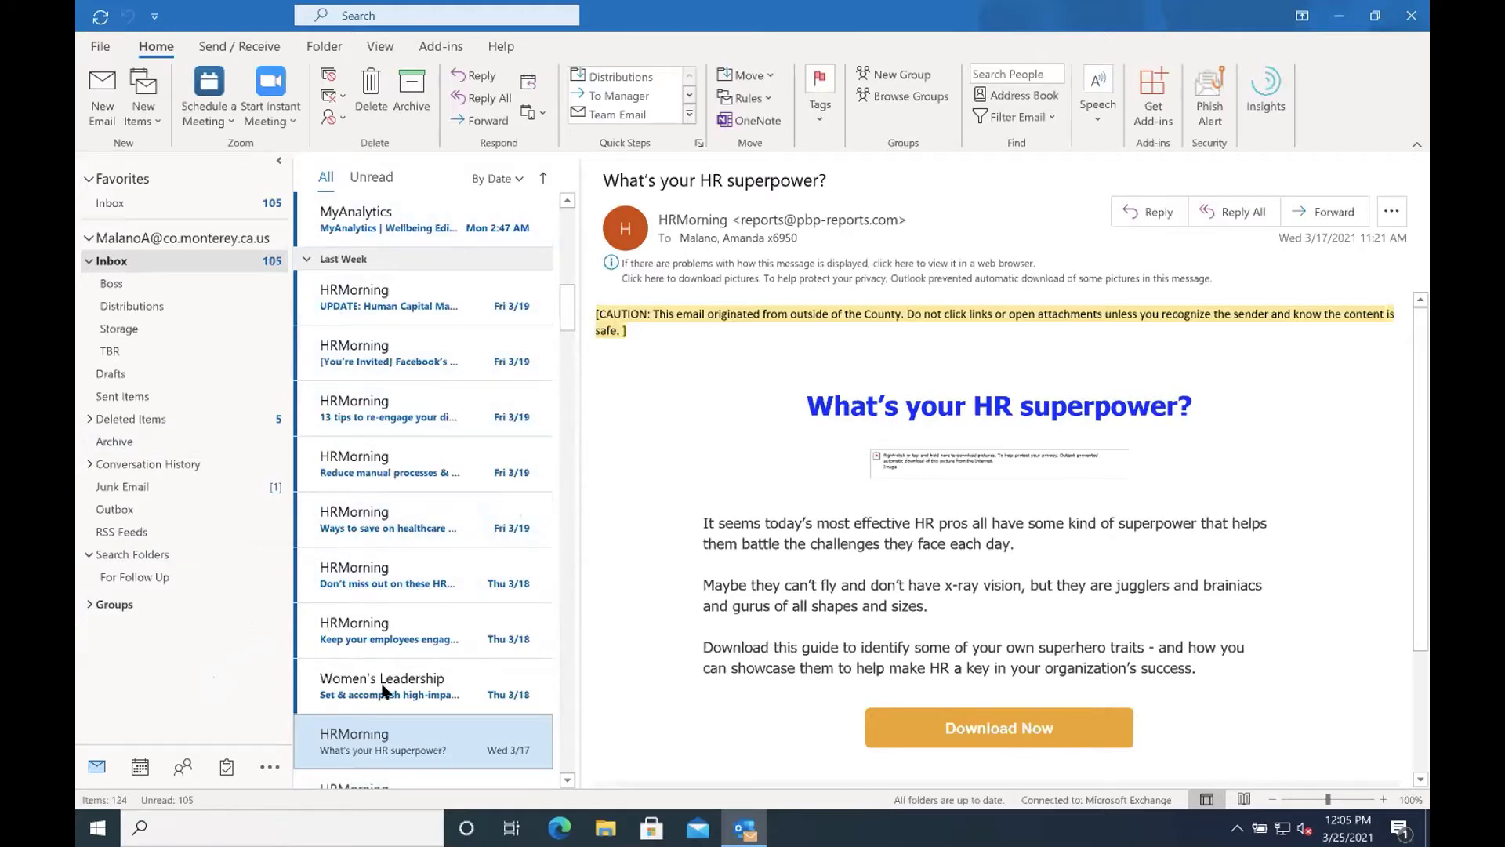
scroll(384, 674, down, 4)
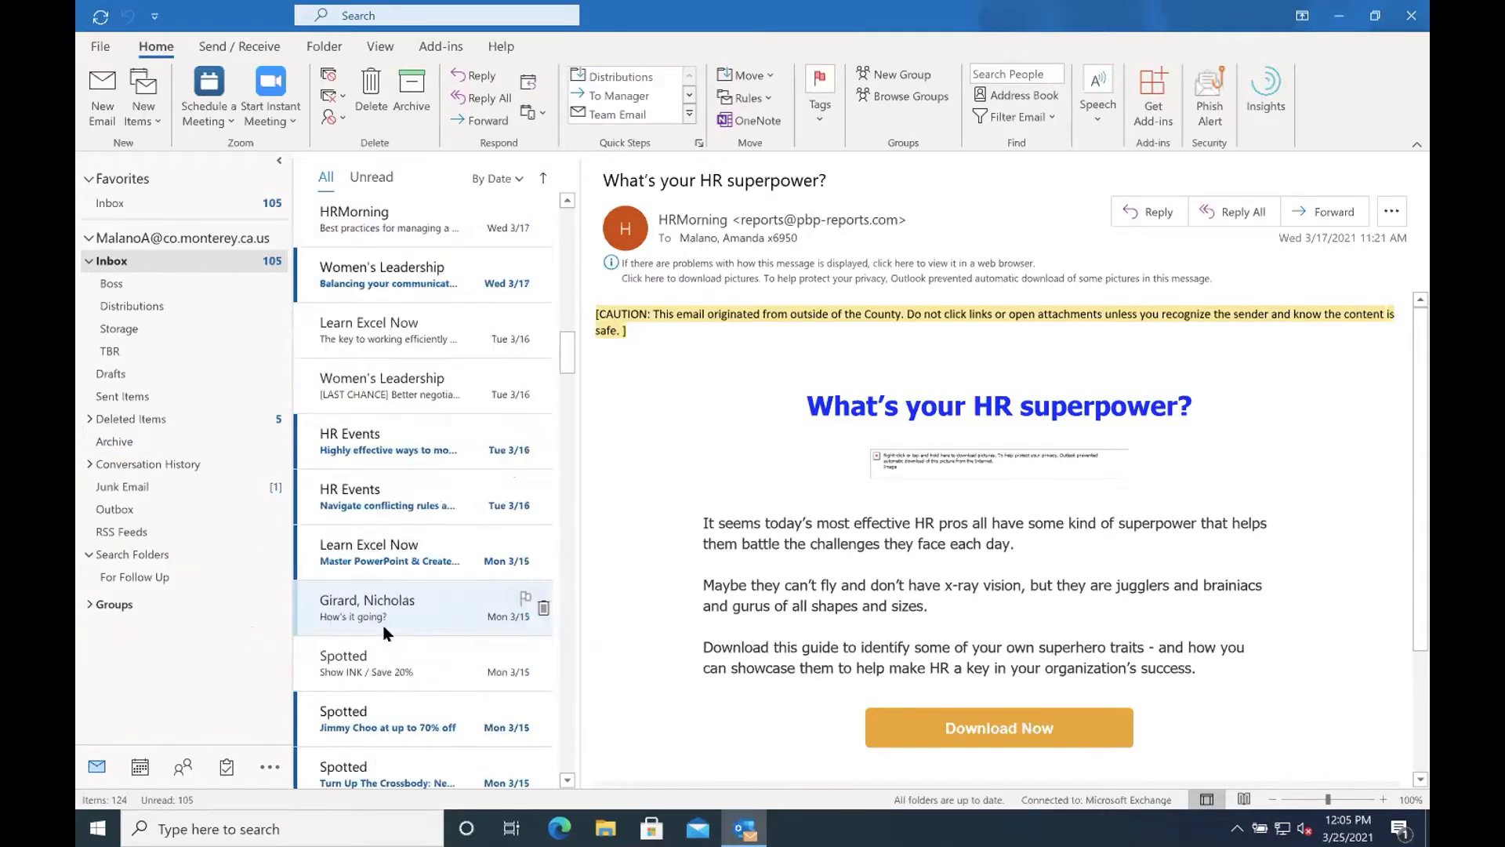
scroll(385, 686, down, 1)
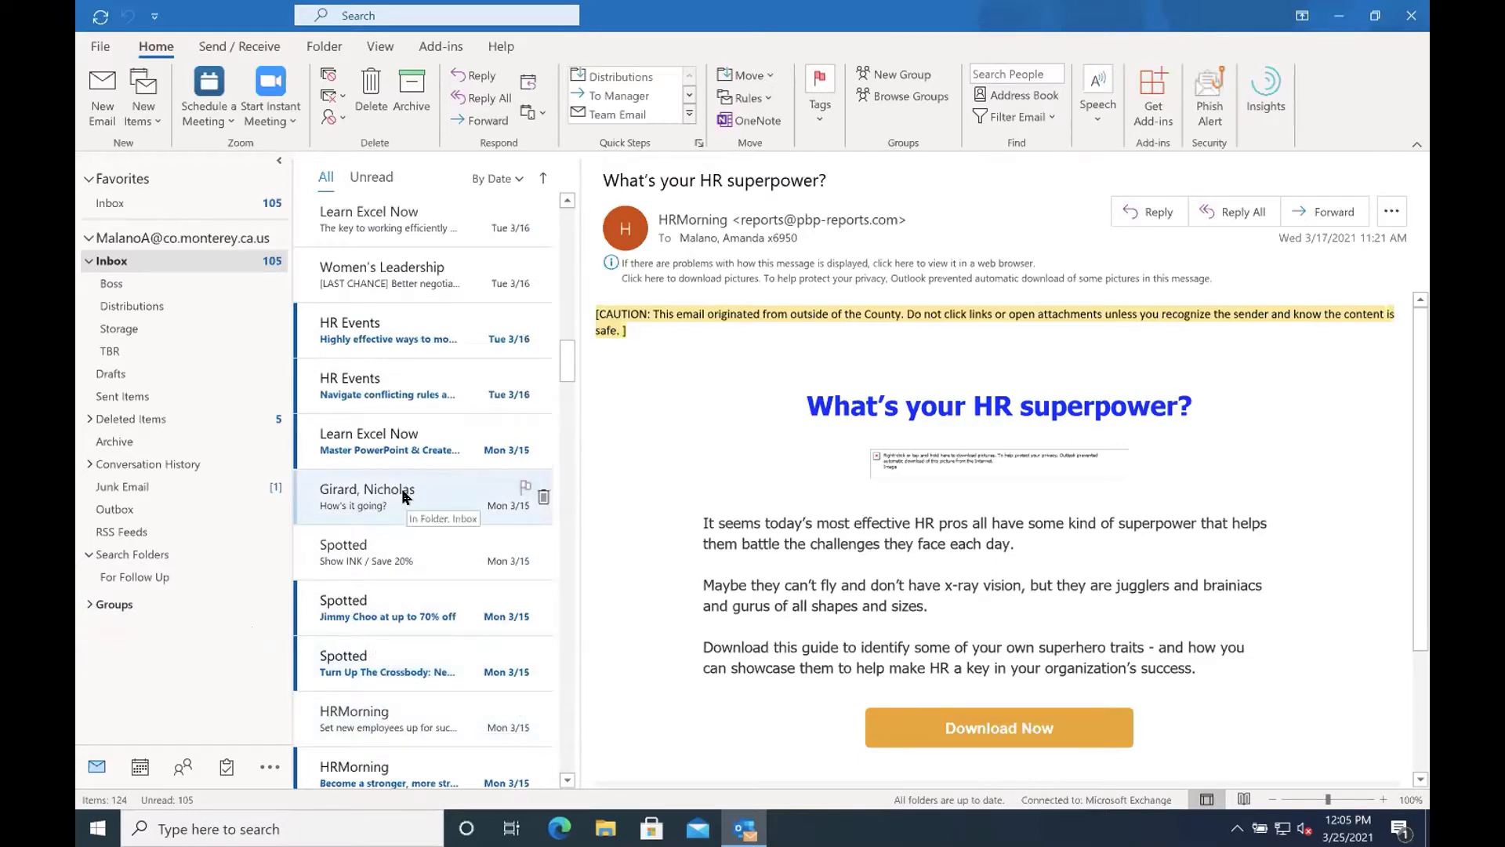
scroll(400, 490, up, 5)
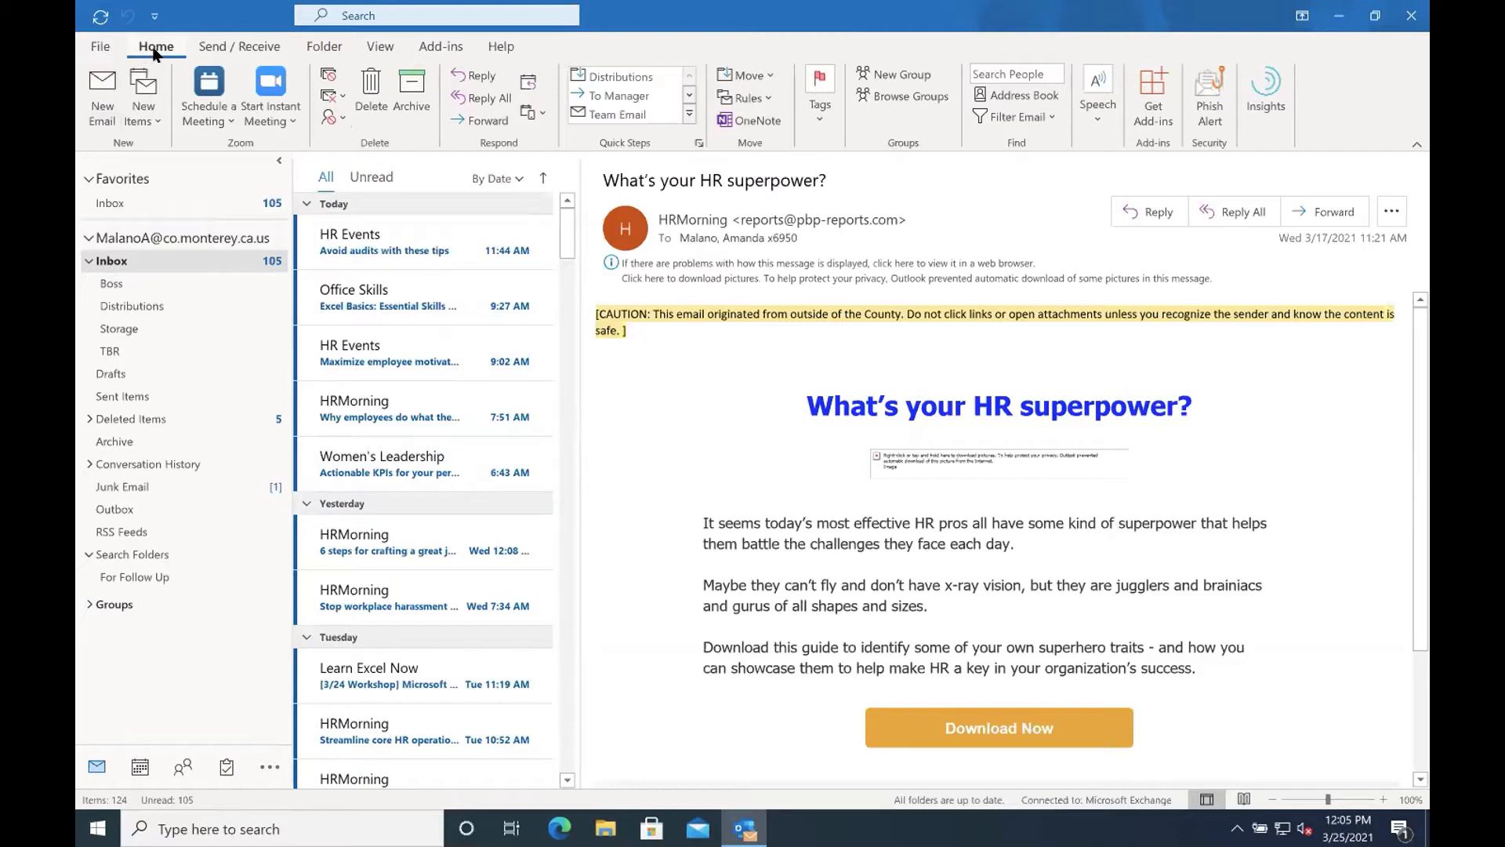
click(342, 121)
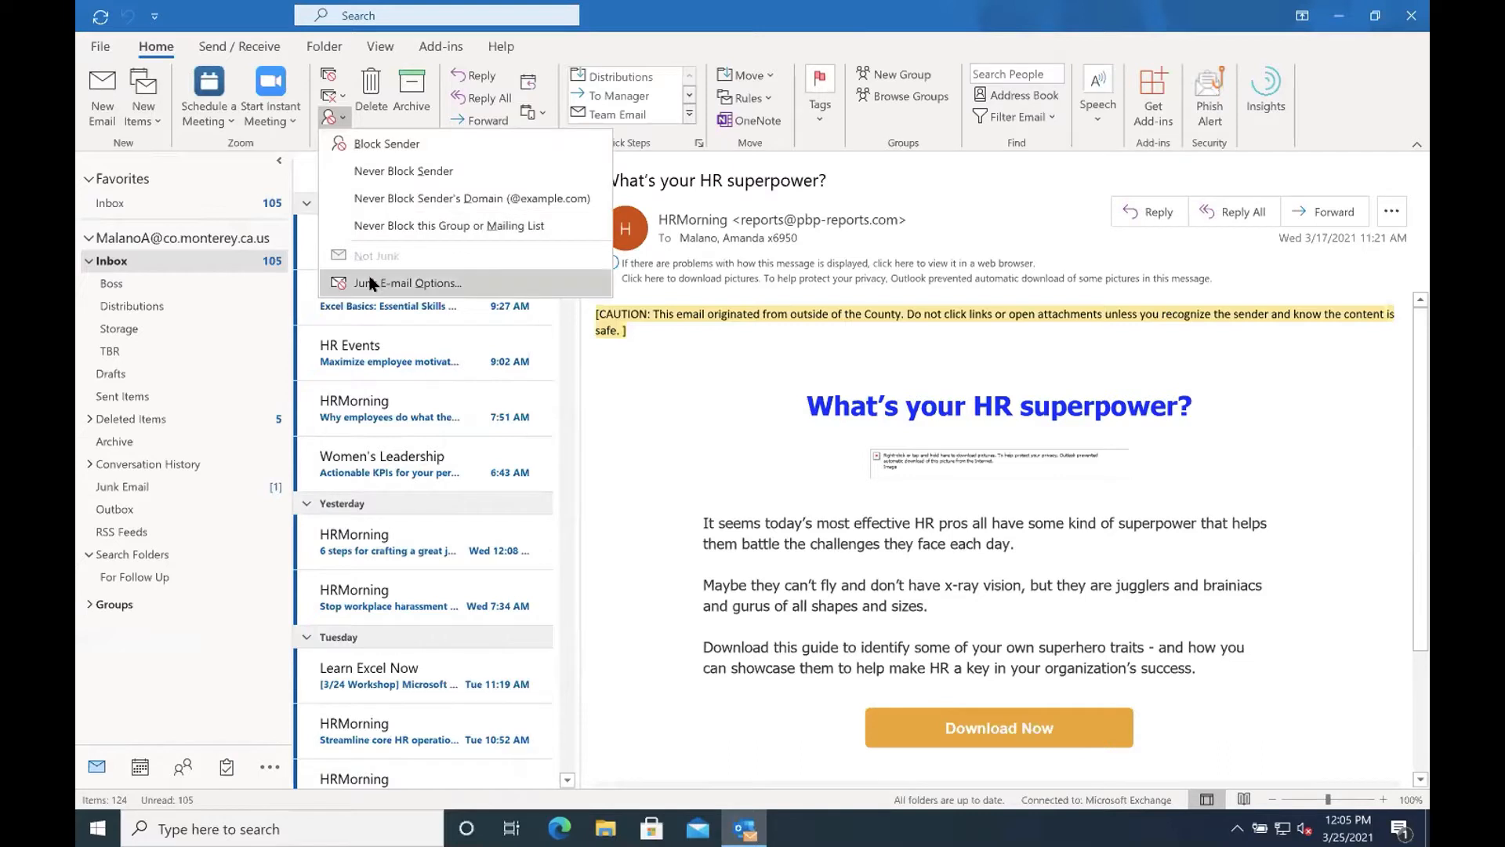
click(119, 263)
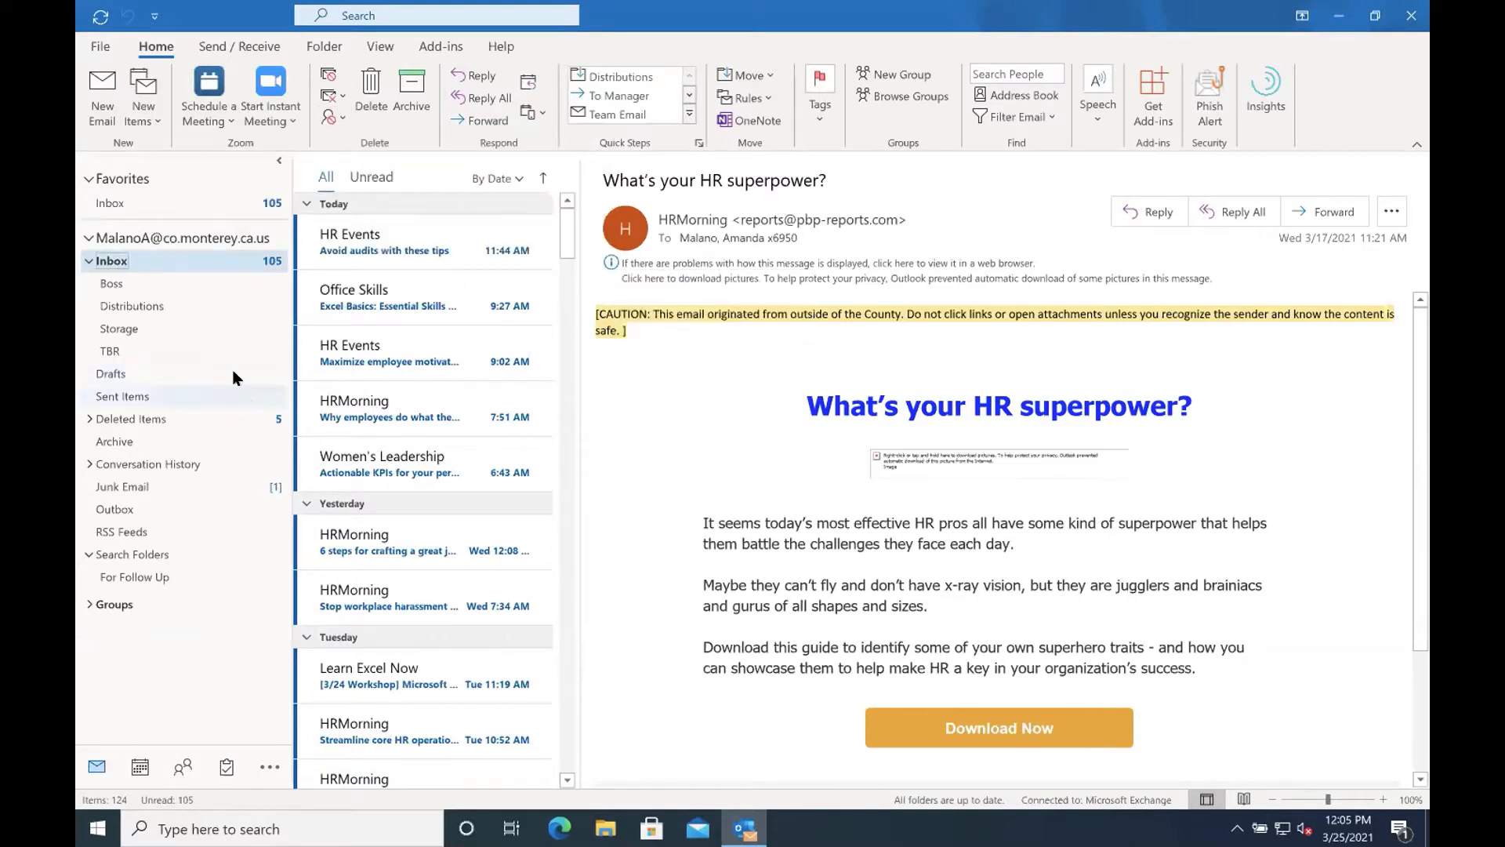
right_click(394, 355)
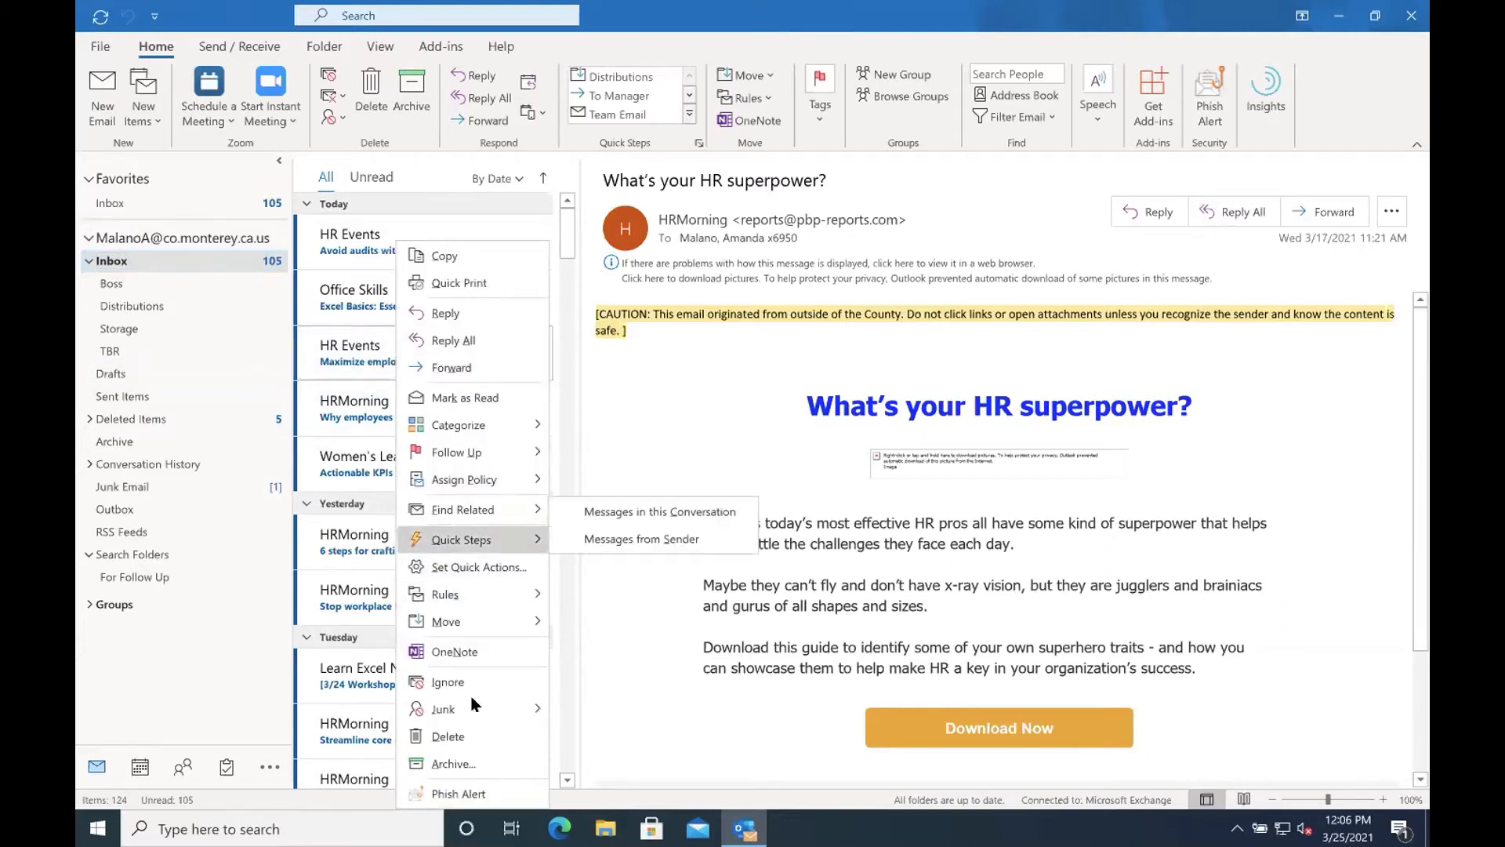
mouse_move(473, 709)
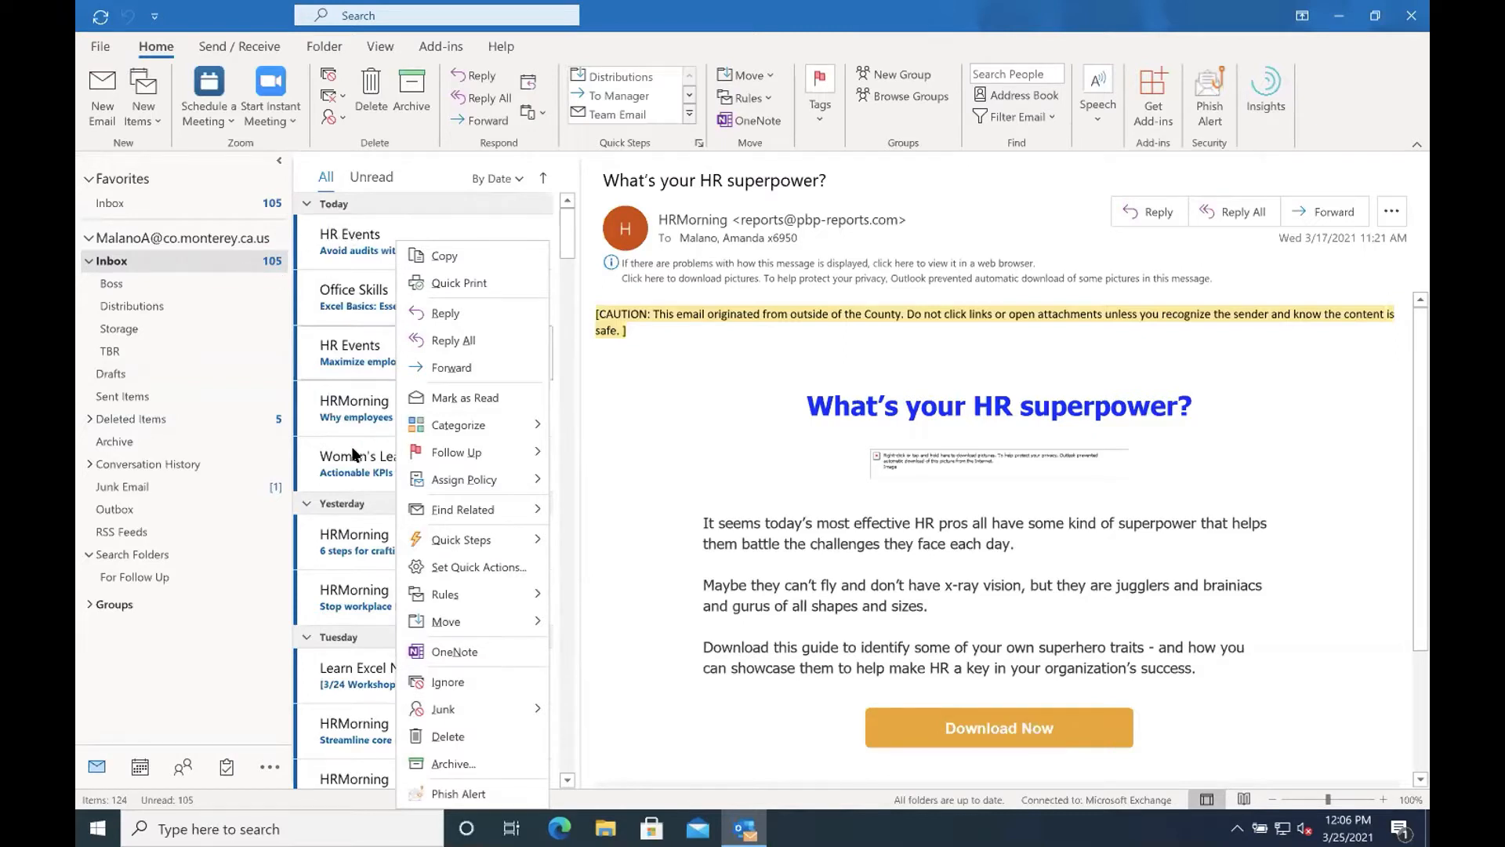
click(337, 119)
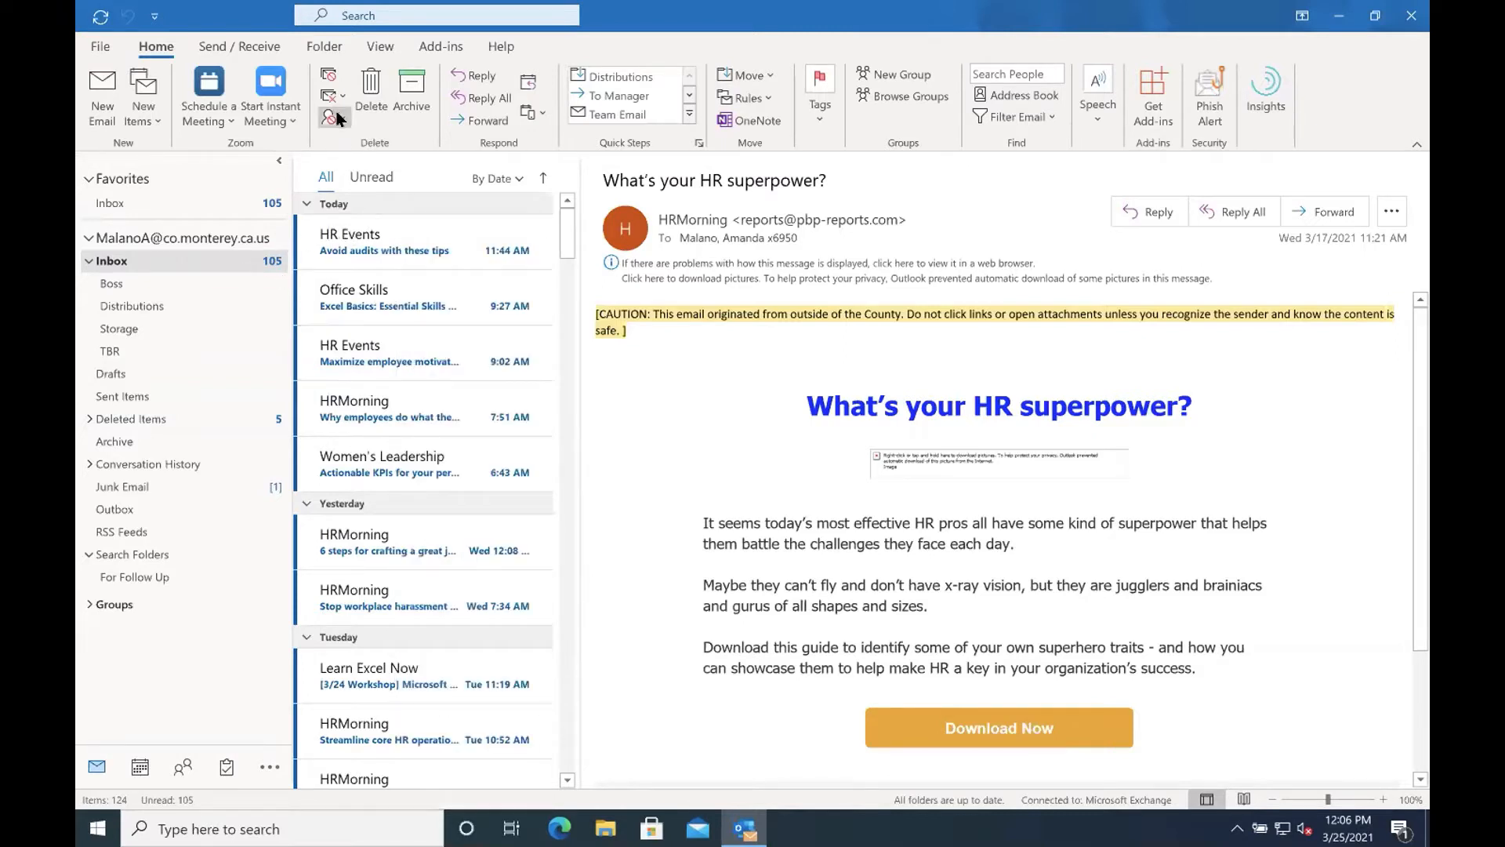
click(339, 118)
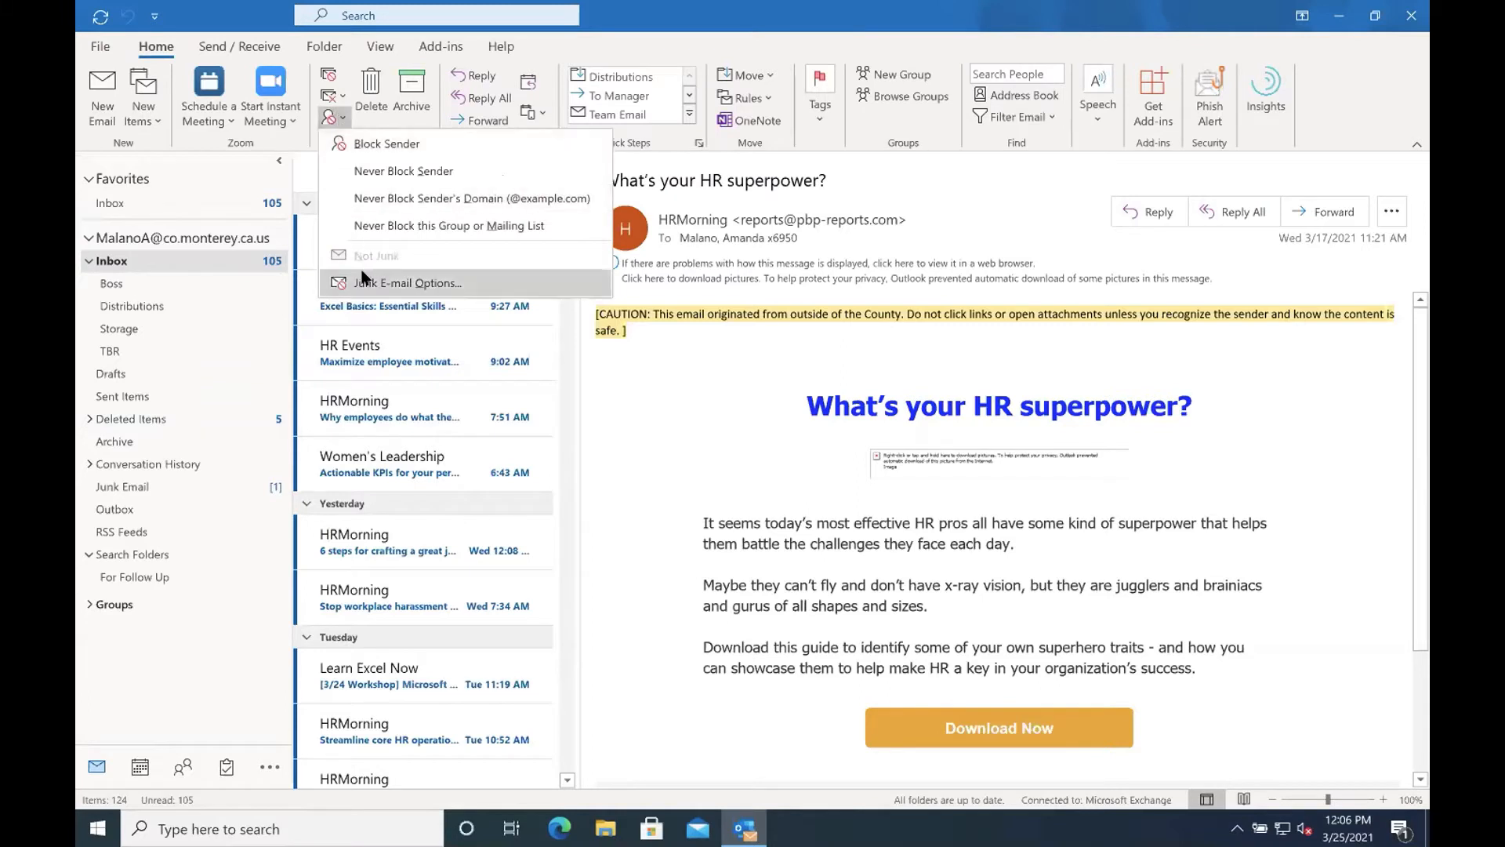
click(406, 283)
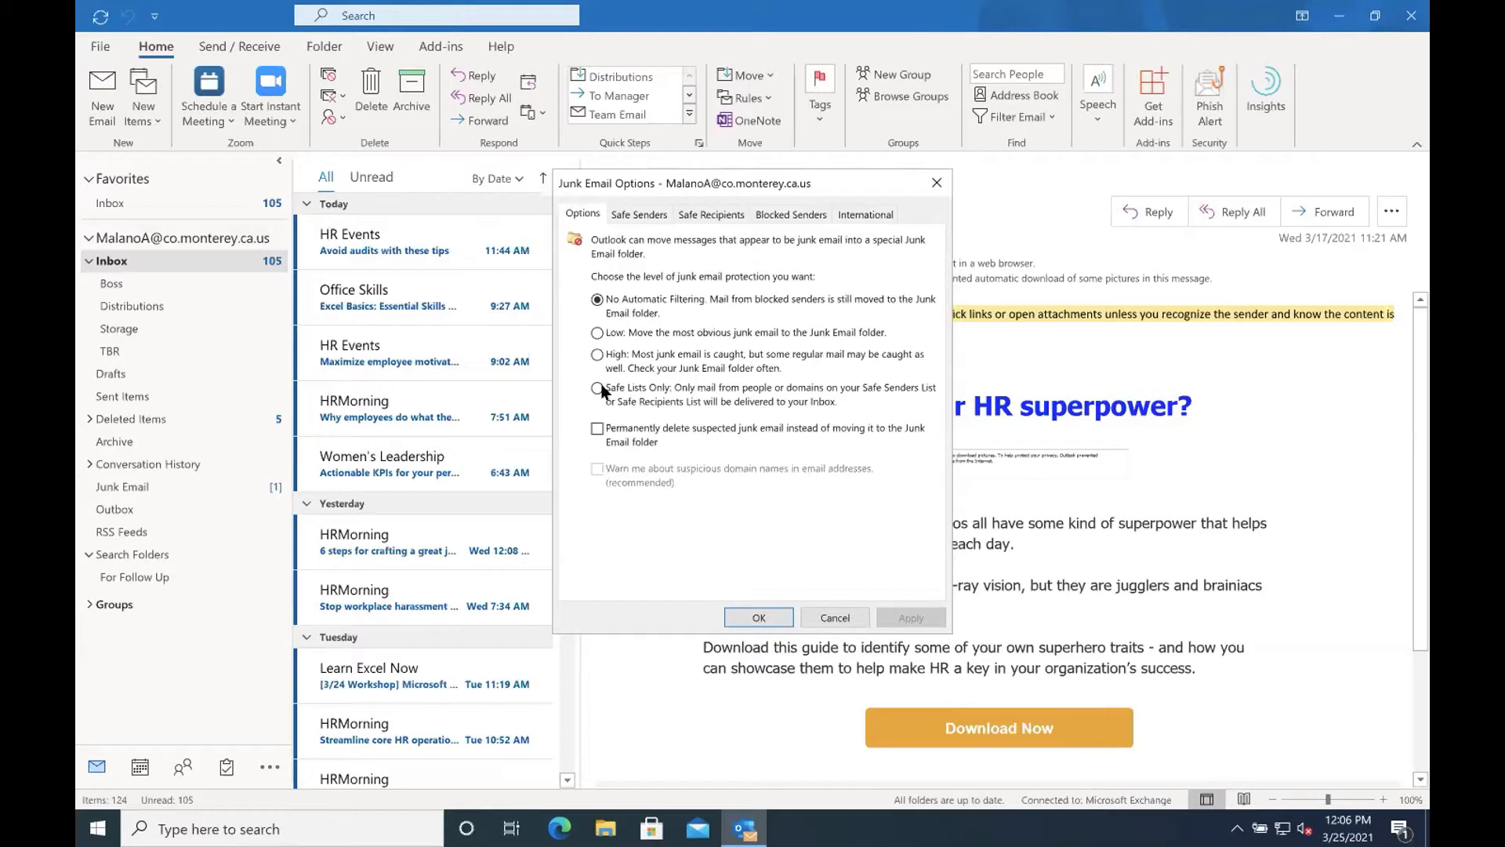
click(597, 332)
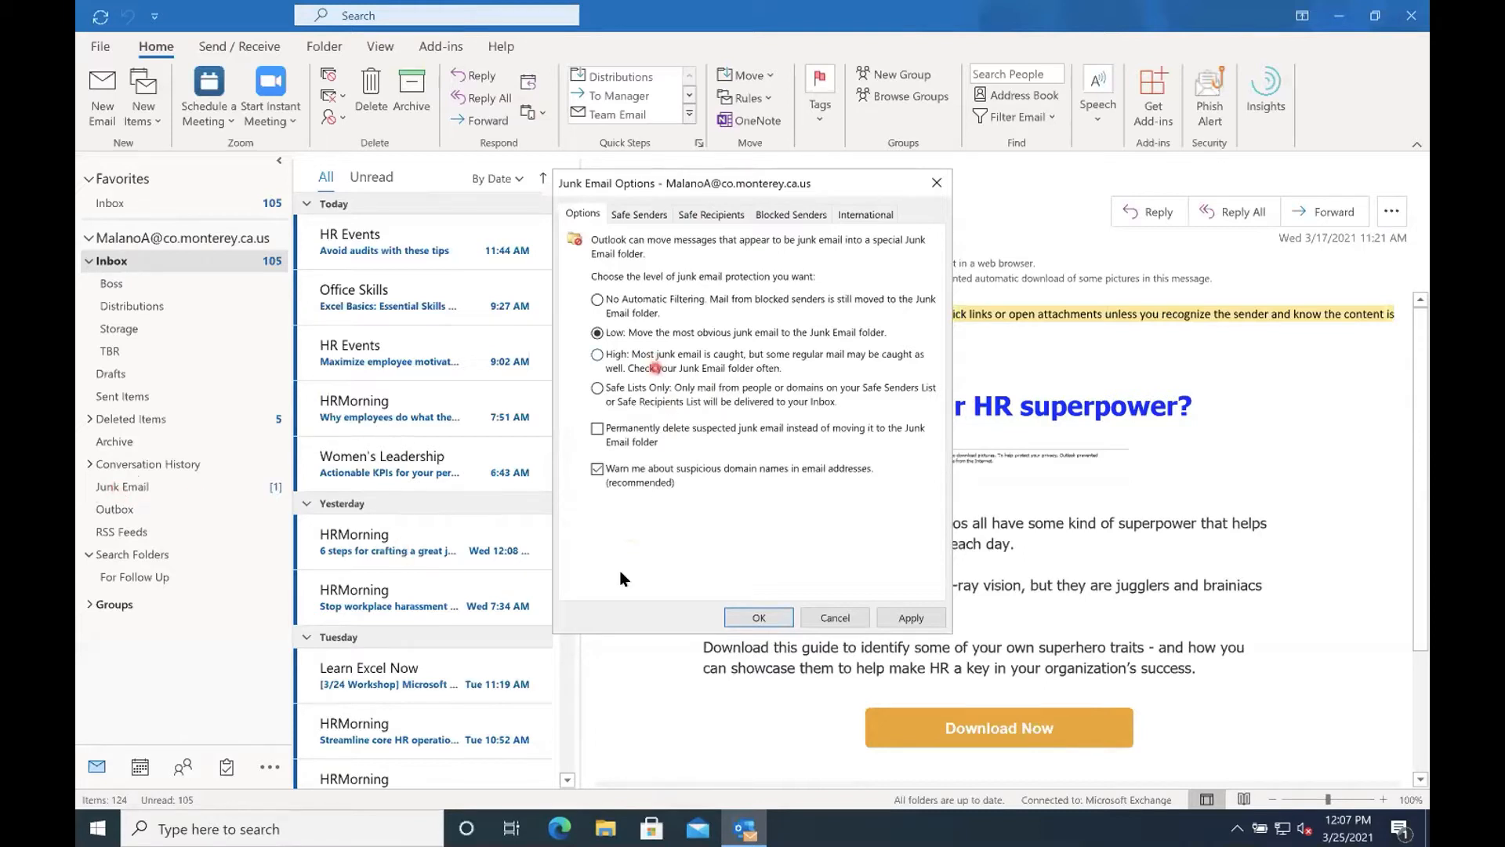
click(595, 357)
click(828, 619)
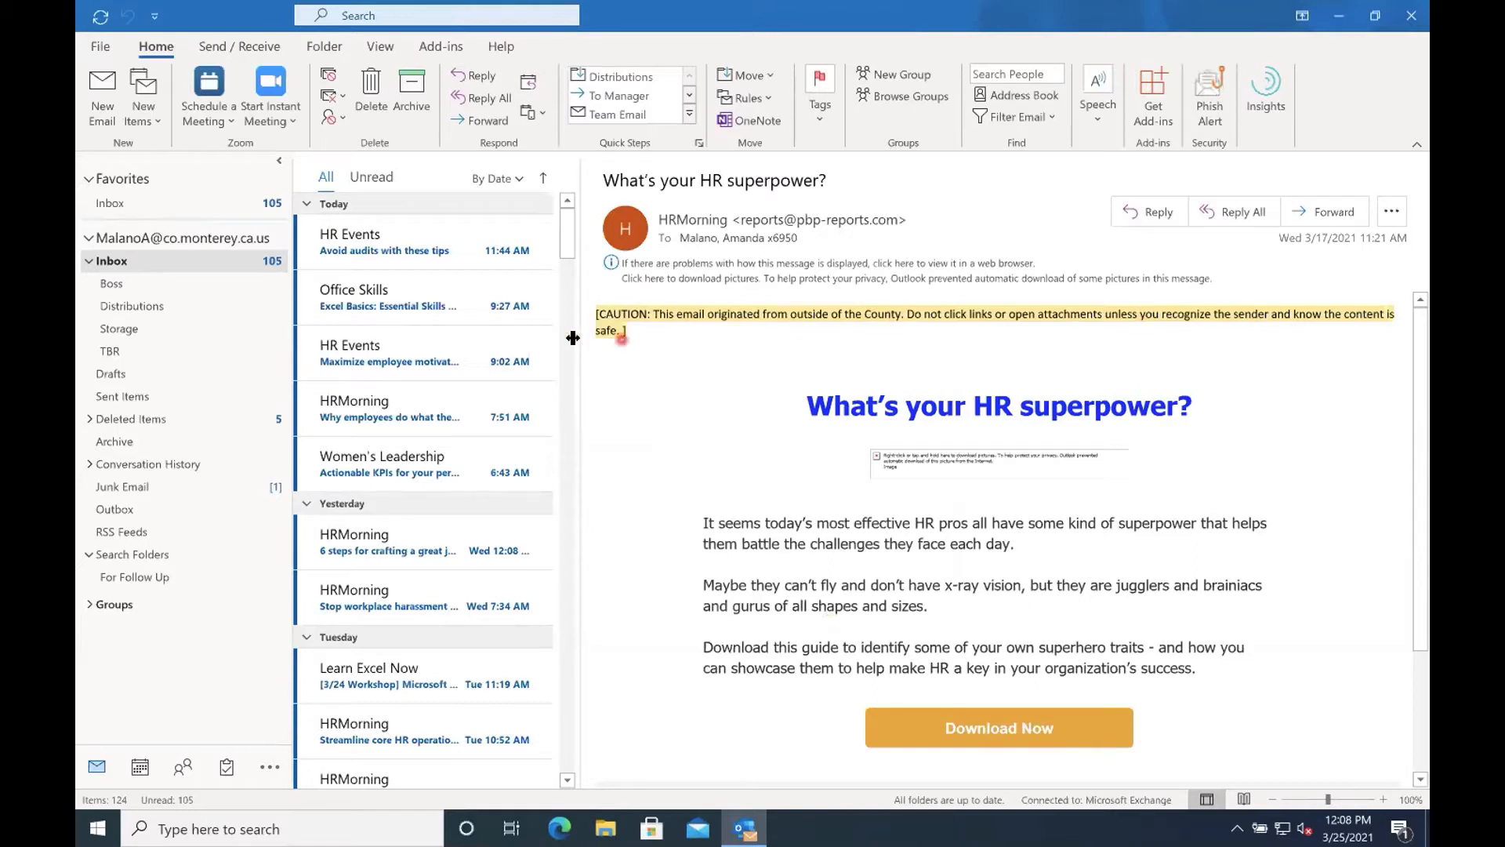
Set the junk email protection level to High in the Junk Email Options and apply it.
click(341, 119)
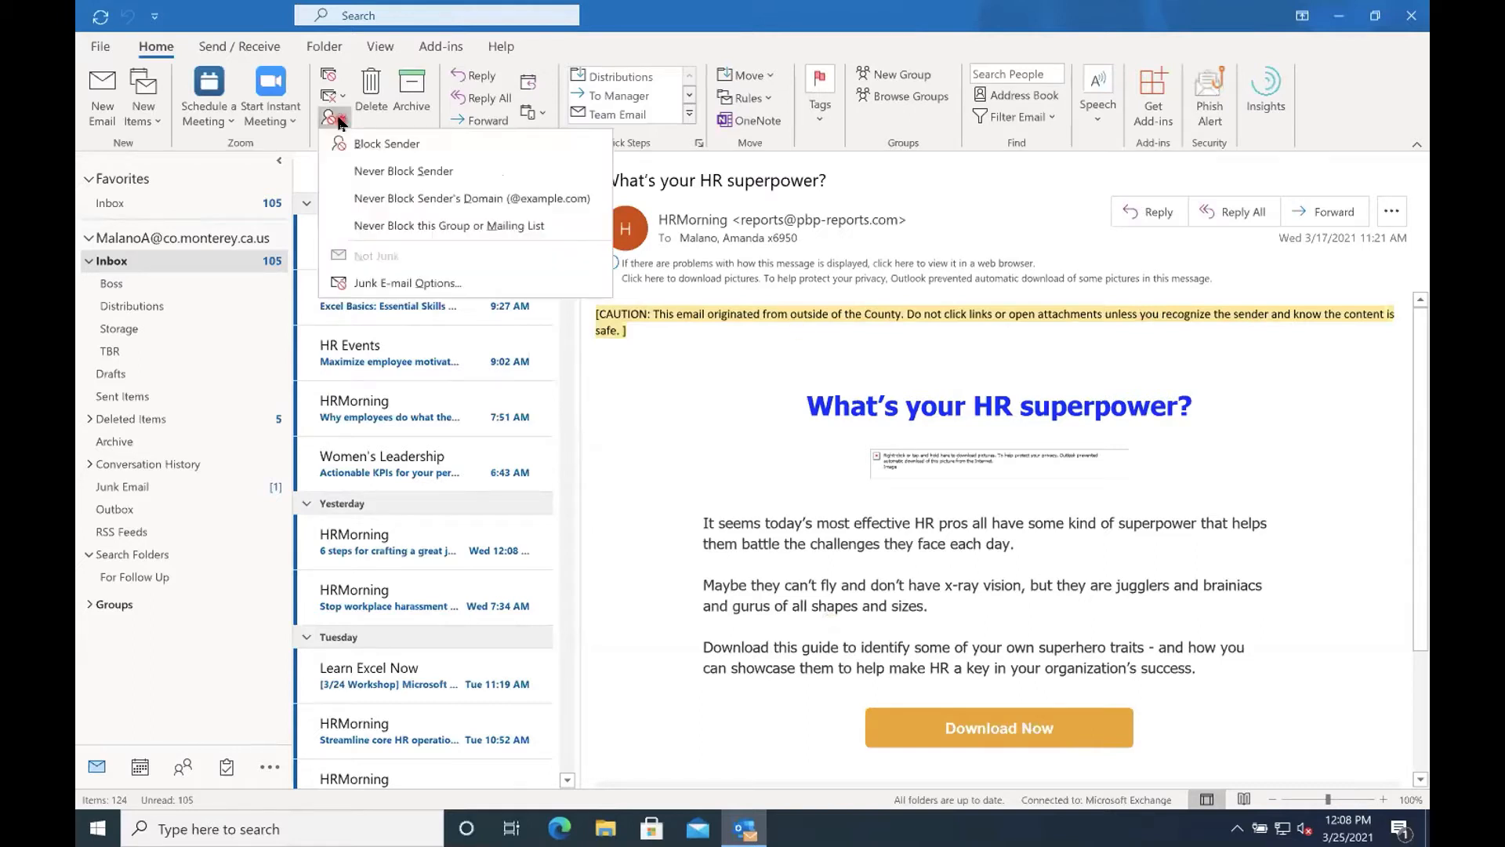
click(388, 284)
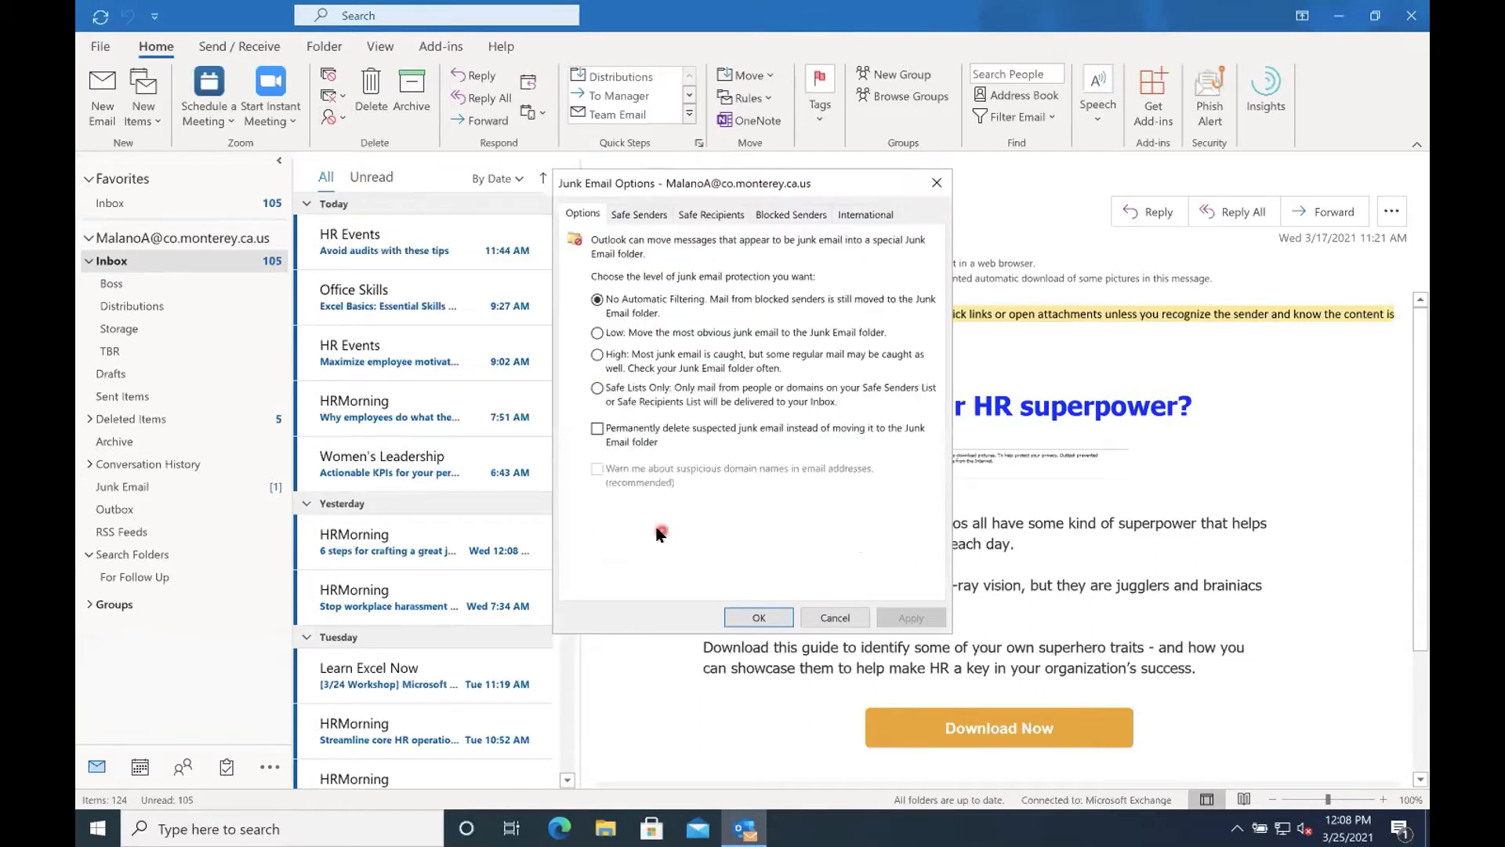
click(597, 354)
click(840, 476)
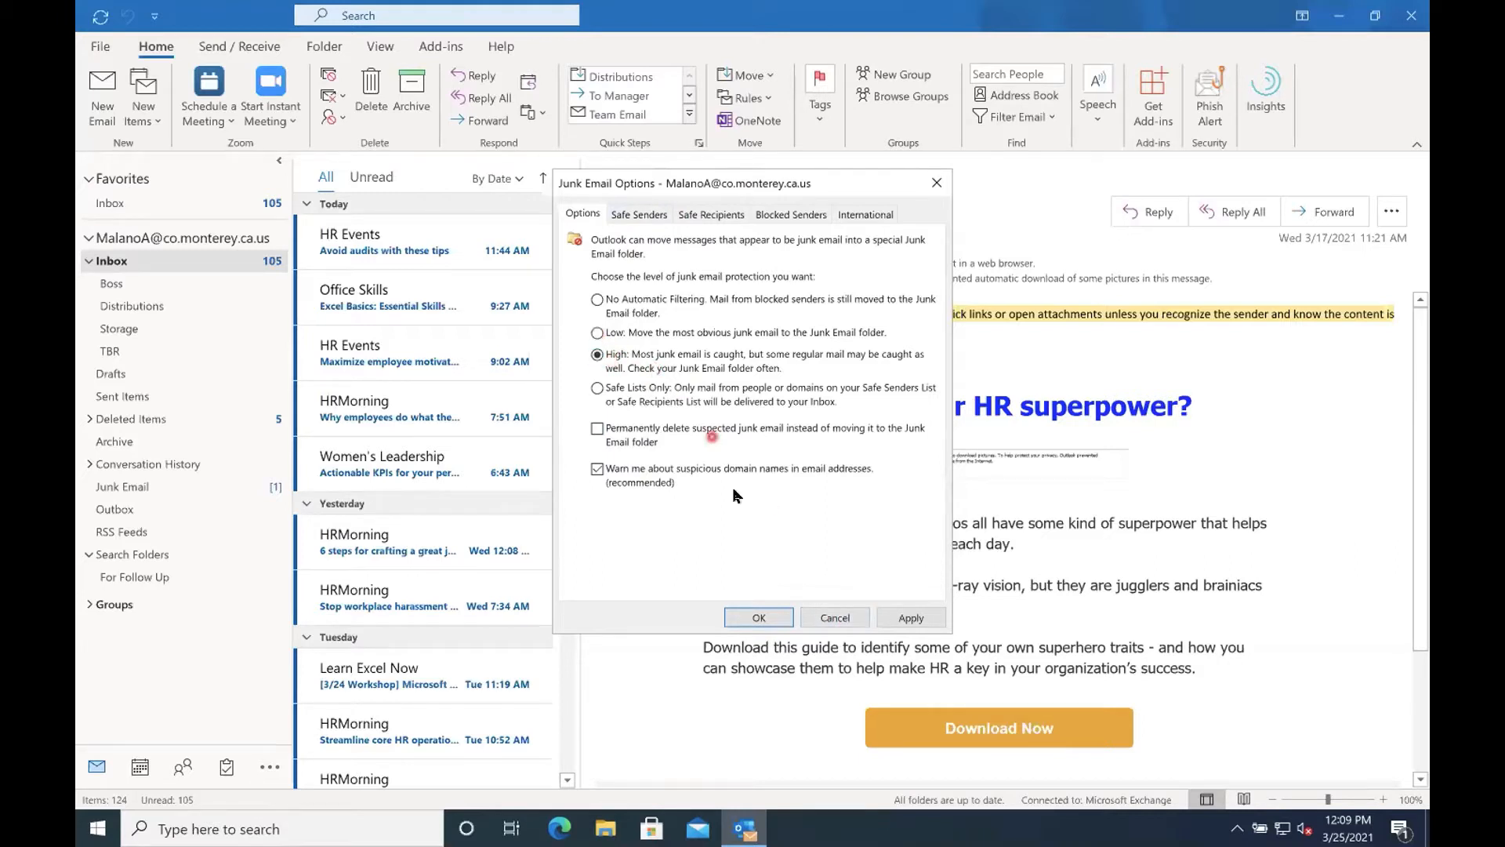
click(757, 620)
click(757, 619)
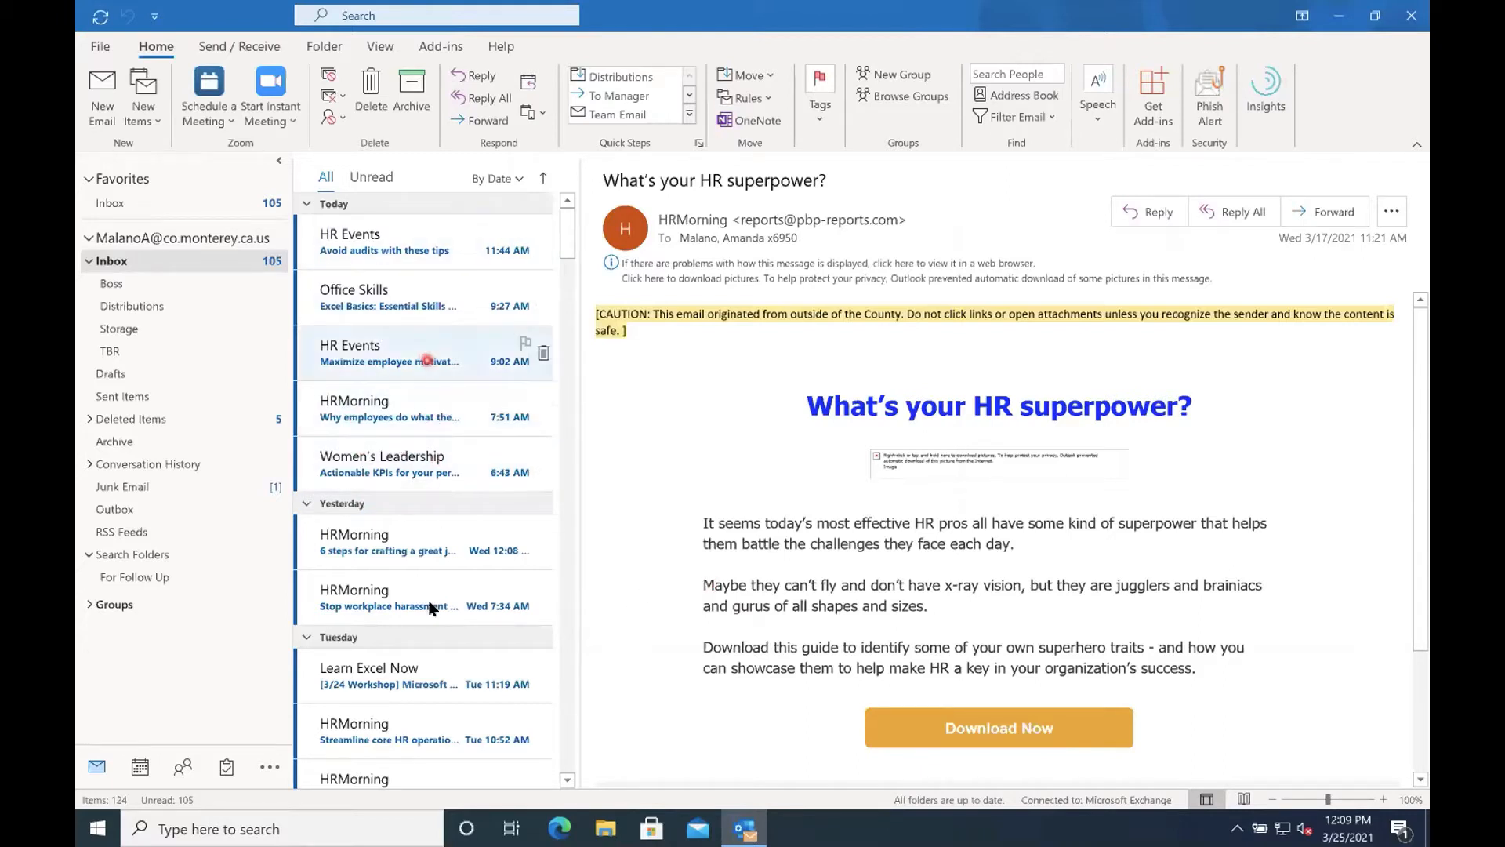
Block the sender of Tuesday's Learn Excel Now message about the 3/24 Microsoft Excel Power Pivot workshop.
click(363, 687)
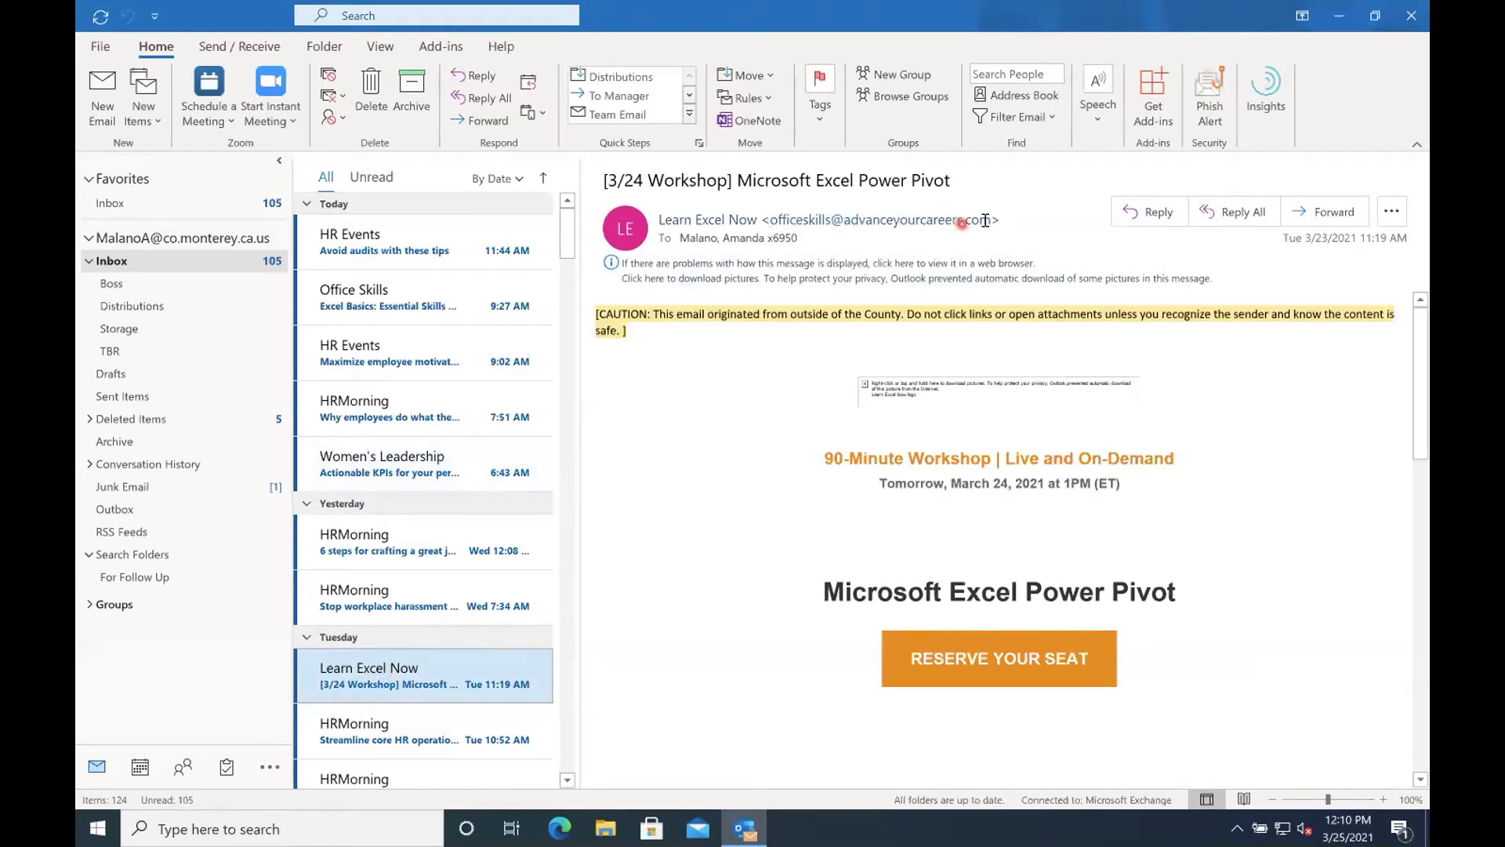
mouse_move(689, 221)
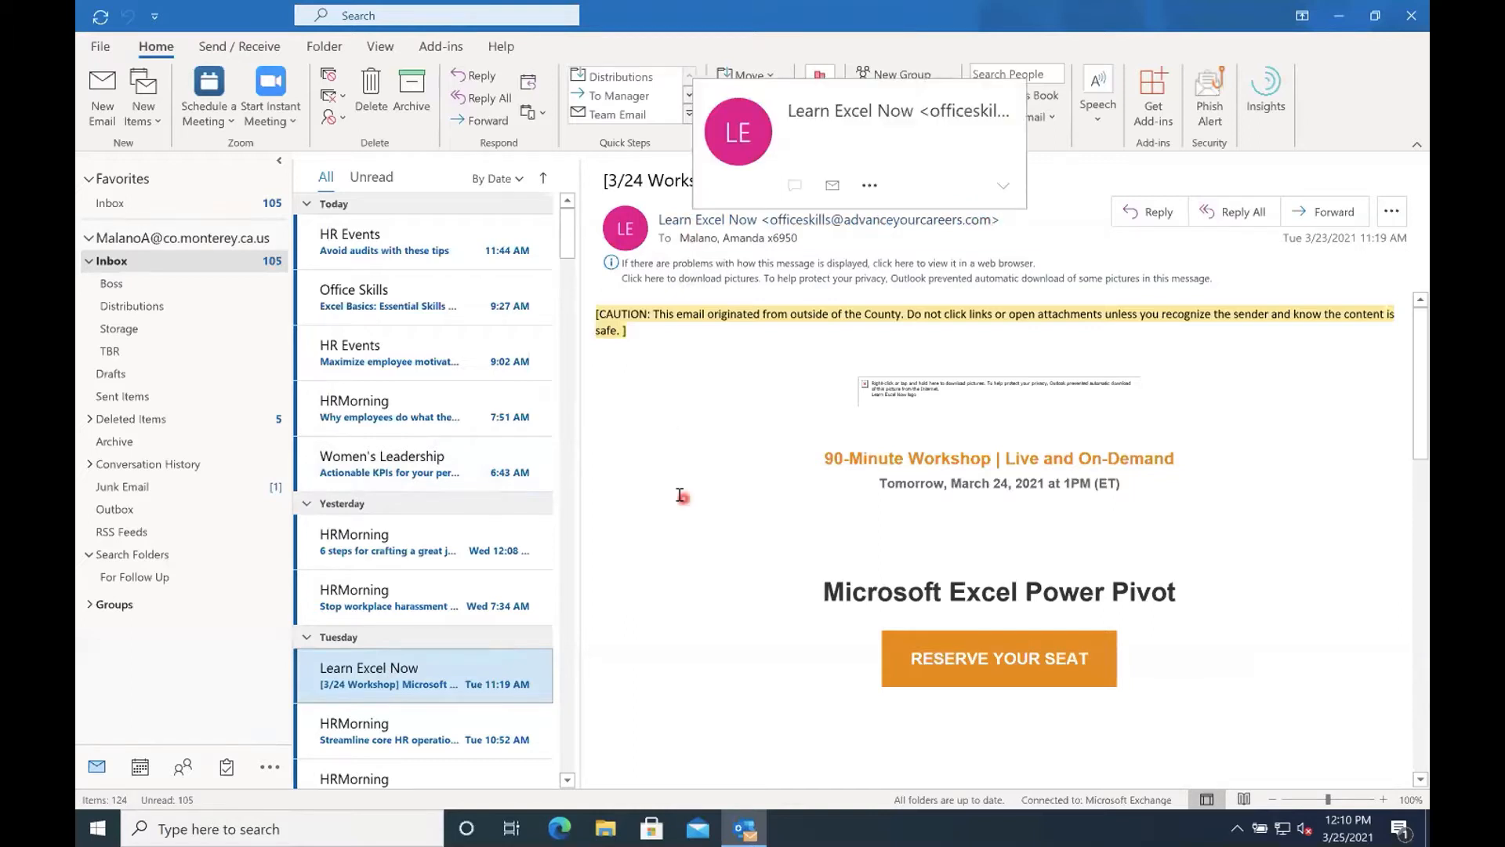
right_click(372, 672)
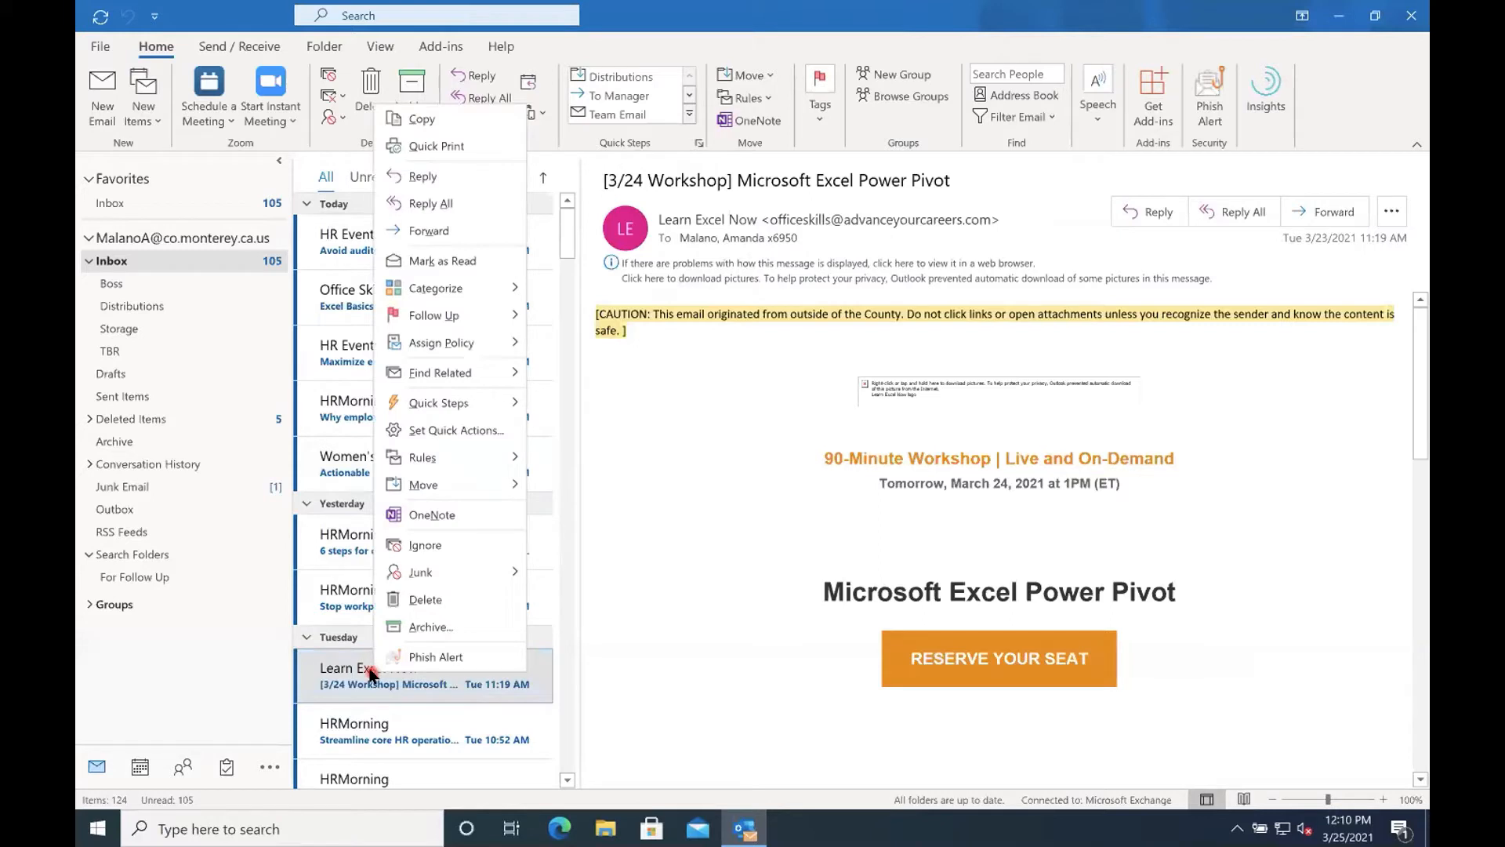
mouse_move(431, 576)
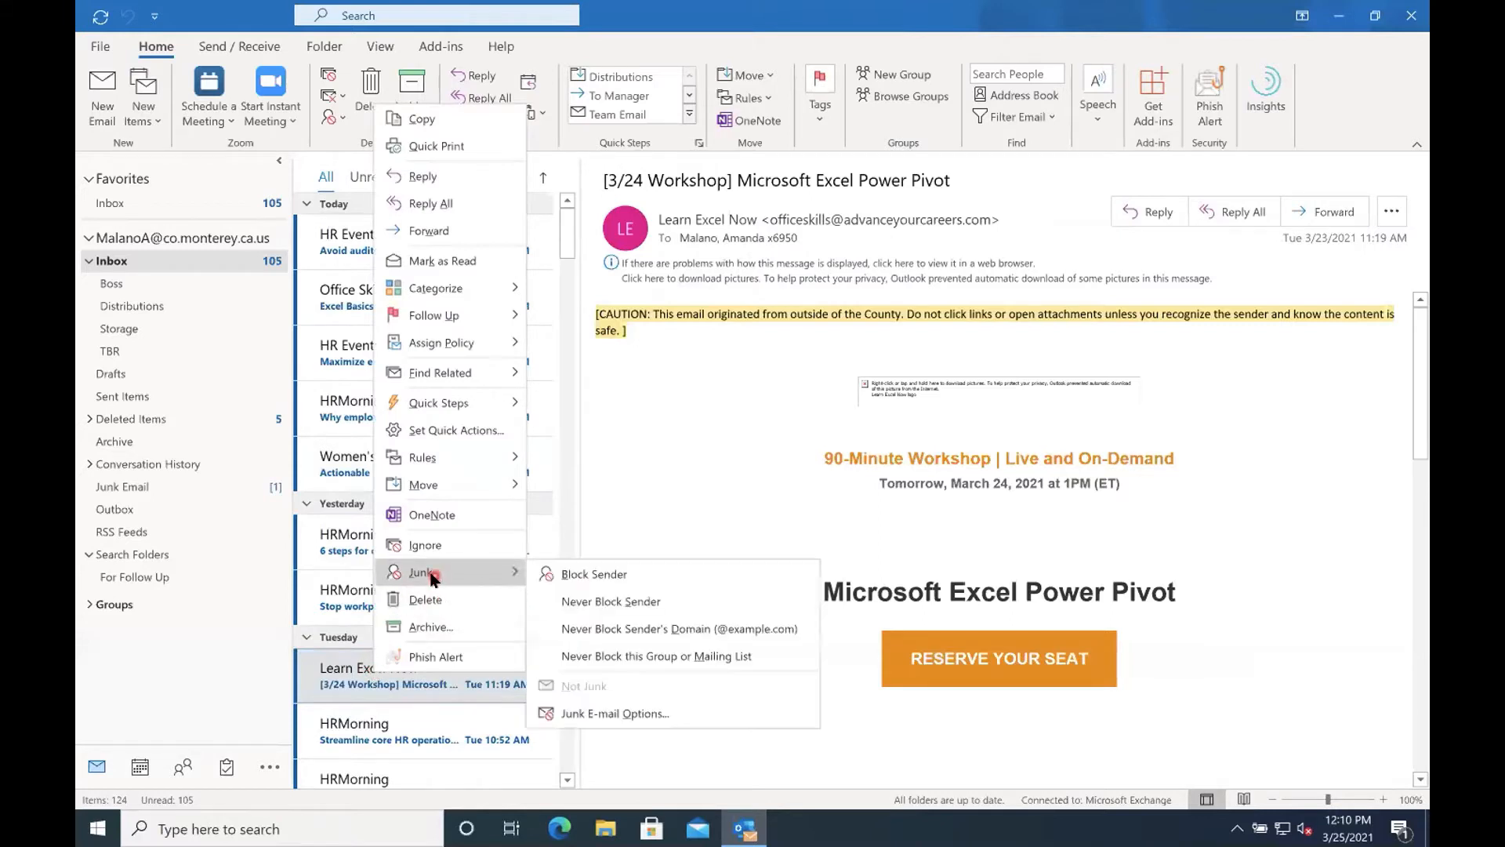
click(569, 573)
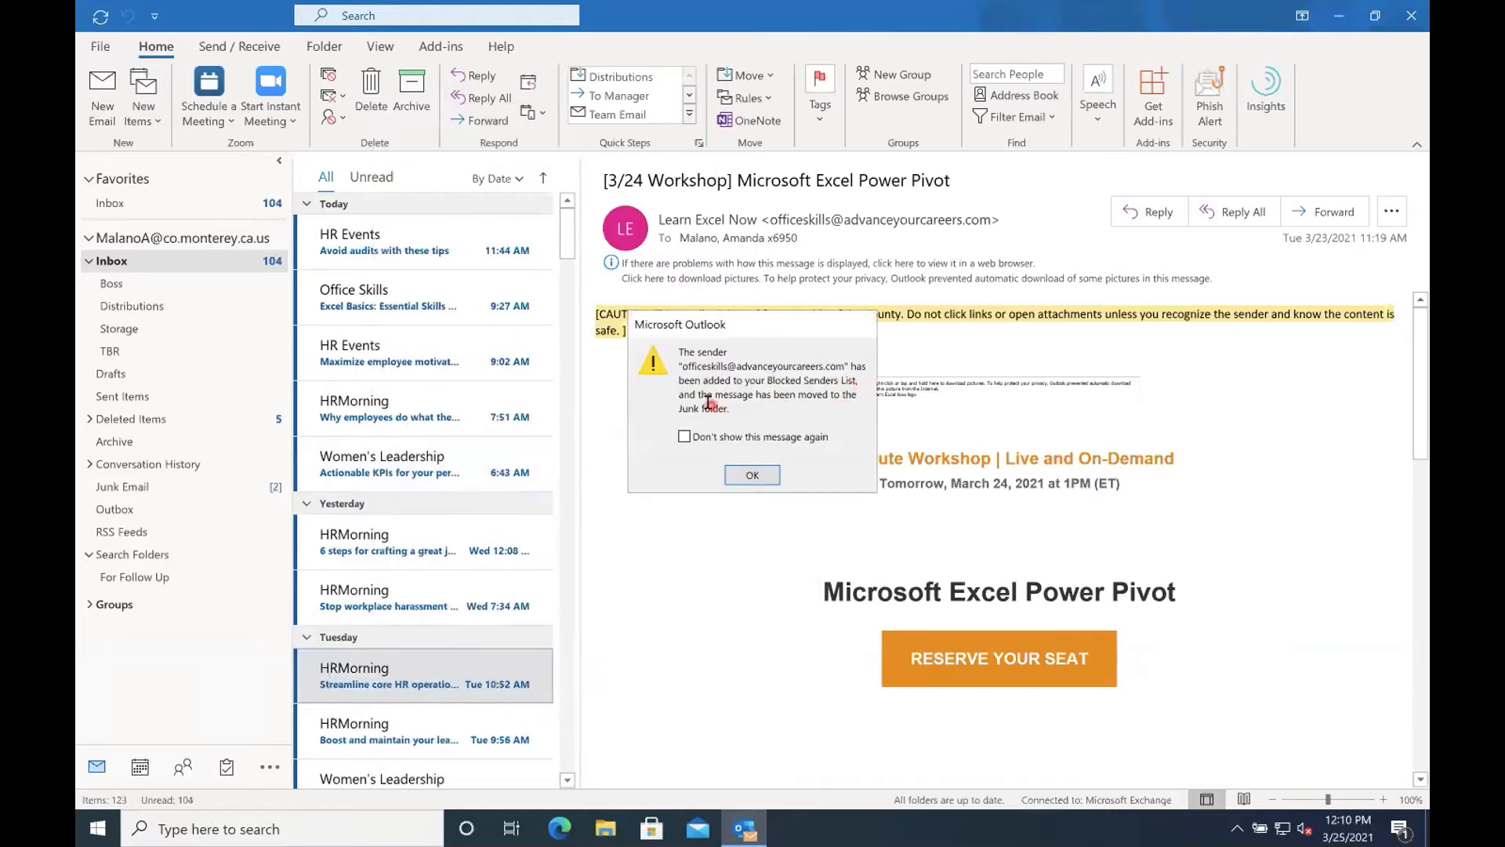
click(751, 476)
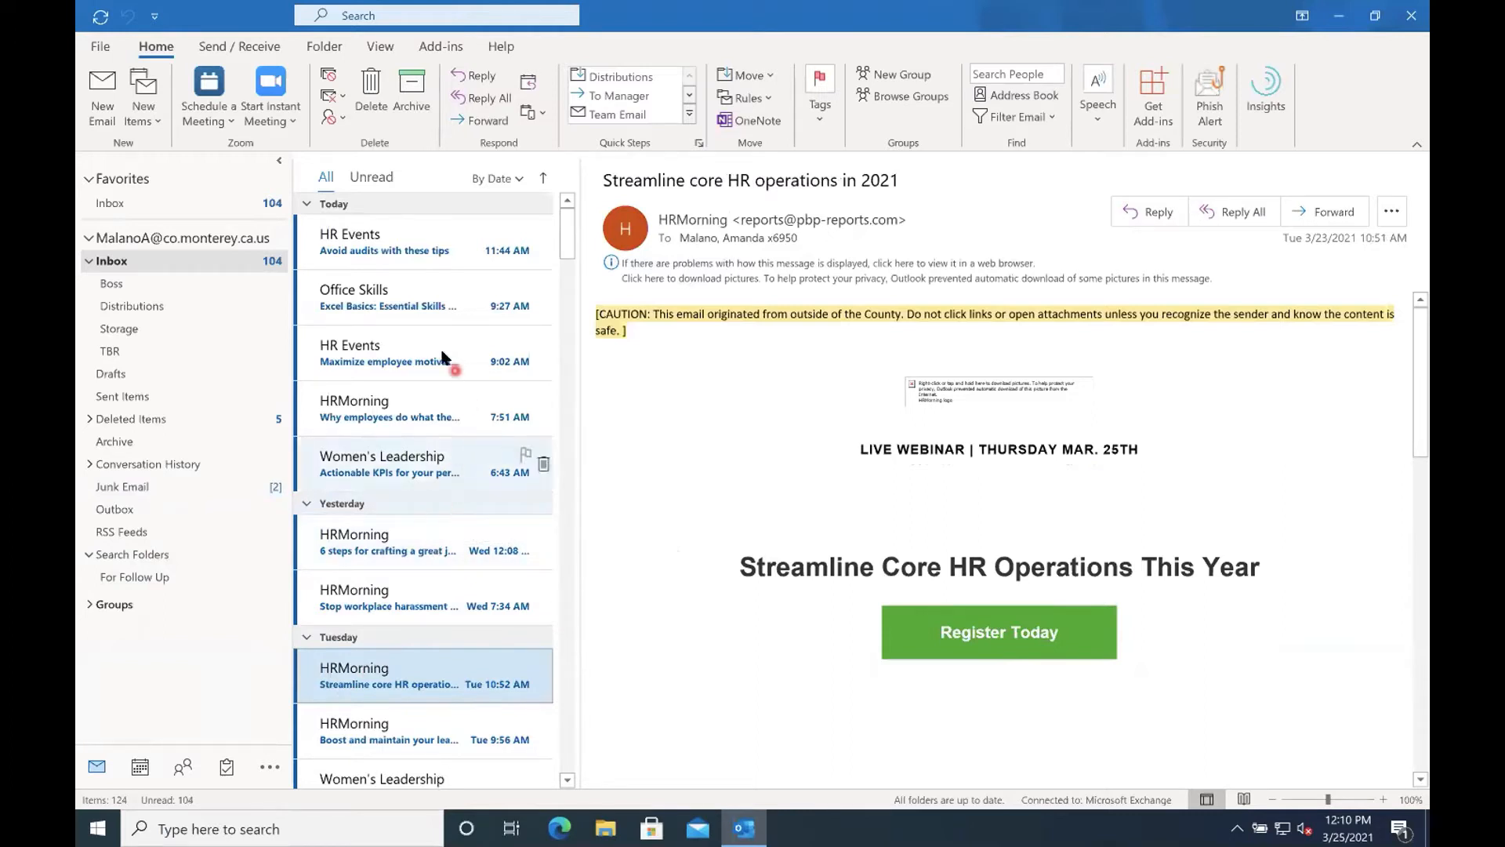
Look through the inbox for unwanted mail, viewing the Office Skills "Excel Basics" message and the Spotted "Show INK / Save 20%" message.
click(379, 298)
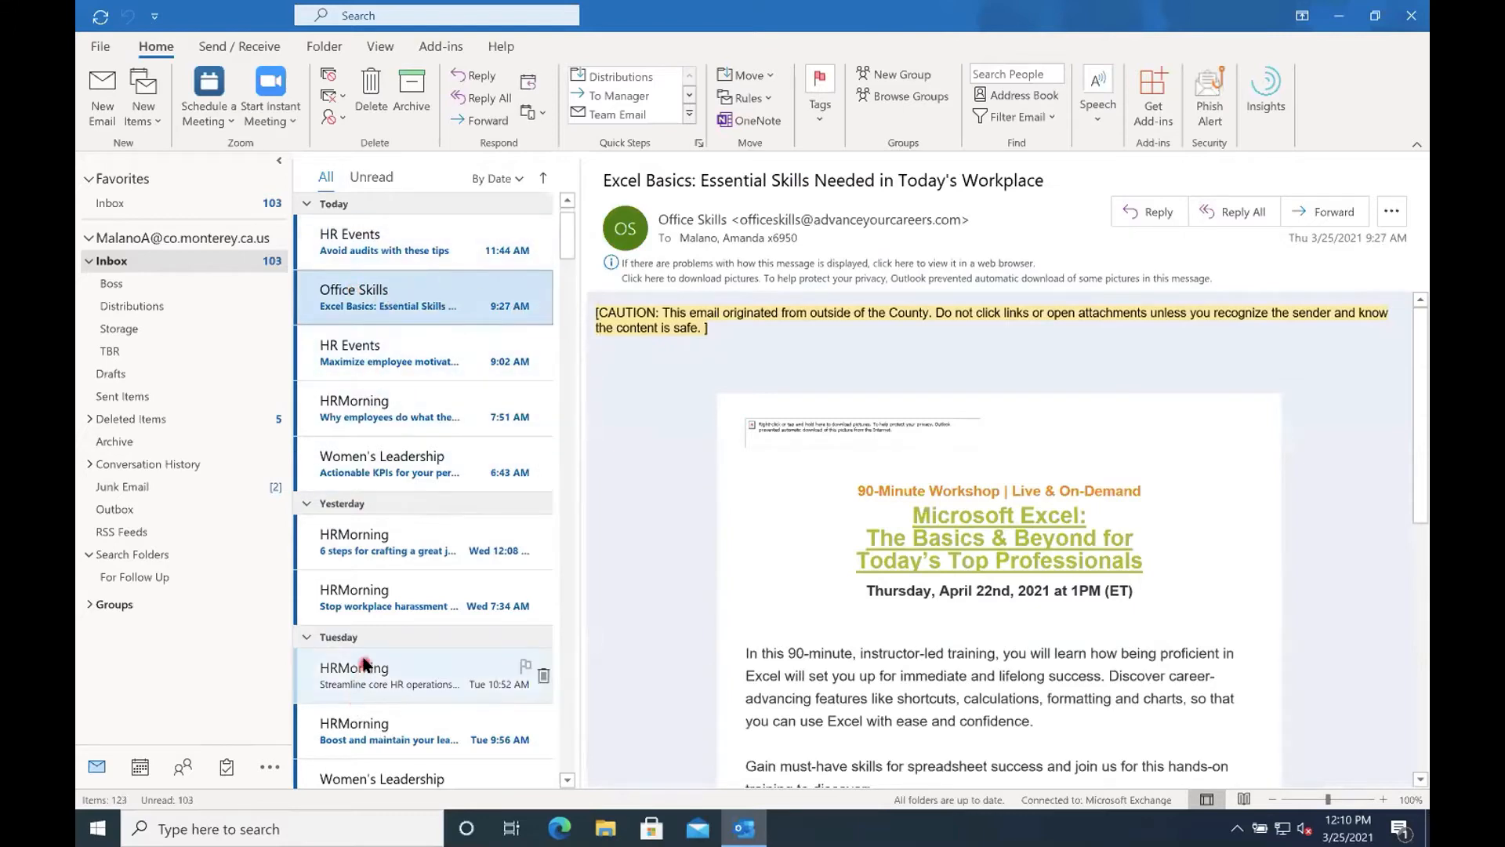
scroll(349, 674, down, 3)
scroll(343, 681, down, 1)
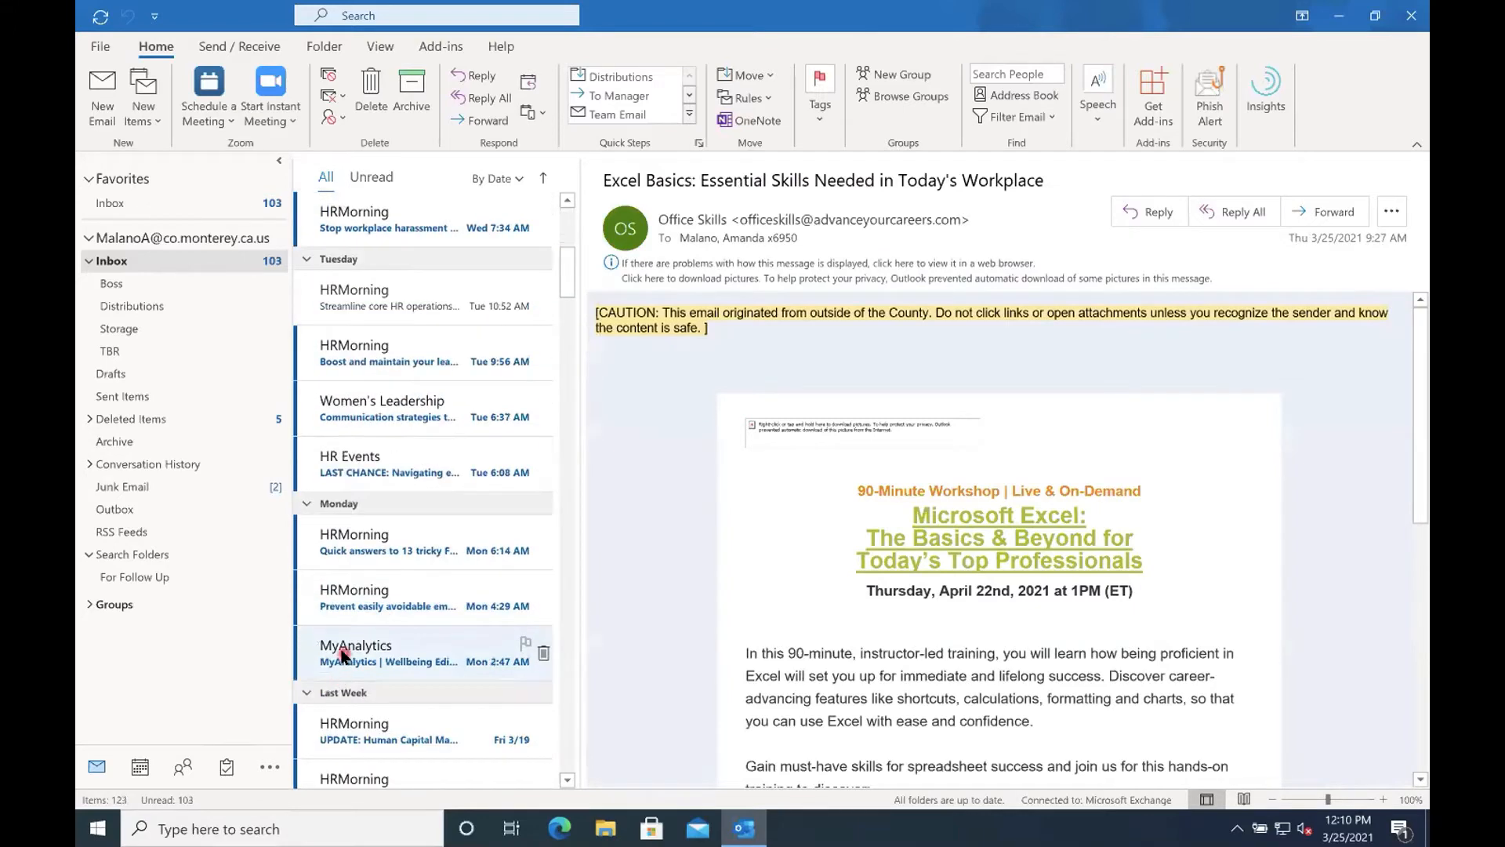
scroll(345, 676, down, 1)
scroll(349, 619, down, 5)
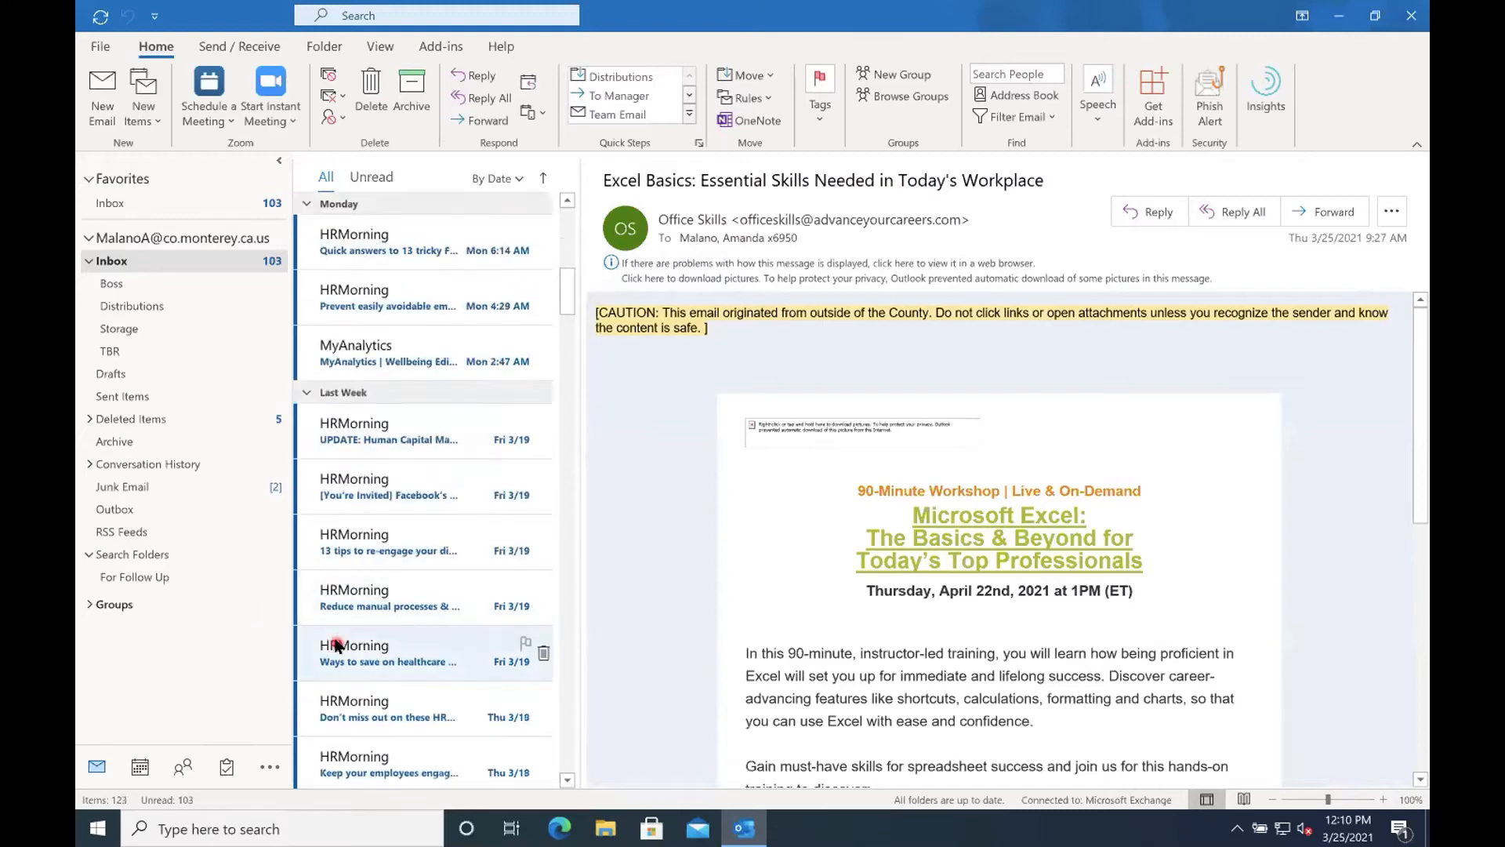
scroll(338, 636, down, 5)
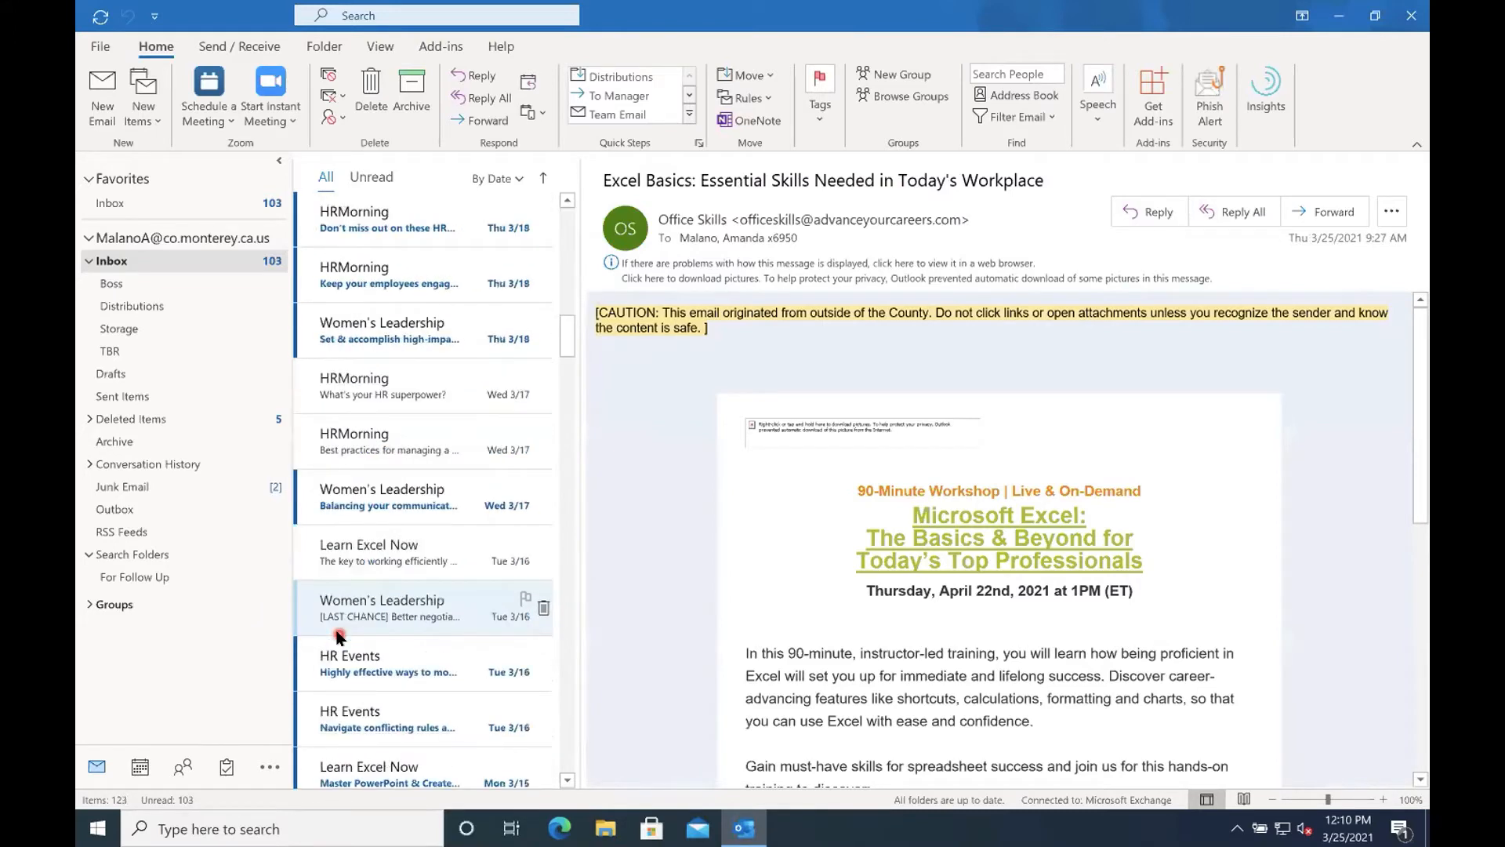
scroll(339, 636, down, 1)
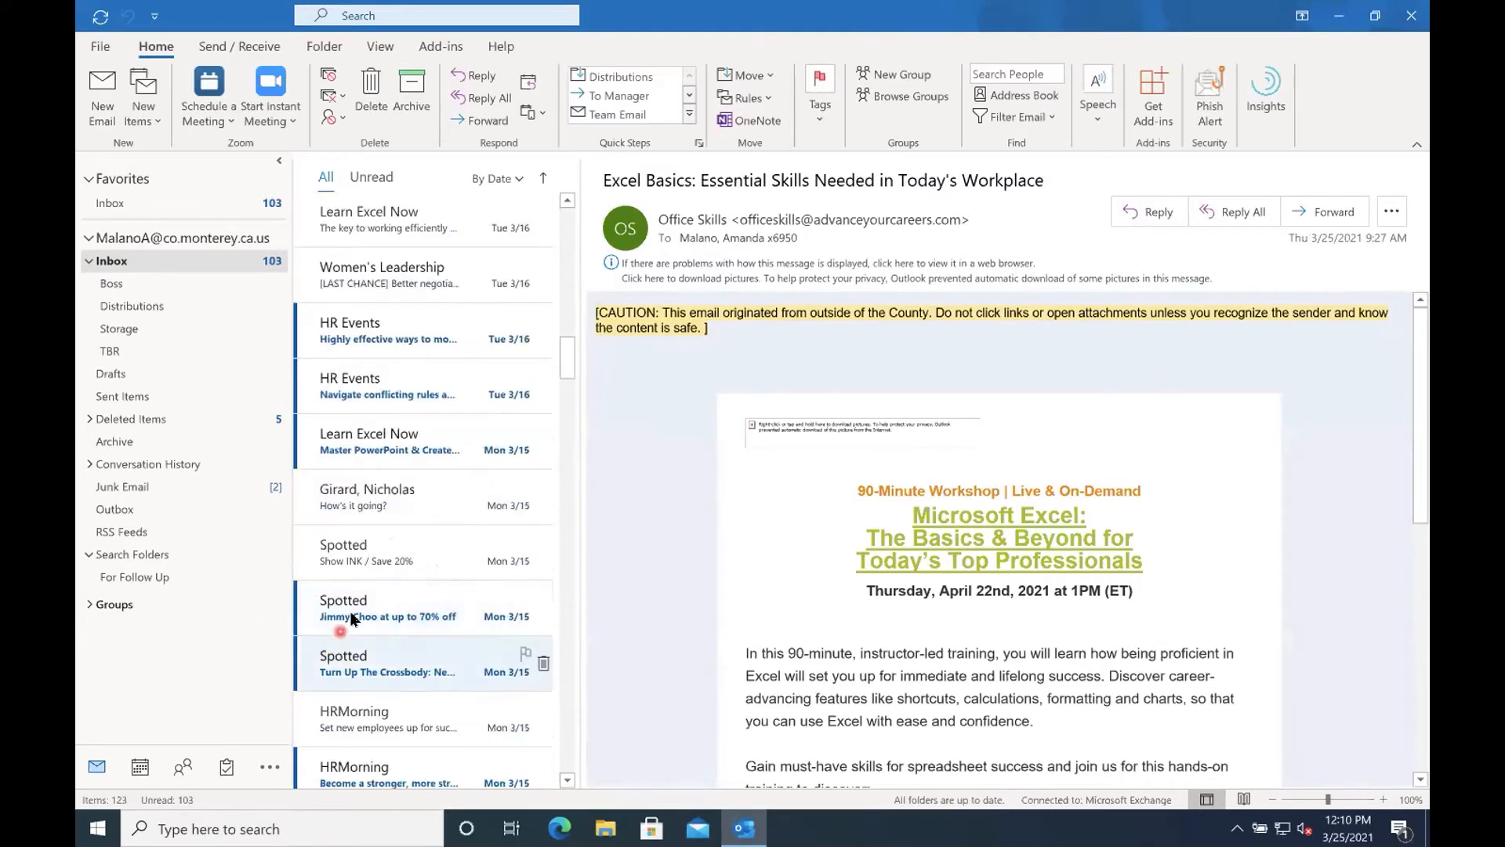
click(362, 565)
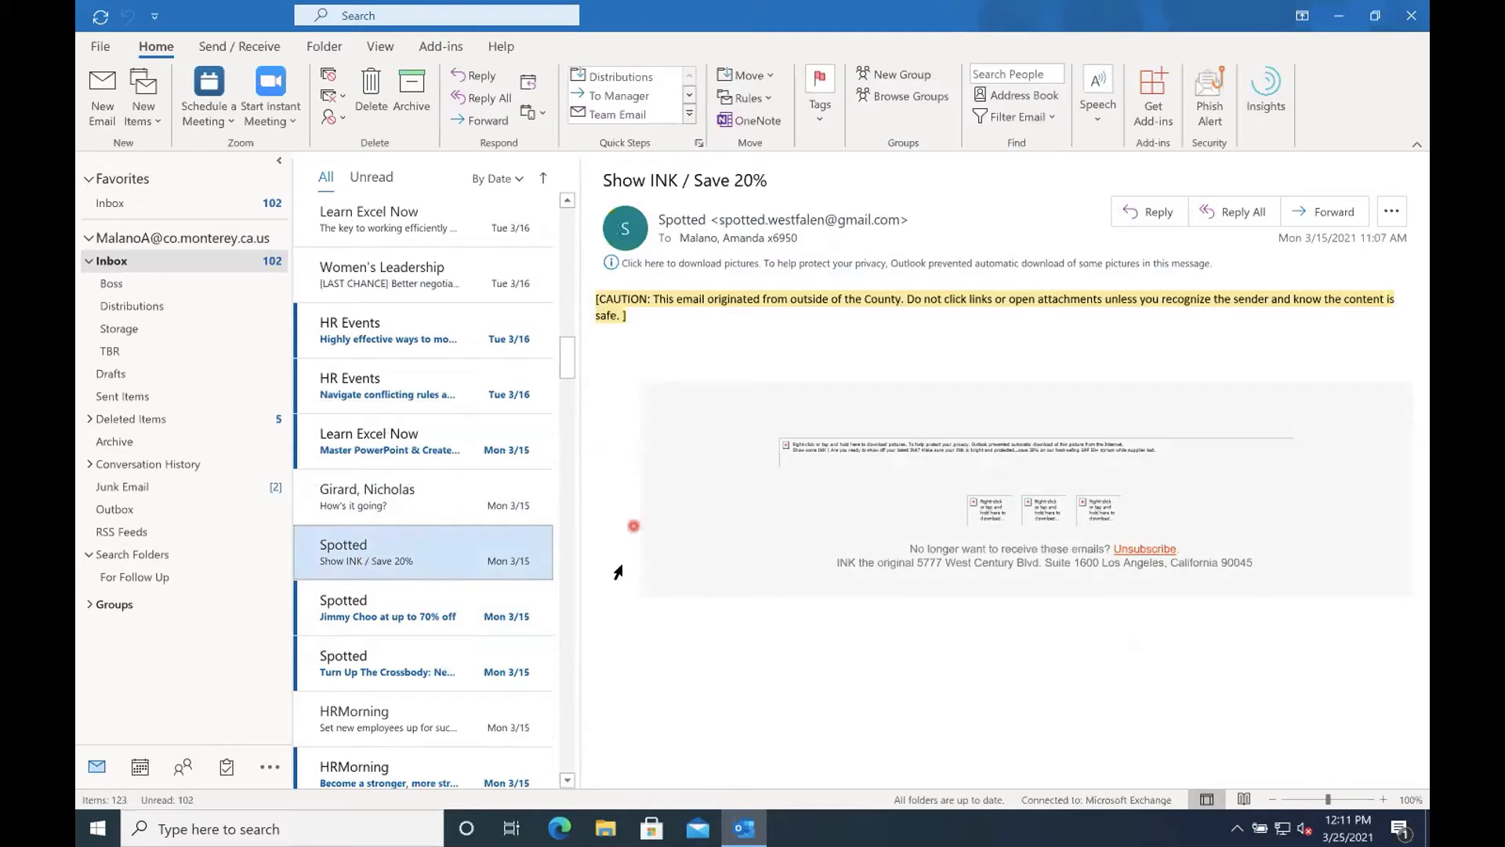
click(343, 120)
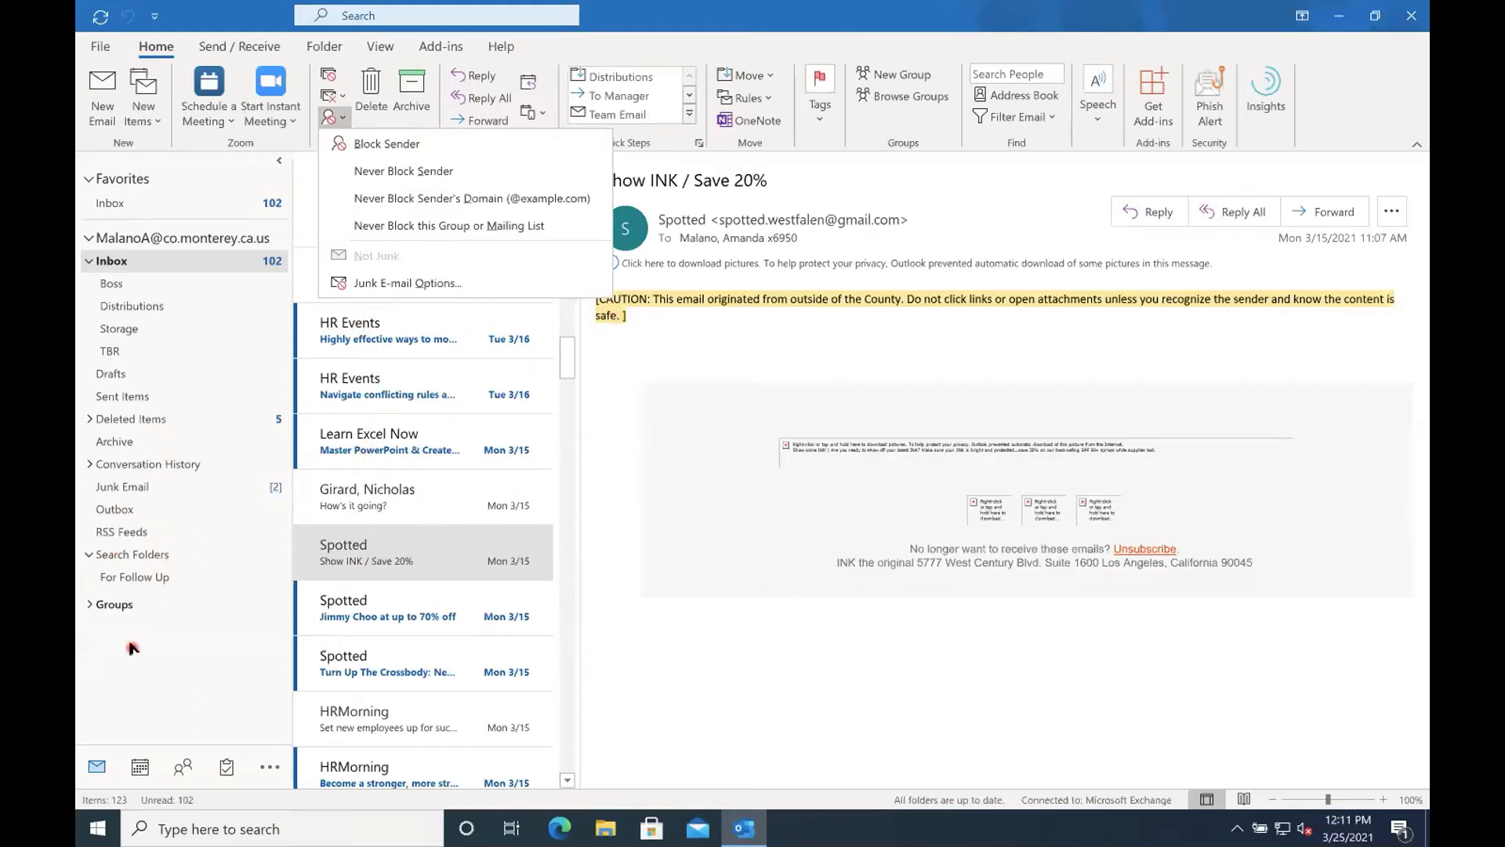
click(547, 717)
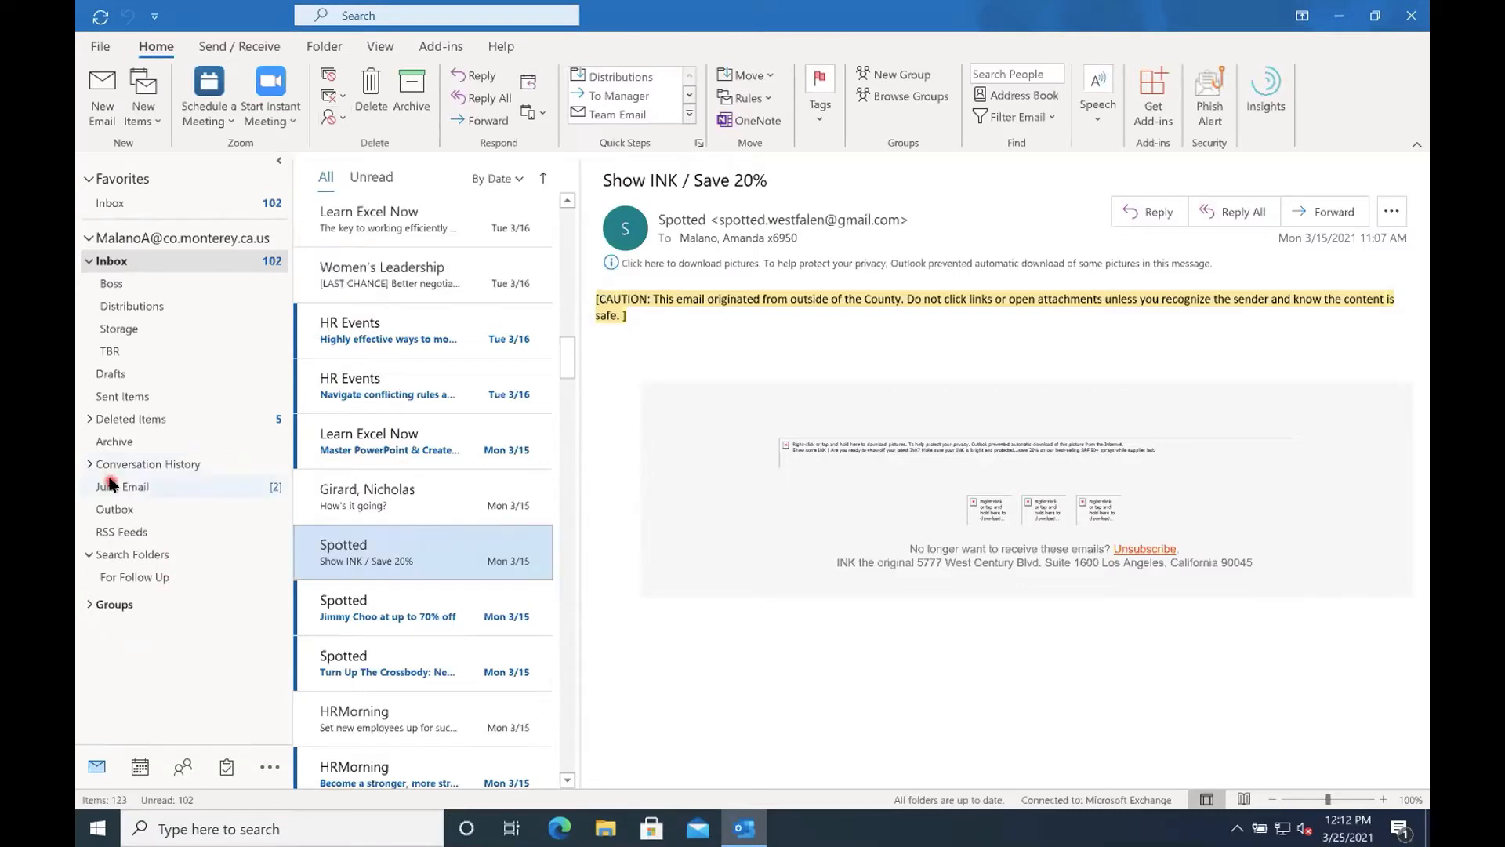
In the Junk Email folder, mark the sender of "Call me when you have a second" as Never Block Sender.
click(110, 486)
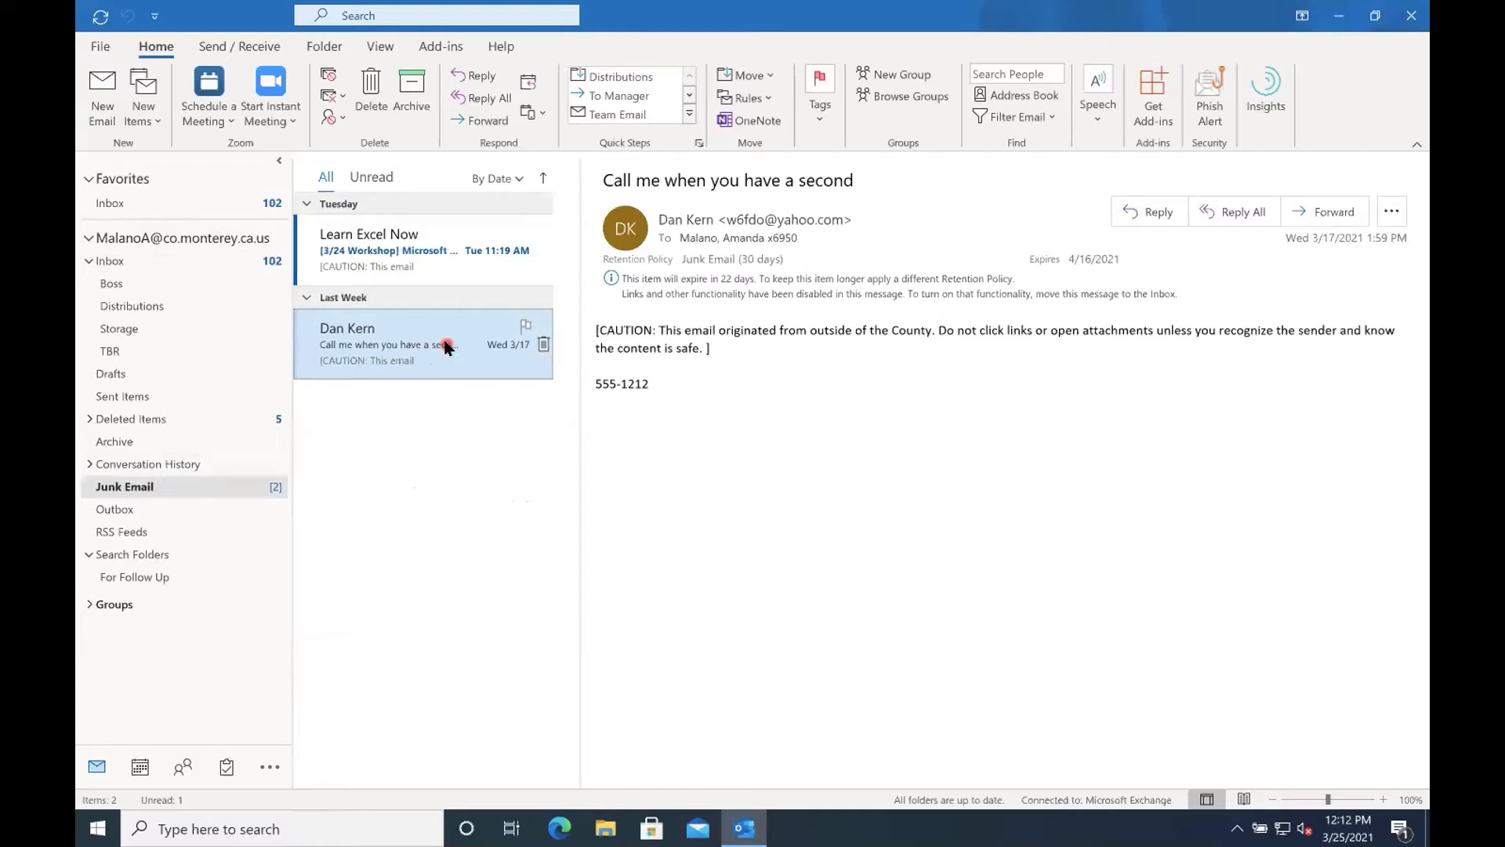
click(337, 122)
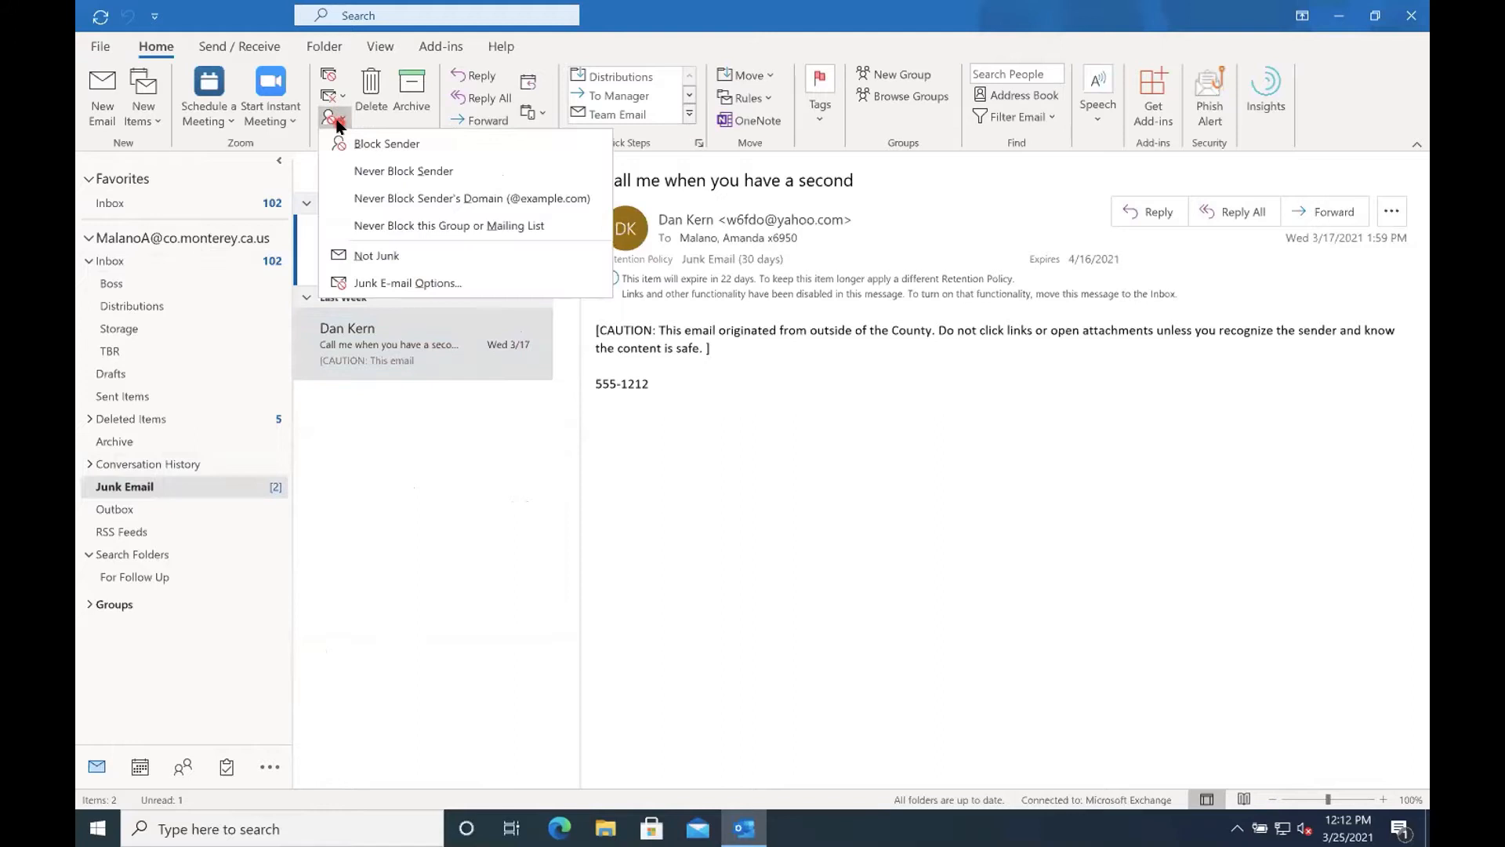
click(357, 171)
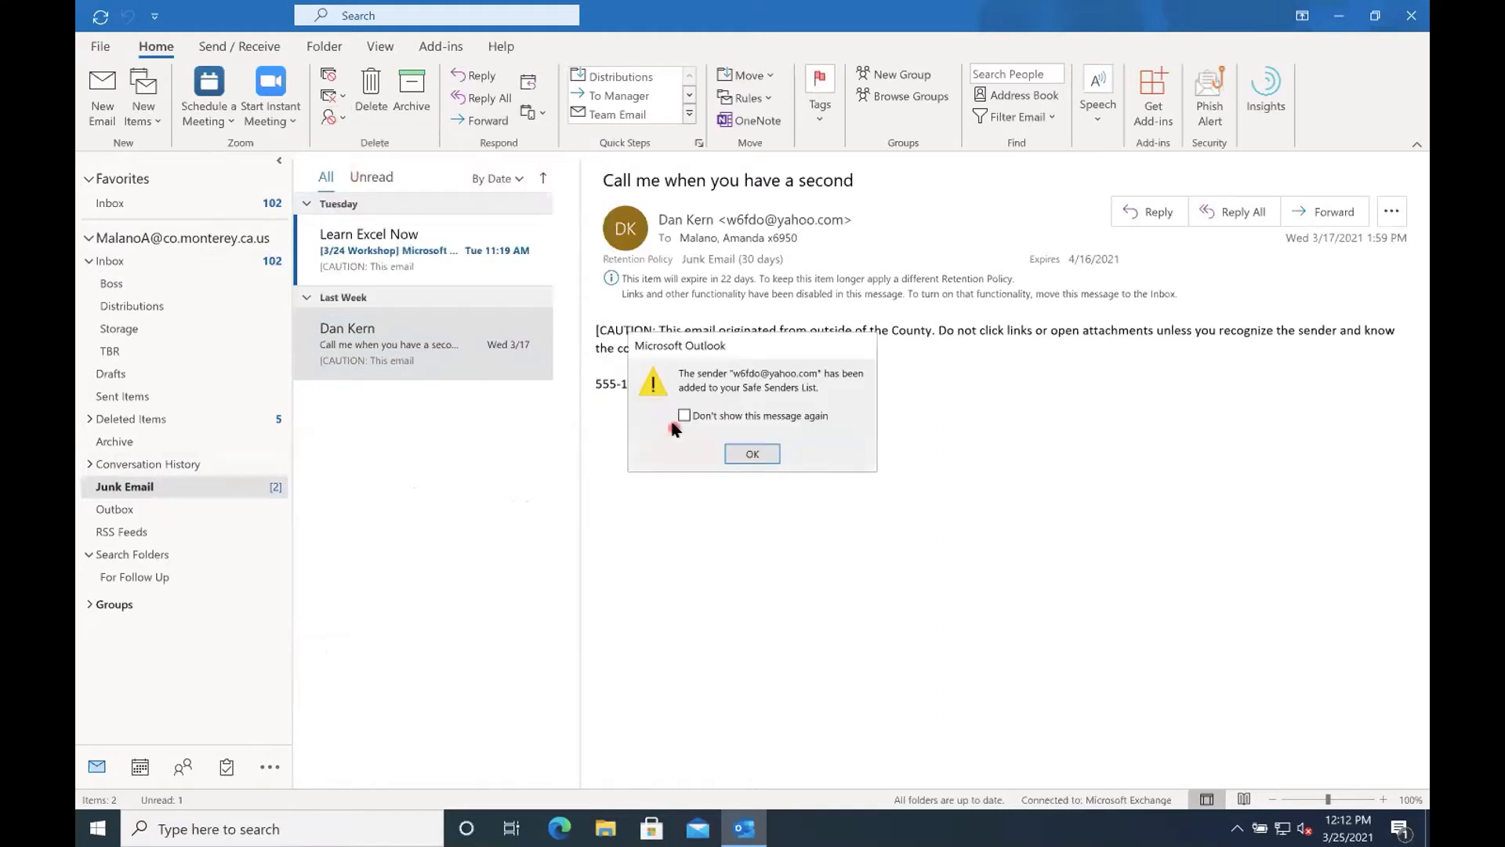
click(746, 457)
click(432, 359)
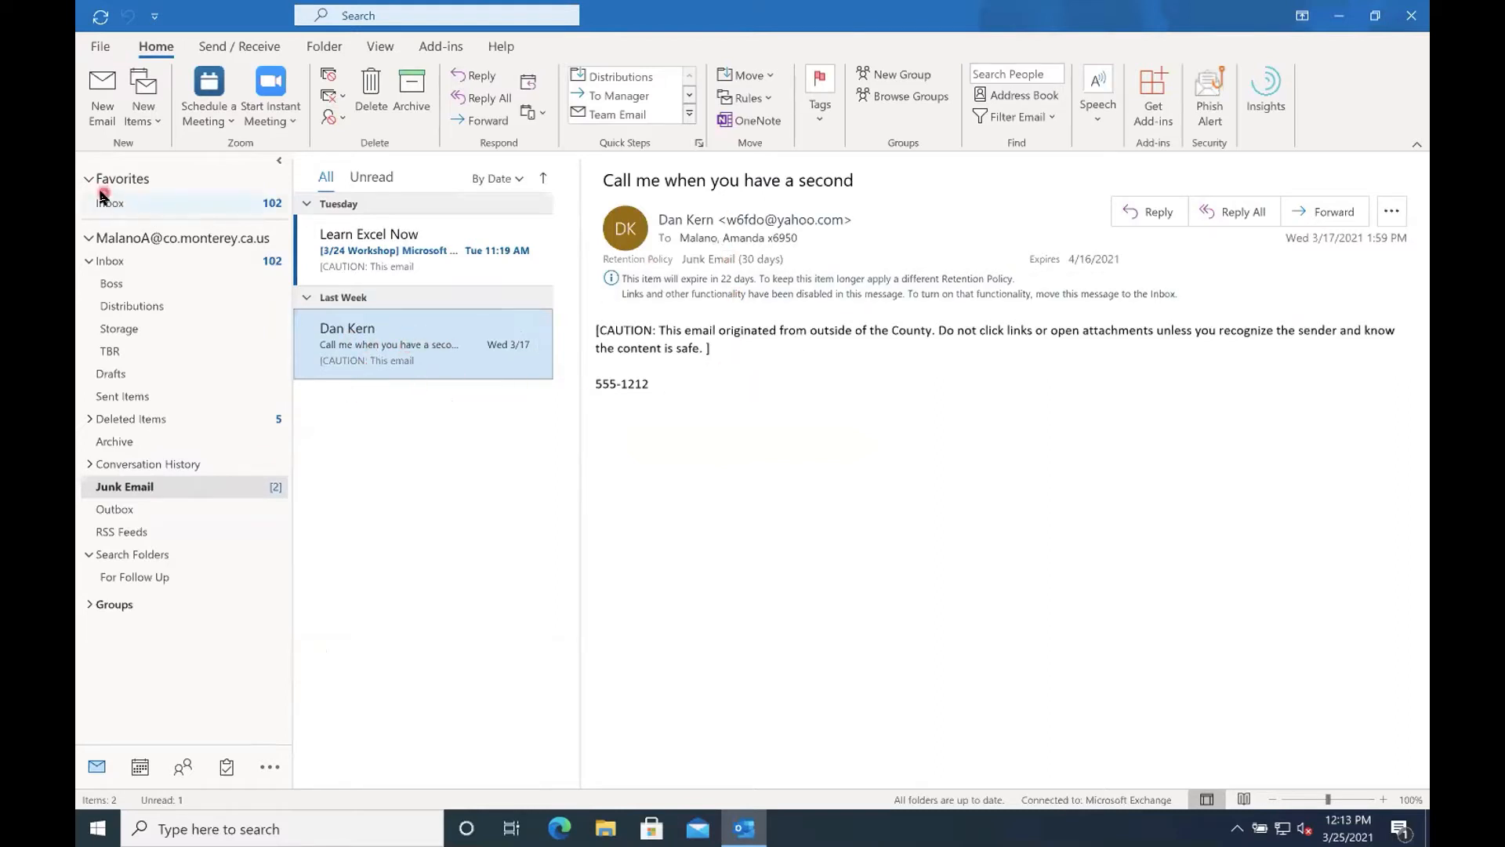
Open the Junk Email Options and review the Safe Senders list.
click(332, 117)
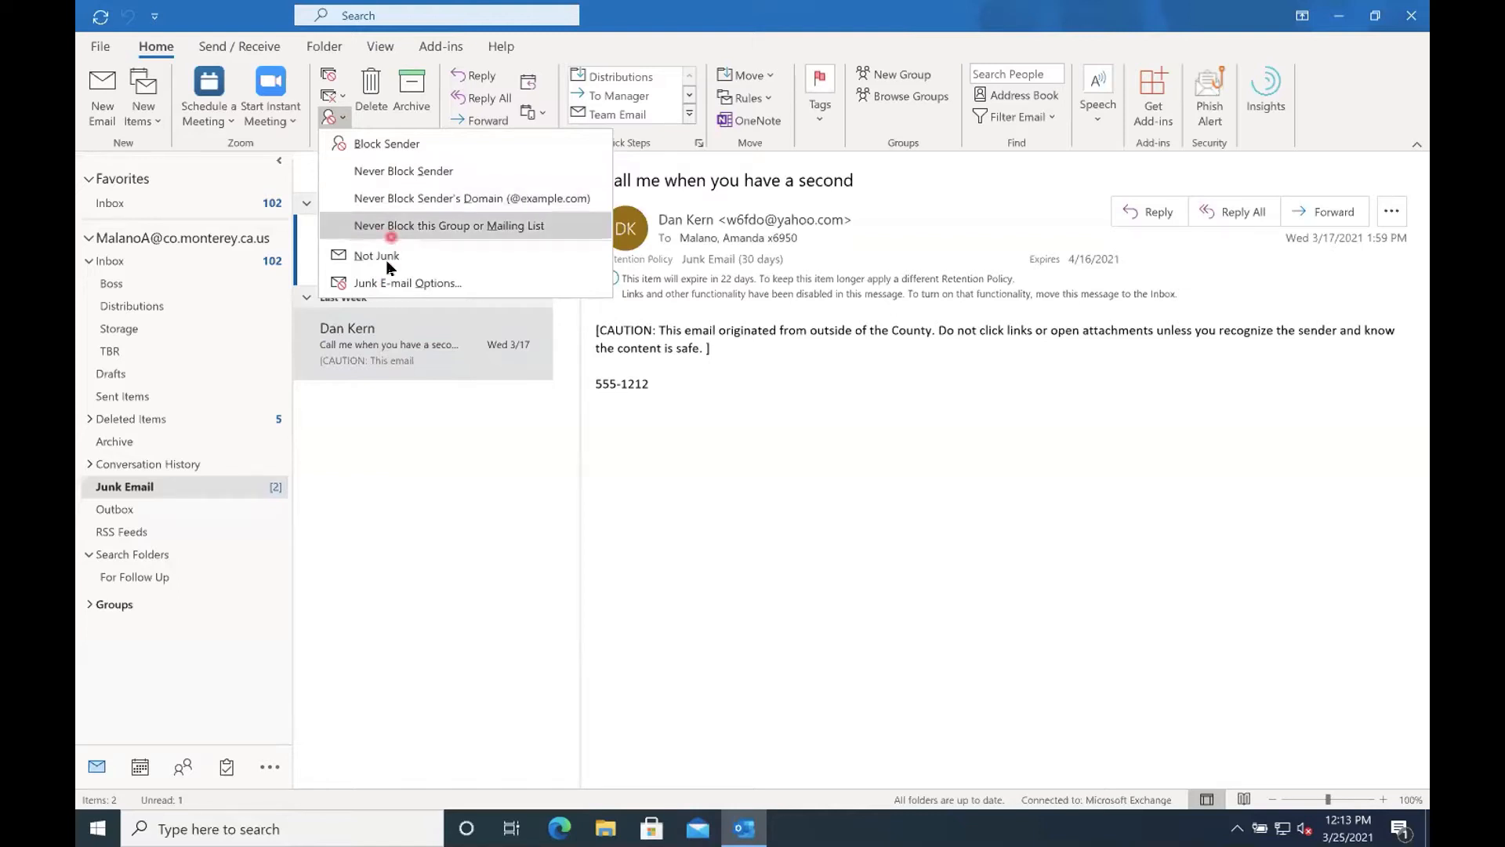
click(399, 292)
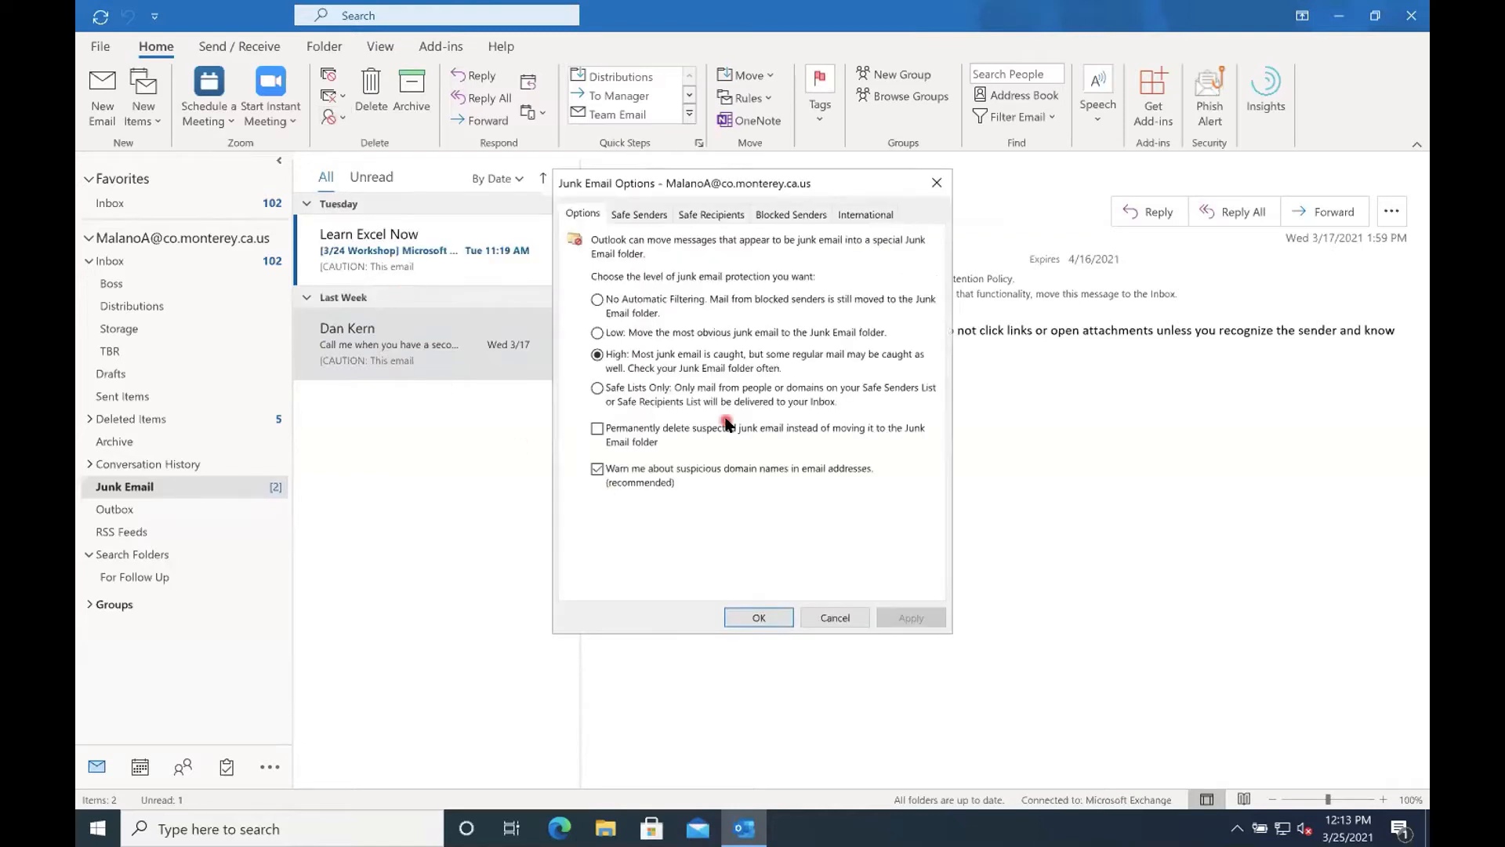
click(638, 218)
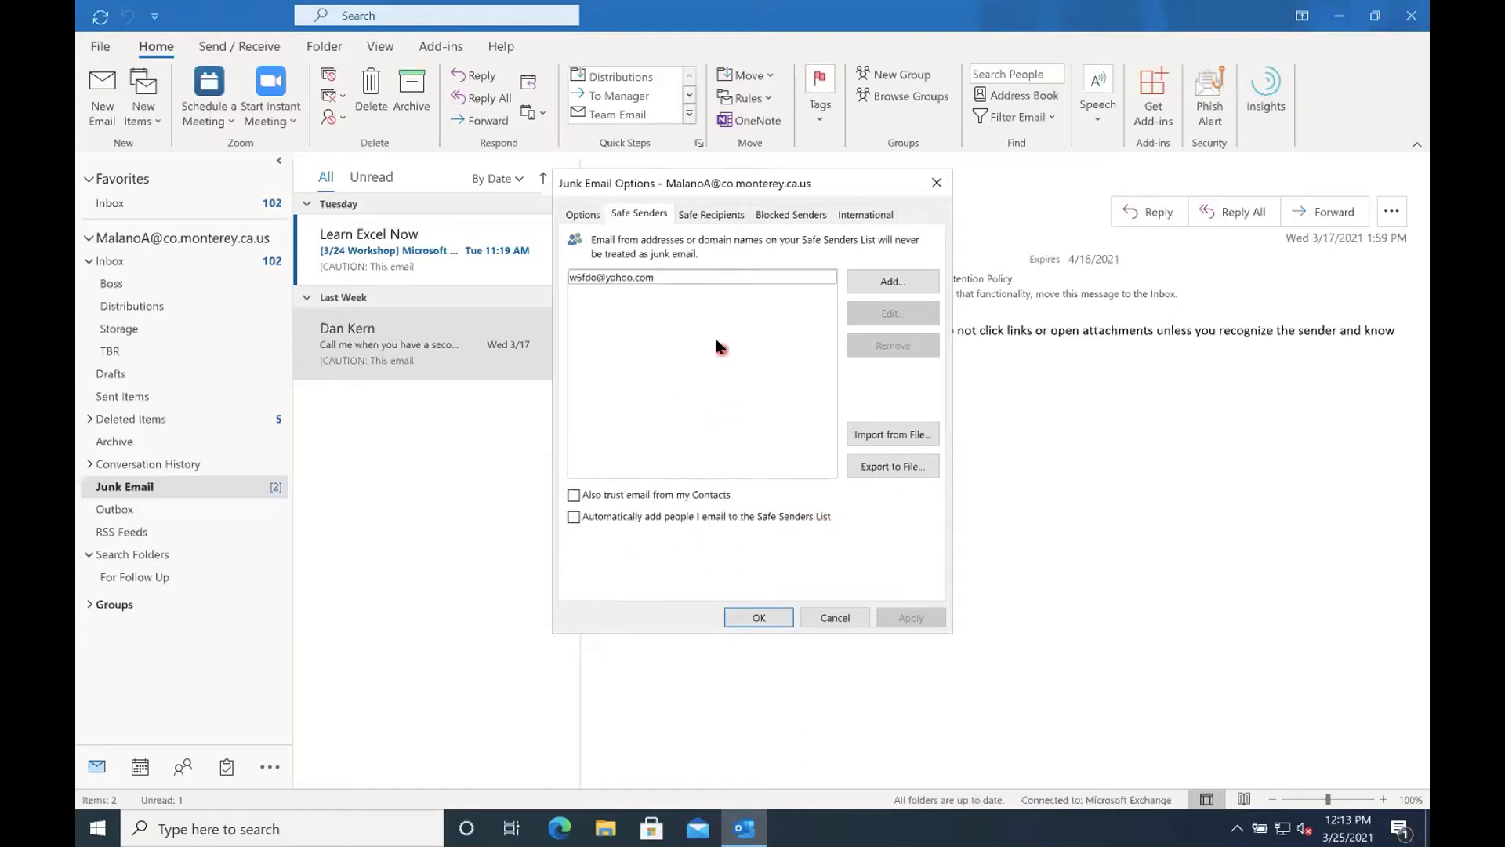
click(586, 213)
click(597, 389)
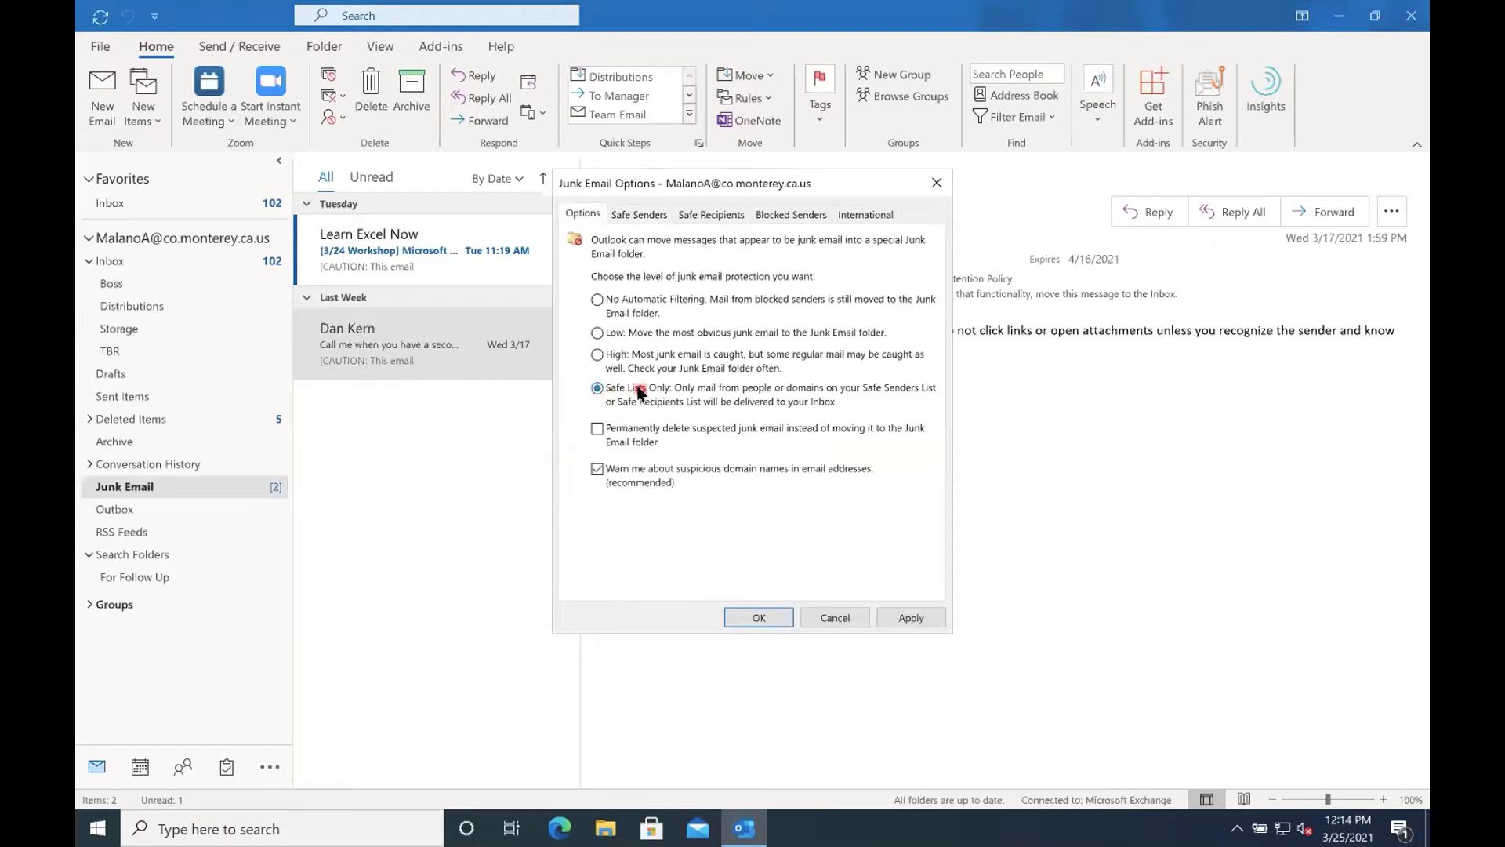
click(598, 301)
click(648, 211)
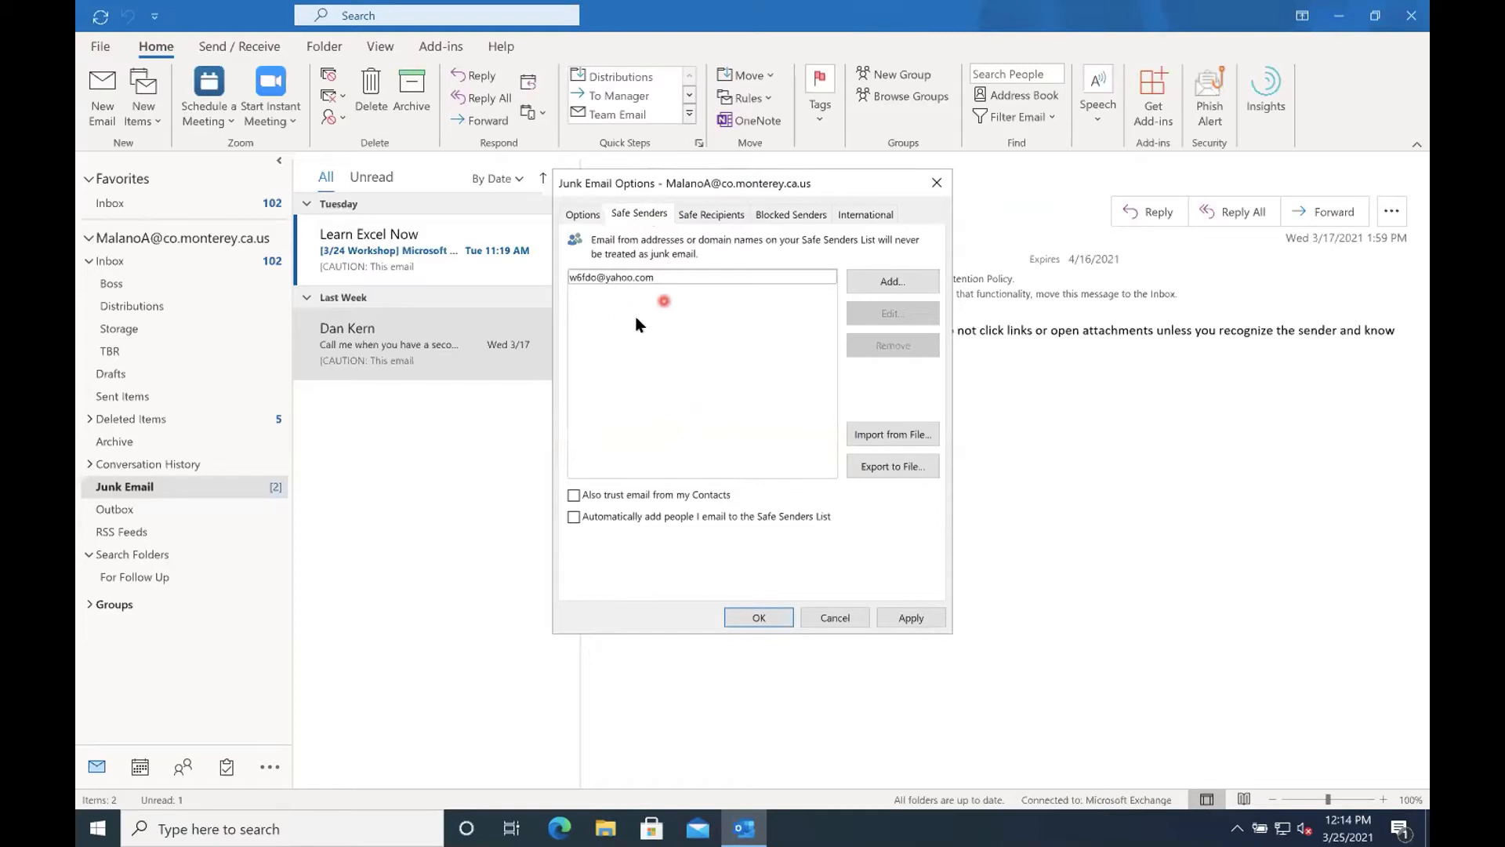
click(582, 214)
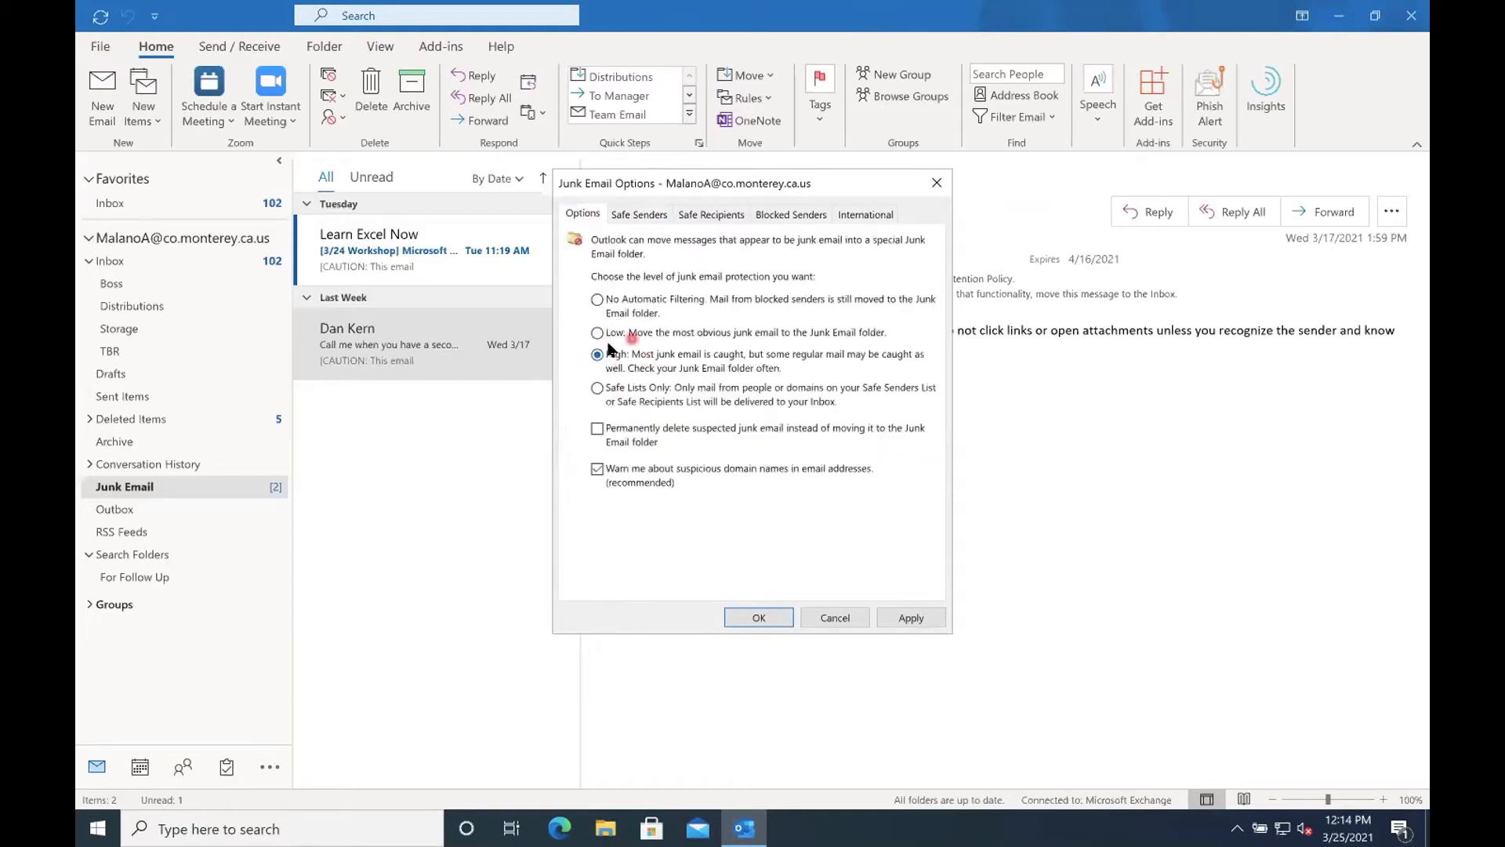
Review the Safe Senders and Safe Recipients lists, and close the Junk Email Options without saving.
click(619, 220)
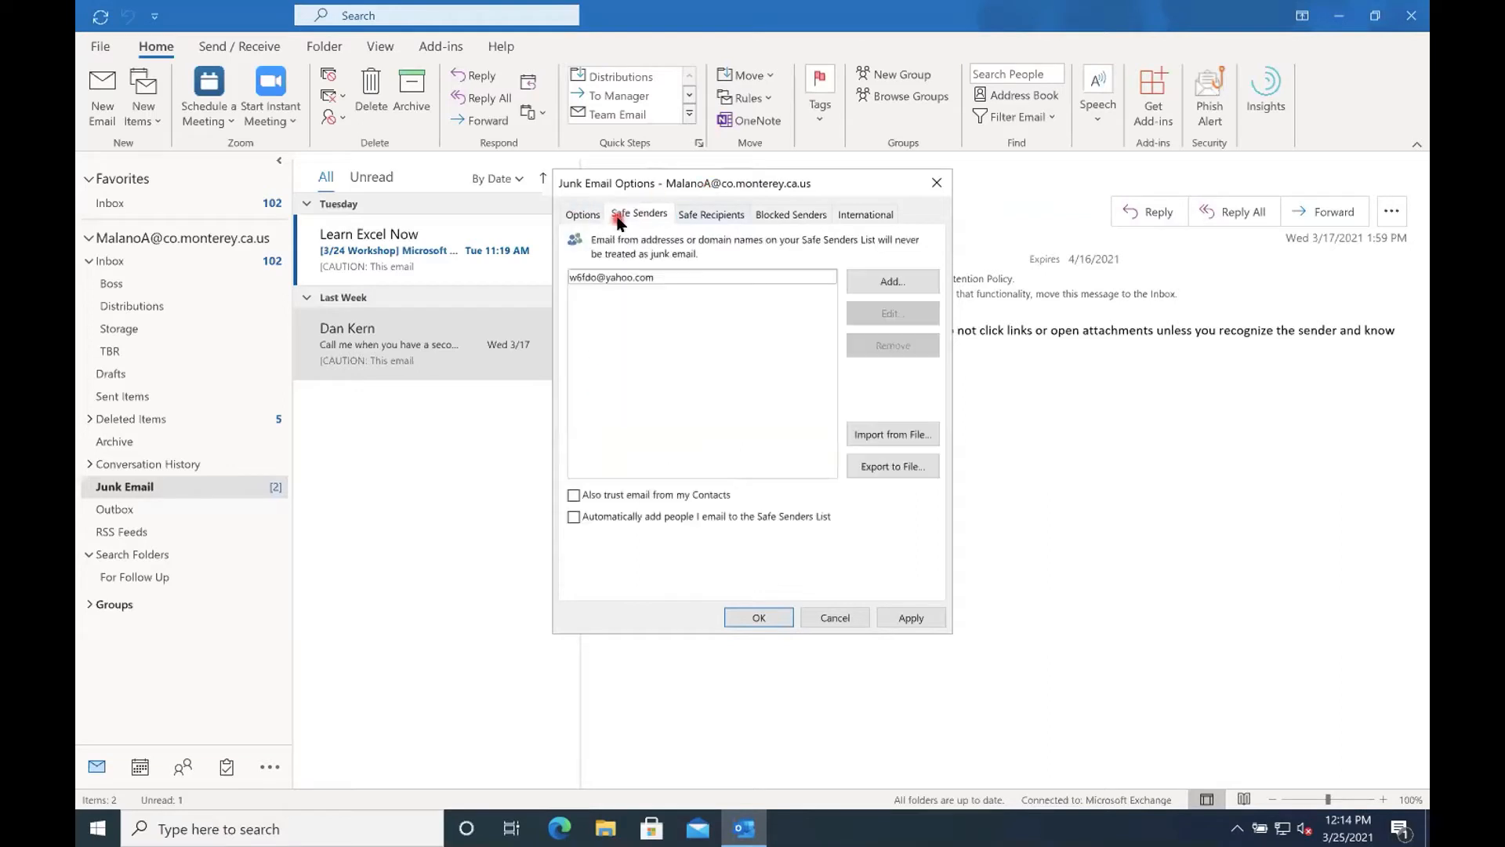
click(700, 213)
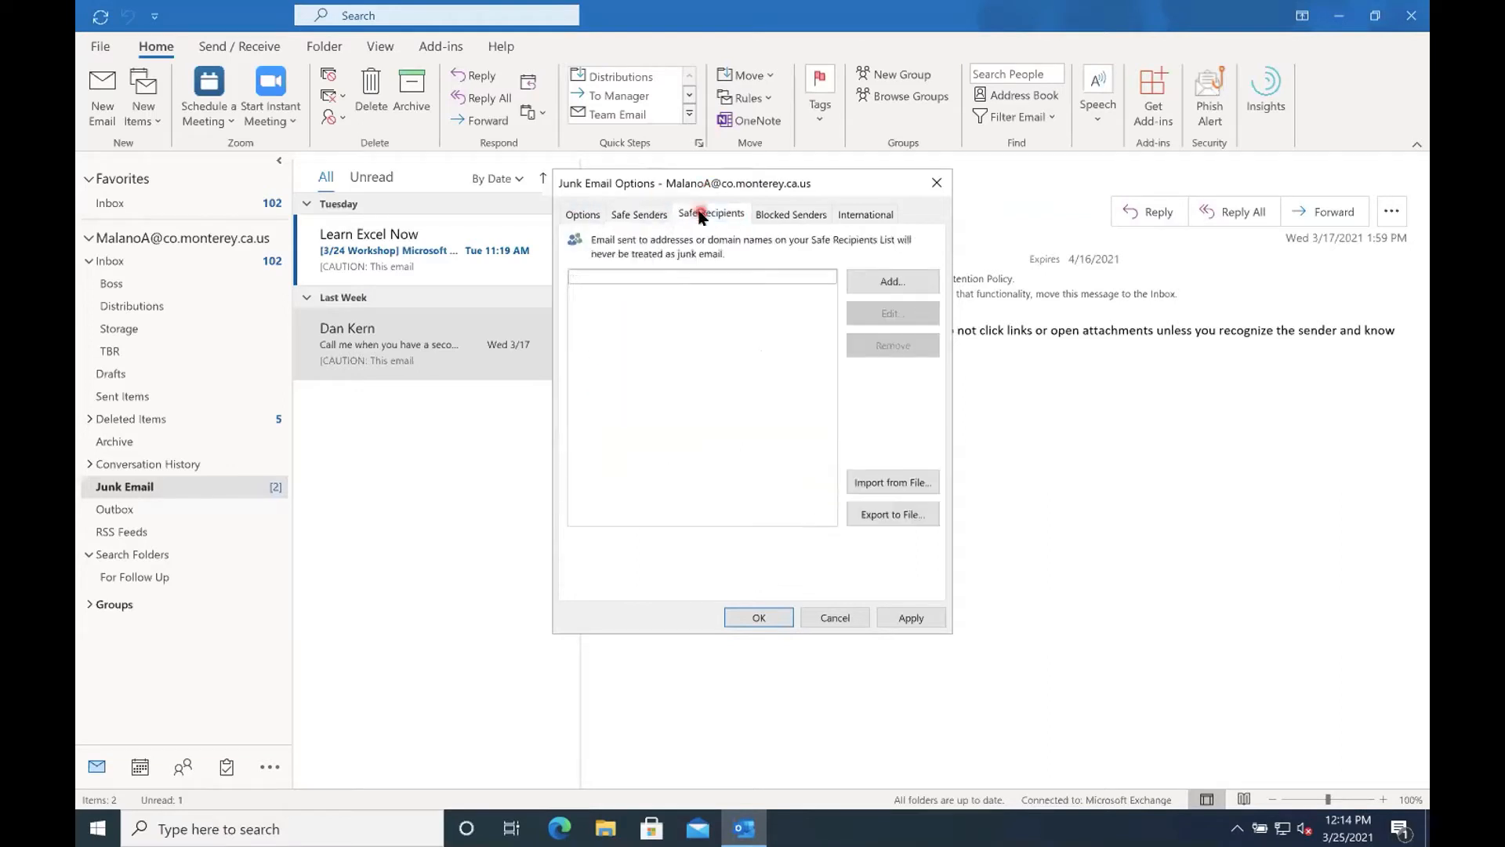
click(678, 295)
click(654, 442)
click(832, 619)
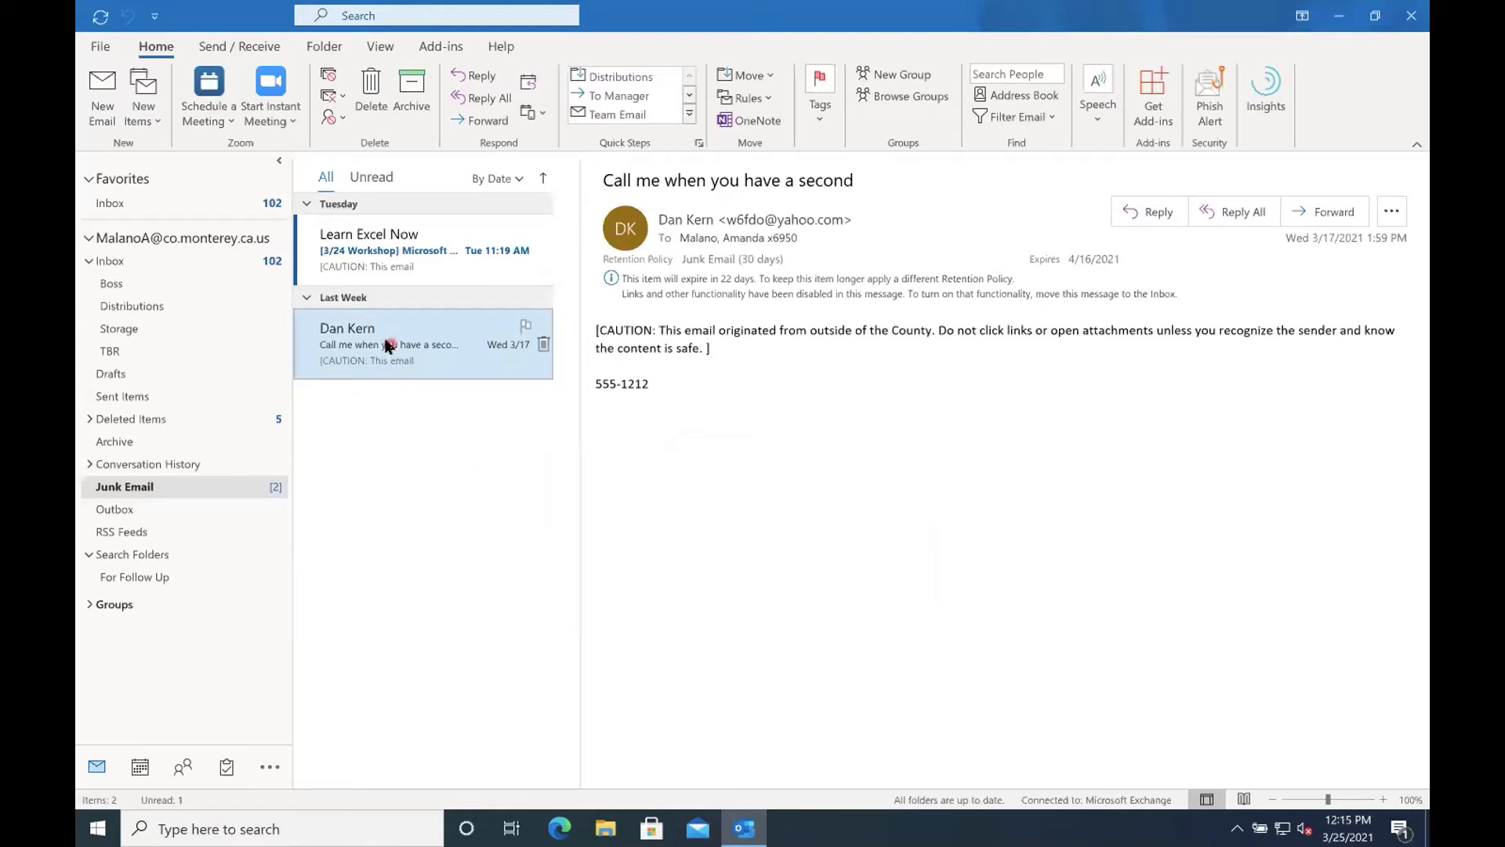
Reopen the Junk Email Options and examine the Safe Recipients and Blocked Senders lists.
click(333, 117)
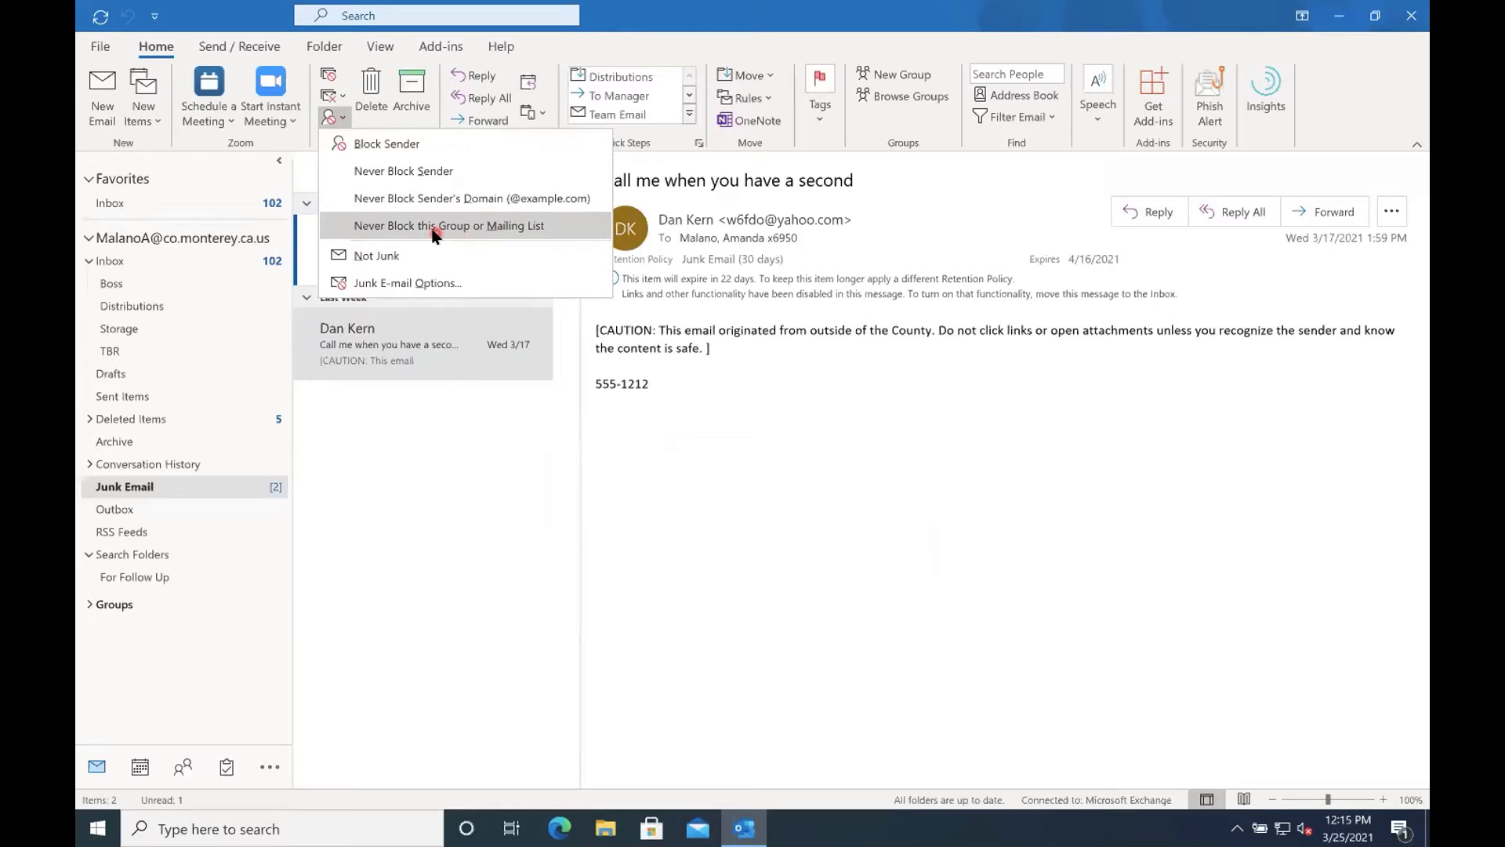
click(423, 281)
click(710, 214)
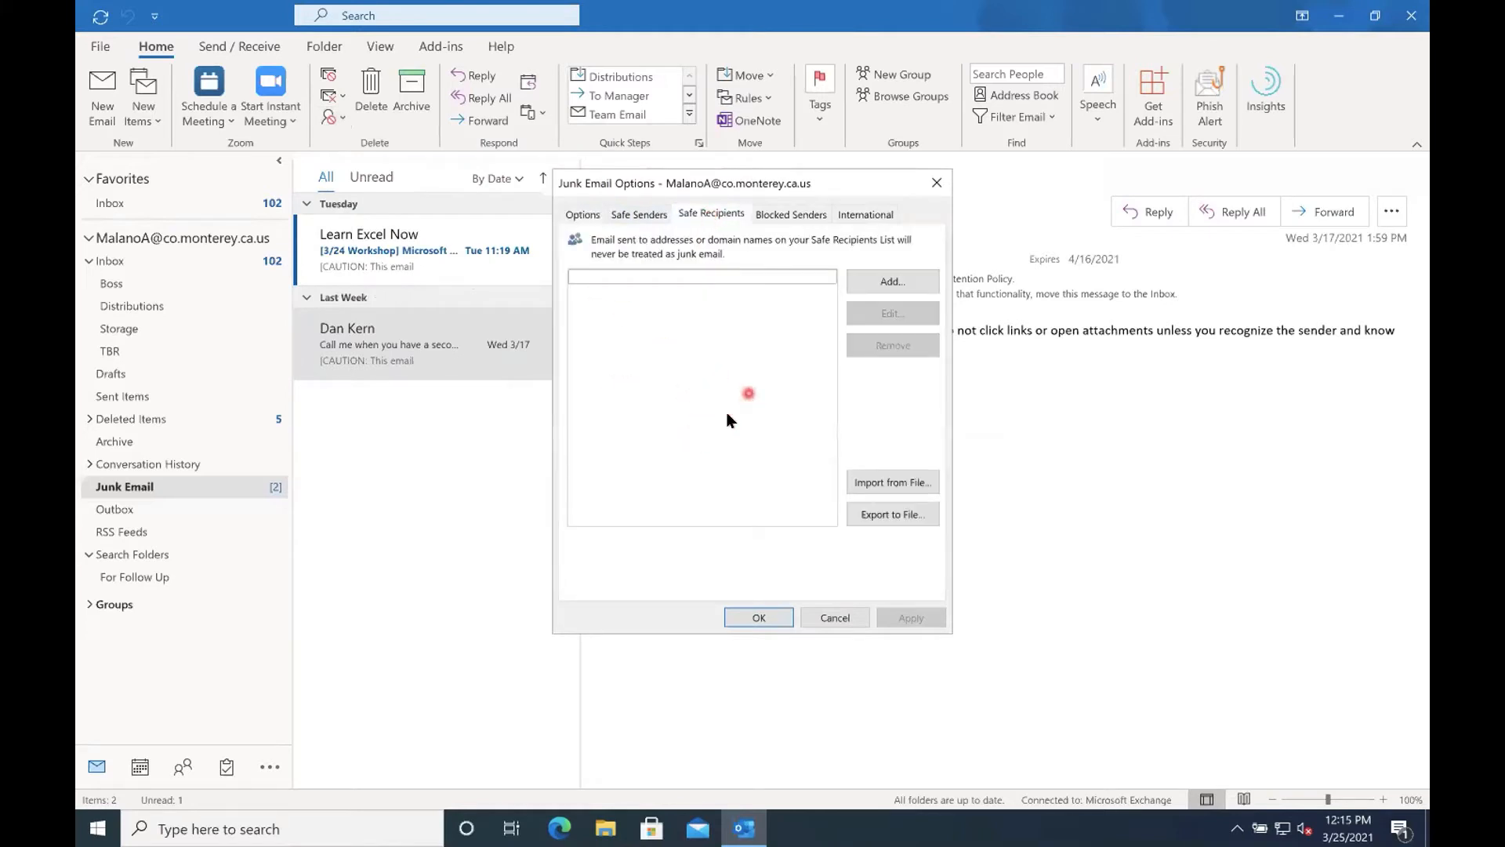
click(788, 219)
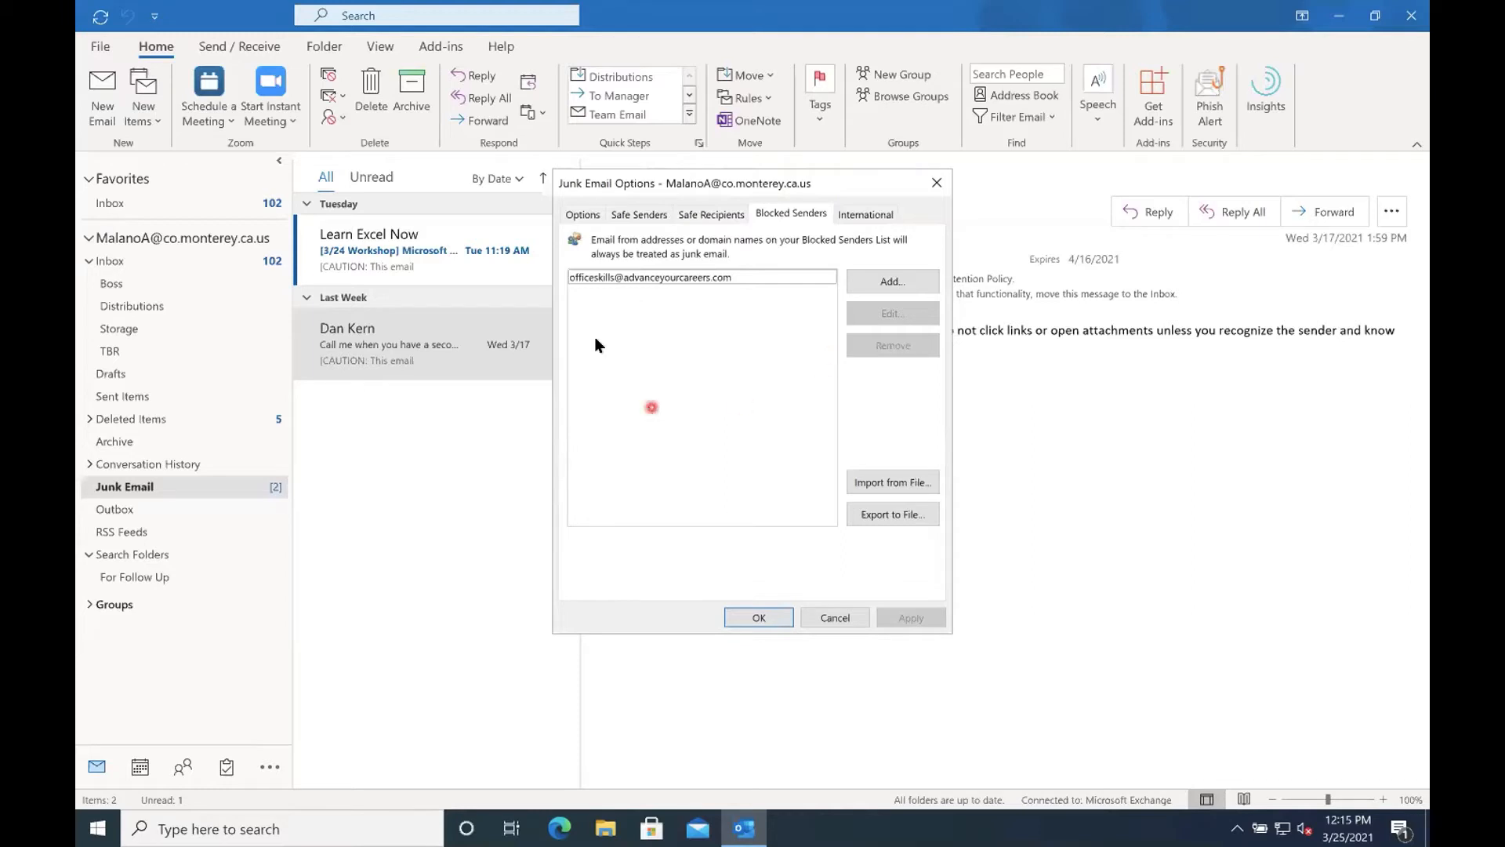
click(894, 281)
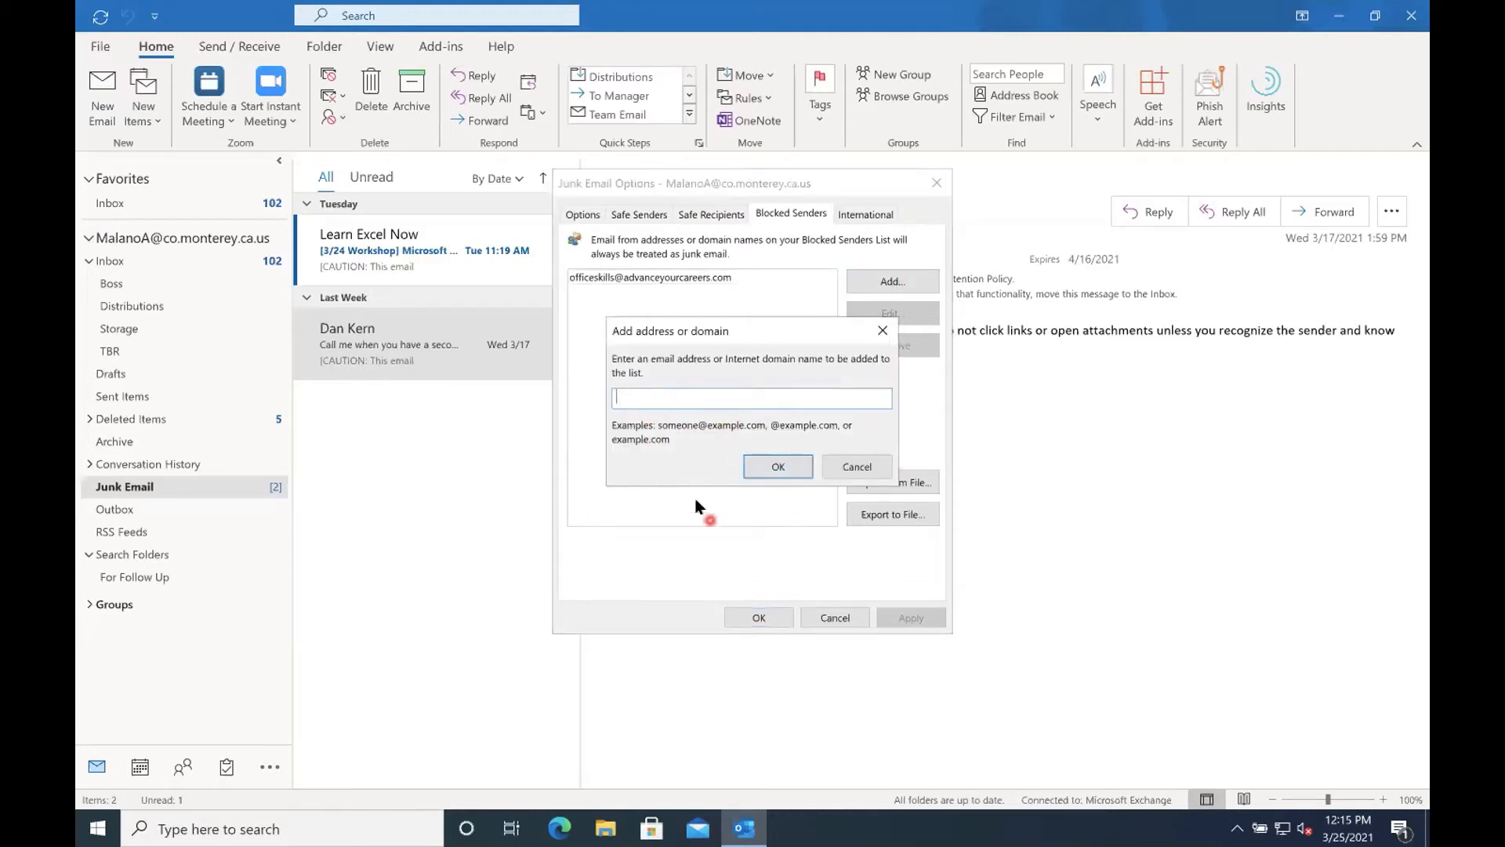
text(@co.monterey.ca.us)
click(855, 468)
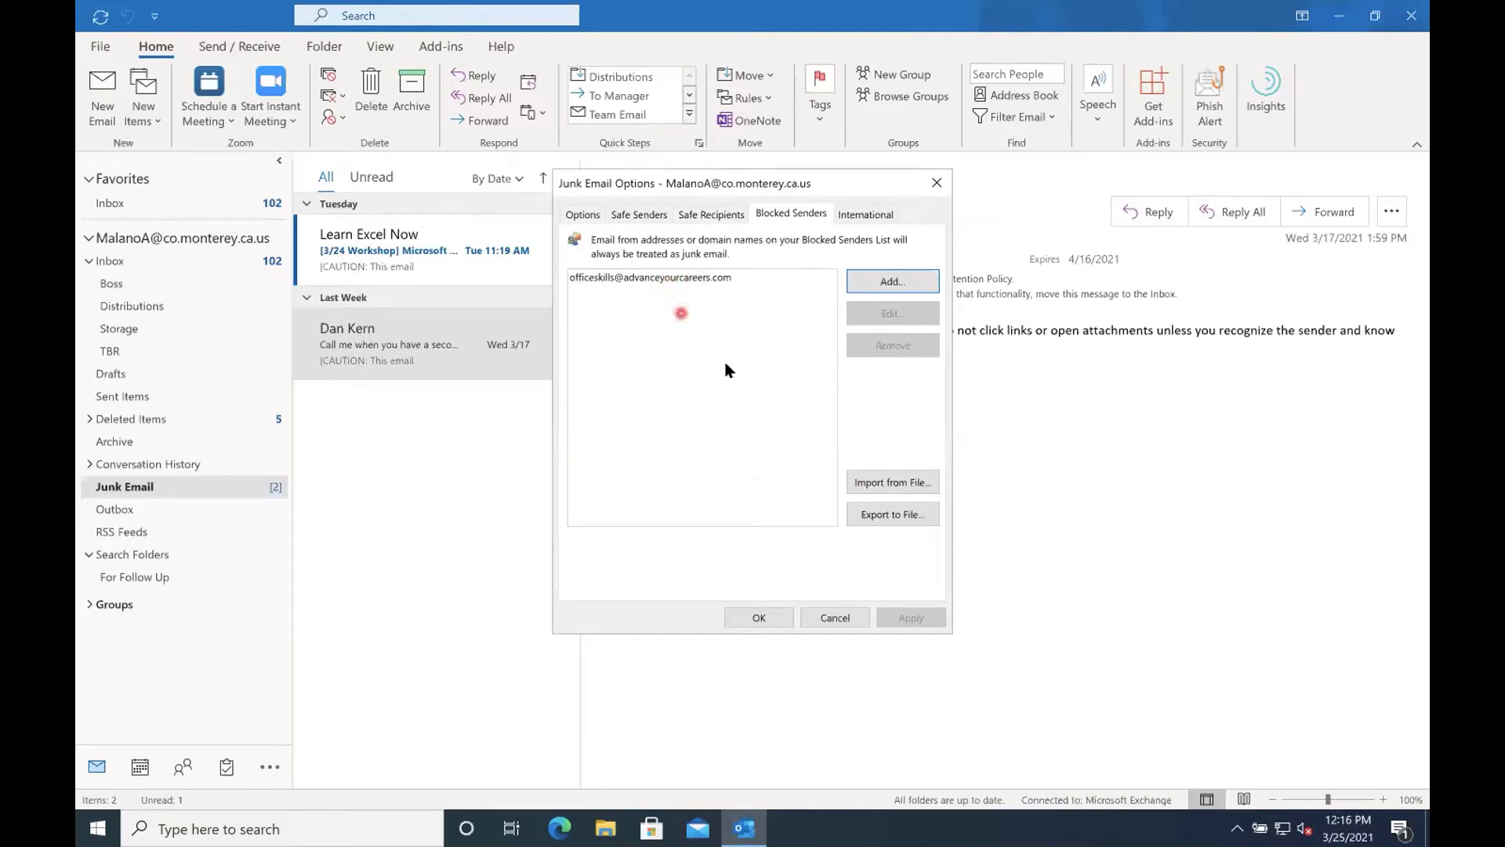
click(585, 214)
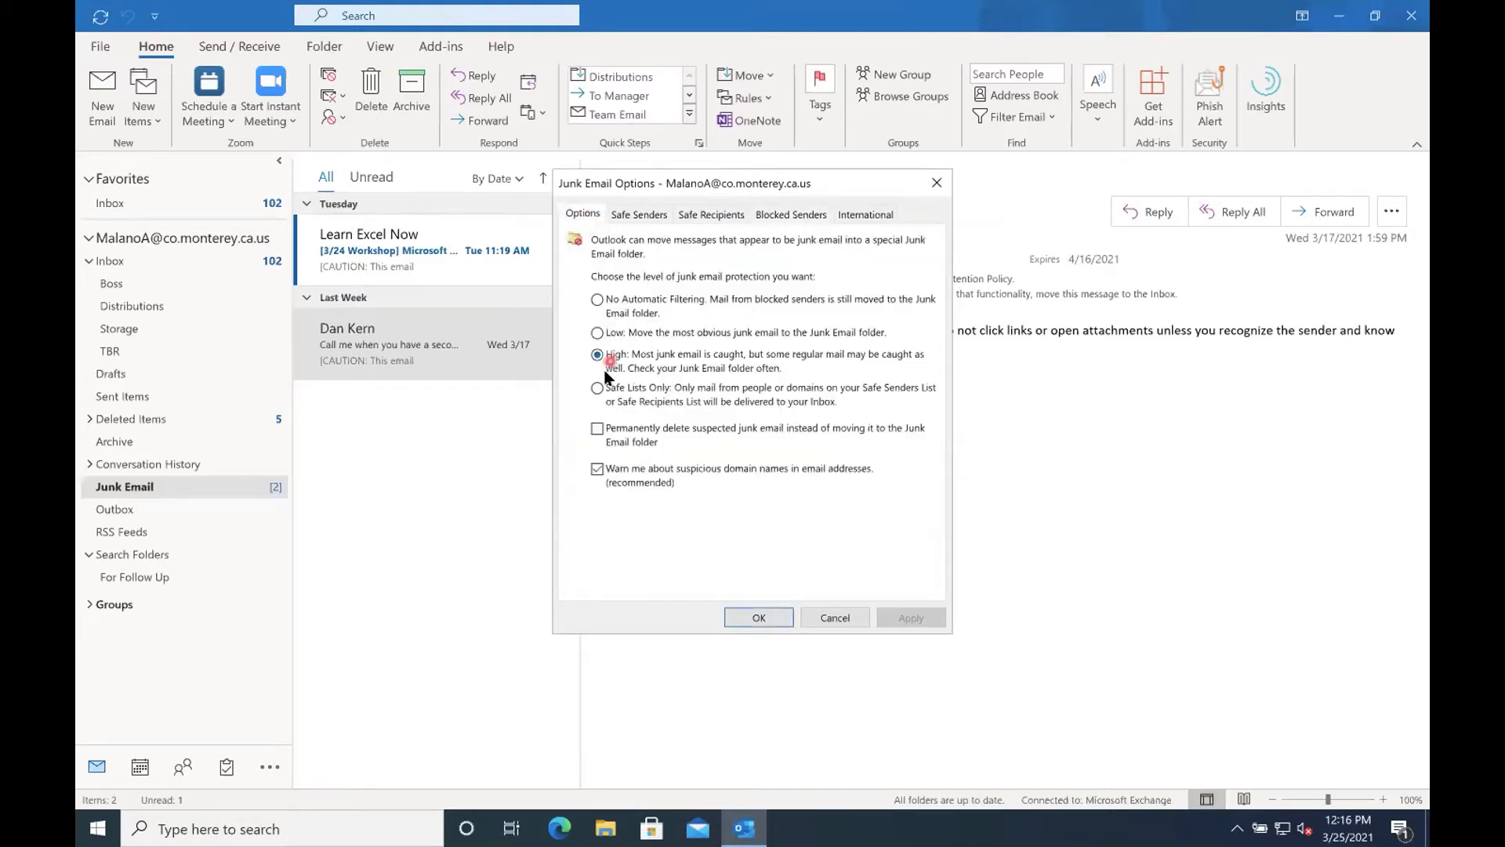
click(596, 332)
click(598, 355)
click(597, 333)
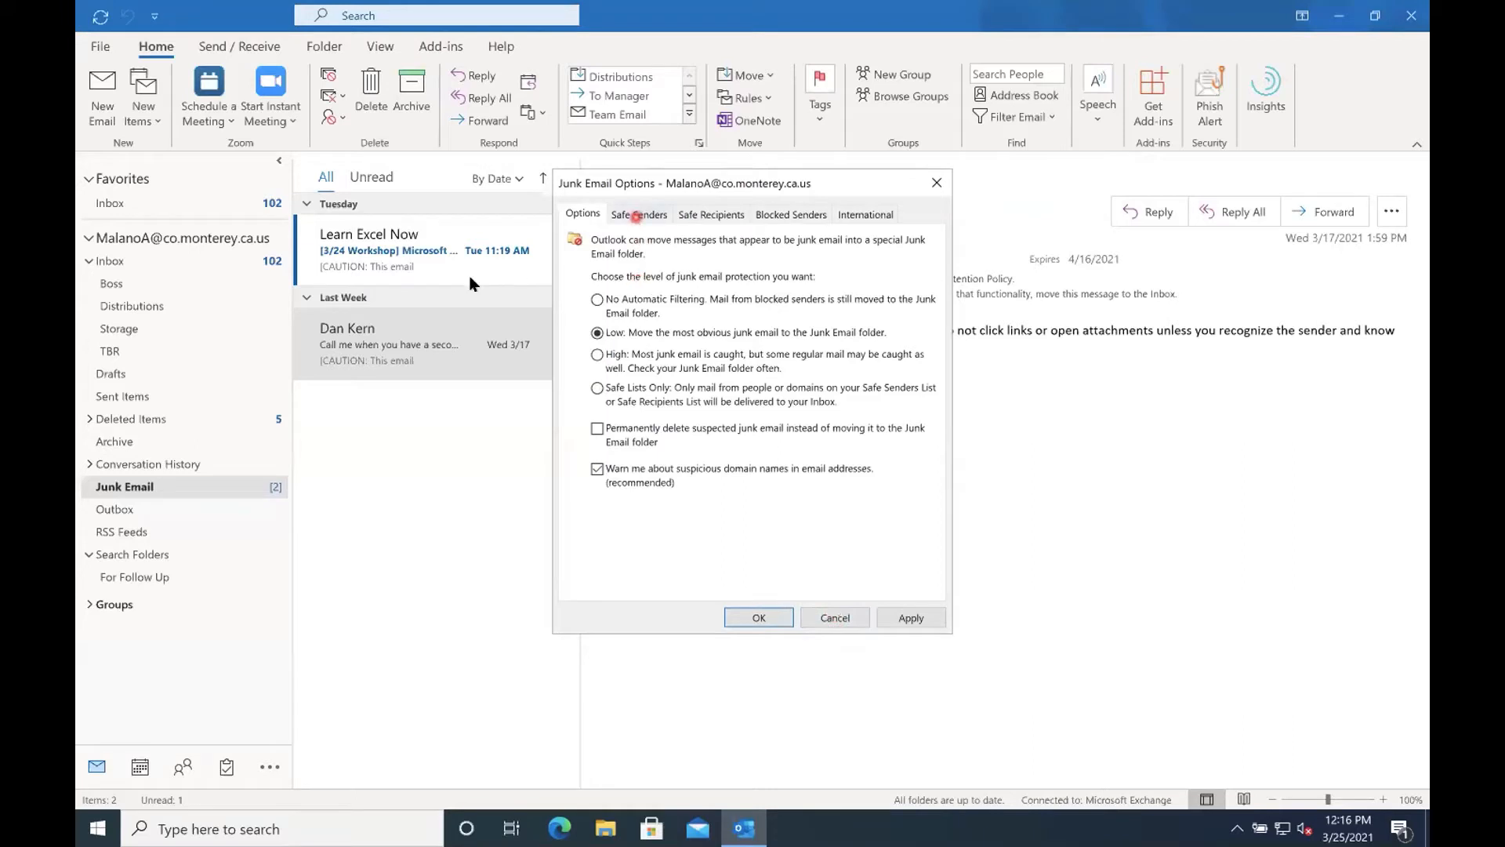
click(820, 618)
right_click(480, 368)
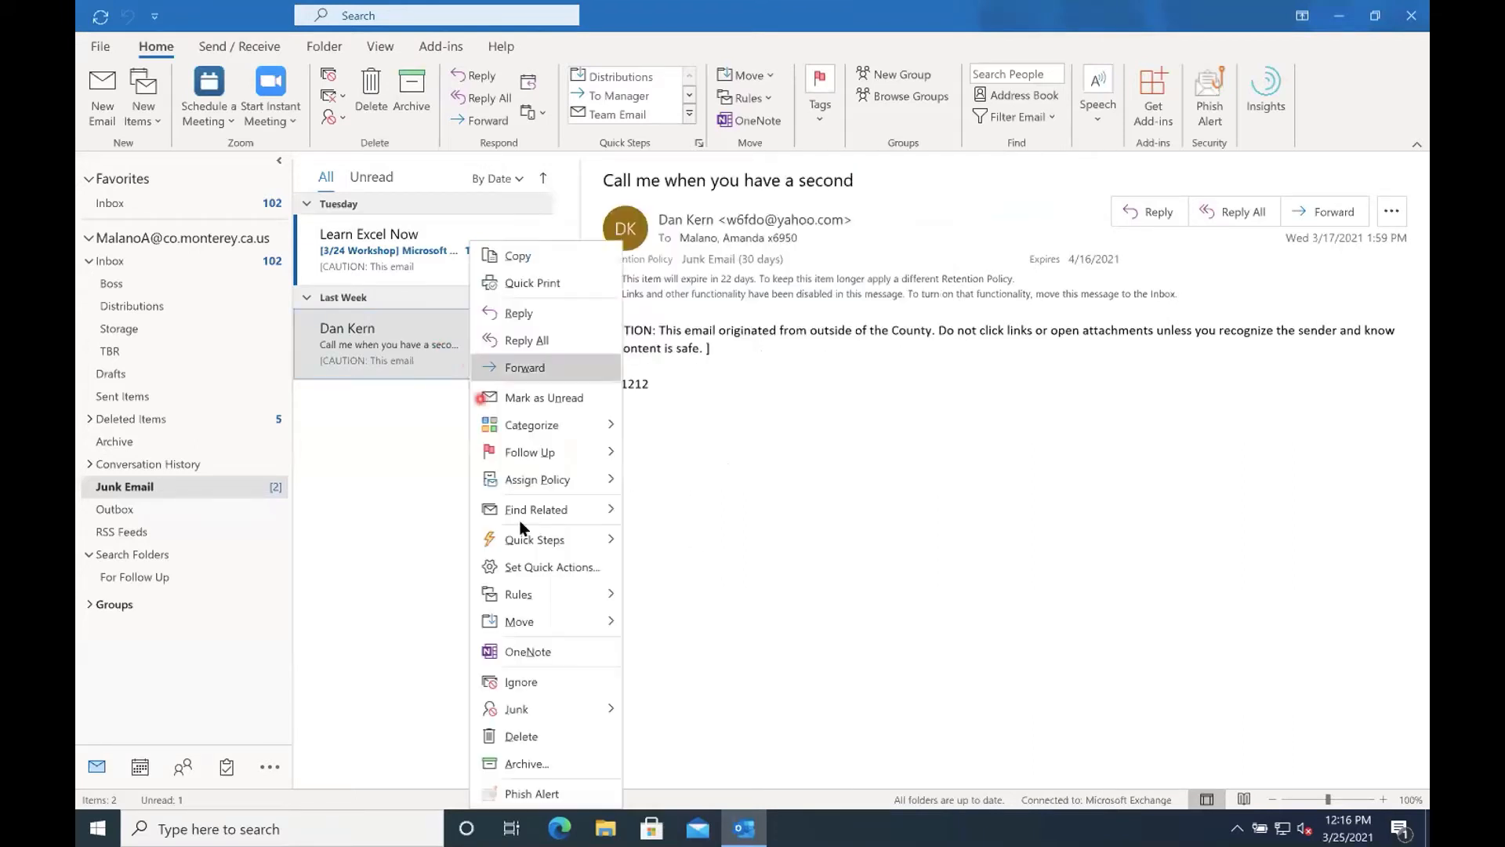
click(597, 709)
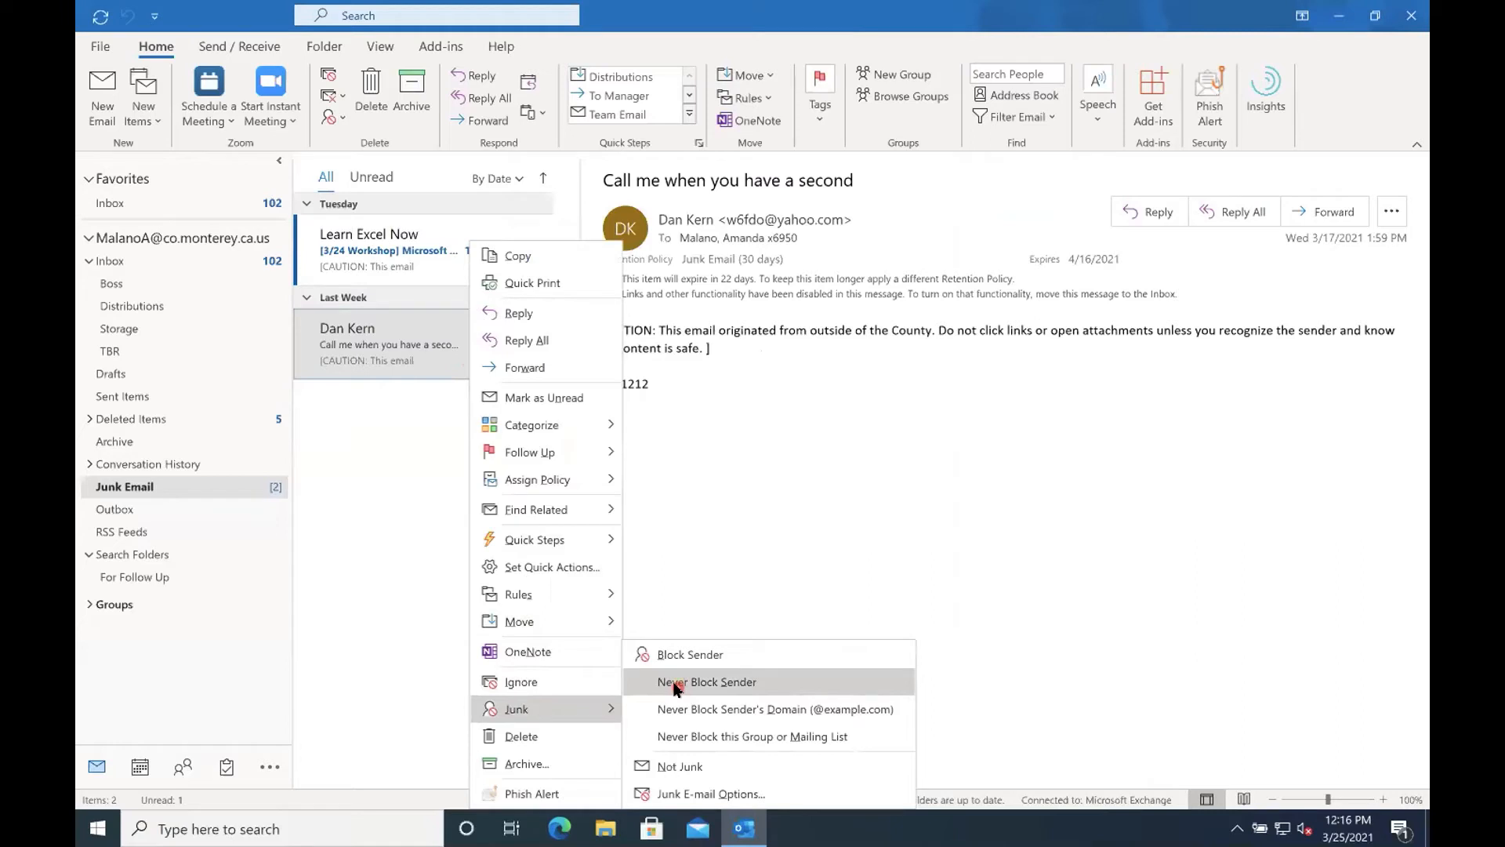
click(386, 339)
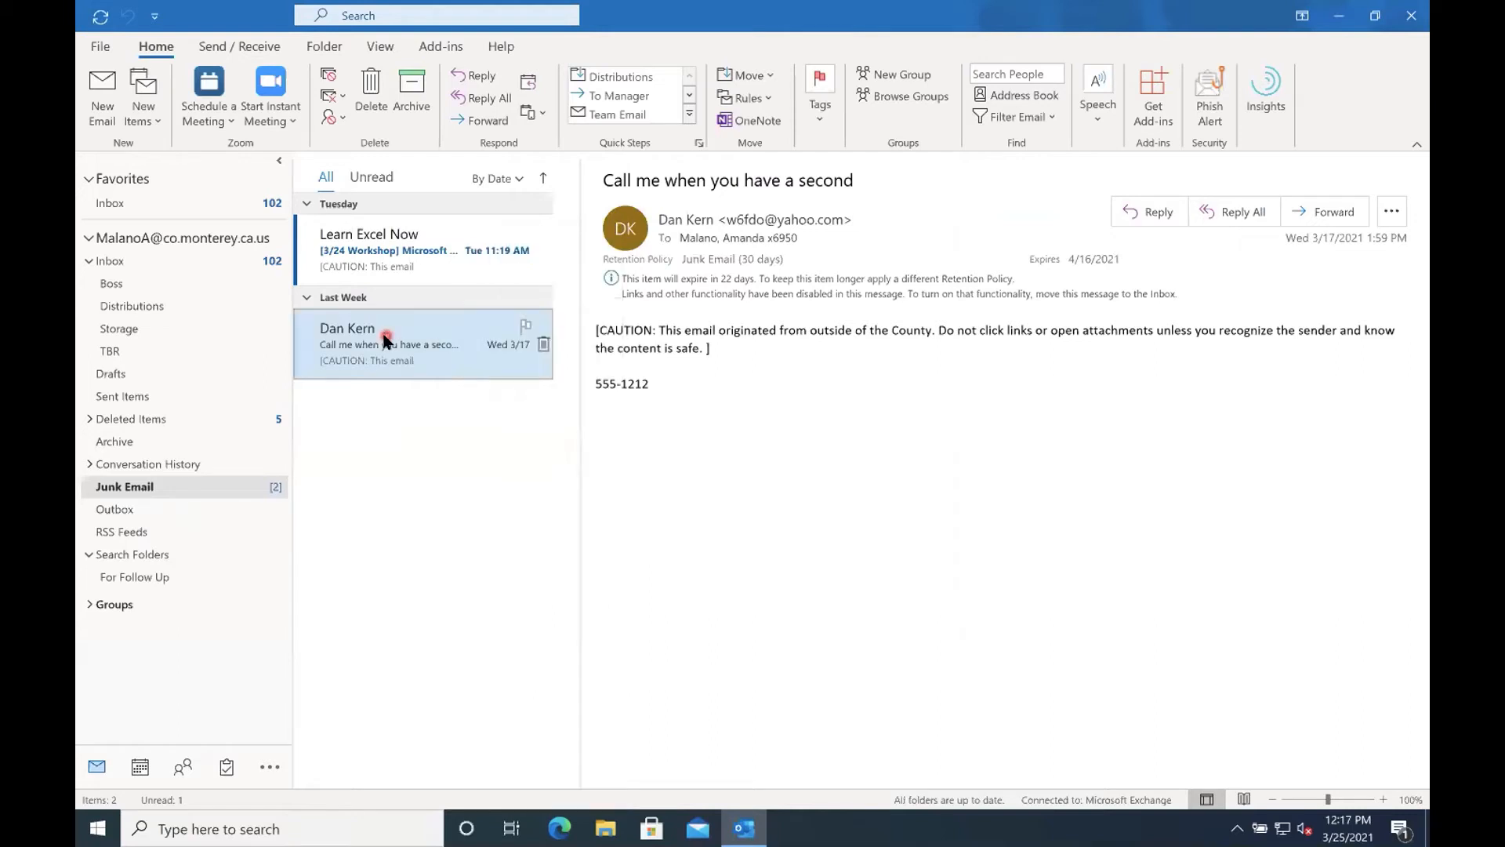
drag(393, 333, 235, 202)
drag(328, 320, 353, 336)
Set the junk email protection level to Safe Lists Only in the Junk Email Options.
click(334, 117)
click(350, 287)
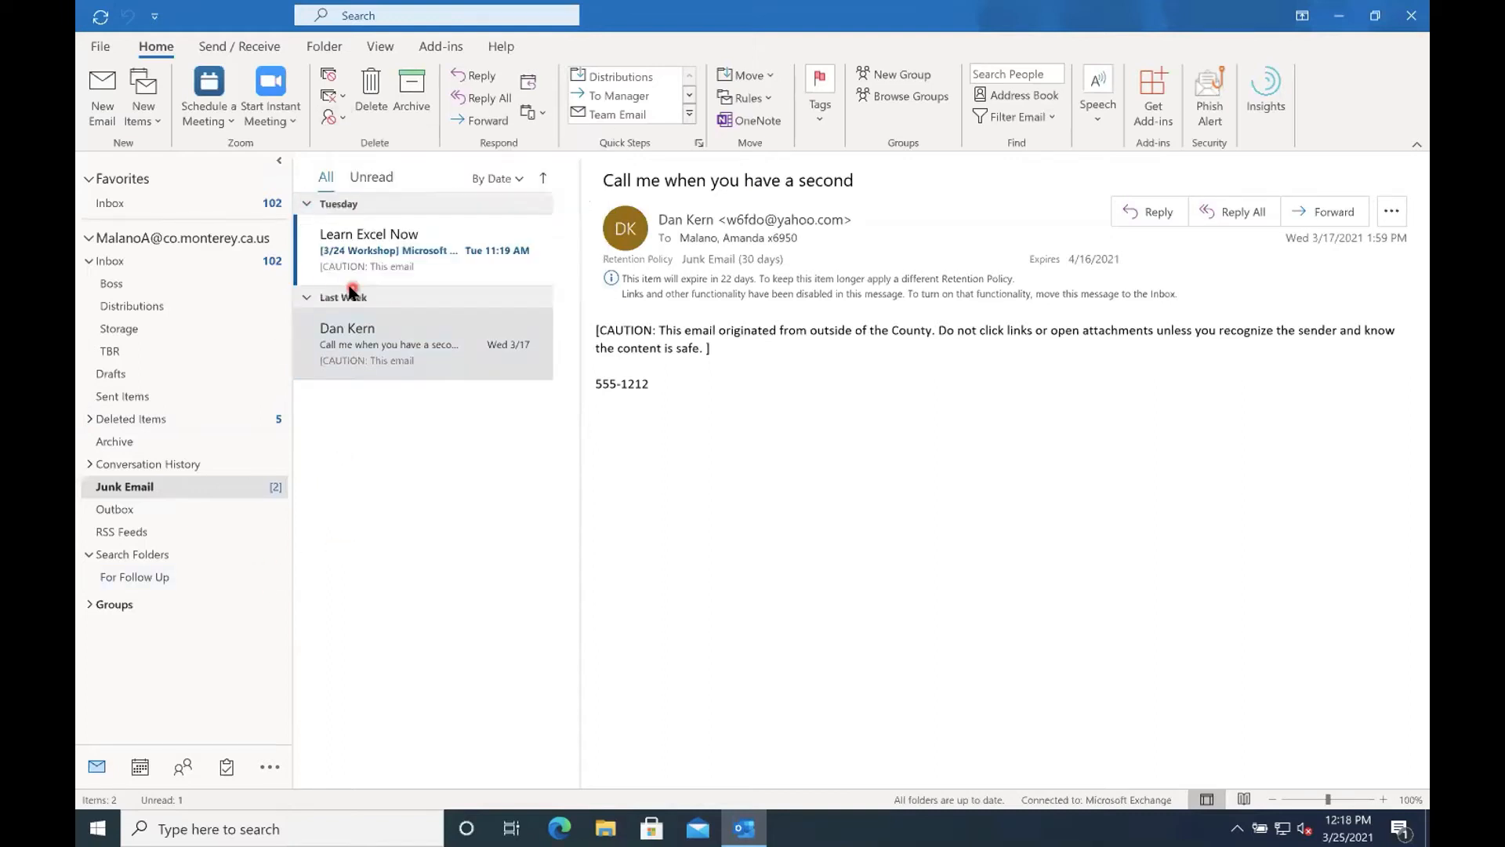
click(598, 390)
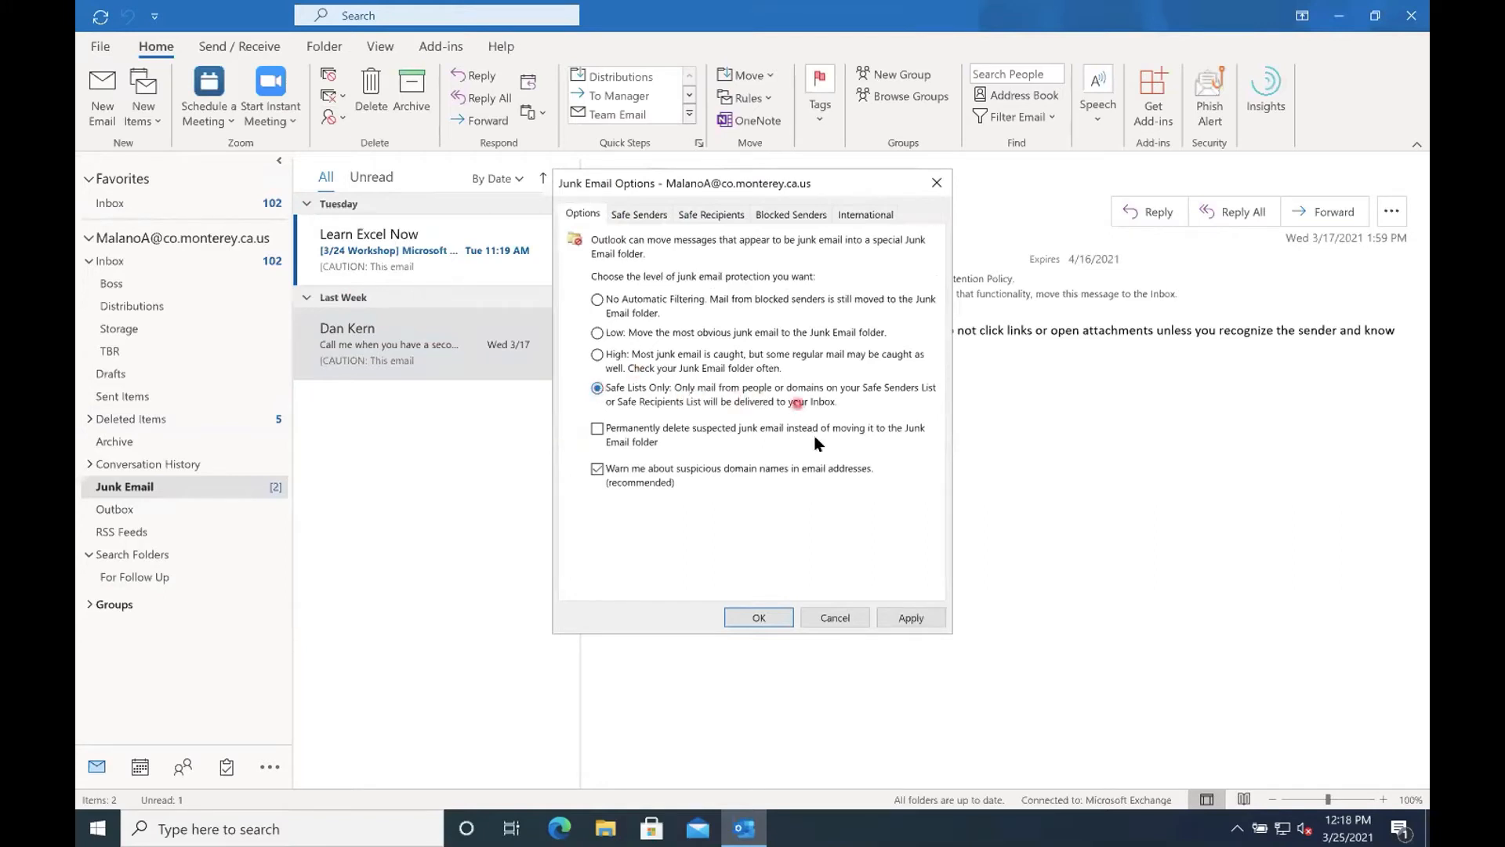
click(640, 215)
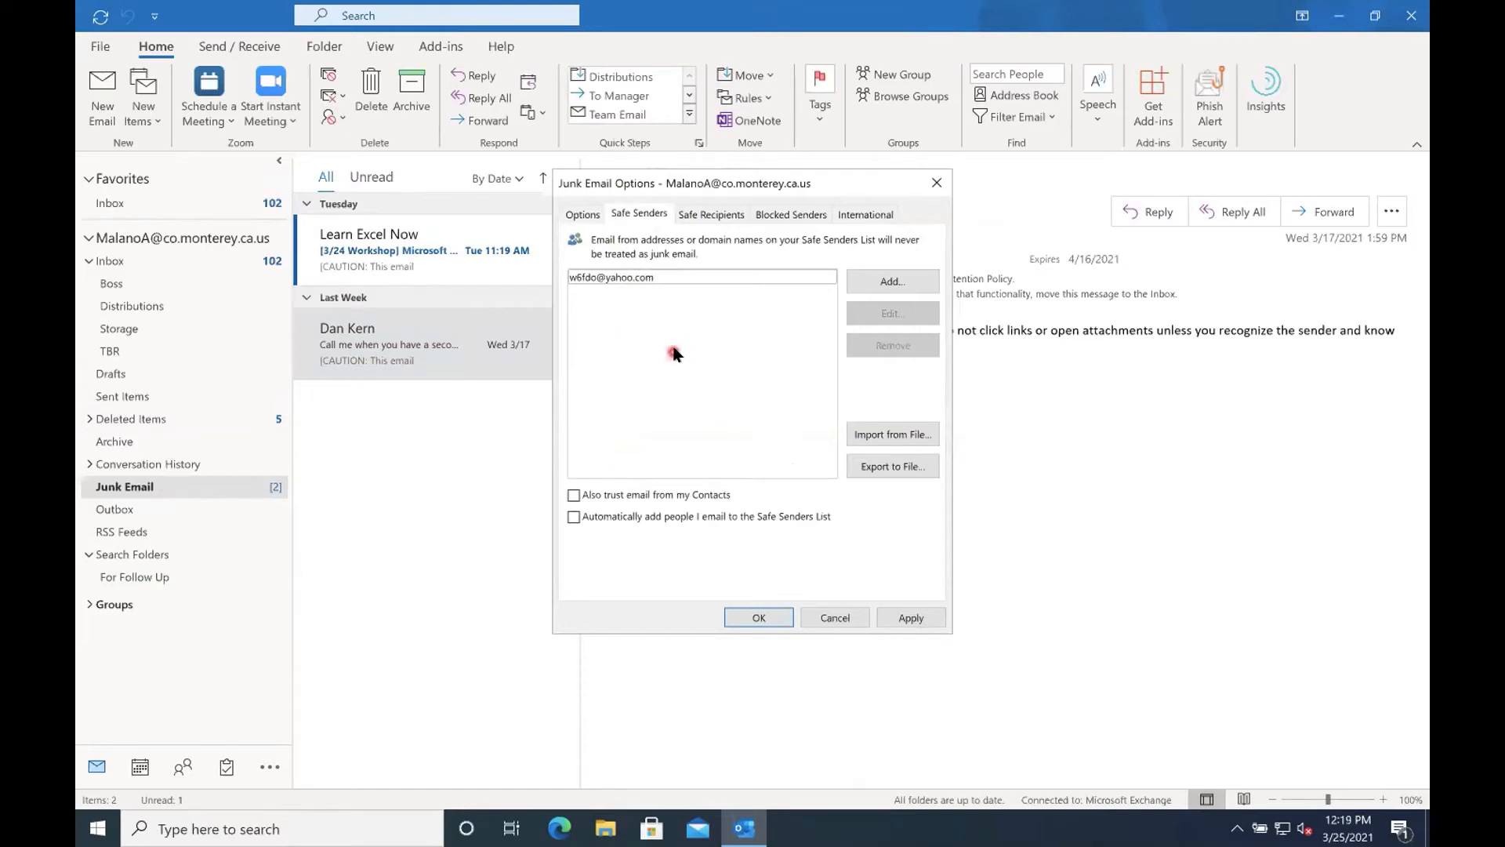
click(885, 282)
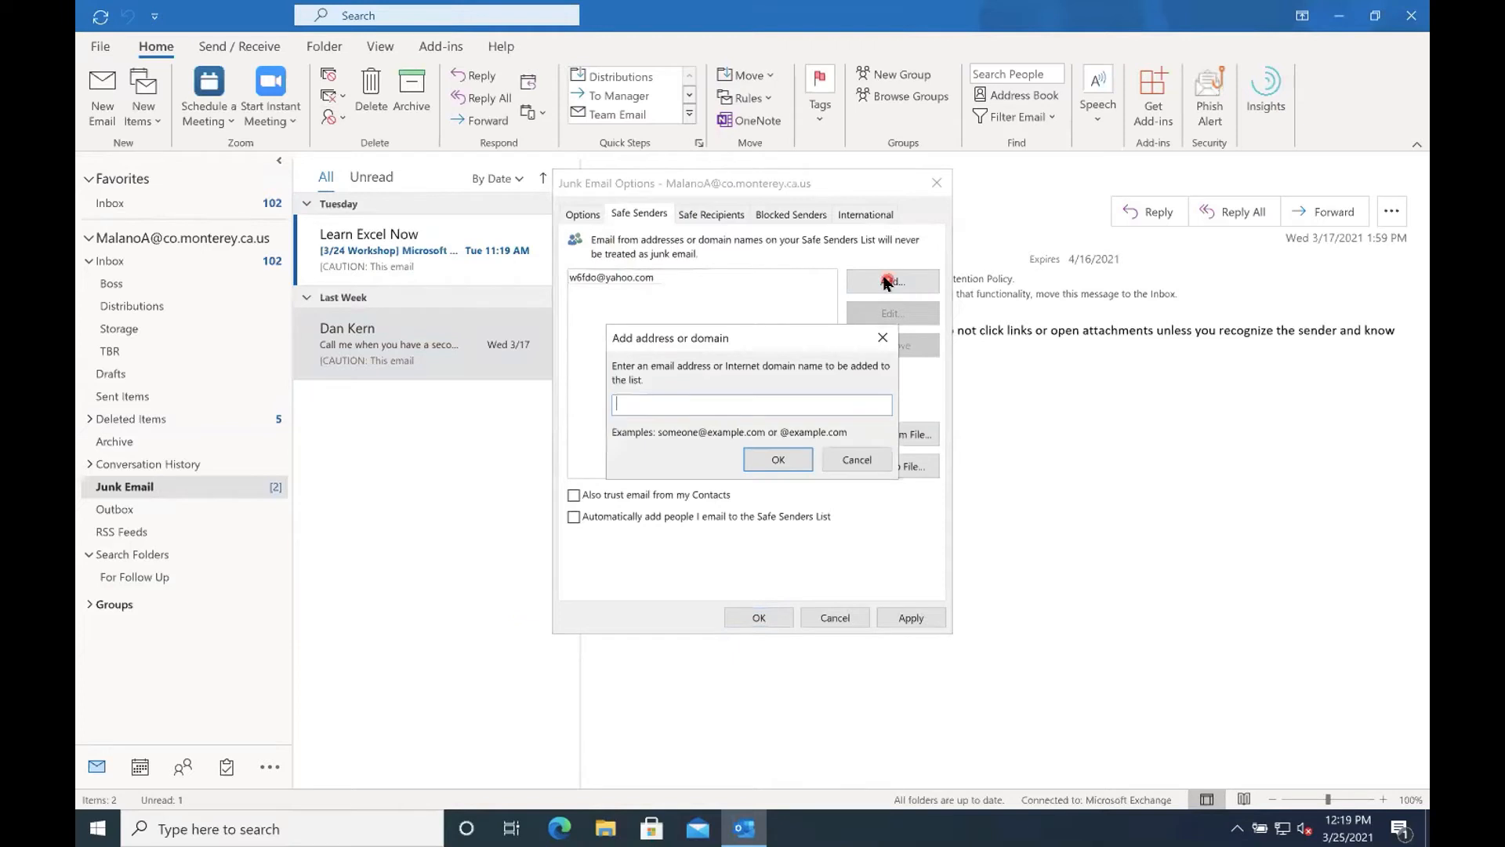
text(@co.monterey.ca.us)
key(Return)
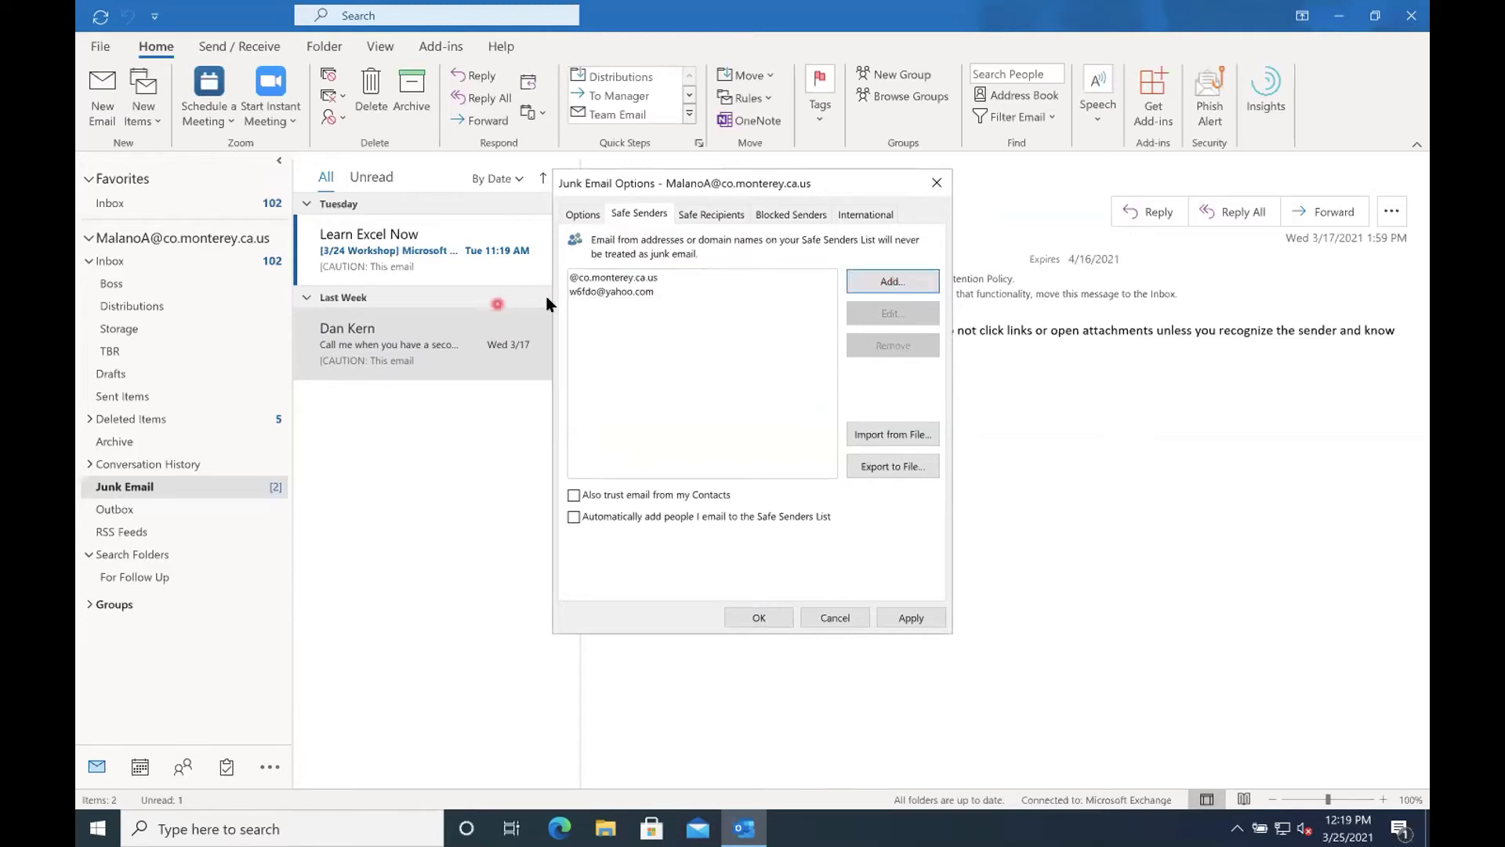
click(764, 617)
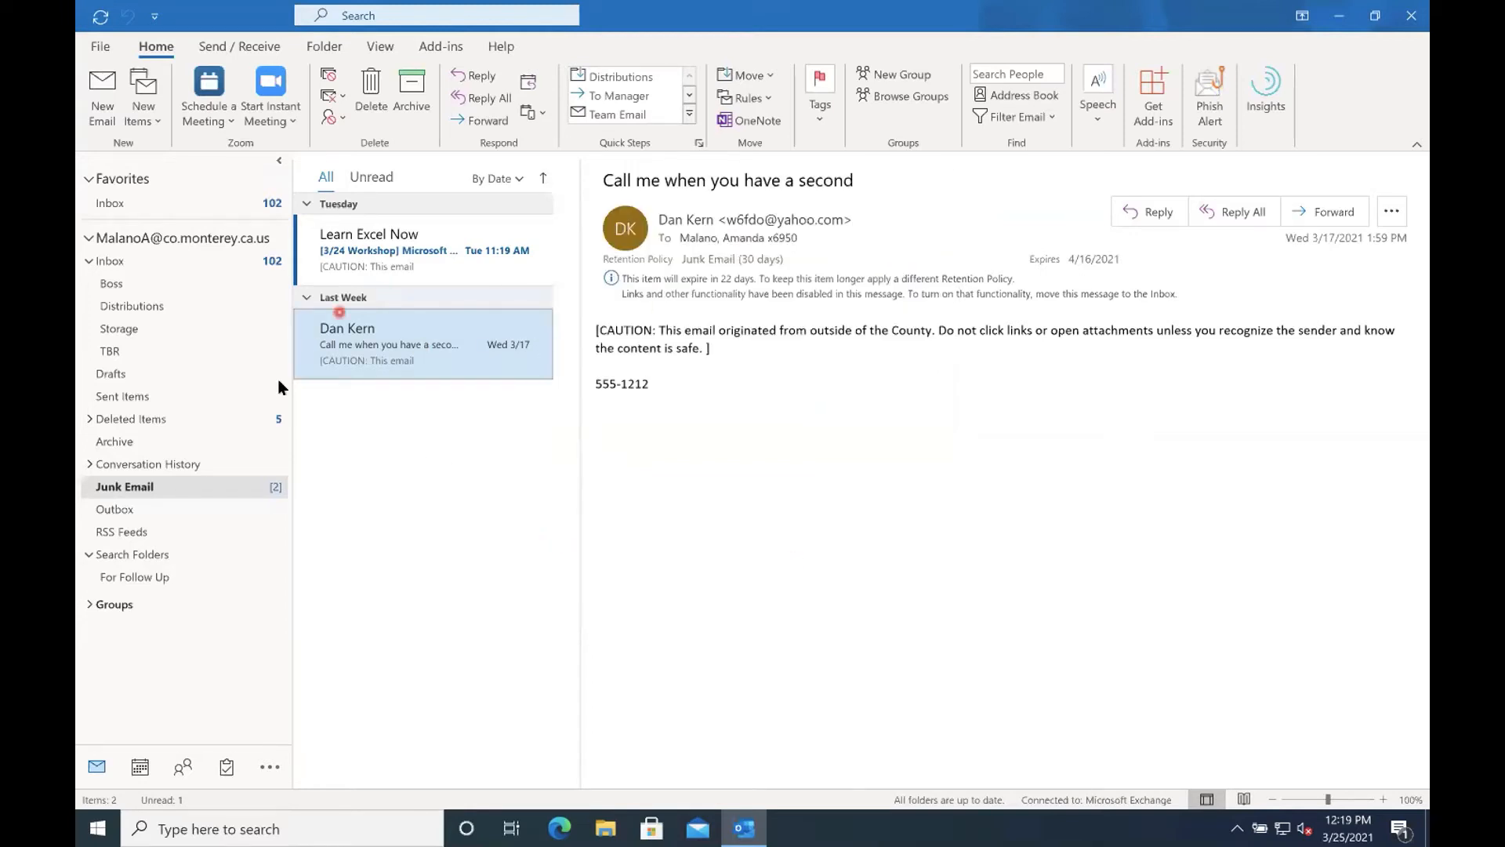
Try to mark the sender of the inbox message "How's it going?" as Never Block Sender.
click(118, 263)
click(112, 206)
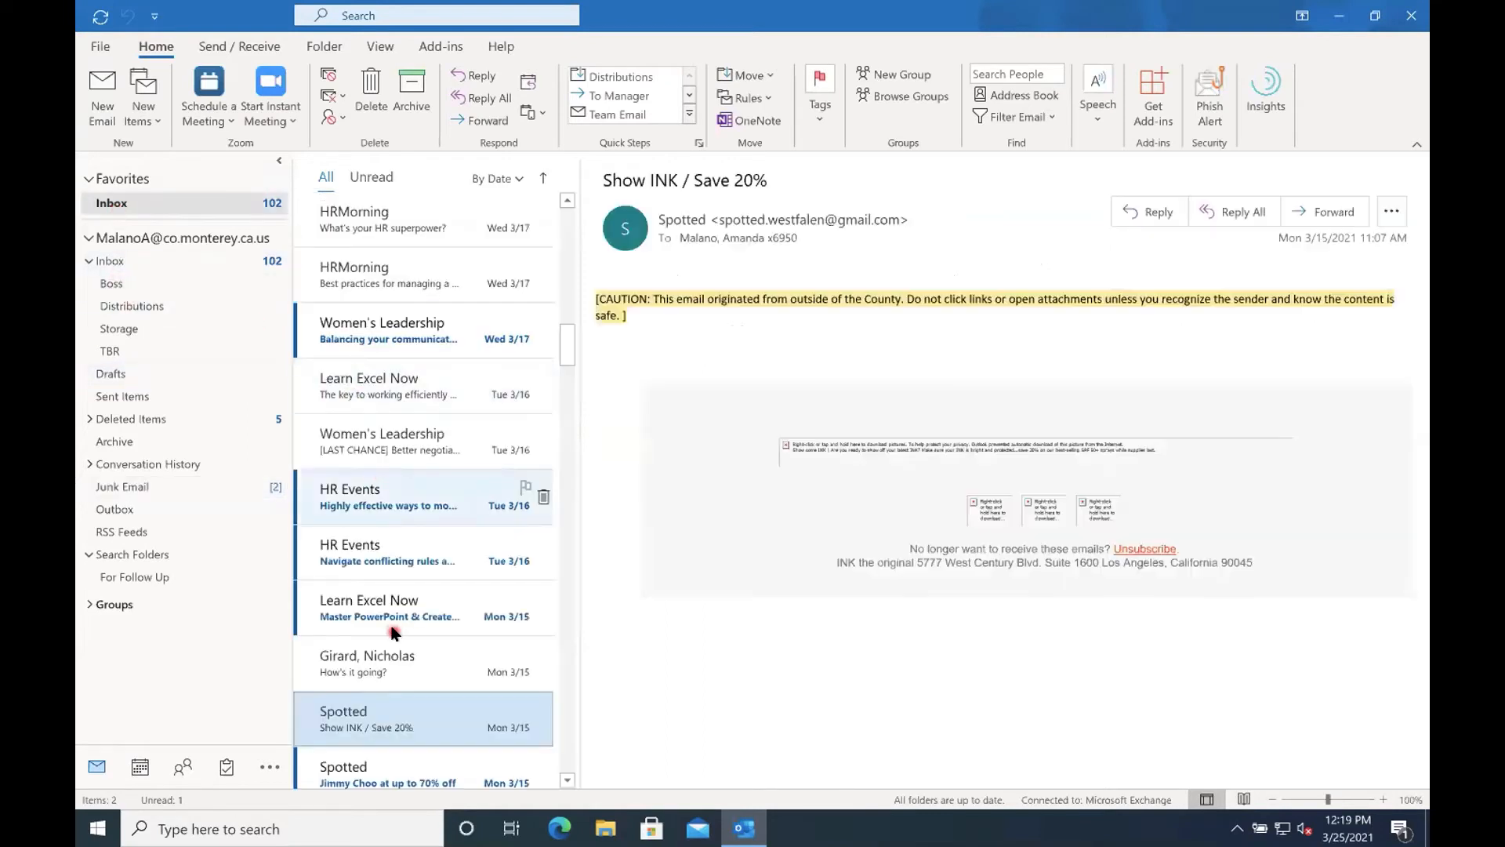
click(356, 657)
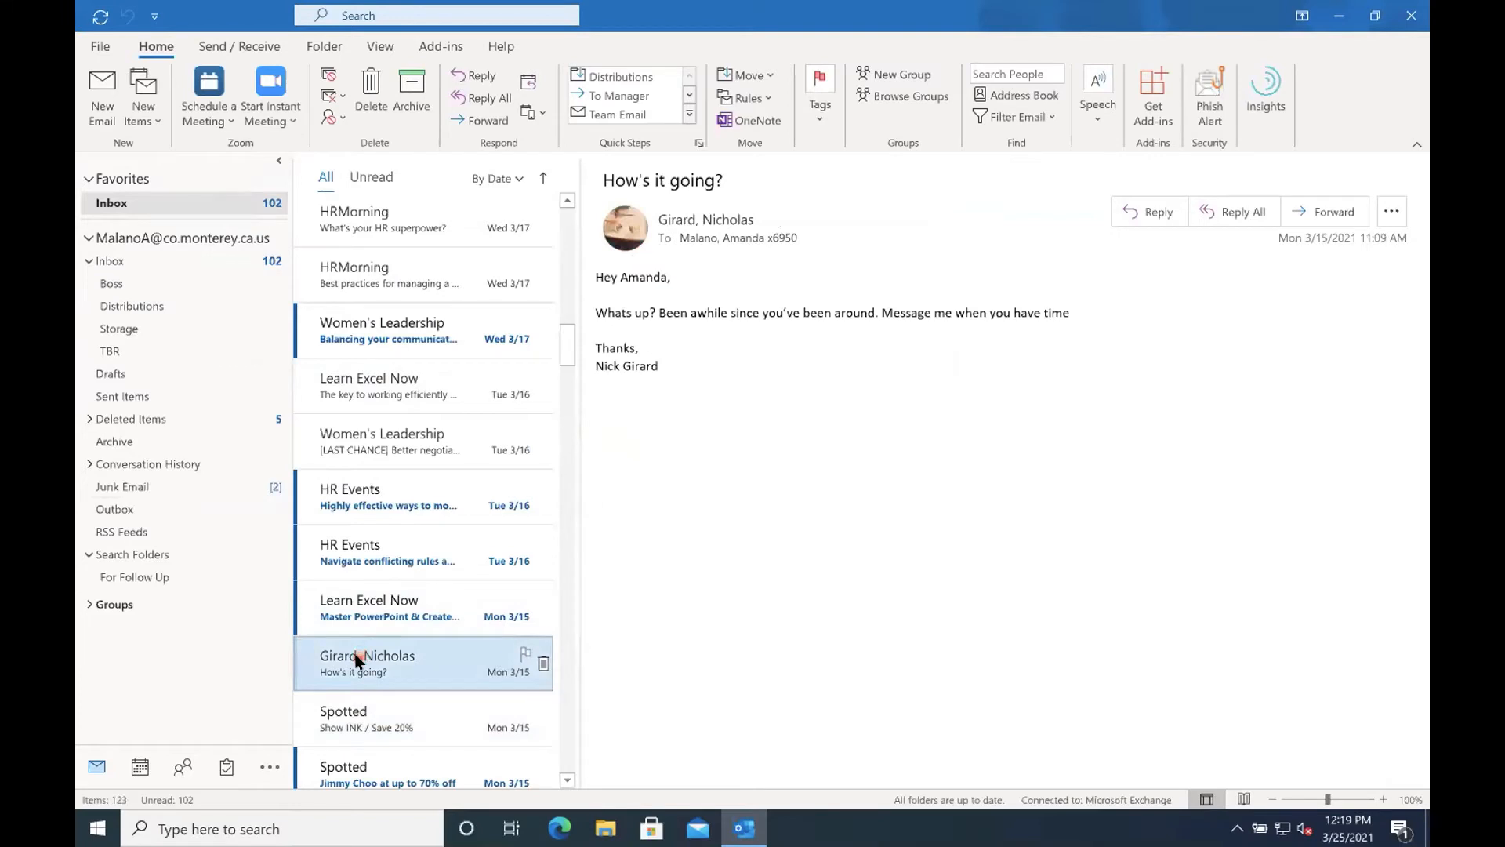
right_click(357, 658)
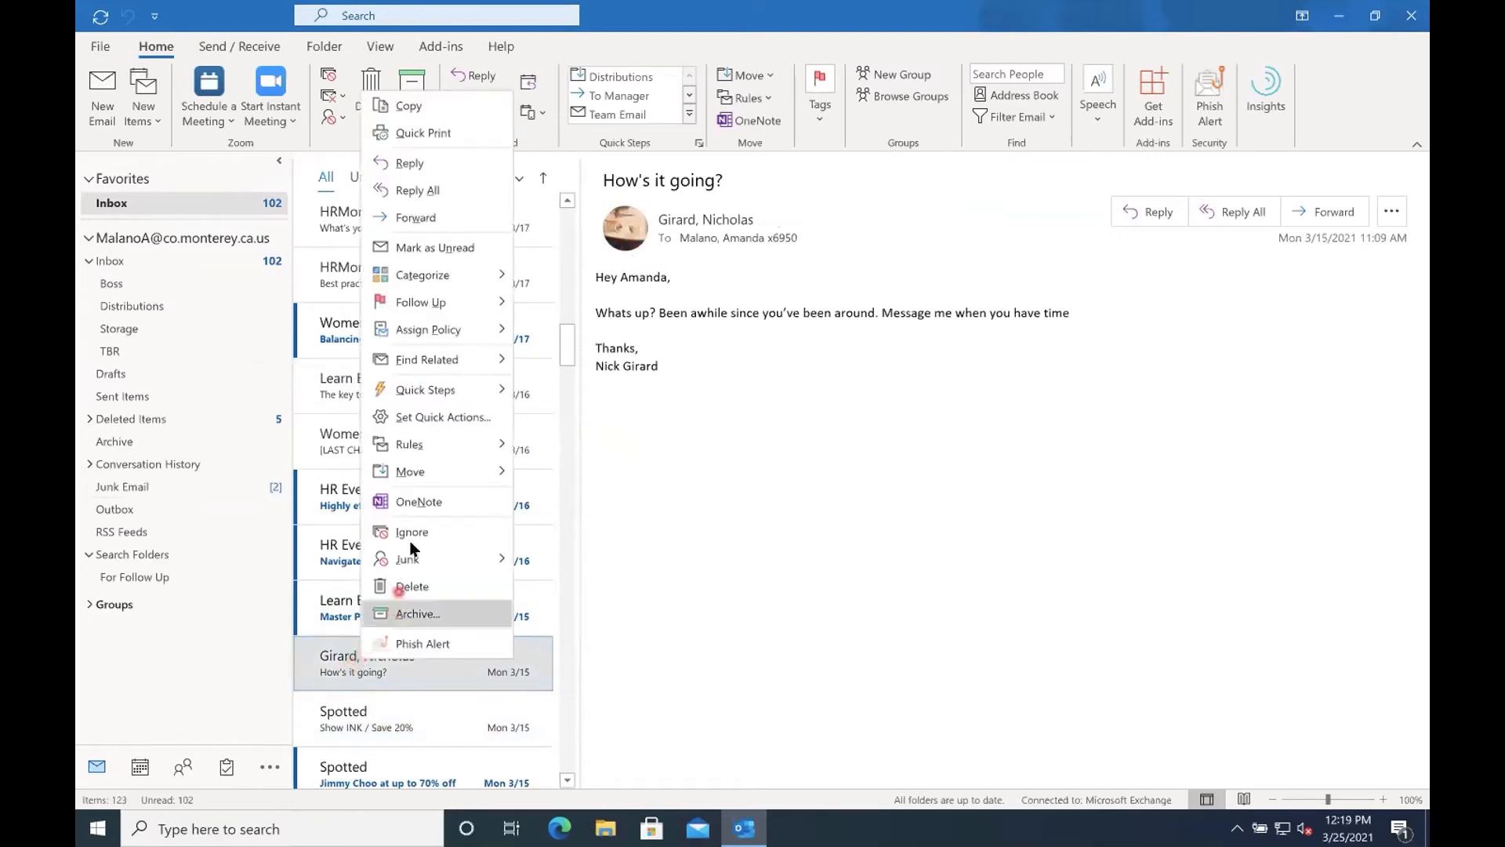
mouse_move(409, 562)
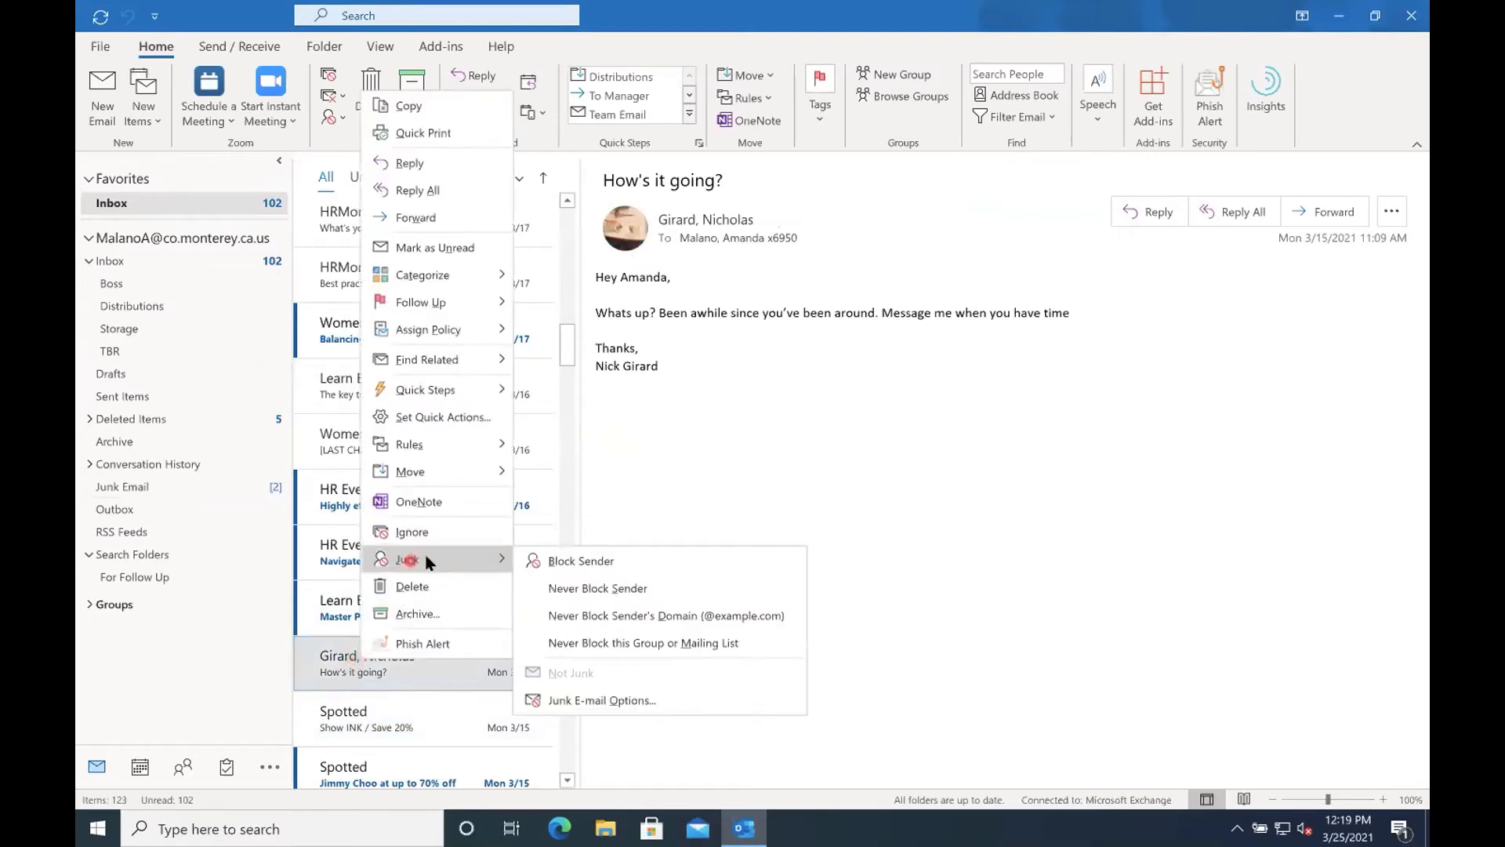
click(590, 589)
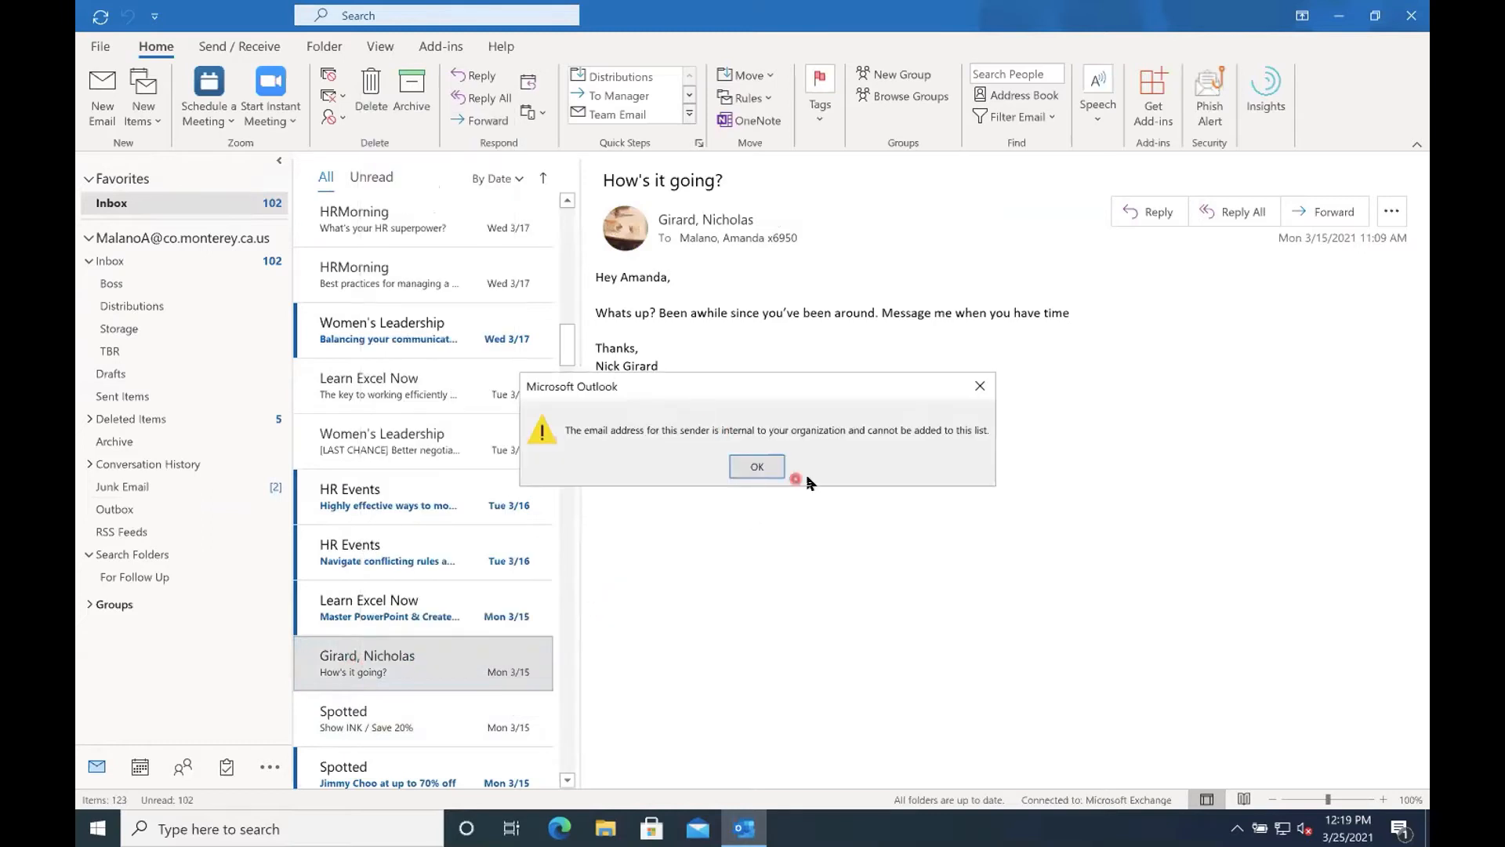
click(754, 468)
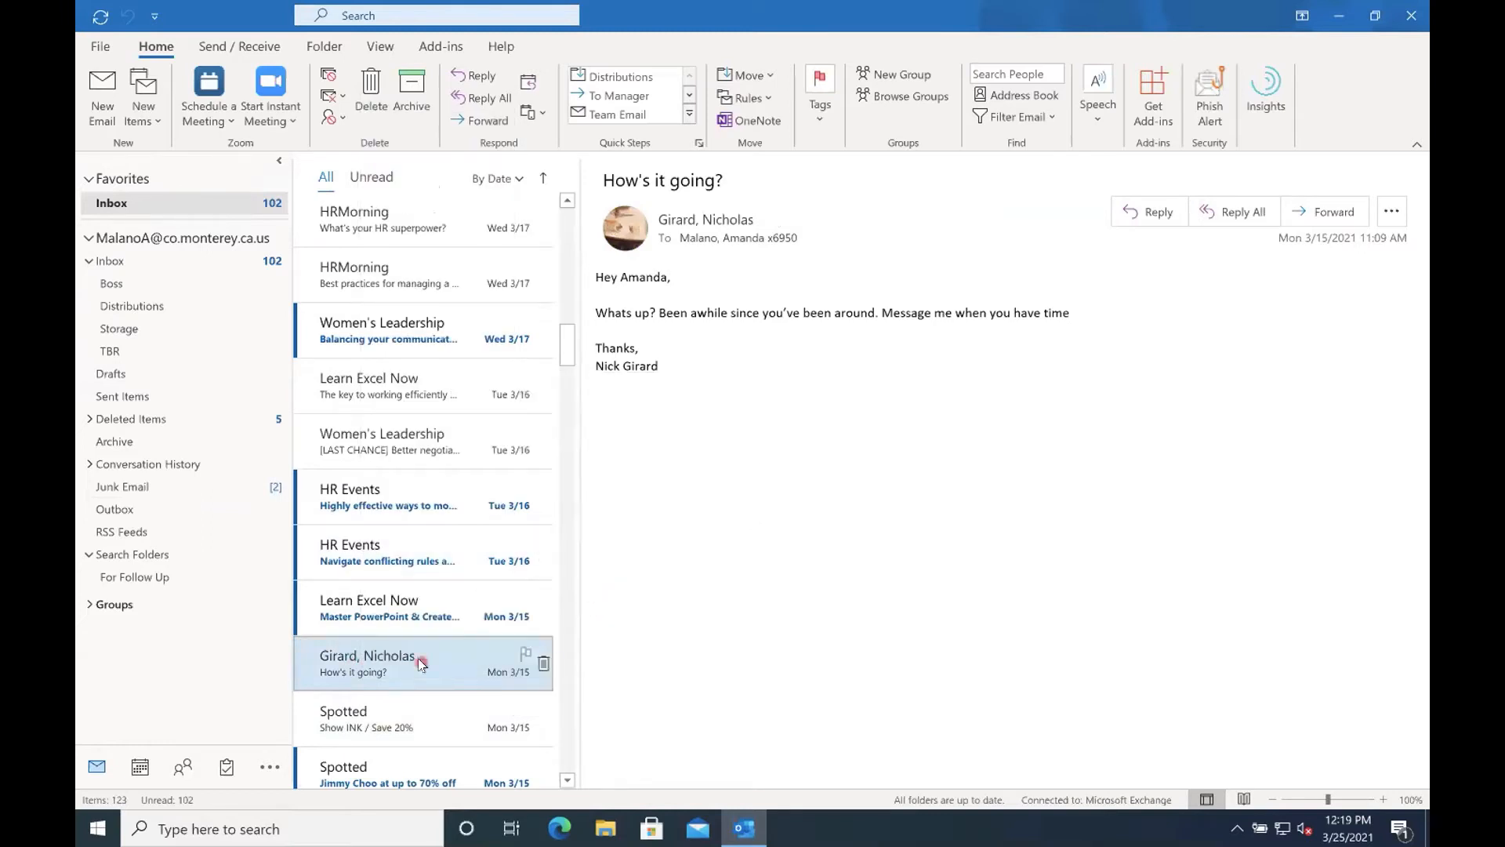
Mark the sender of the inbox message "Ask for - and get - what you deserve" as Never Block Sender.
scroll(395, 644, down, 2)
scroll(313, 609, down, 3)
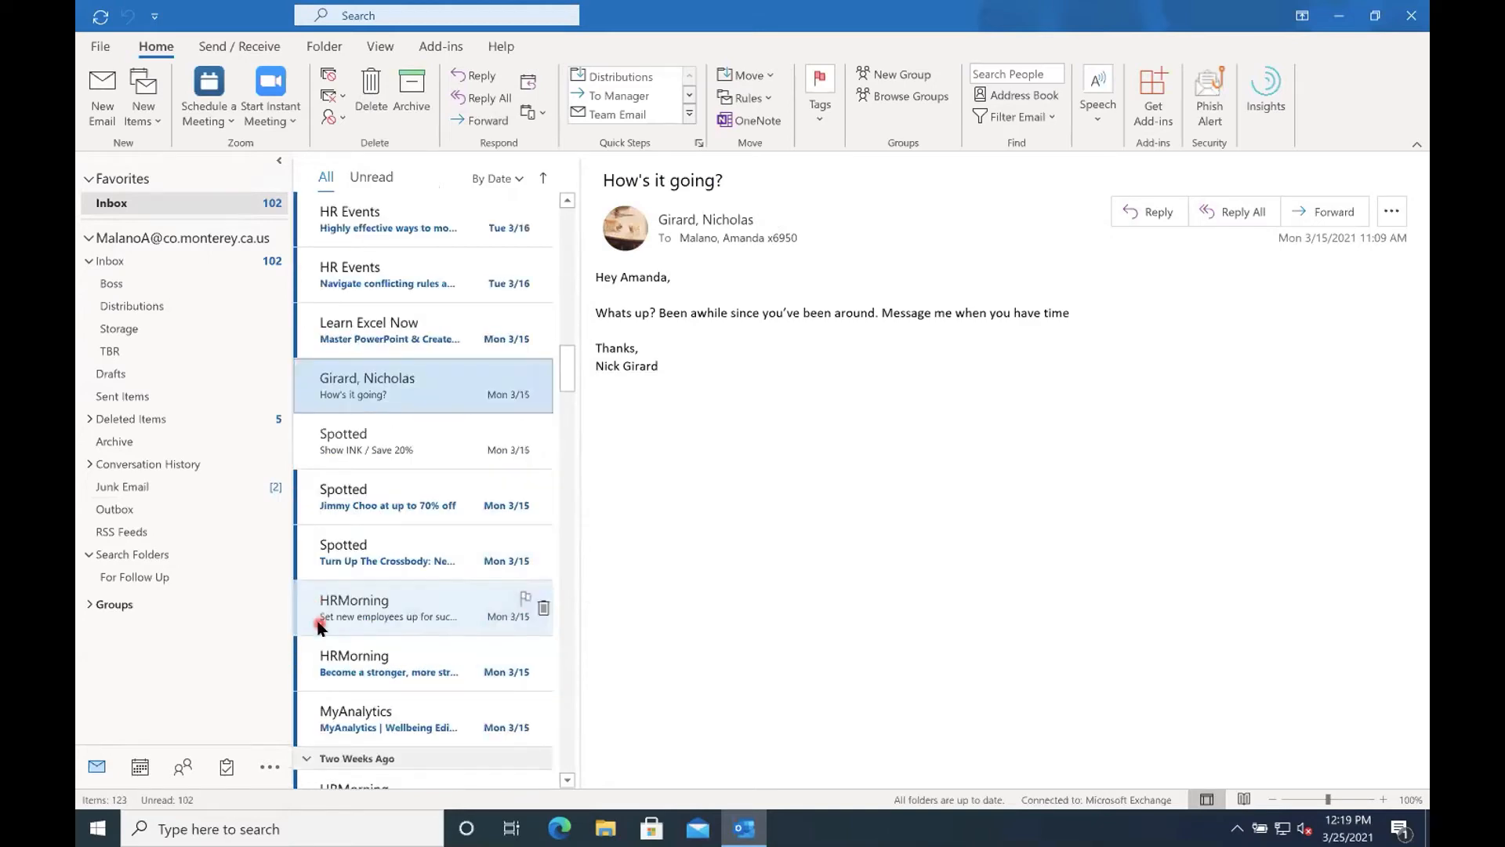
scroll(316, 616, down, 6)
scroll(318, 627, down, 11)
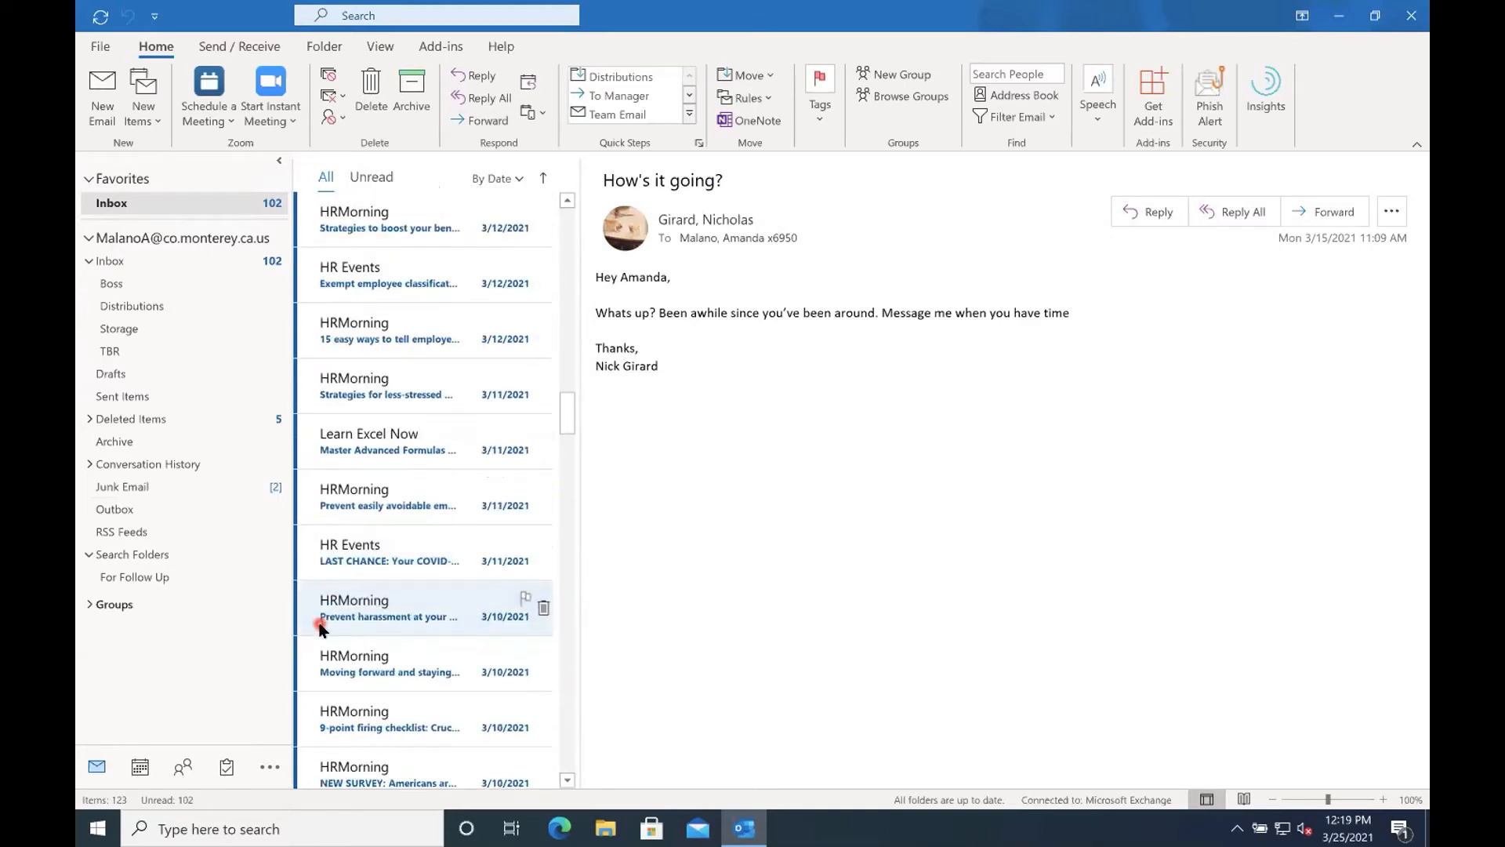
scroll(321, 641, down, 4)
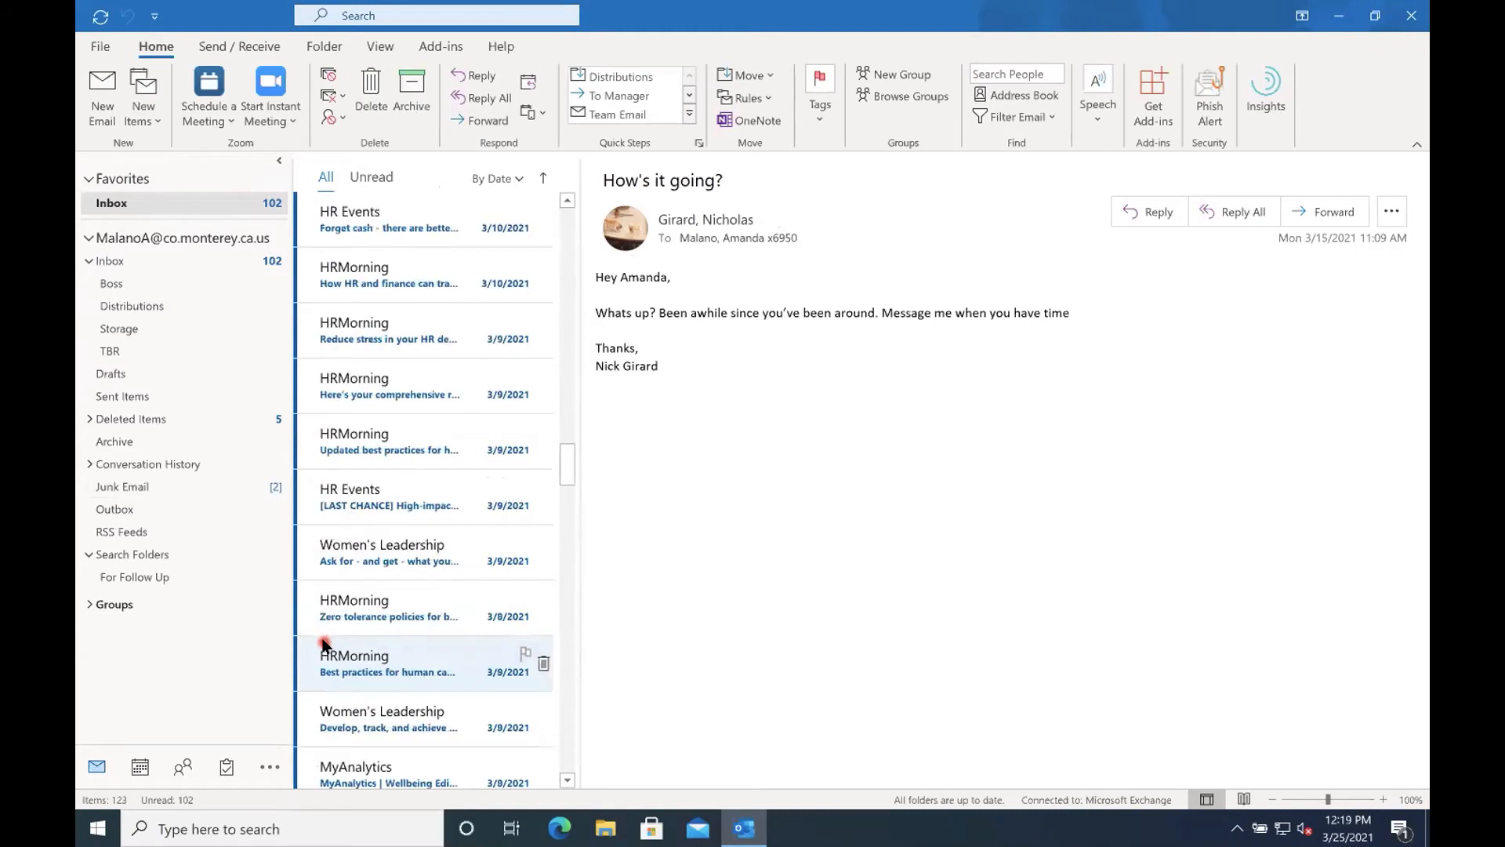
scroll(341, 620, down, 1)
click(371, 509)
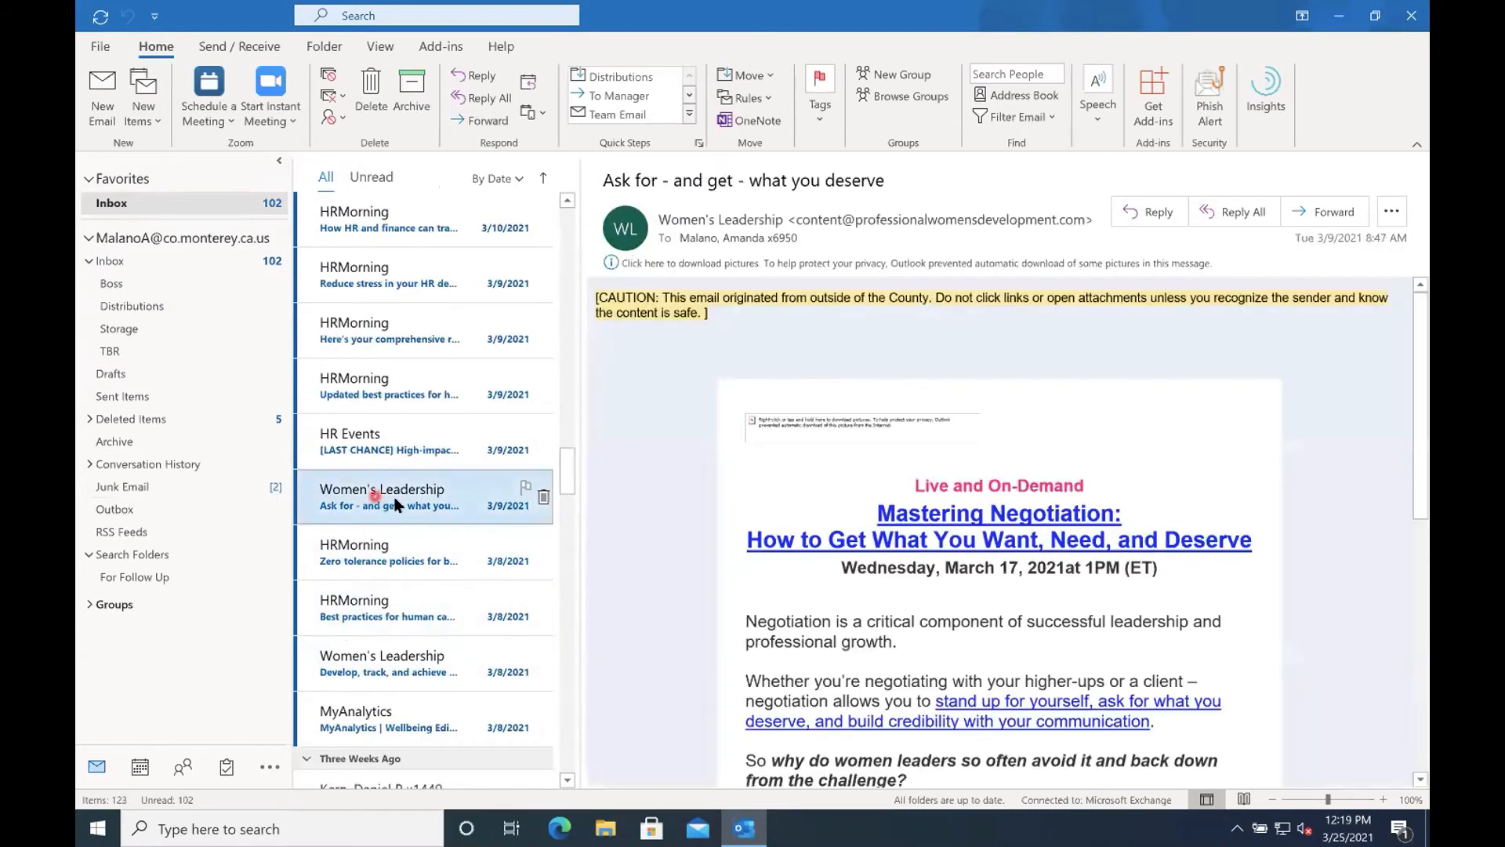
right_click(396, 501)
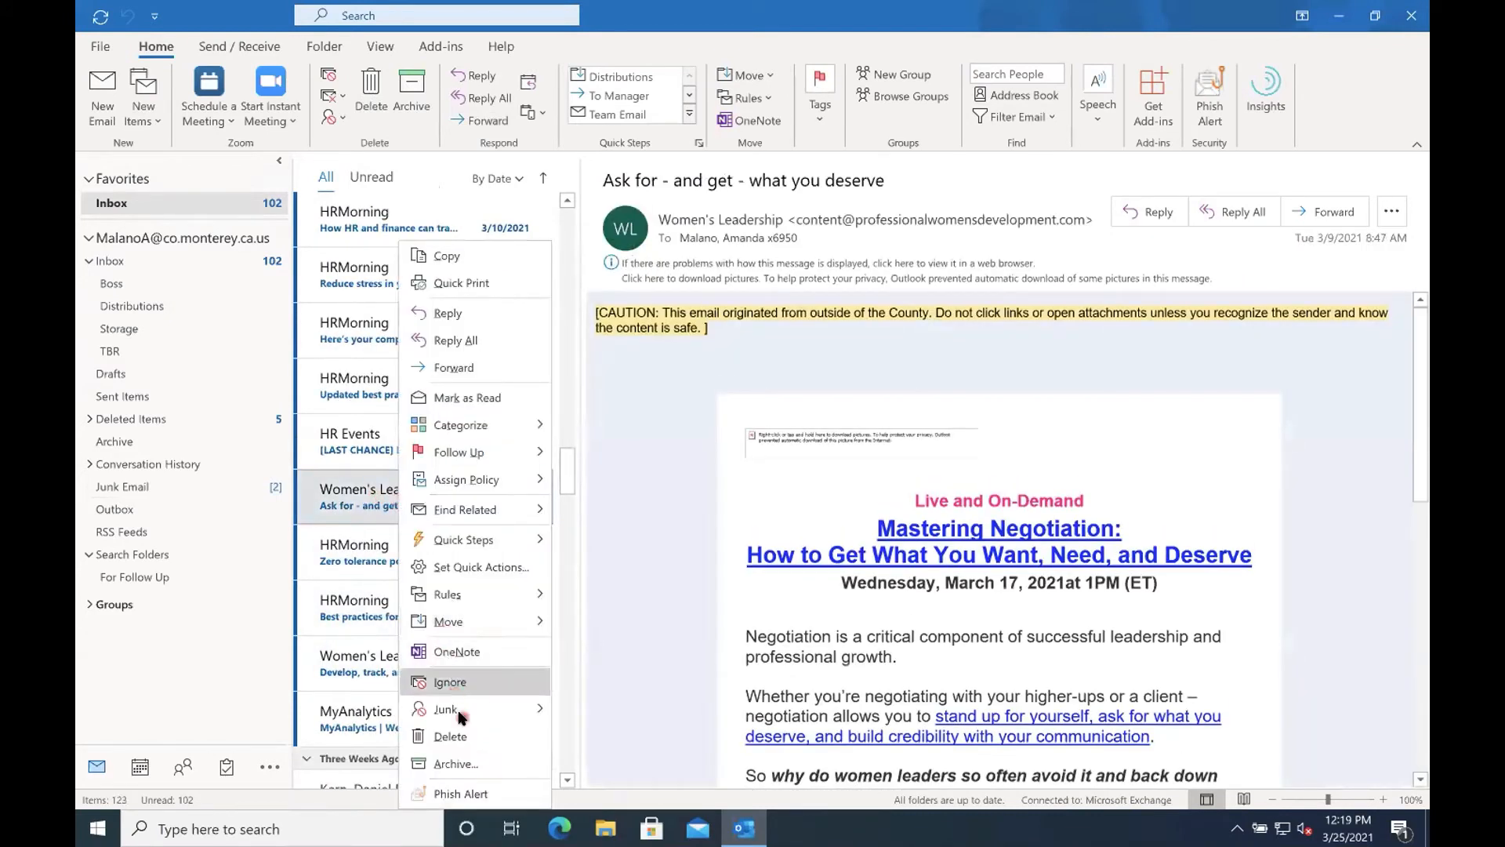
mouse_move(461, 712)
click(588, 682)
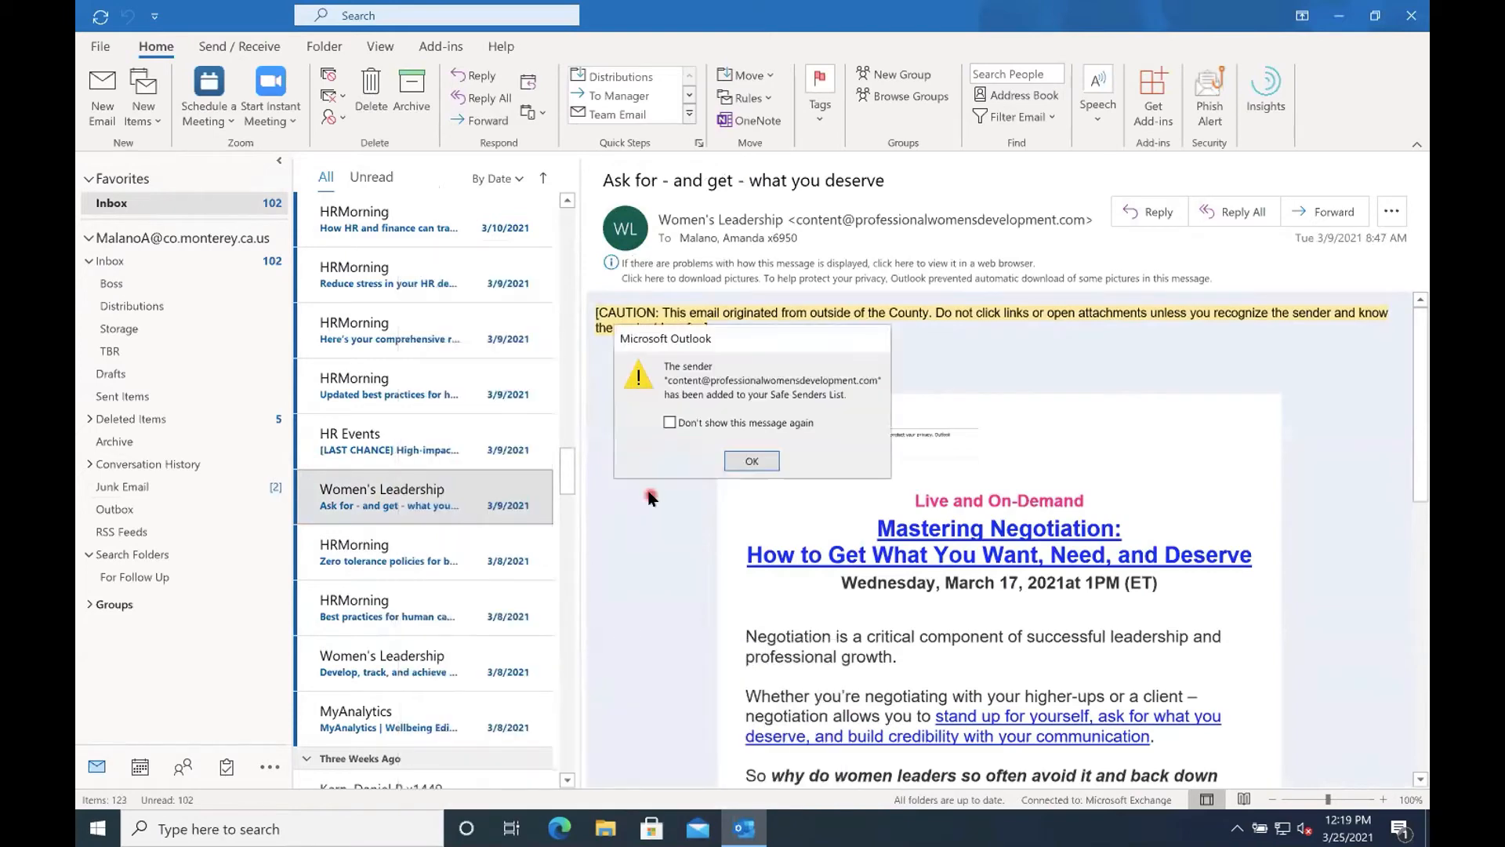
click(753, 462)
click(332, 117)
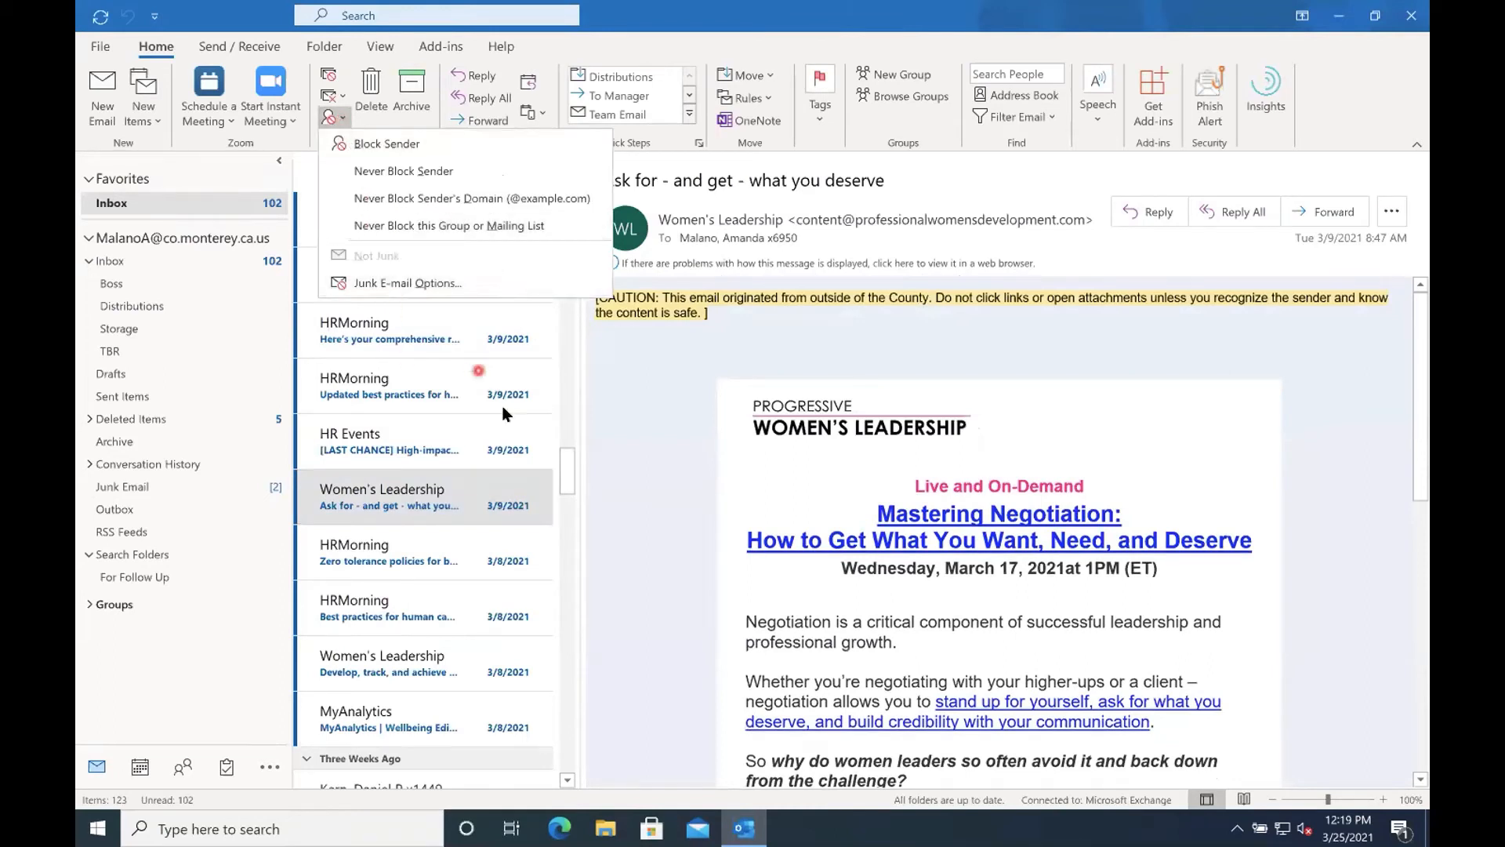
click(570, 489)
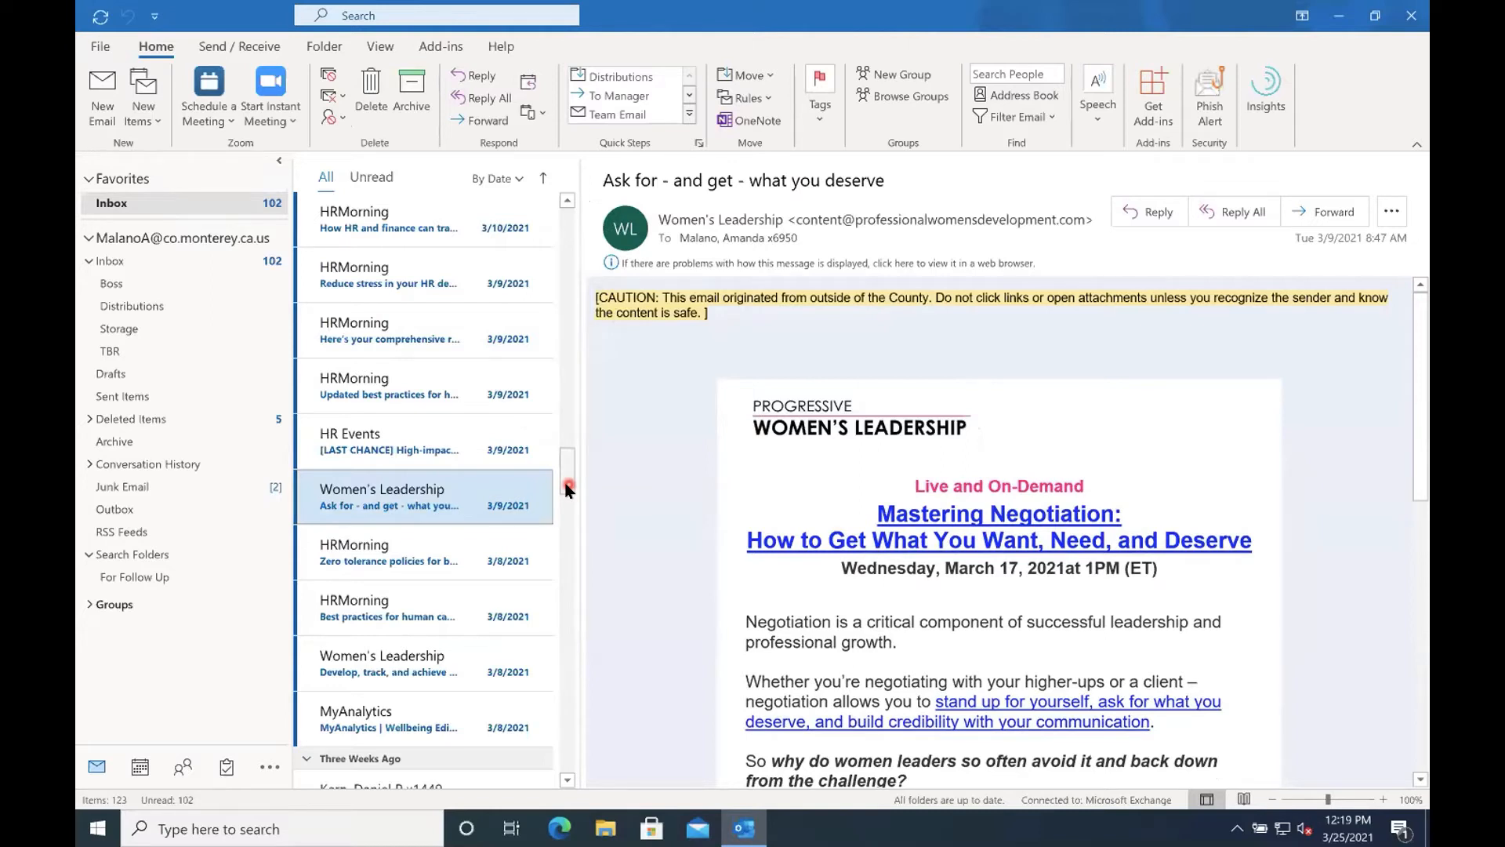
Add the Junk Email folder to Favorites directly below the Inbox and switch between the two favorites.
click(123, 485)
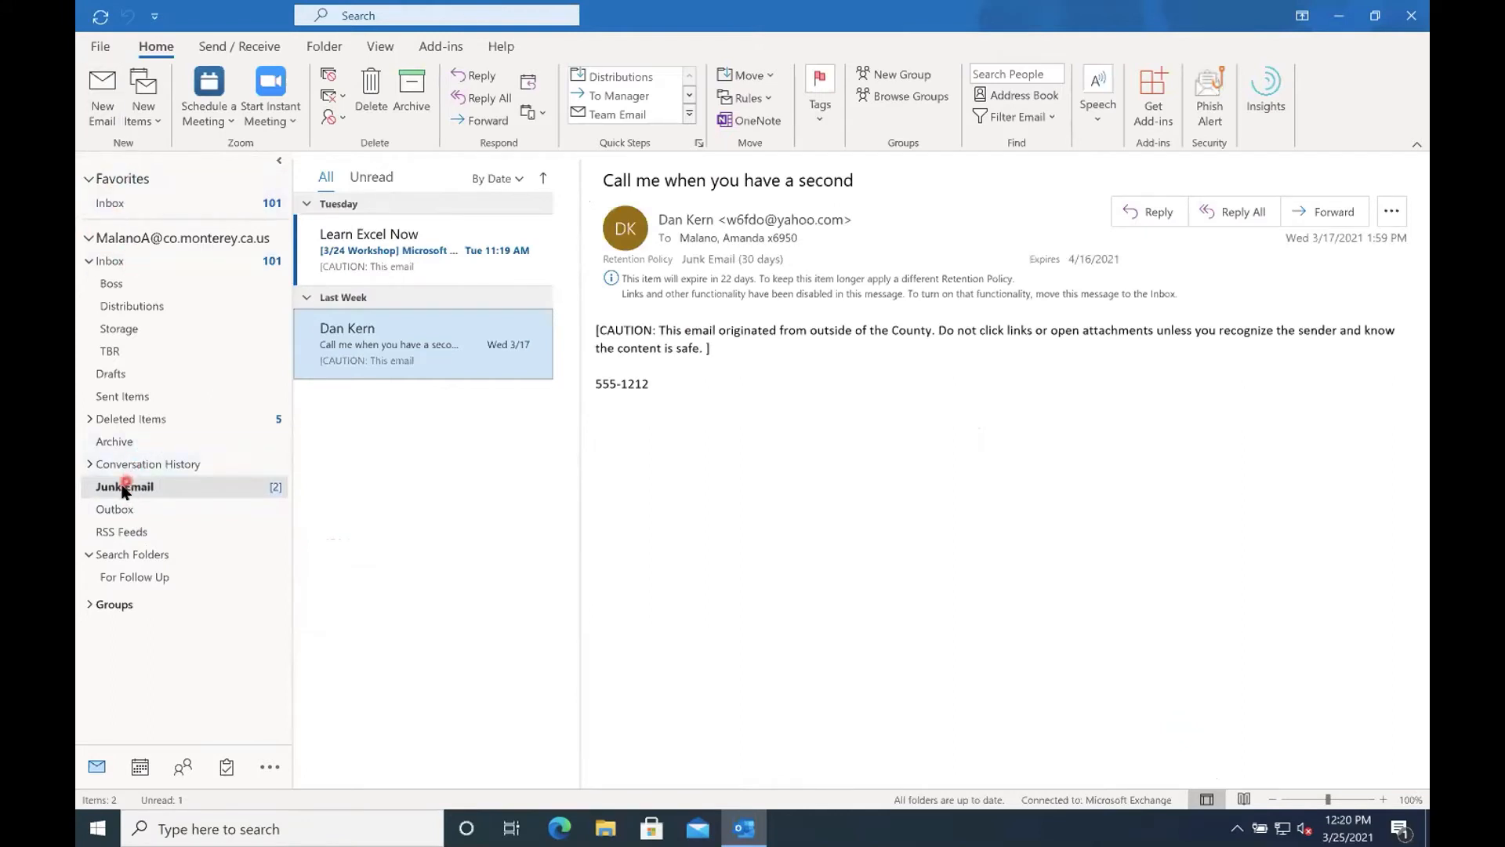
drag(123, 487, 138, 212)
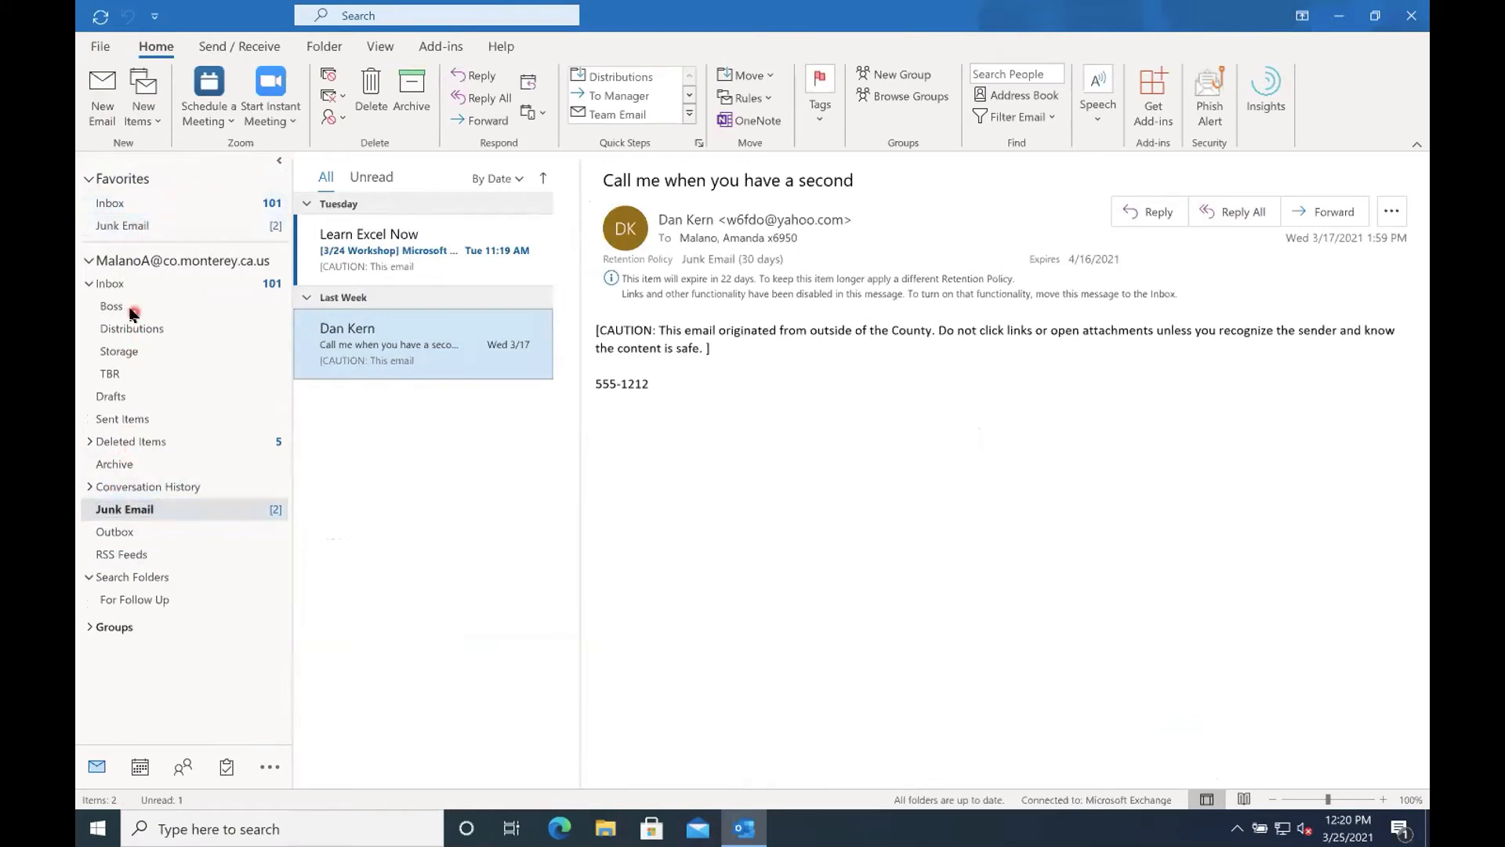
click(110, 205)
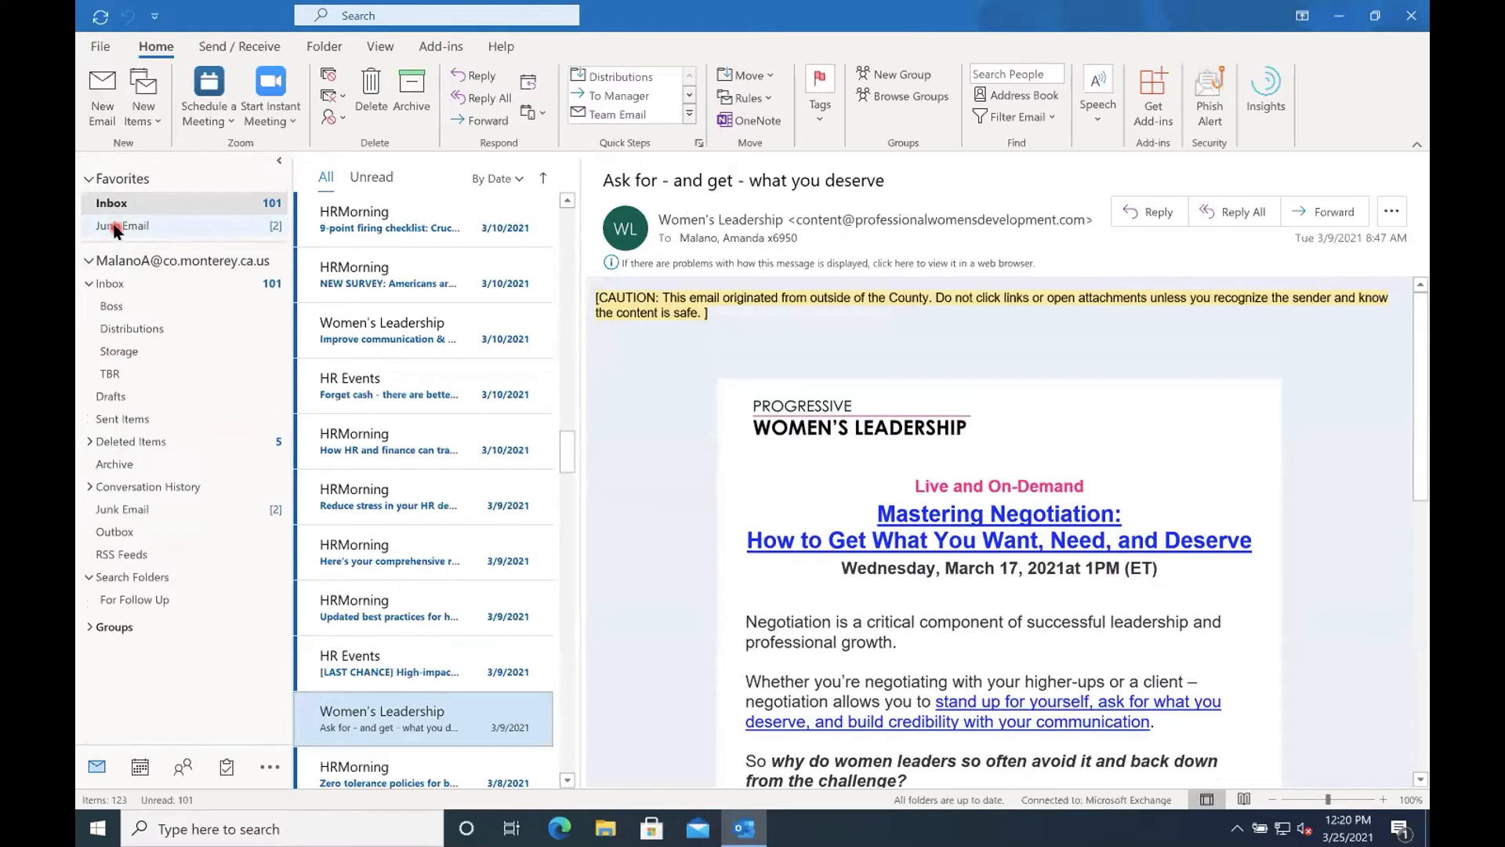
click(114, 226)
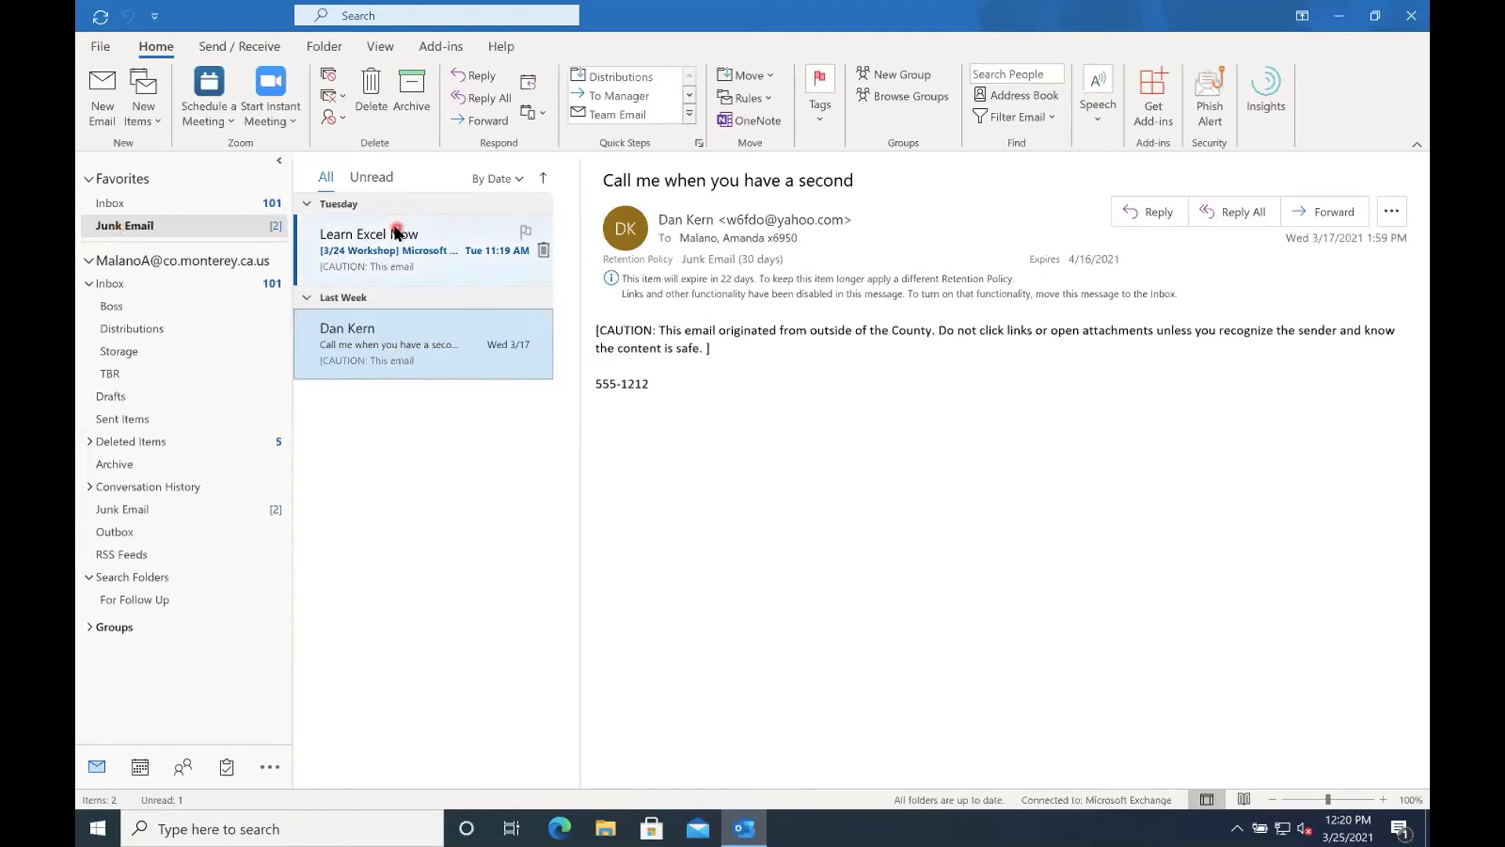
Review the junk actions for the junk message "Call me when you have a second" and the protection level in Junk Email Options.
click(388, 345)
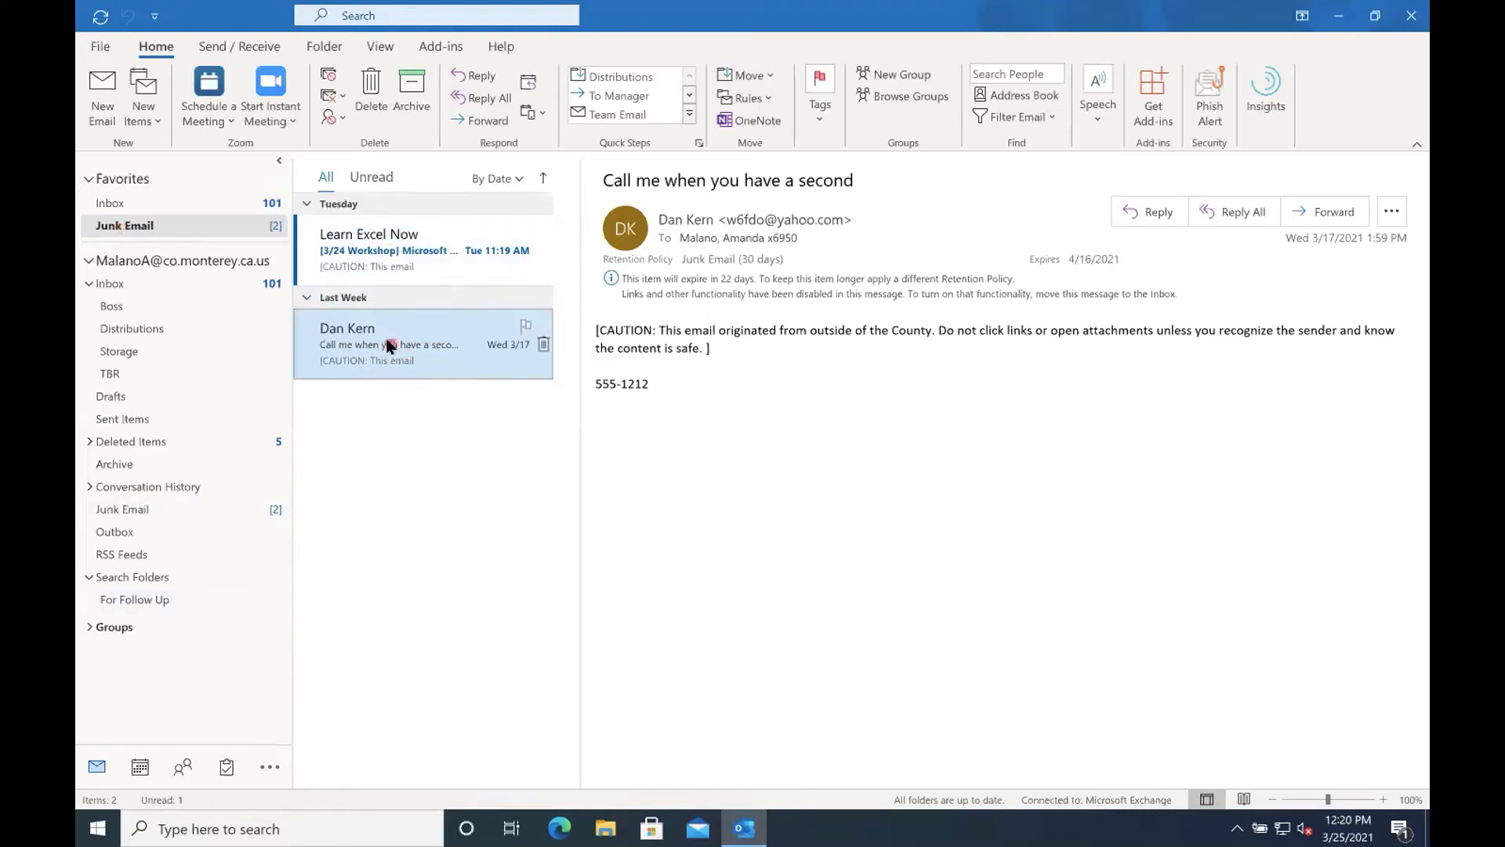
click(343, 119)
click(352, 173)
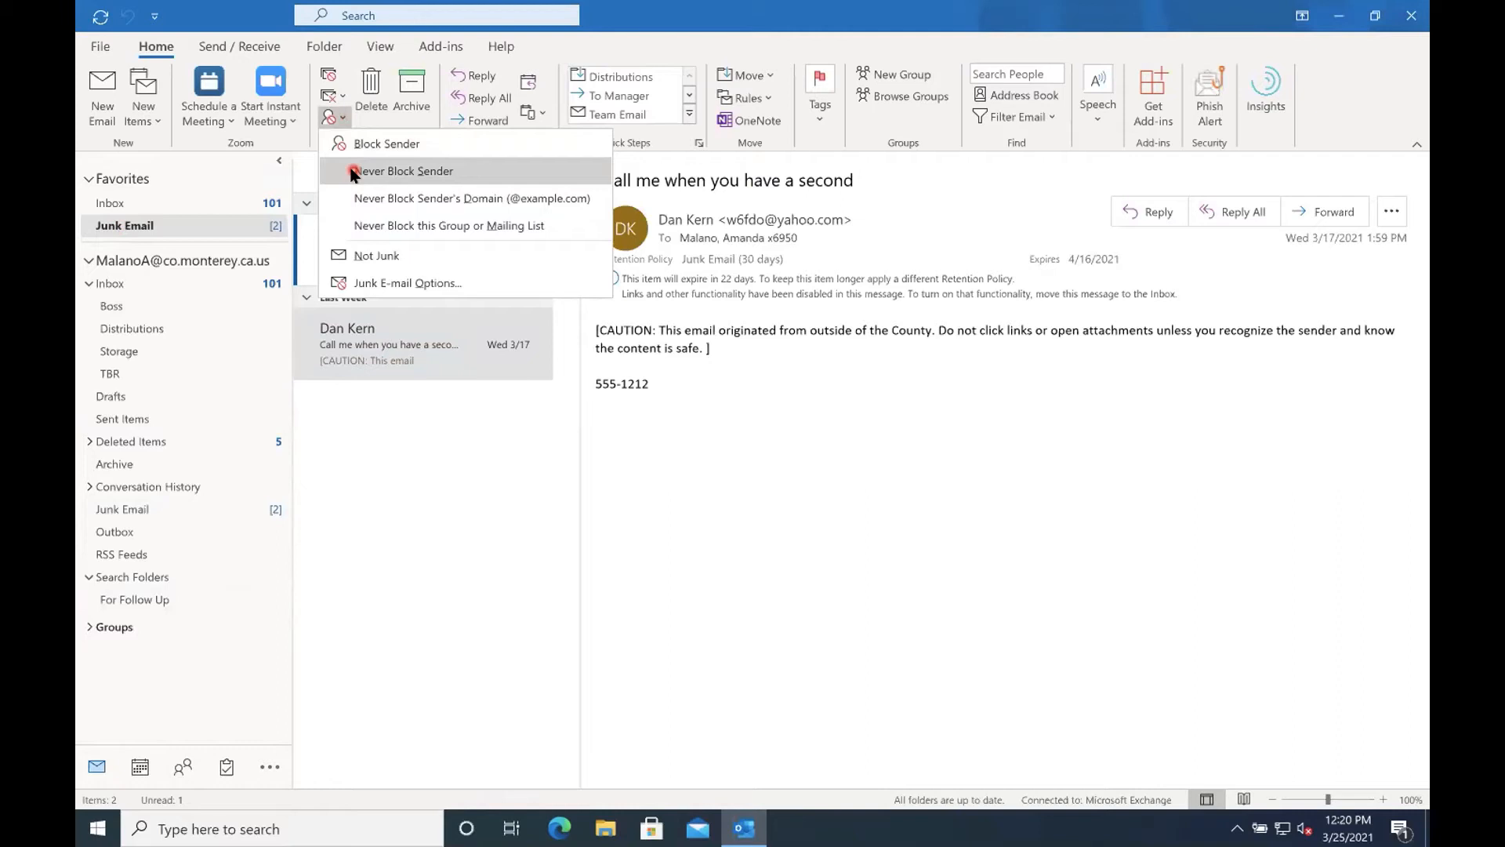
click(141, 228)
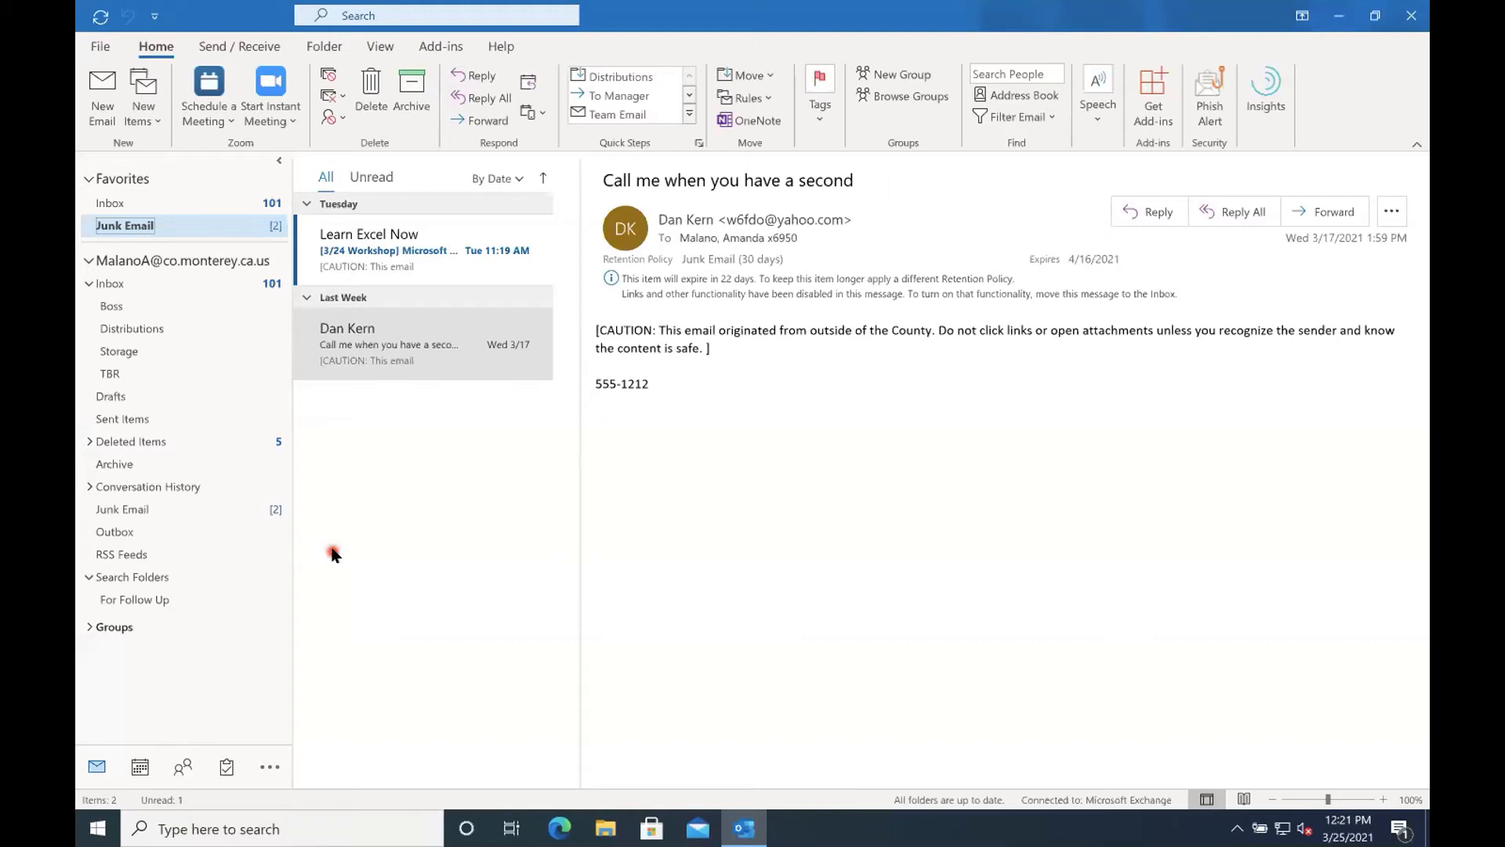
click(309, 594)
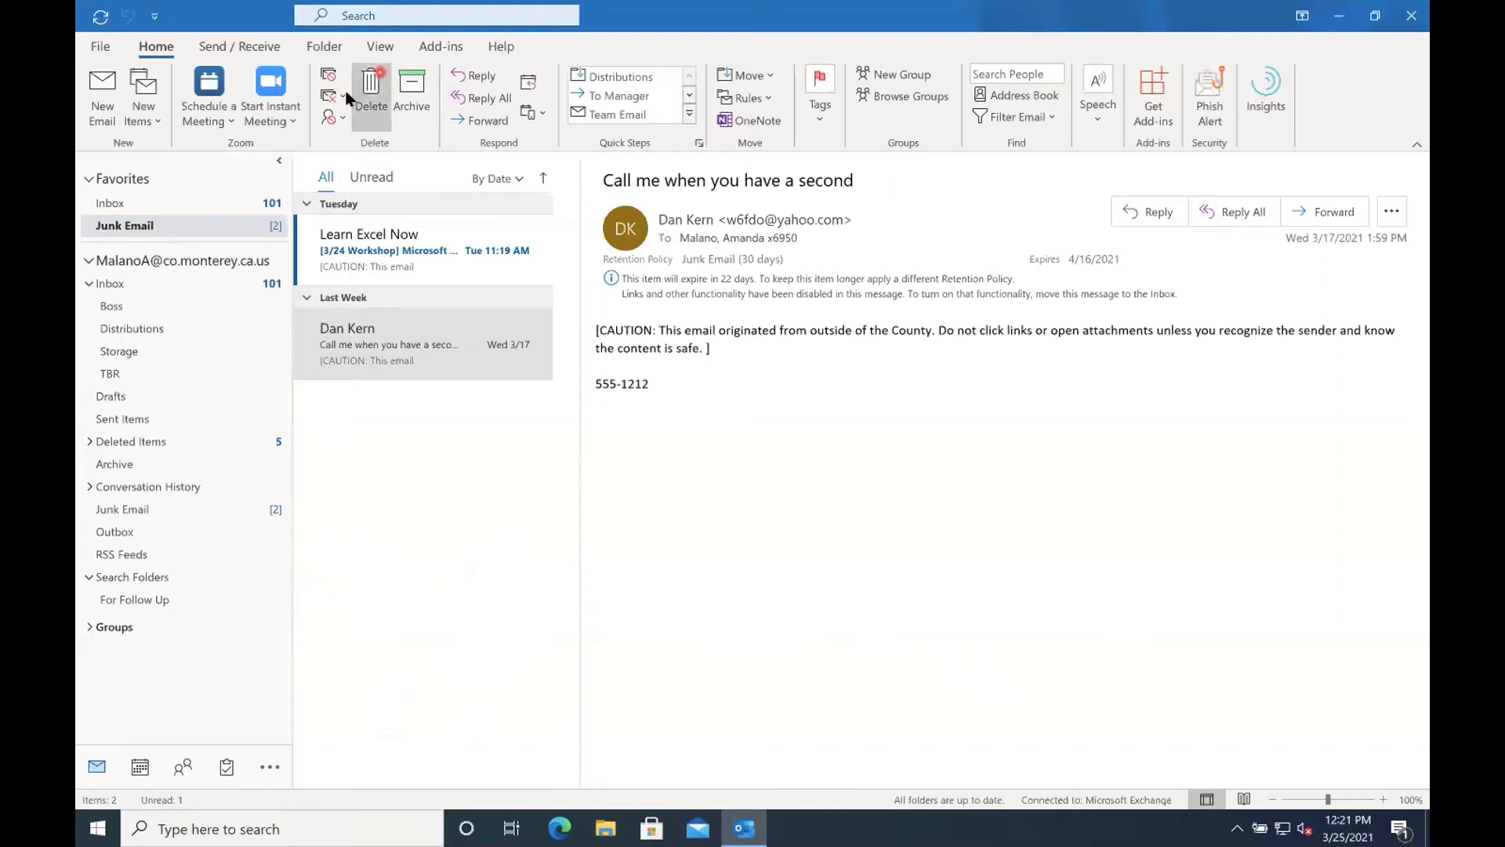
click(343, 116)
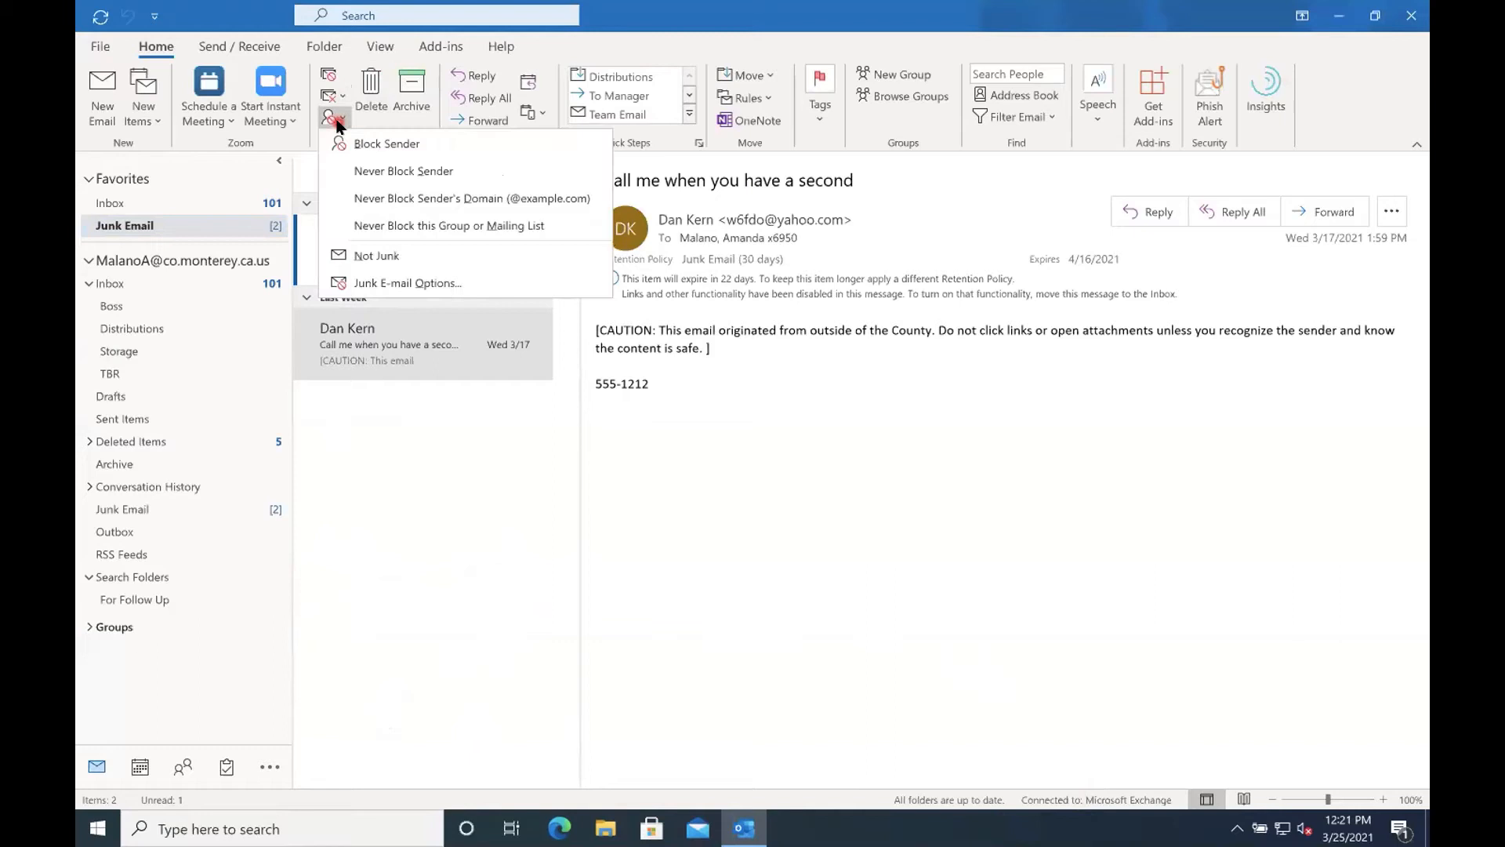
click(343, 288)
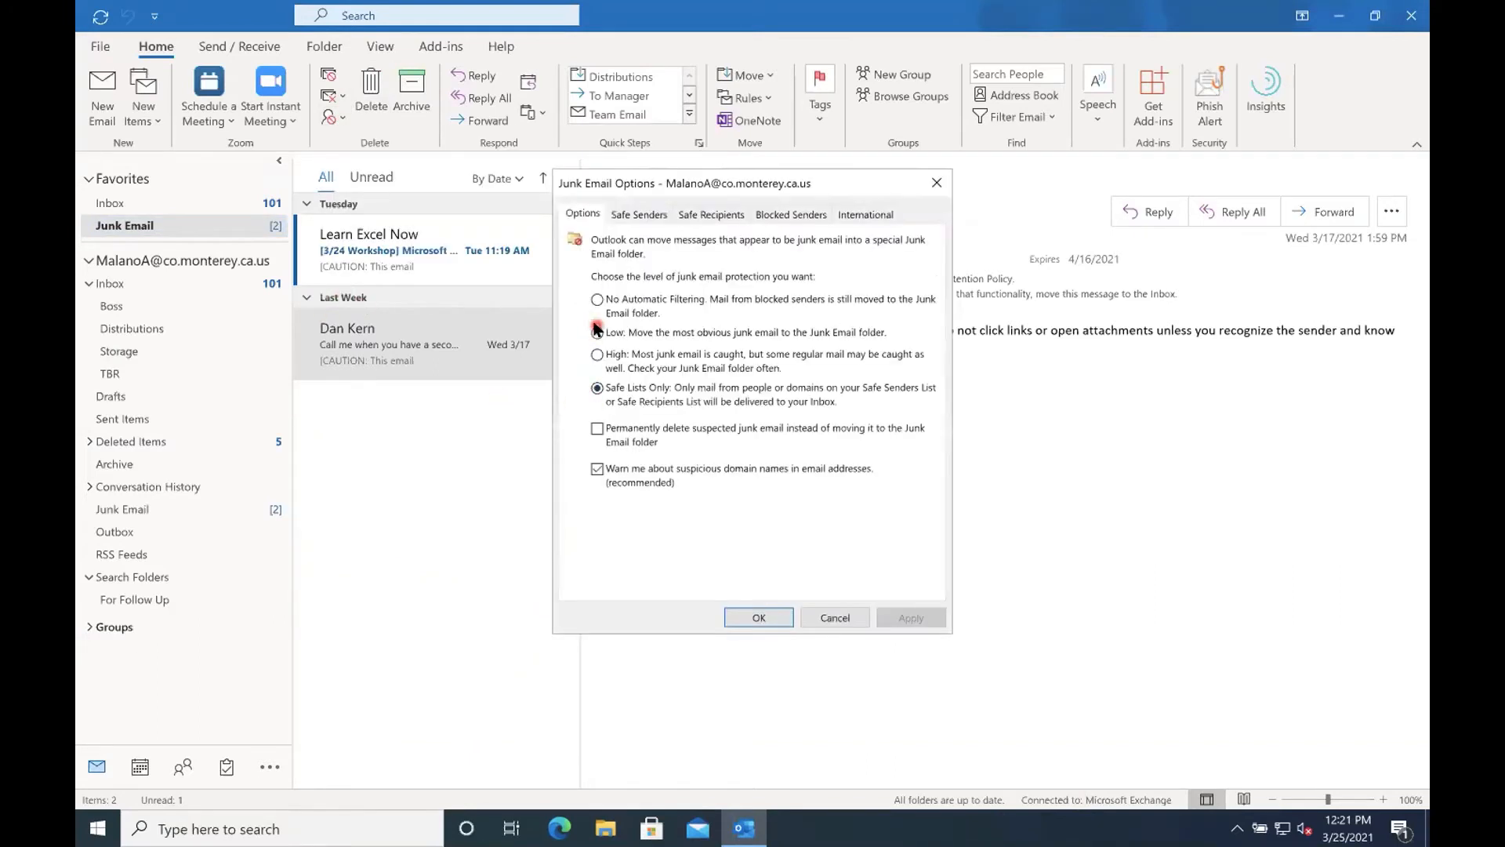
click(748, 615)
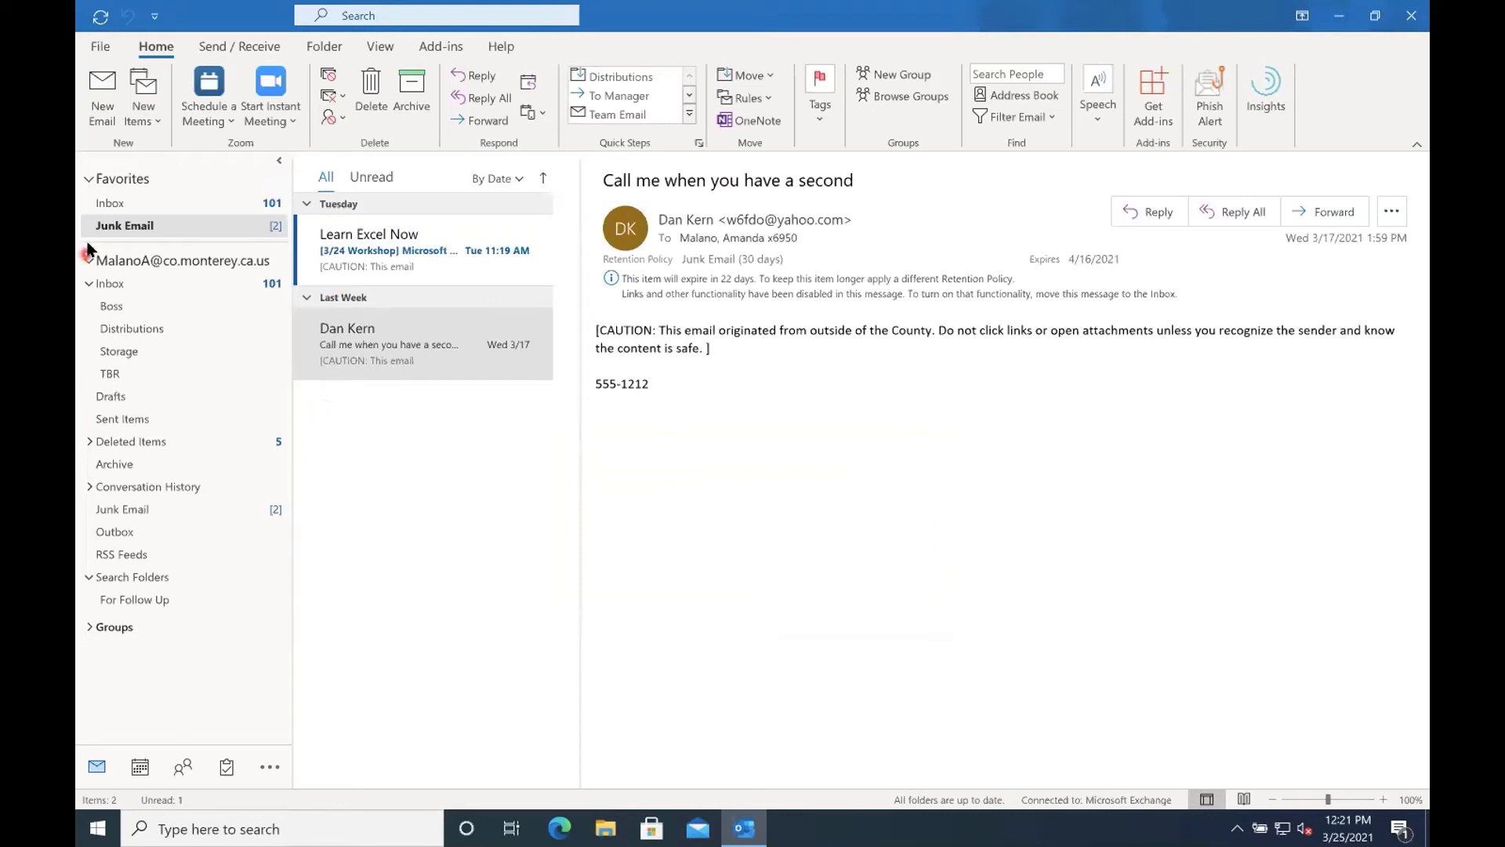
Add the Inbox subfolders Boss, Distributions and TBR to Favorites between Inbox and Junk Email.
click(110, 203)
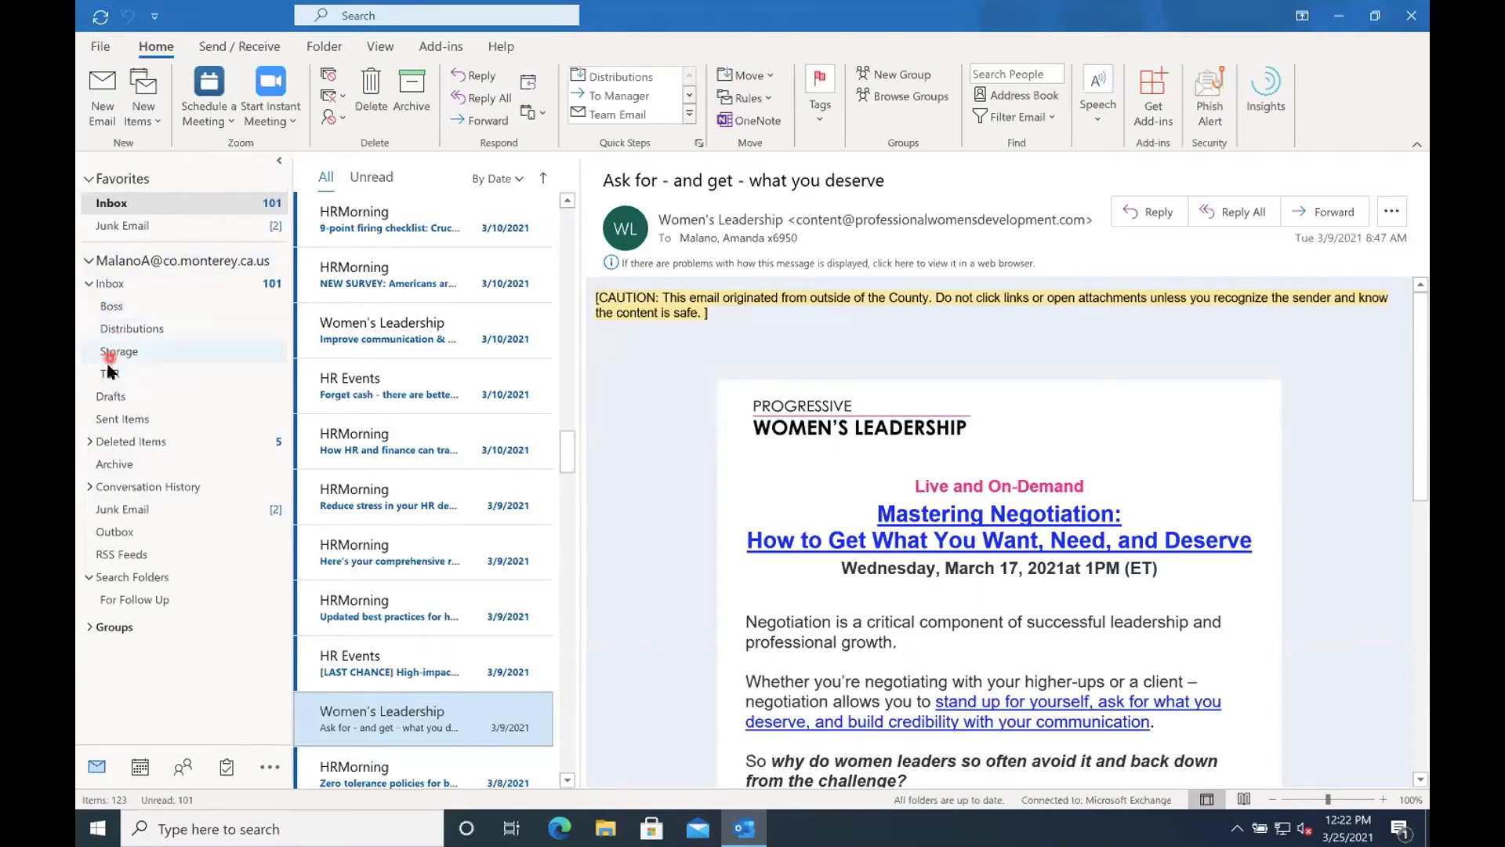
click(112, 307)
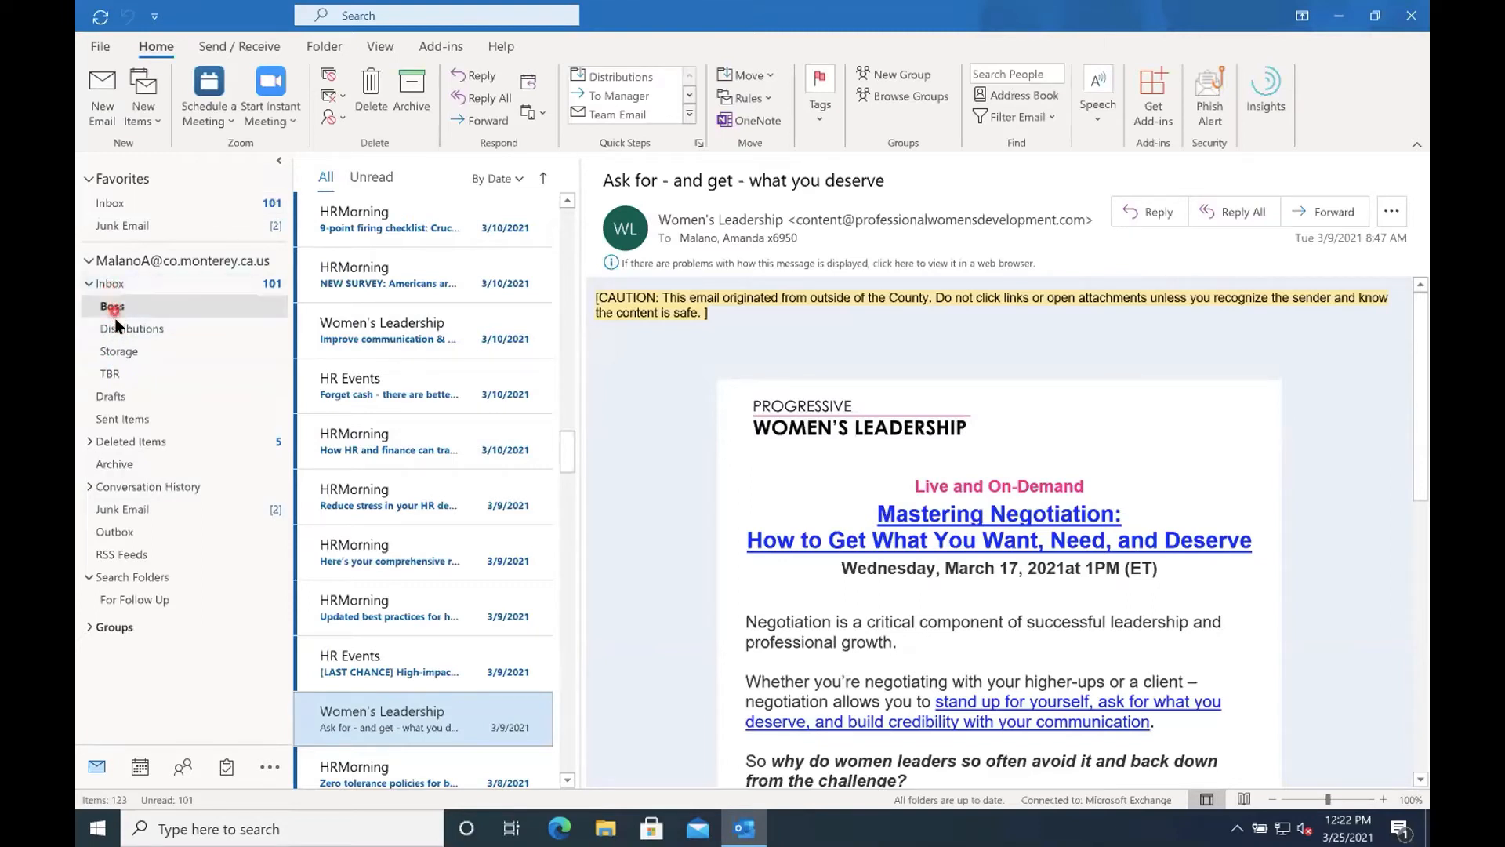
click(129, 330)
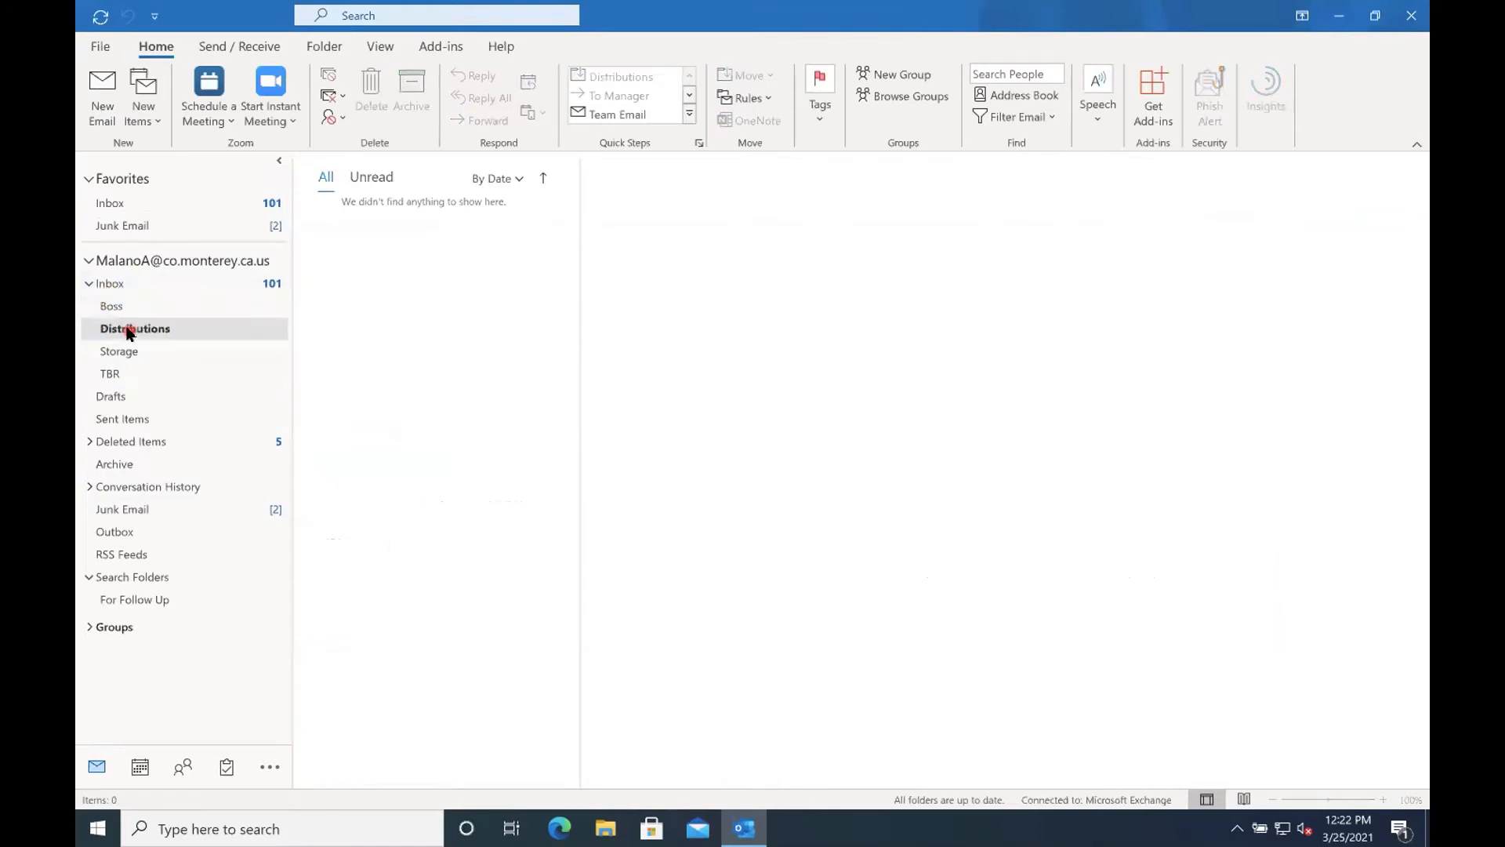
click(111, 375)
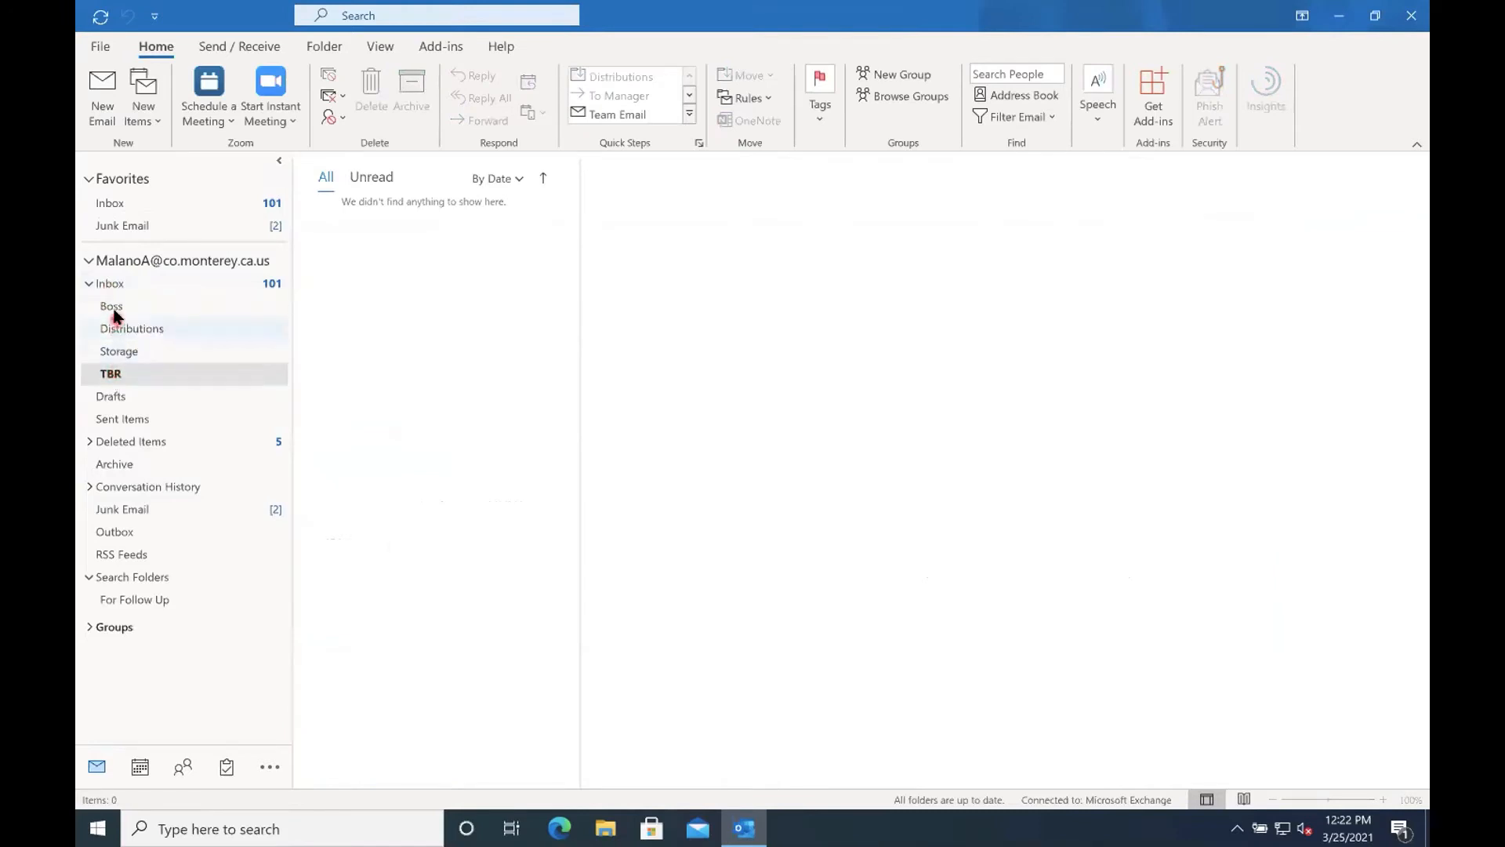
drag(111, 306, 121, 210)
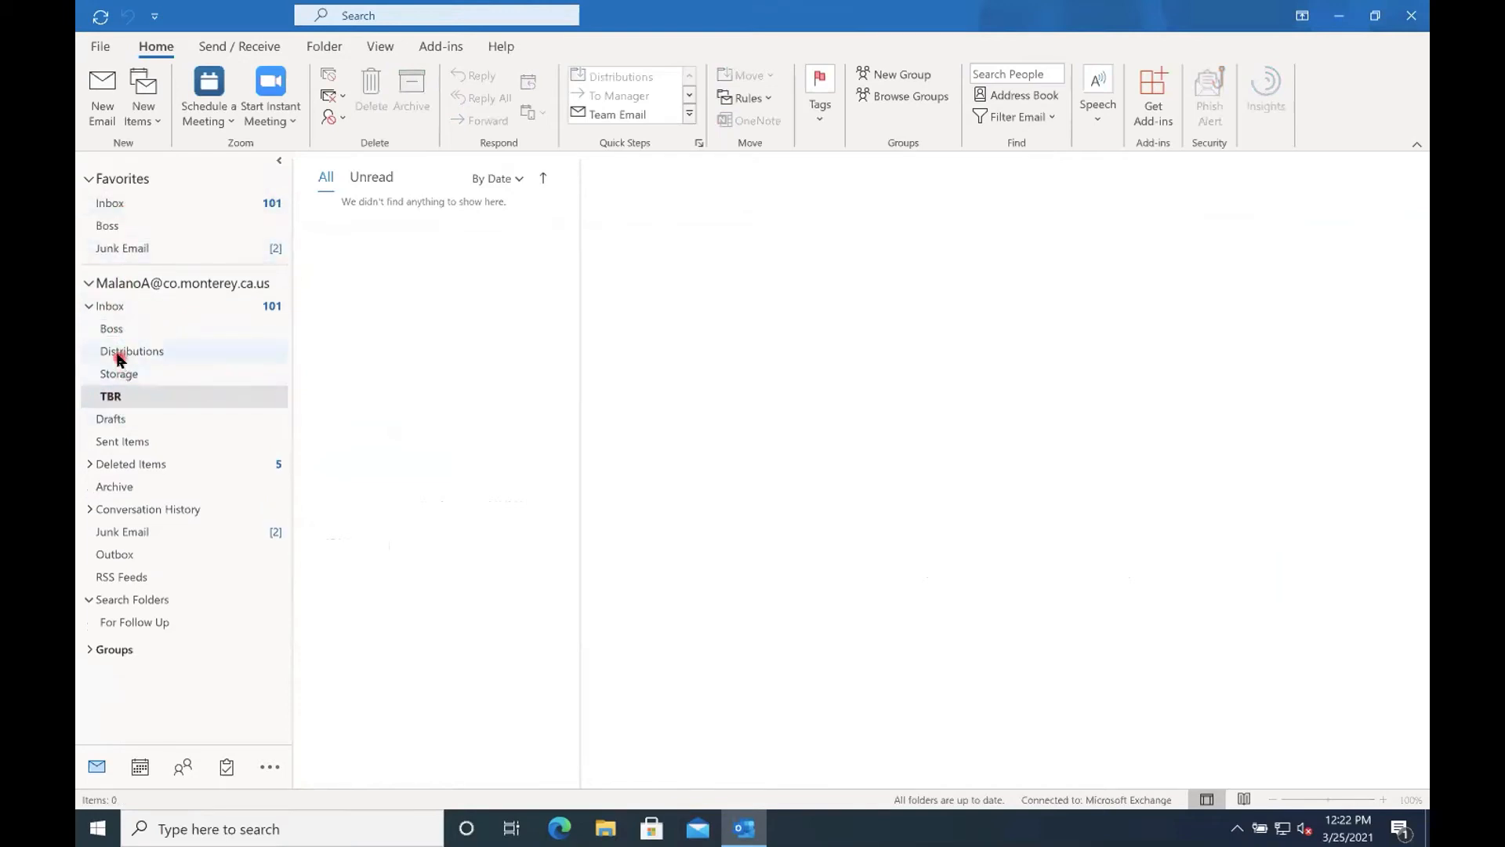
drag(118, 350, 121, 231)
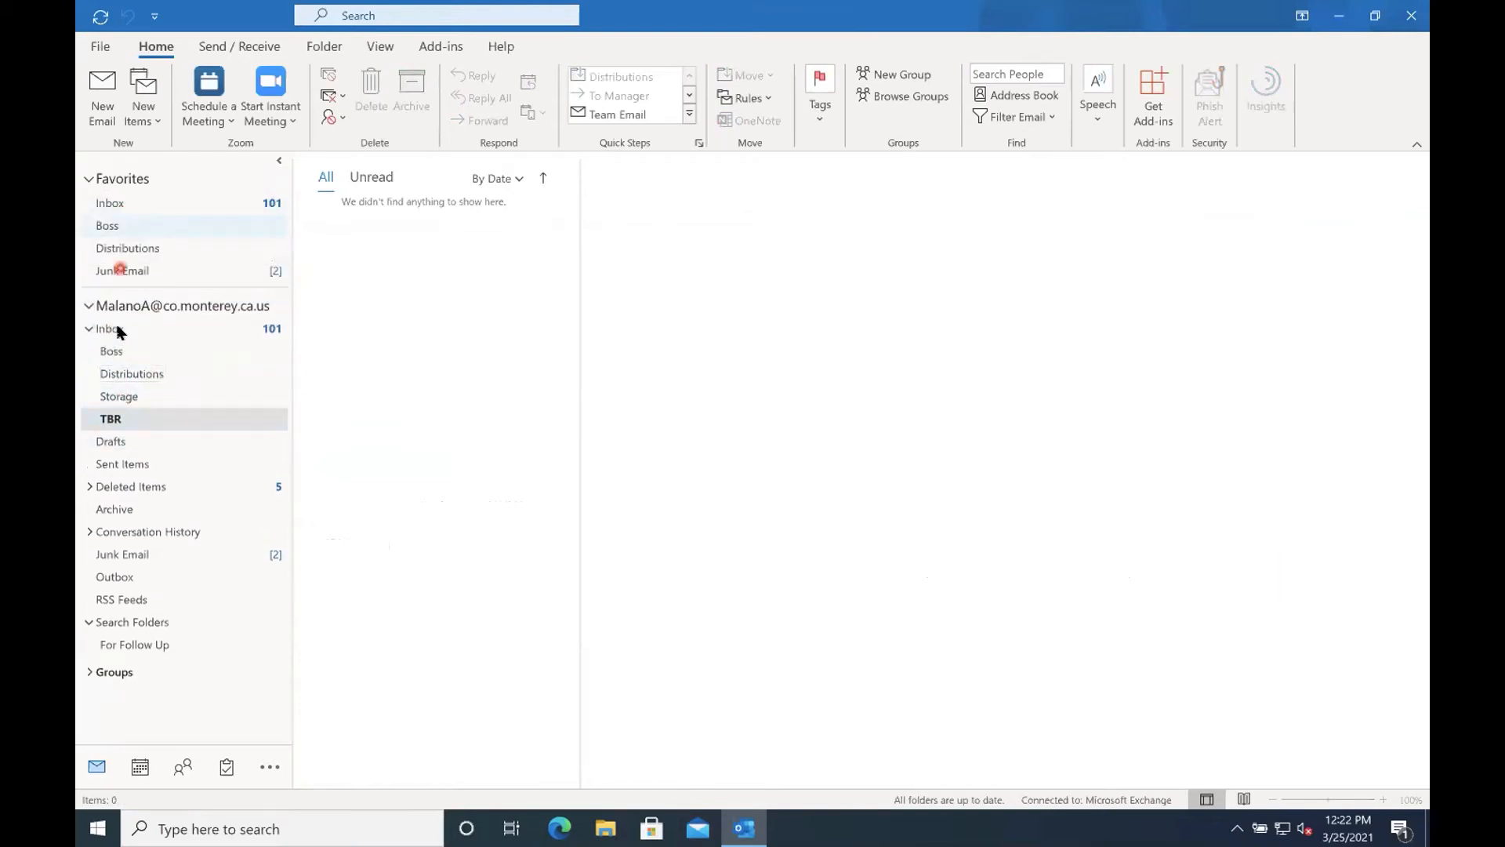
drag(110, 422, 121, 260)
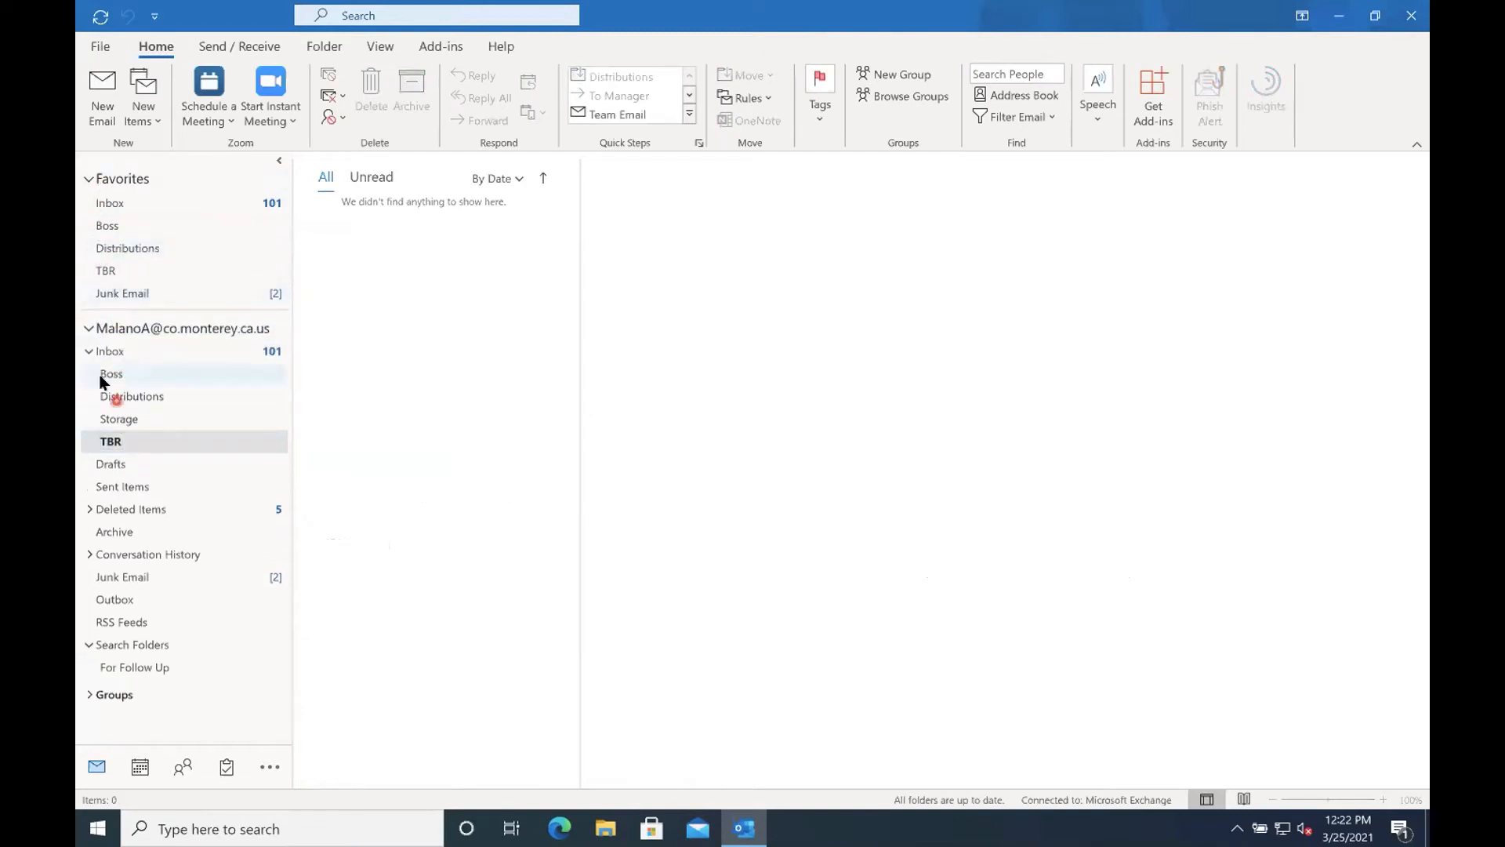
Create a subfolder named HealthFlyers under the Inbox and add it to Favorites between Distributions and TBR.
right_click(108, 352)
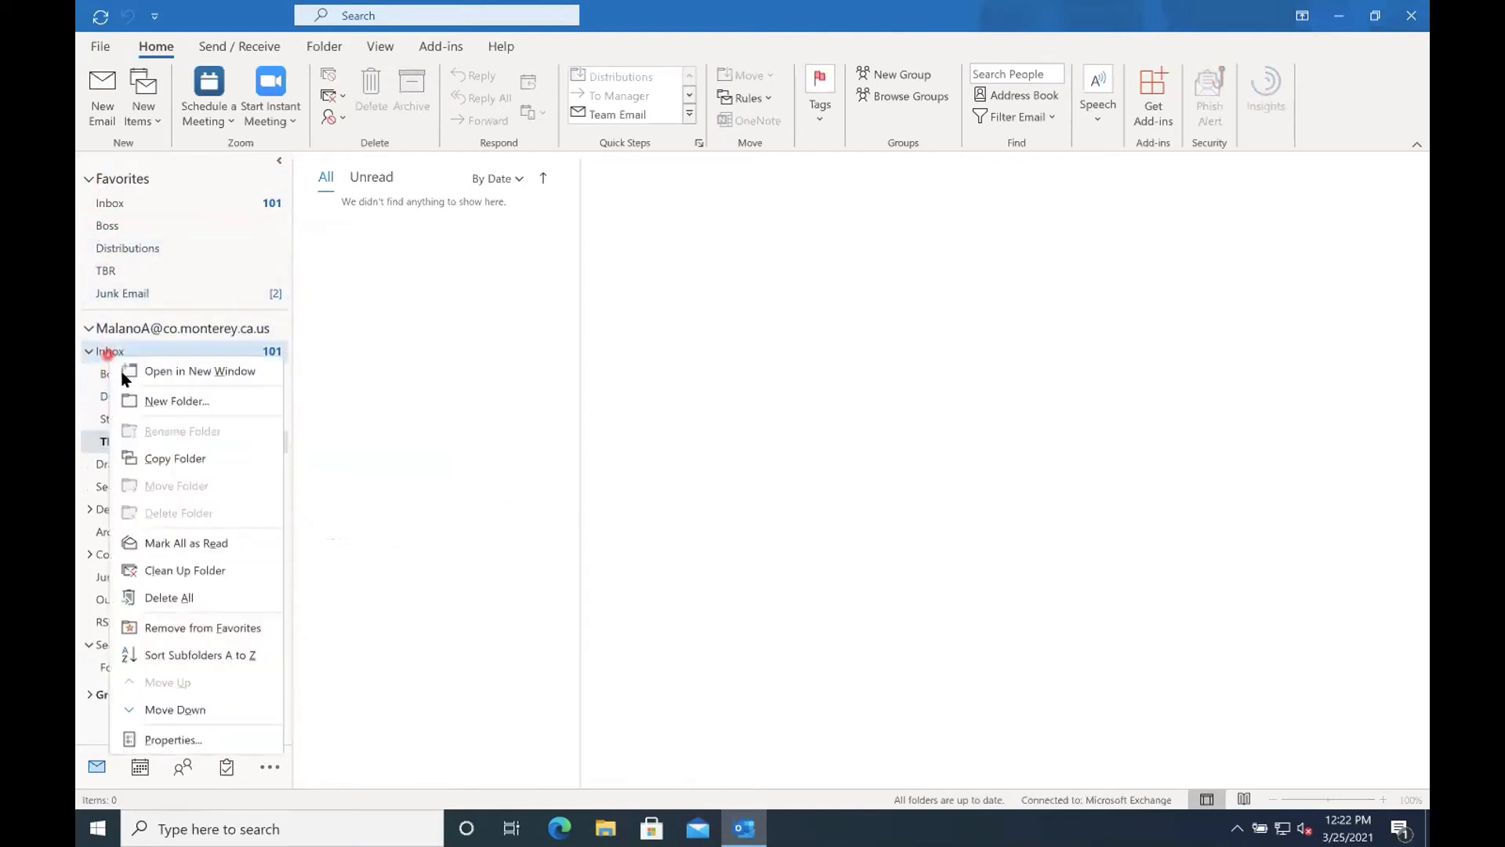
click(130, 401)
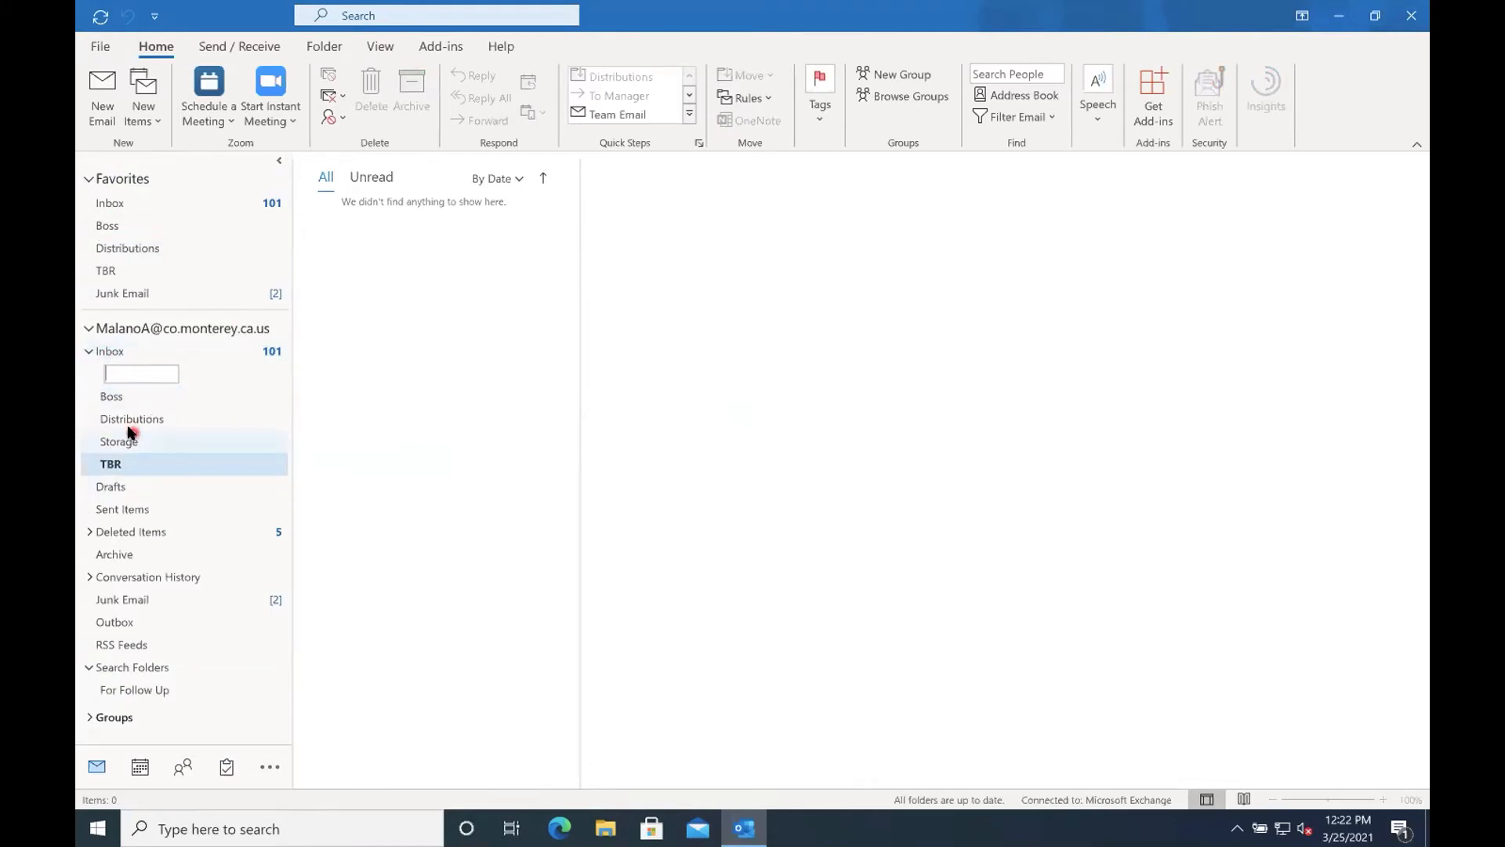
text(HealthFlyers)
key(Return)
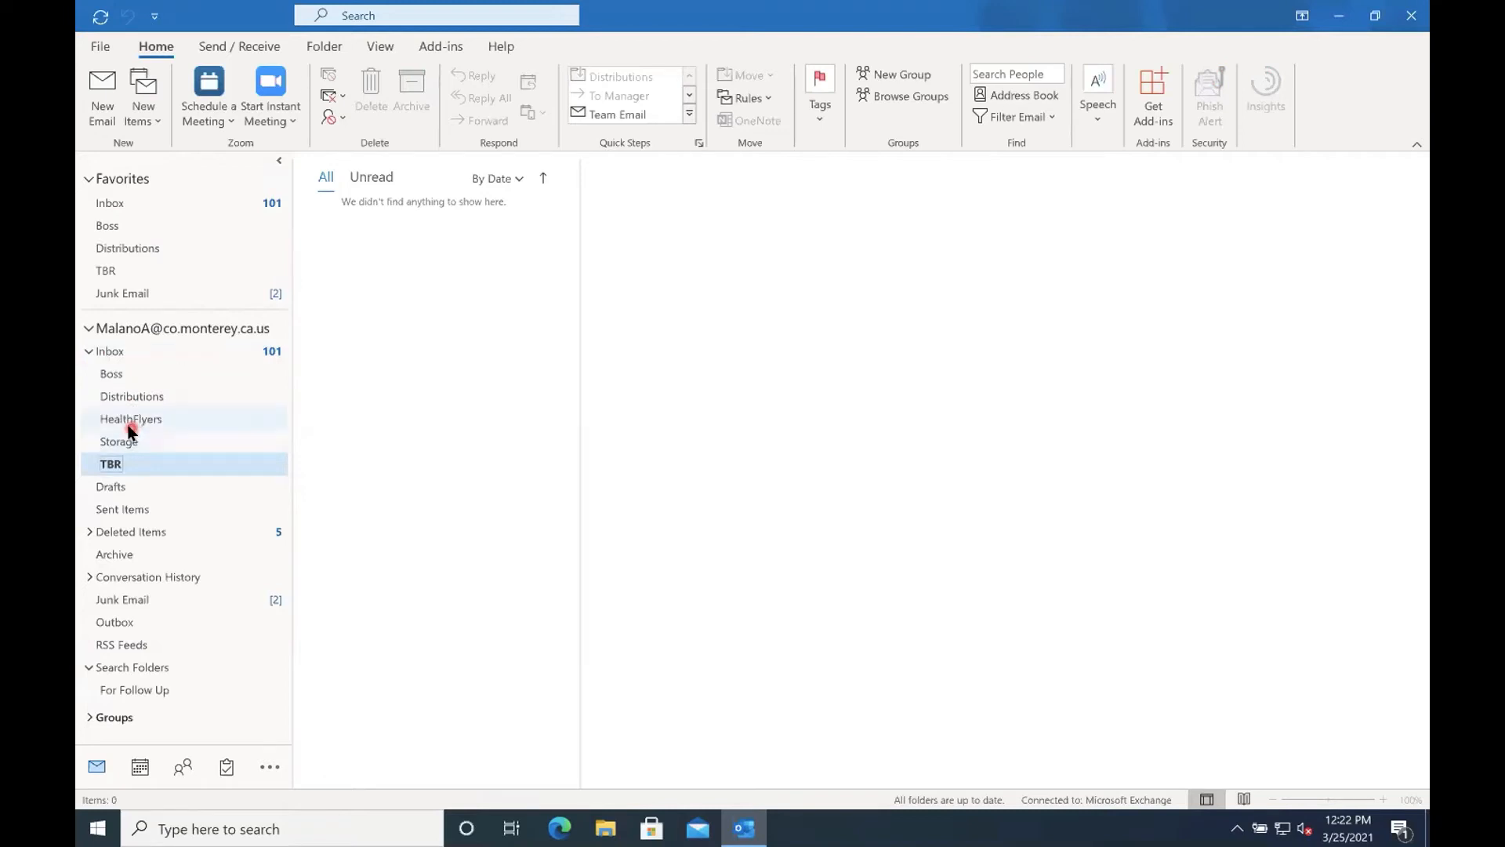
drag(129, 421, 141, 265)
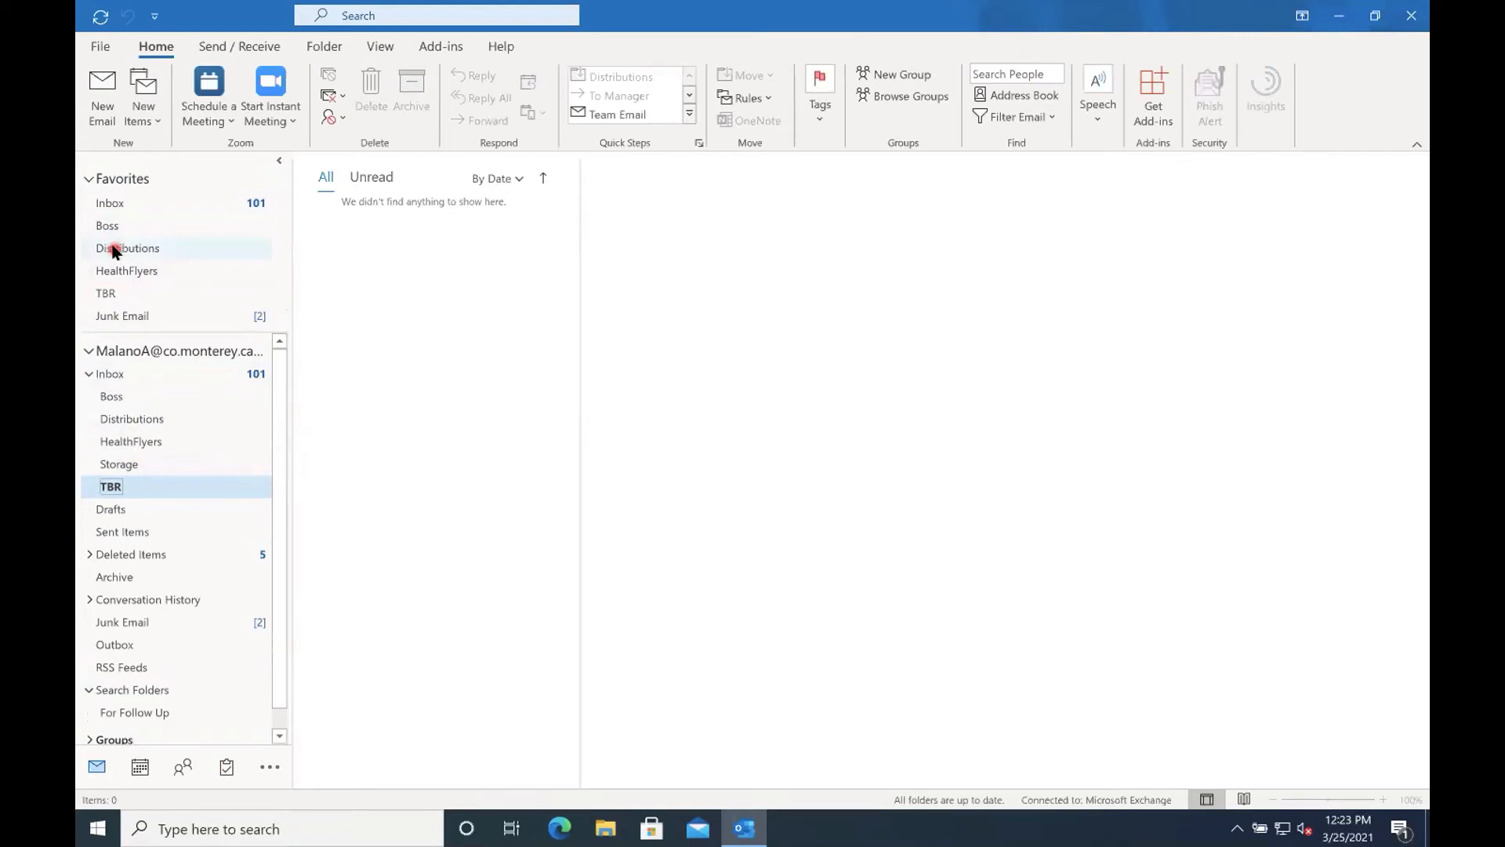
Create a rule from the Inbox message "How HR and finance can track and improve performance" that always moves HRMorning messages to the Distributions folder.
click(114, 205)
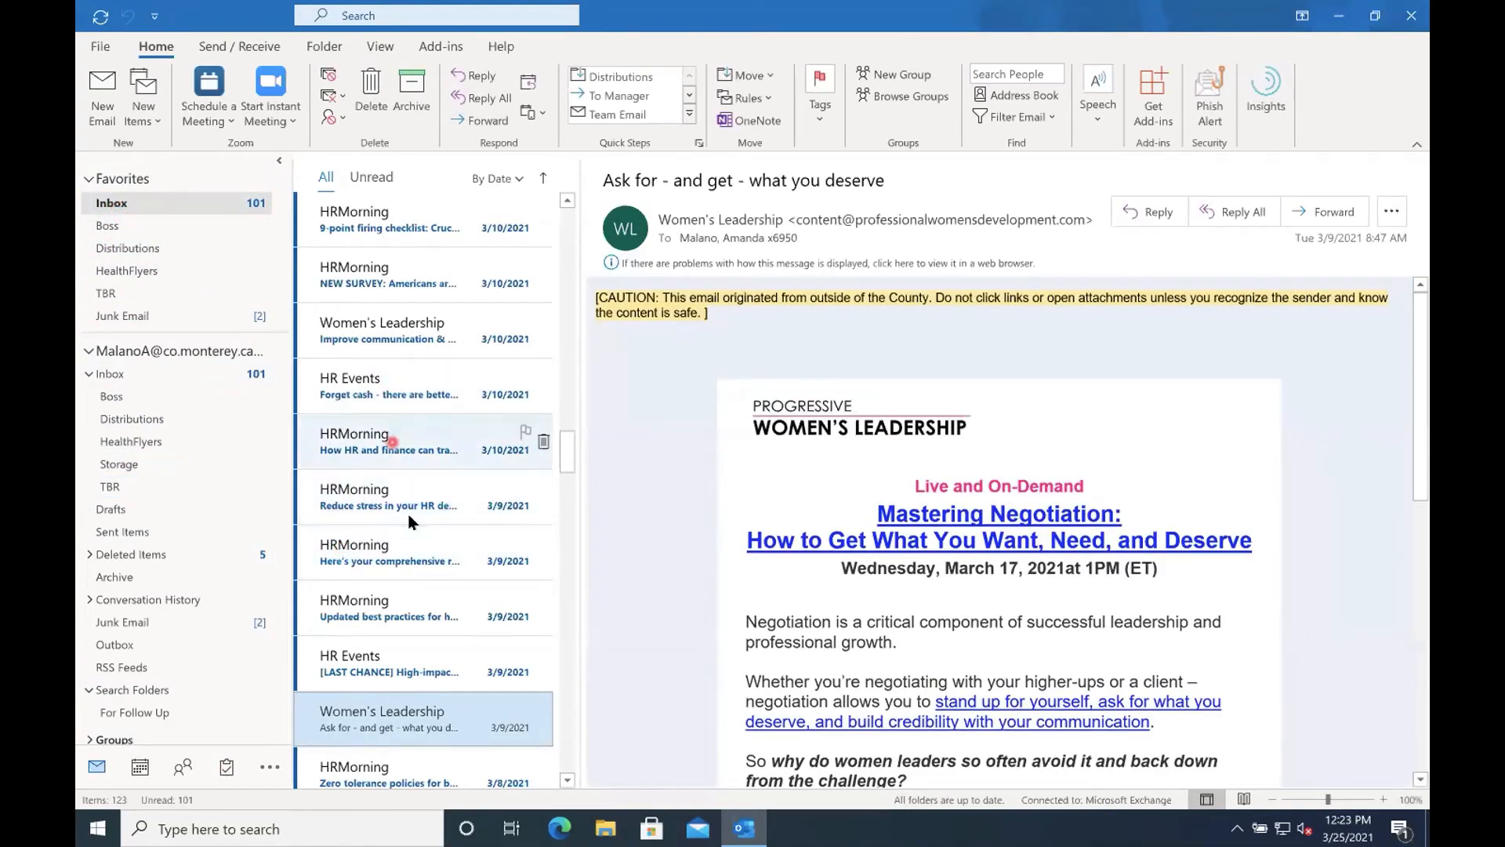
click(354, 446)
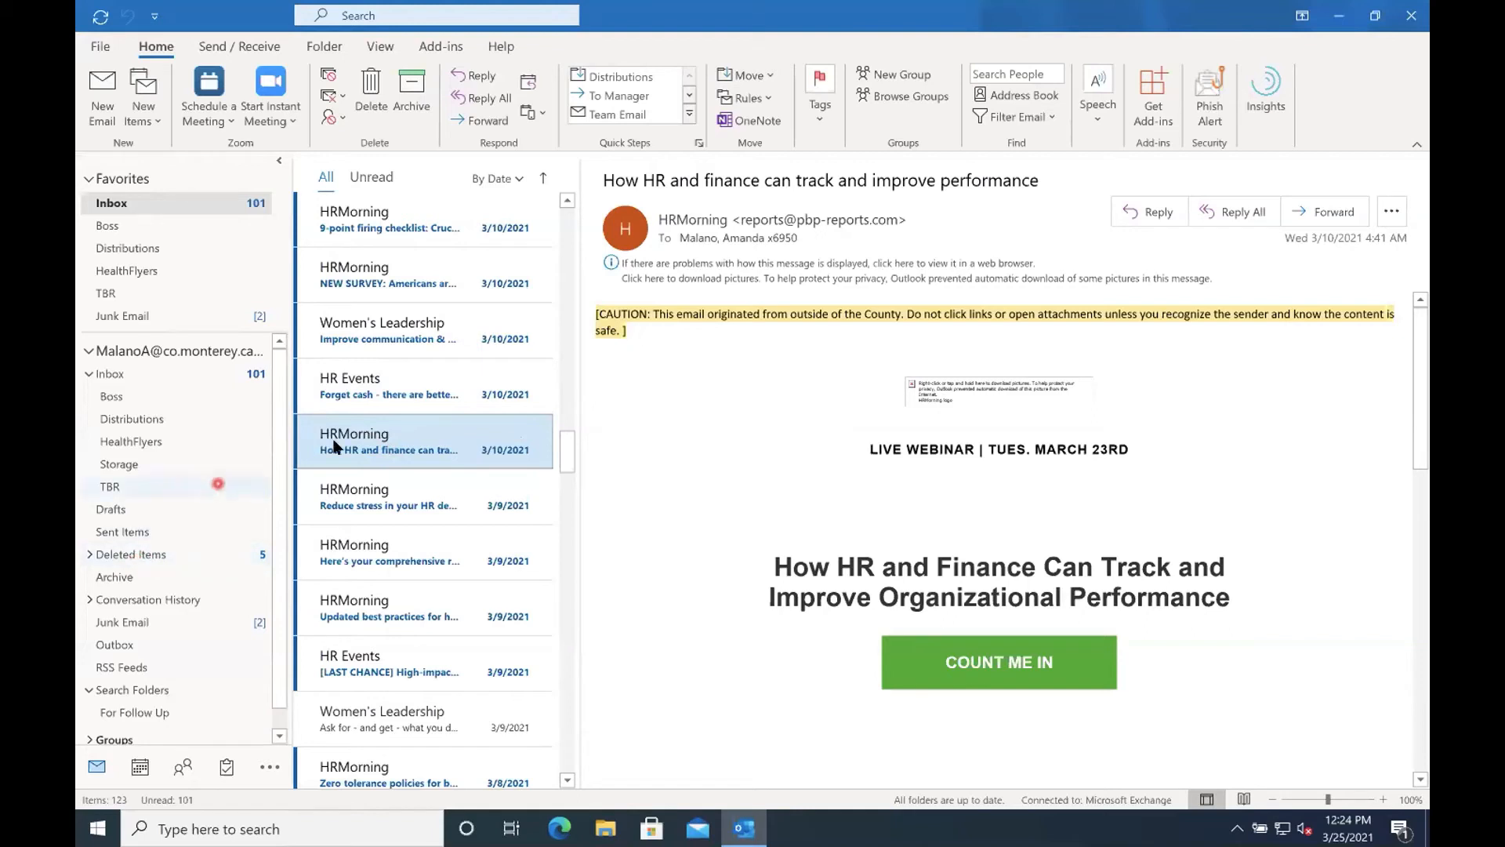
right_click(377, 444)
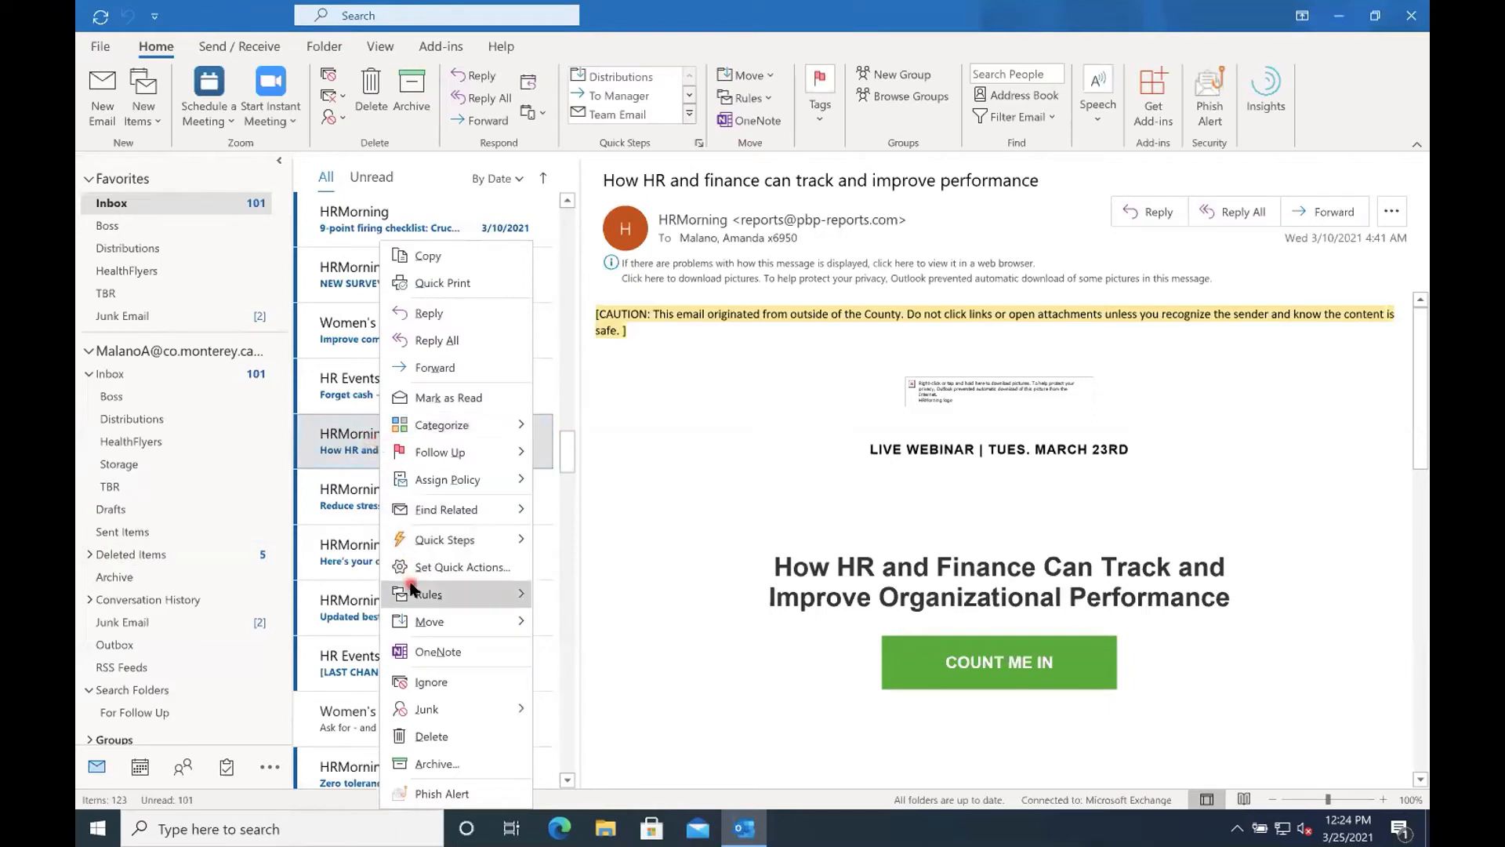
mouse_move(412, 596)
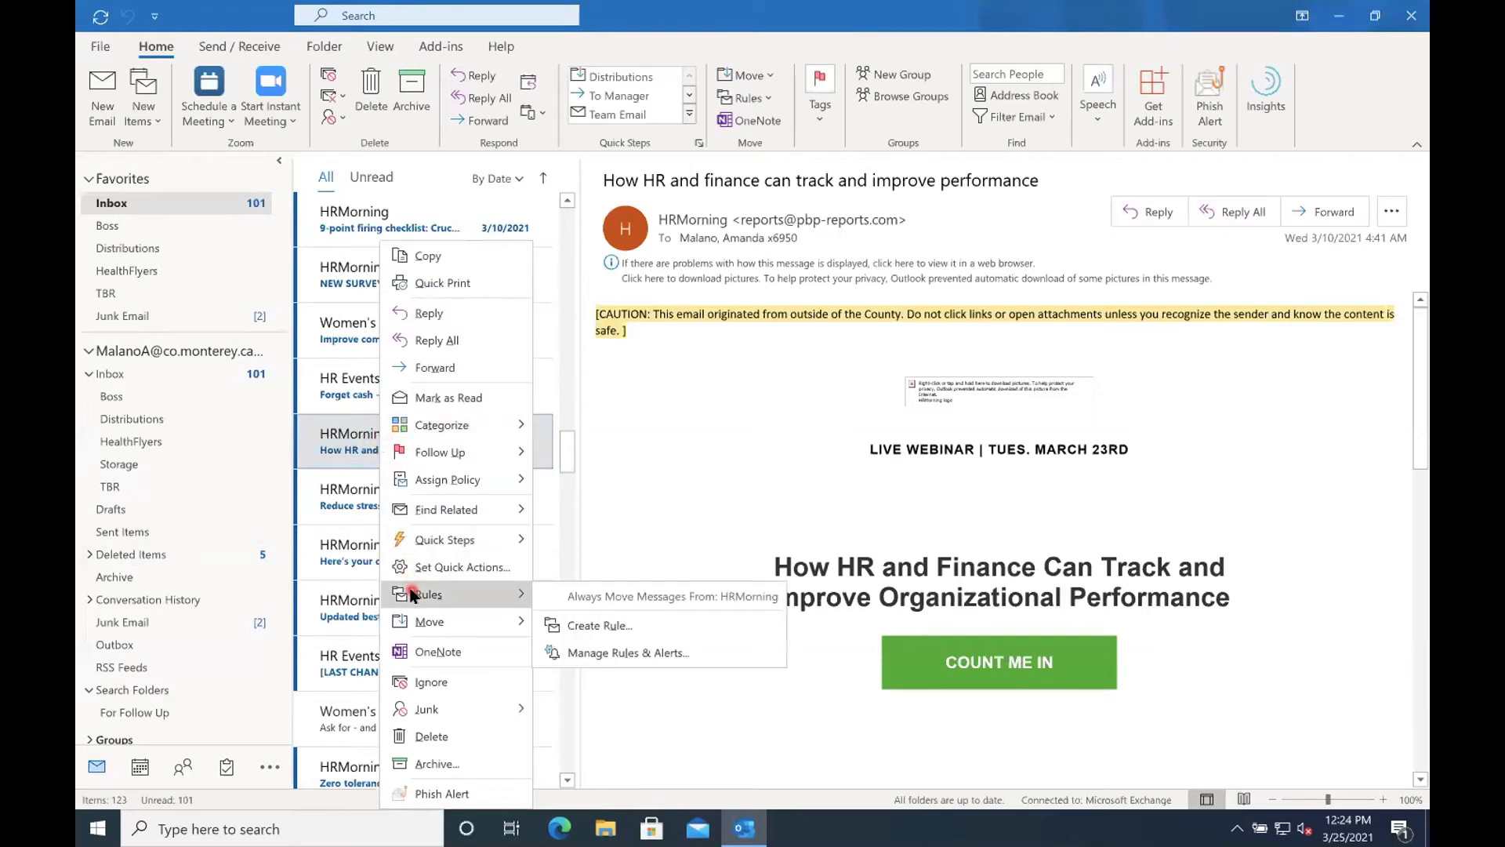
click(574, 597)
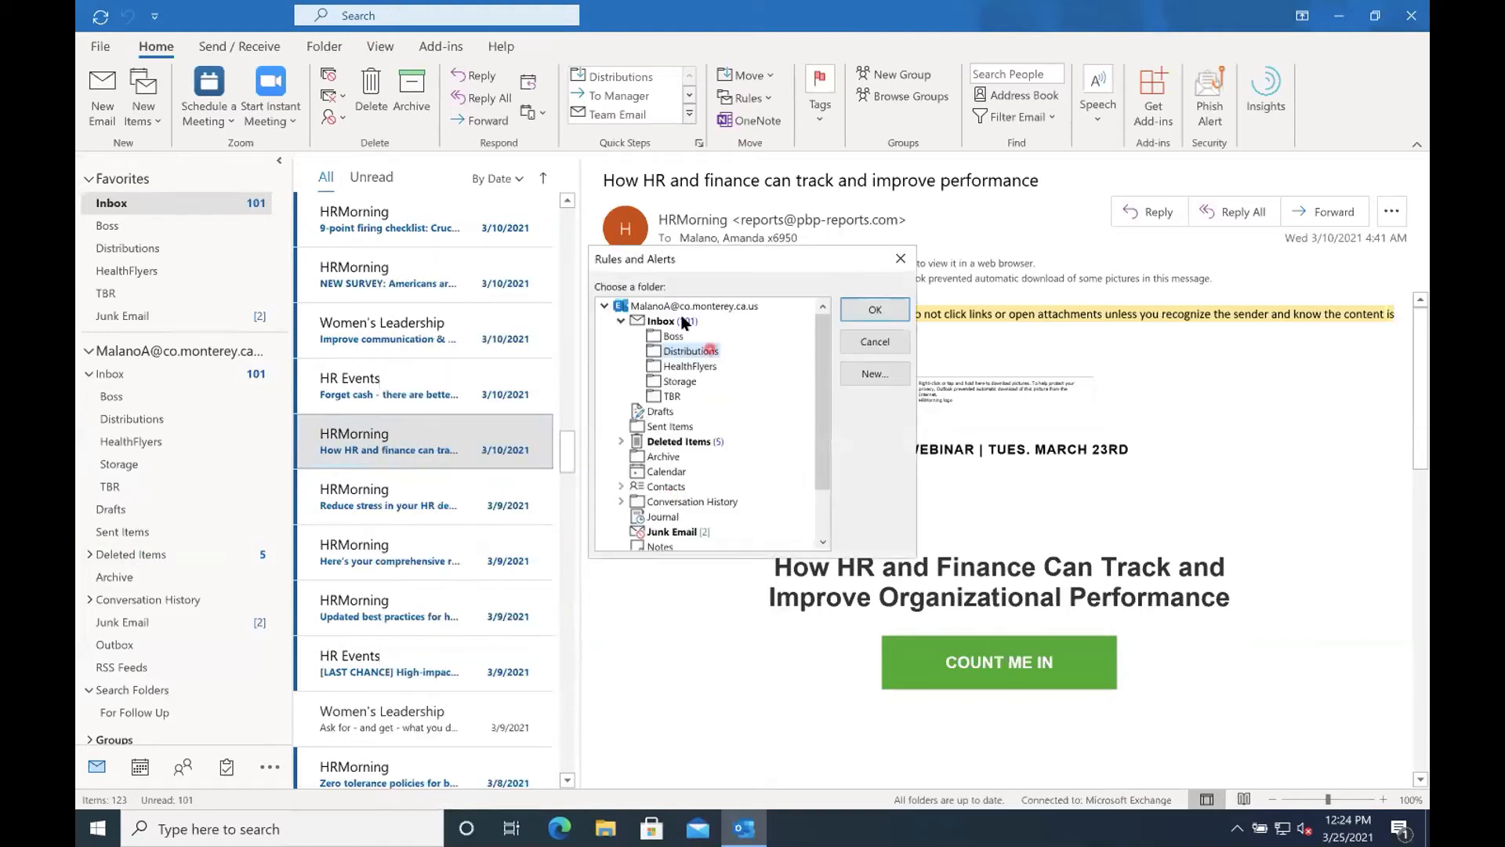
click(651, 352)
click(874, 311)
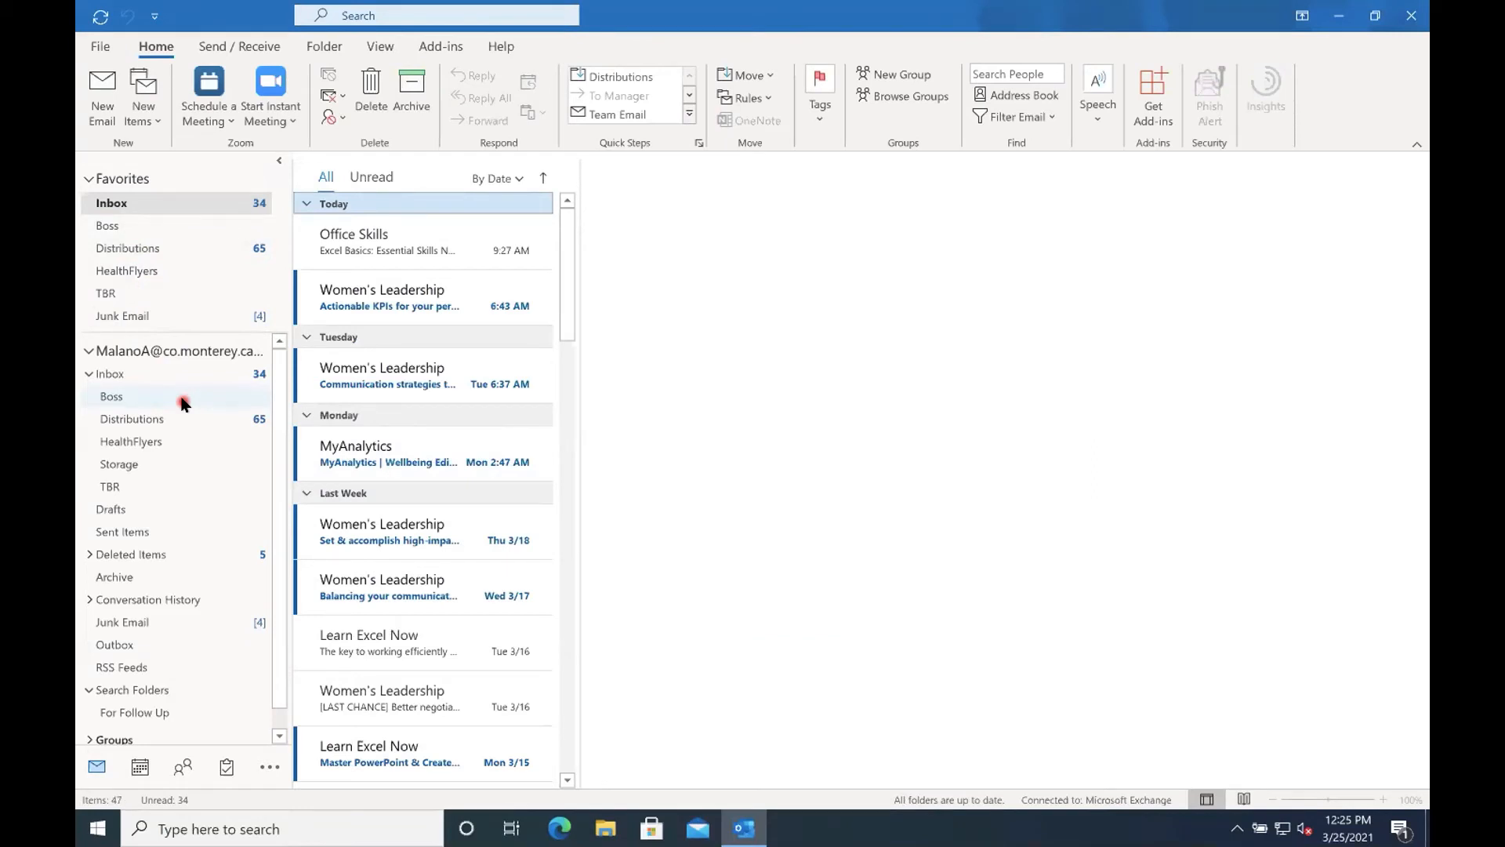
Try a custom rule from the "How's it going?" message with the sender condition, toggling the alert and sound actions, and open its advanced options.
scroll(363, 586, down, 3)
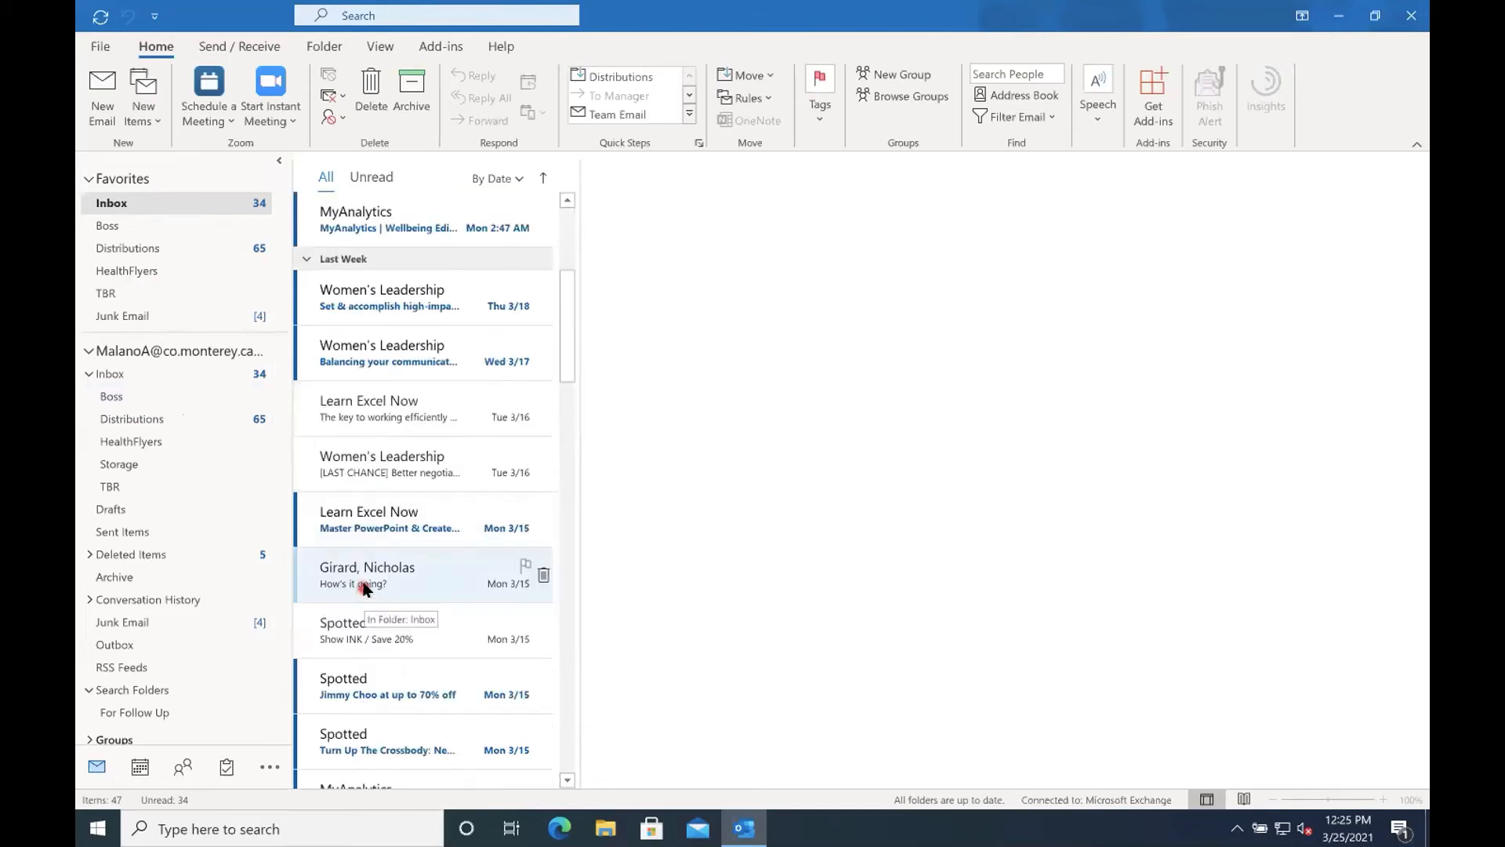
click(364, 587)
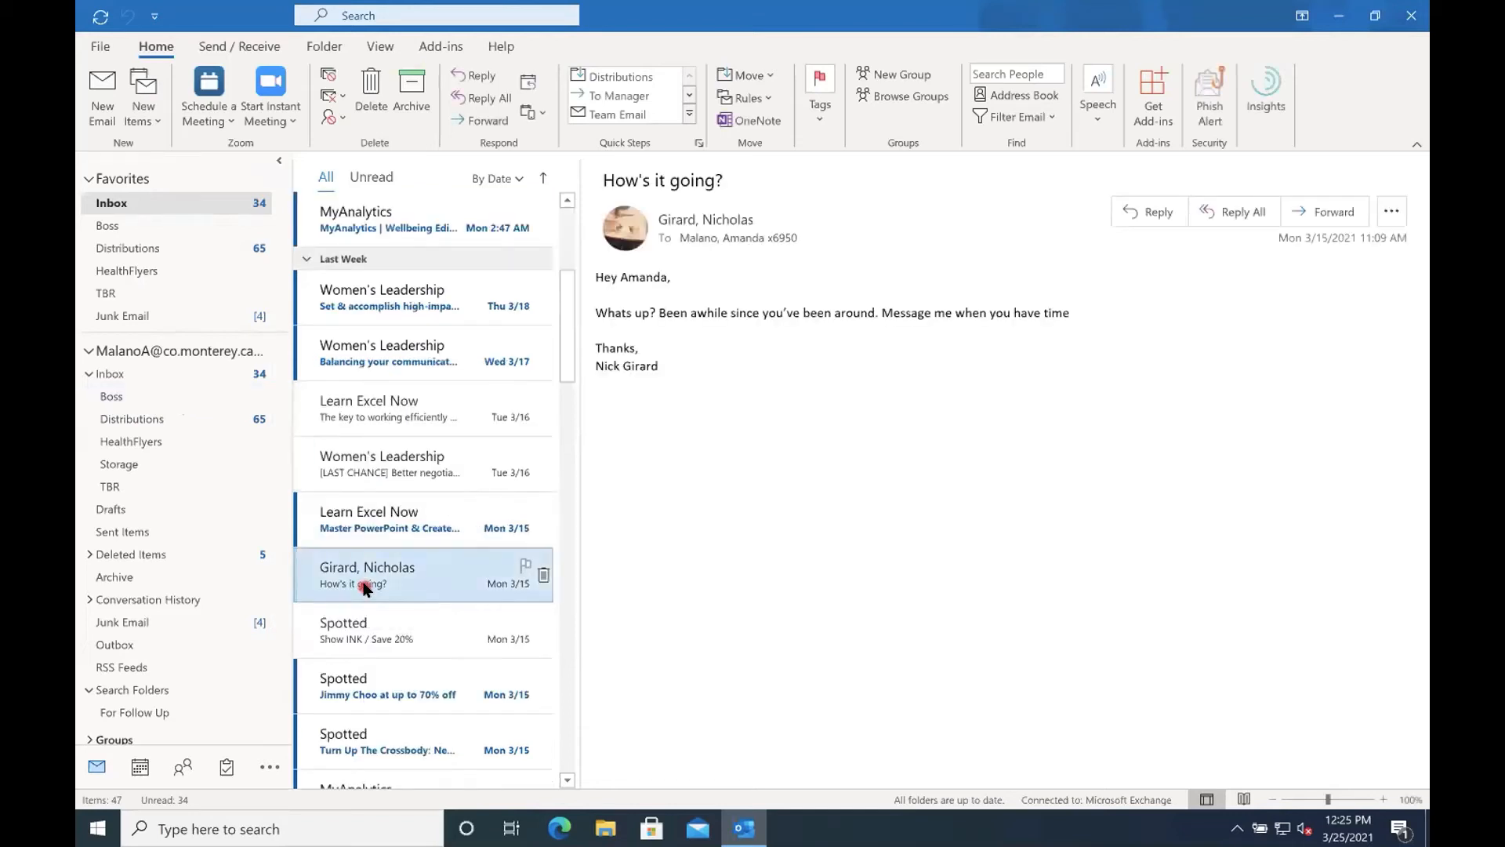
right_click(364, 588)
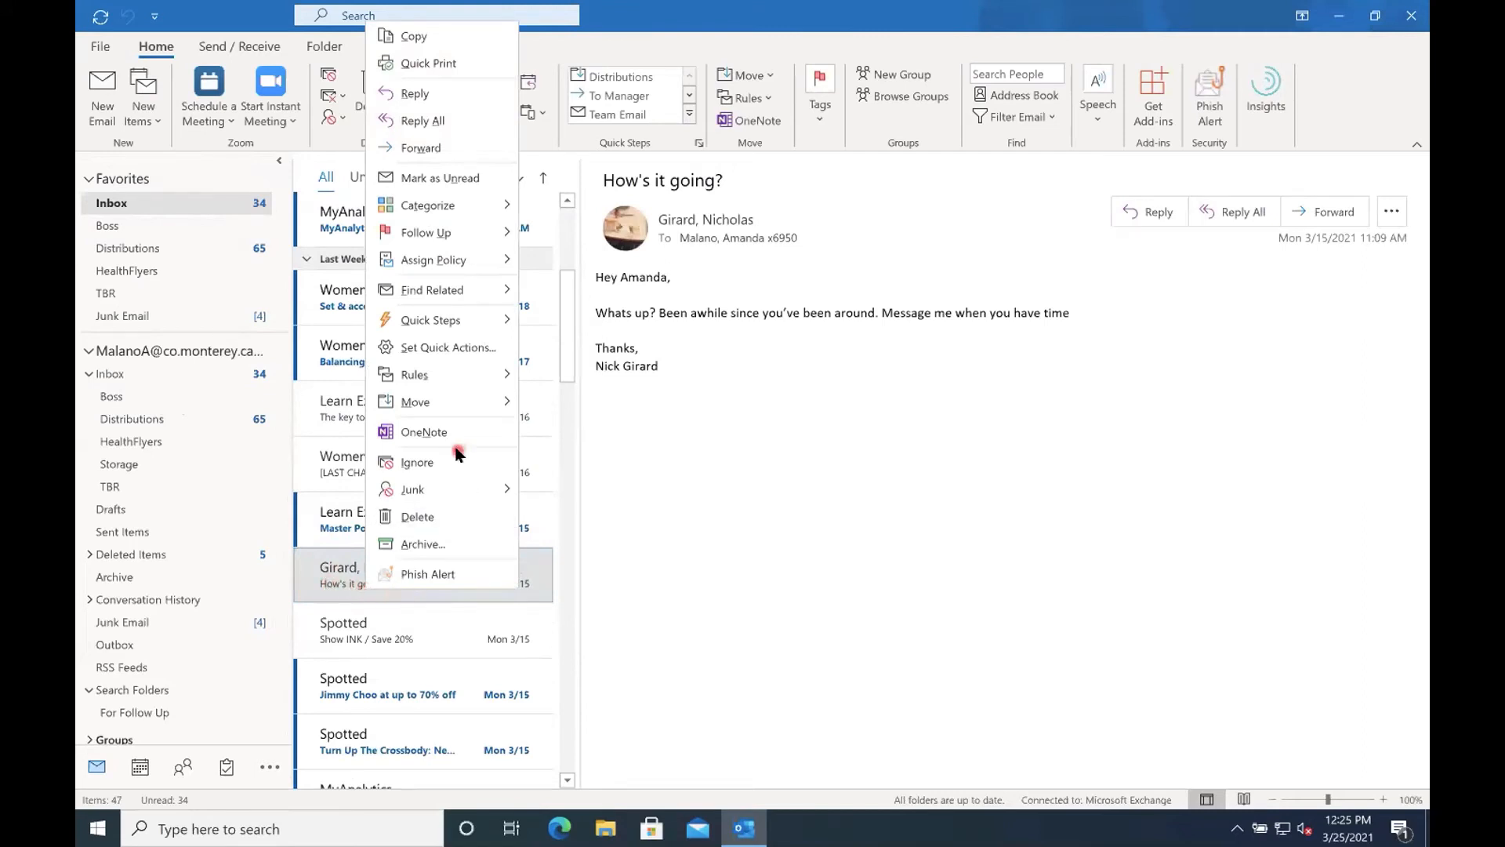
mouse_move(439, 381)
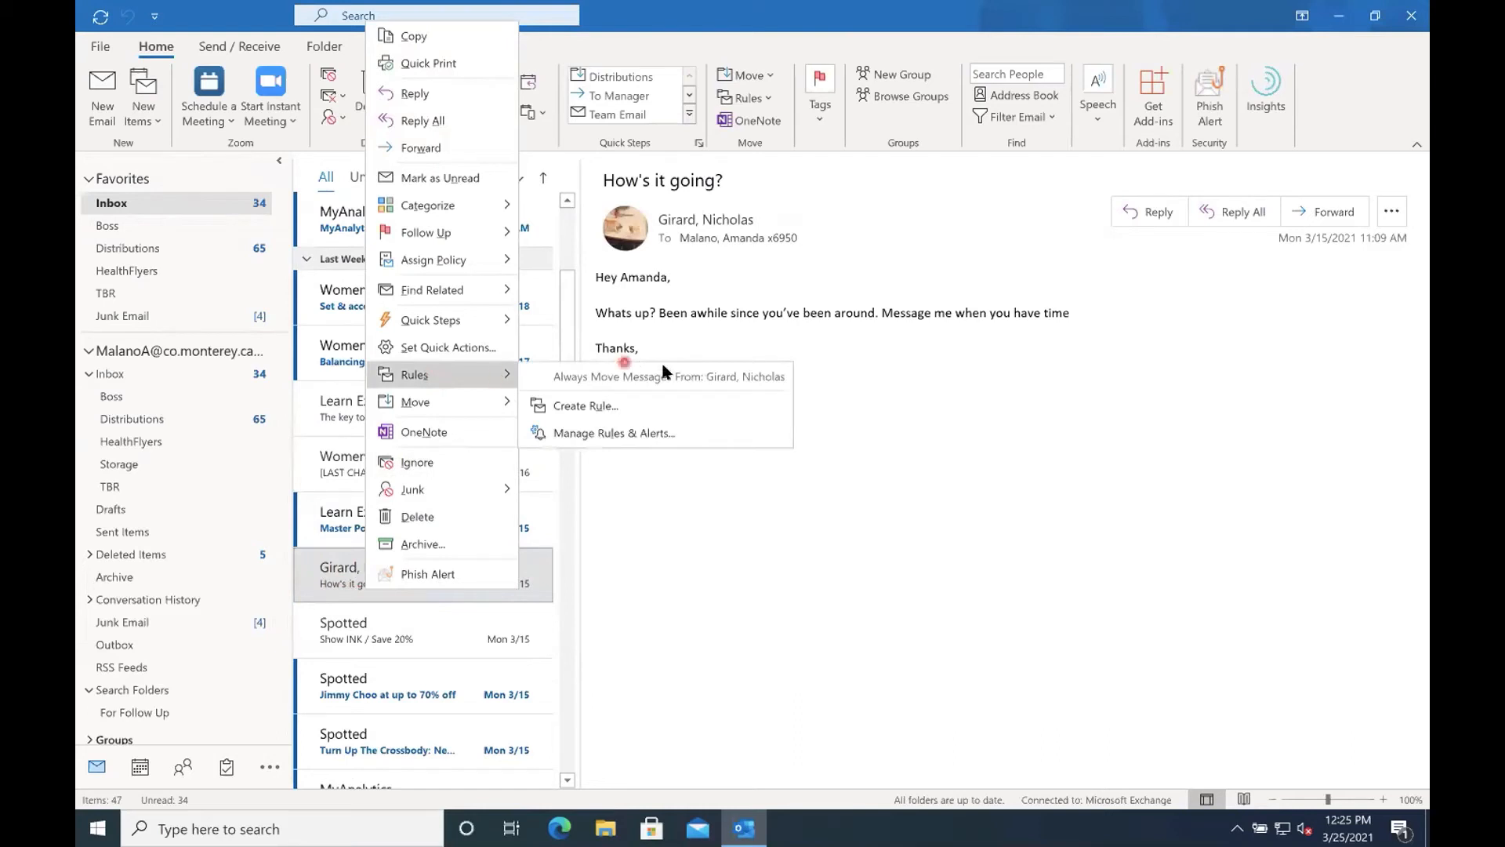
click(588, 408)
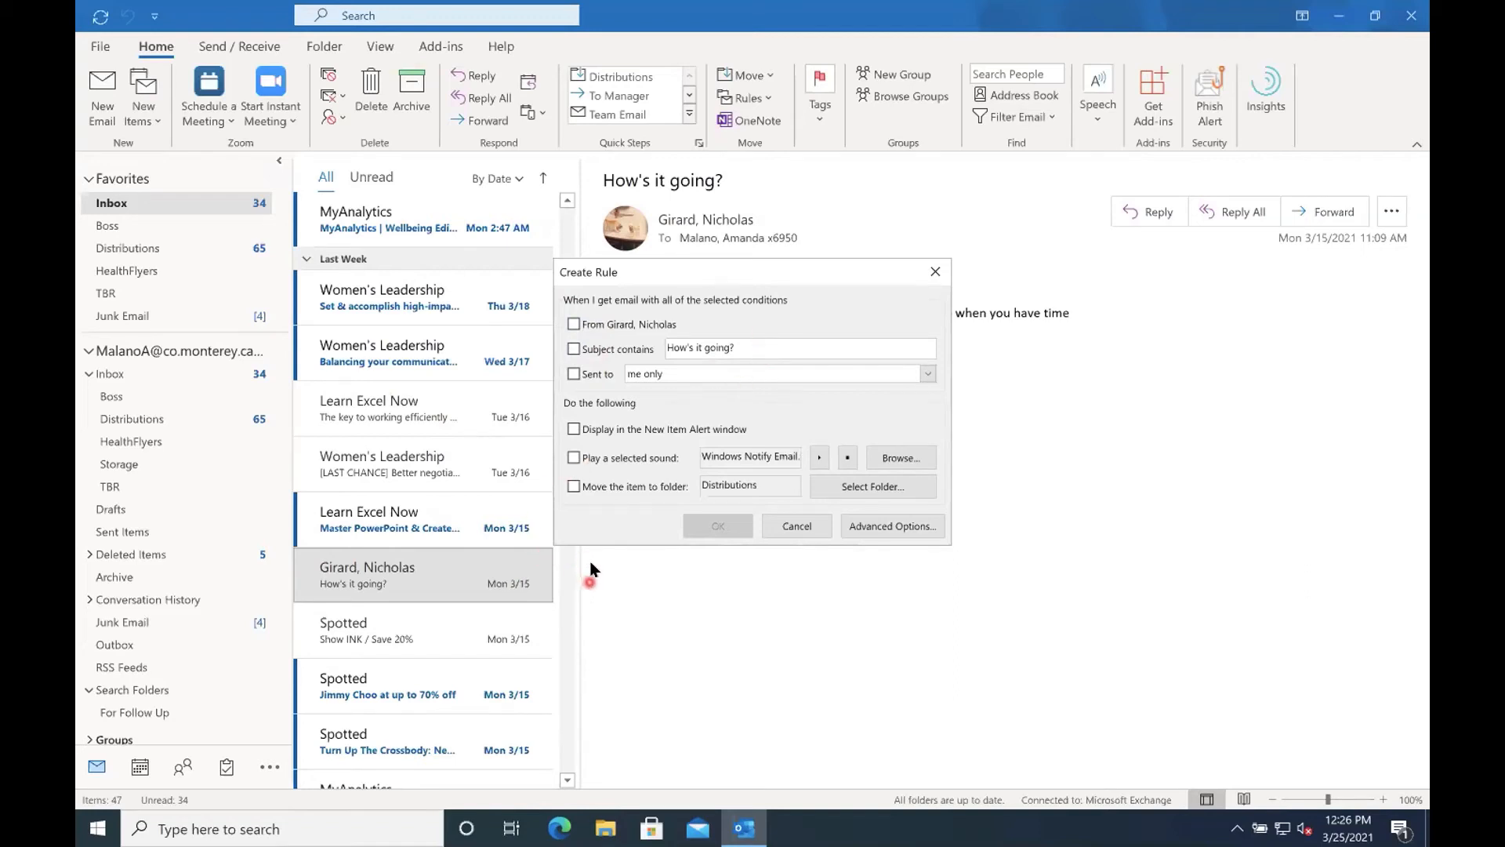
click(573, 458)
click(575, 429)
click(574, 324)
click(573, 429)
click(573, 457)
click(879, 531)
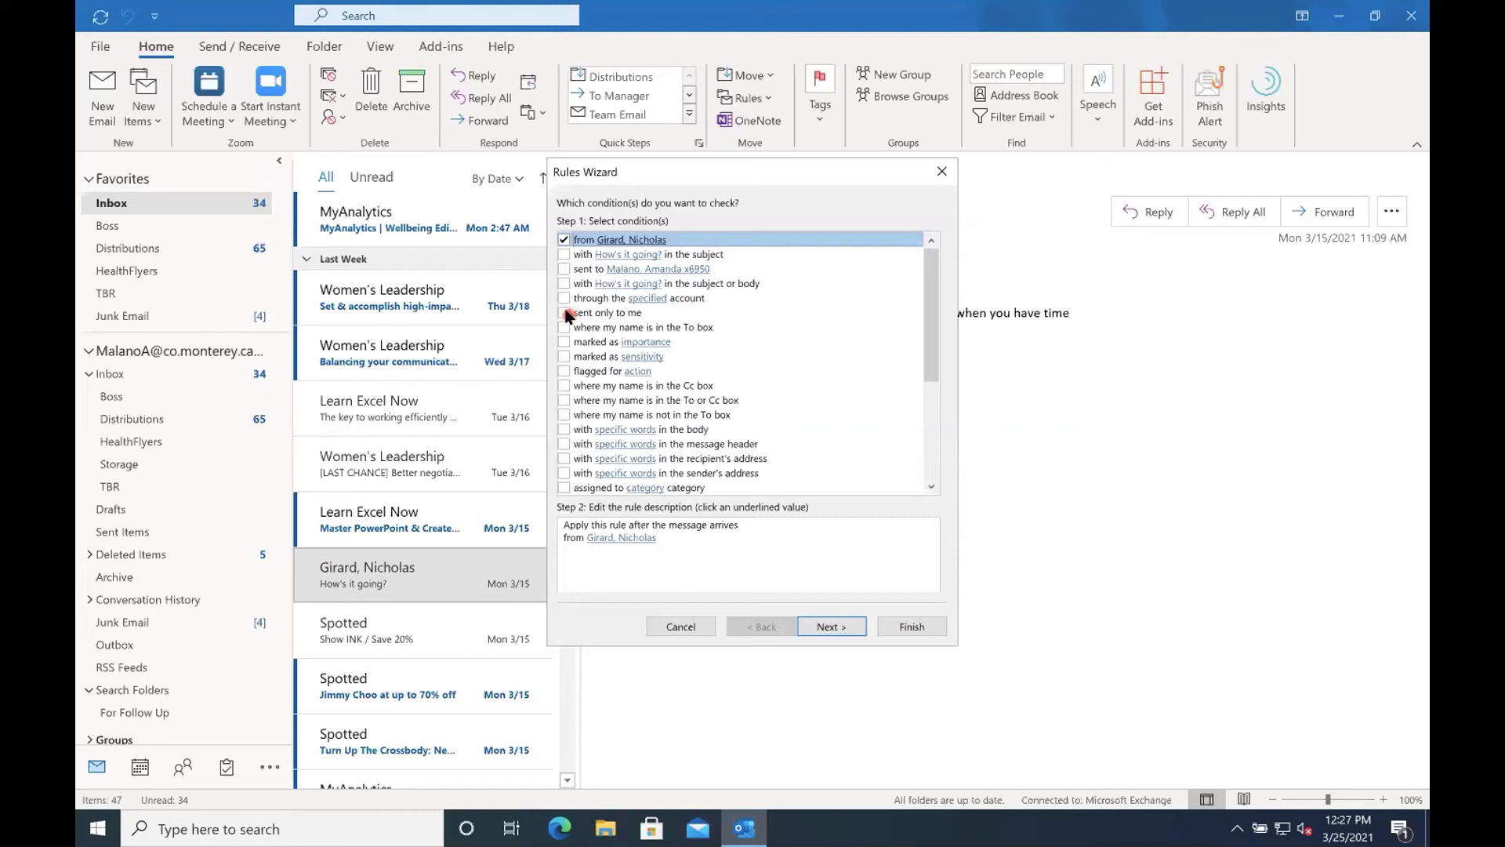
Try the conditions "How's it going?" in the subject and sent only to me, browse the available actions, and discard the rule.
click(564, 239)
click(564, 254)
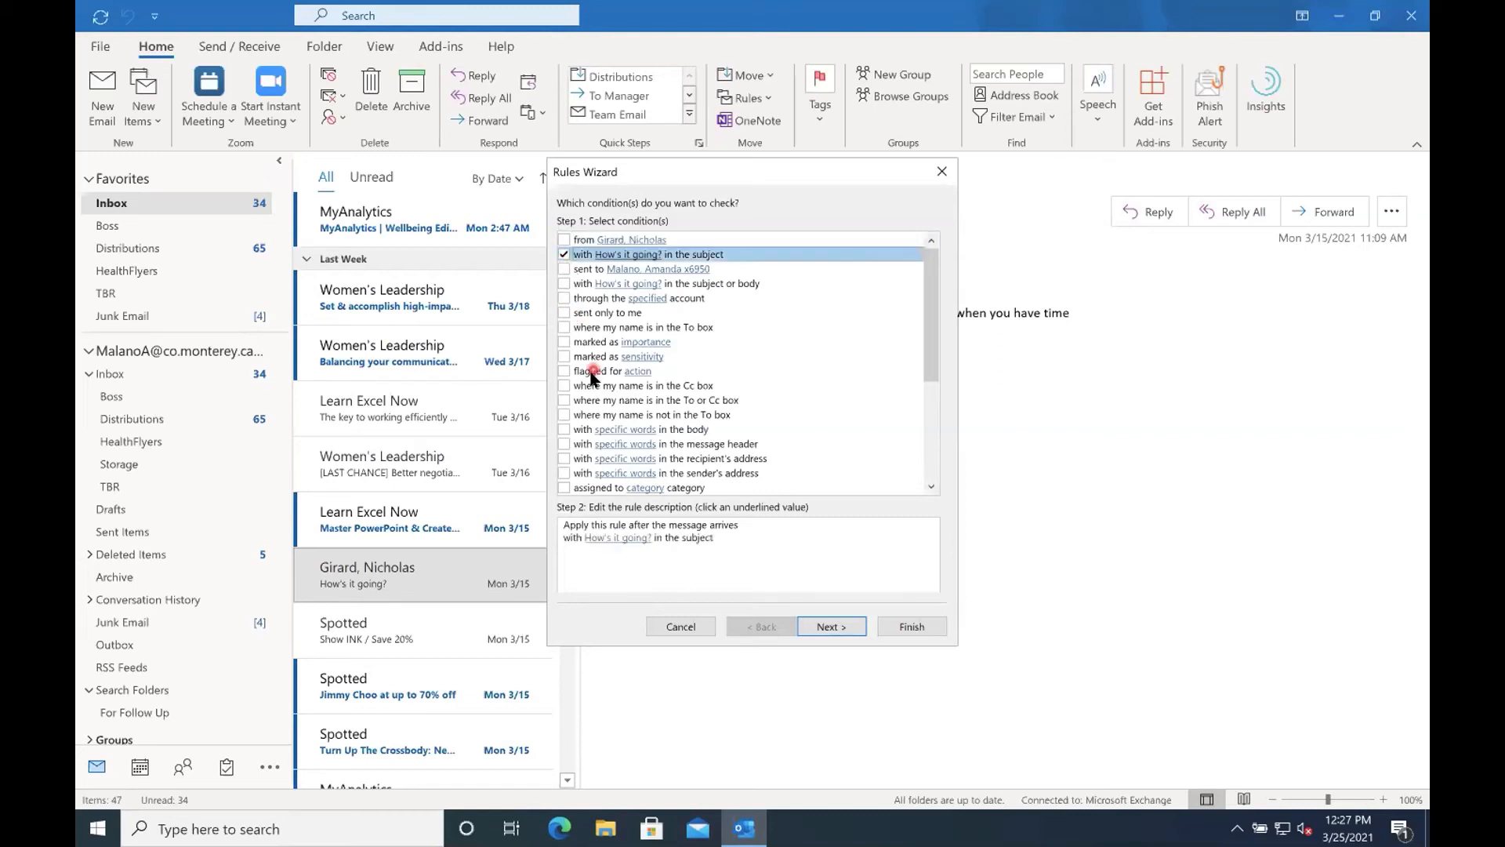
click(564, 312)
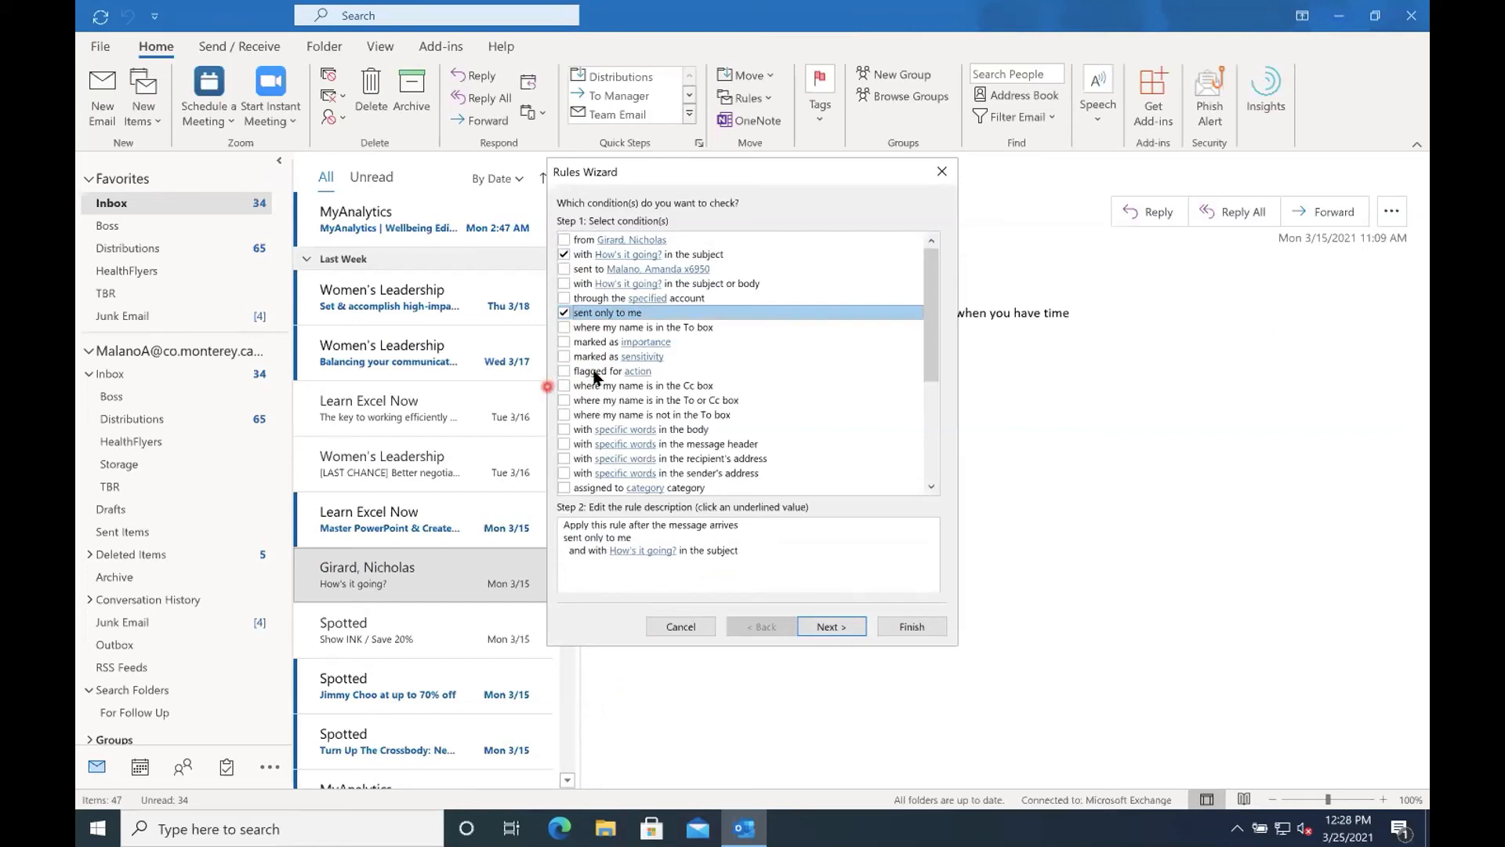
scroll(679, 387, down, 3)
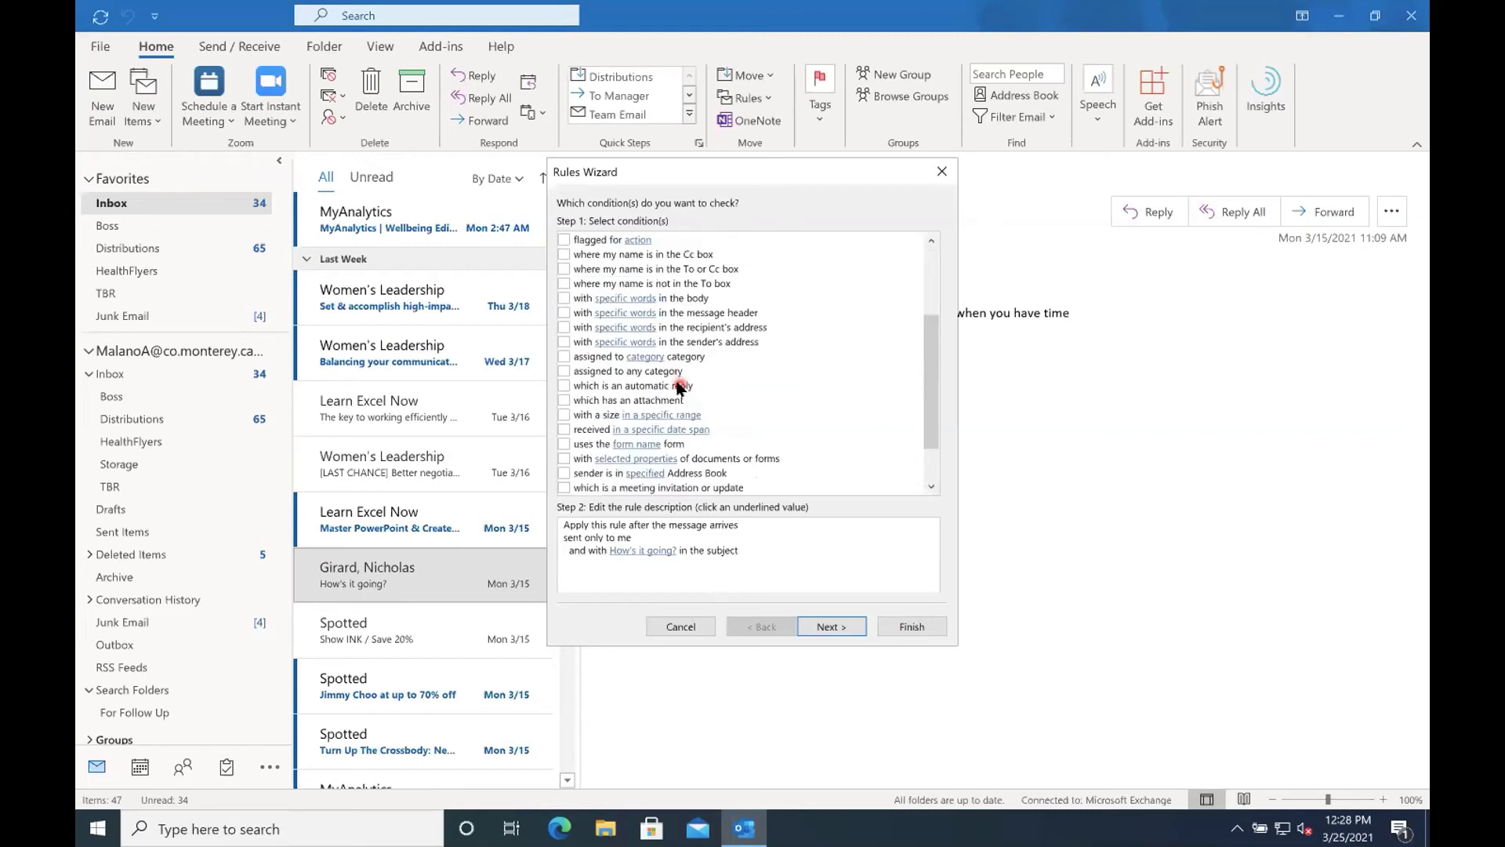
scroll(679, 387, down, 2)
key(Return)
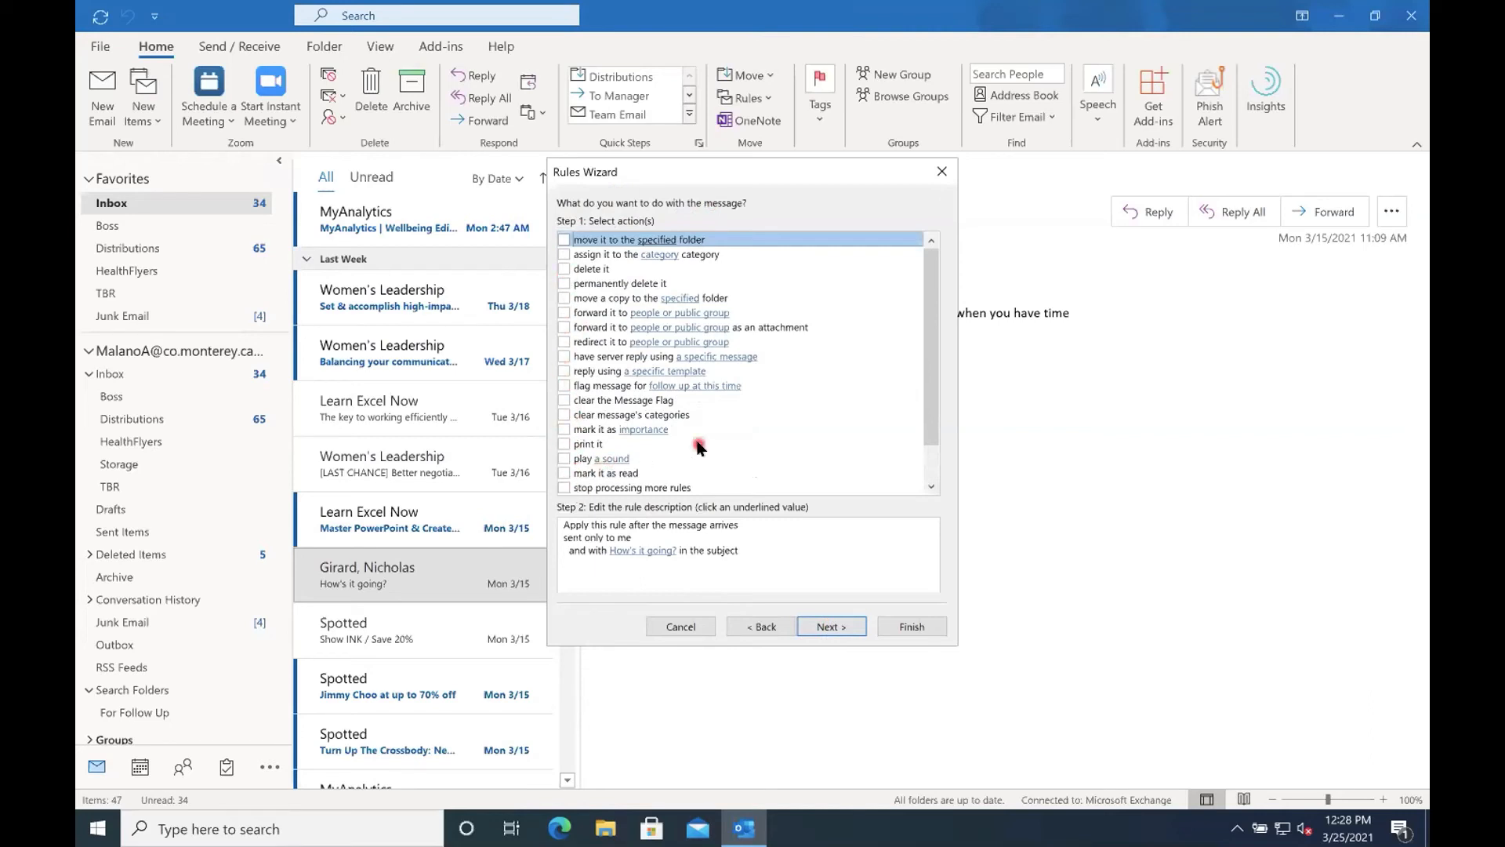
scroll(700, 447, down, 1)
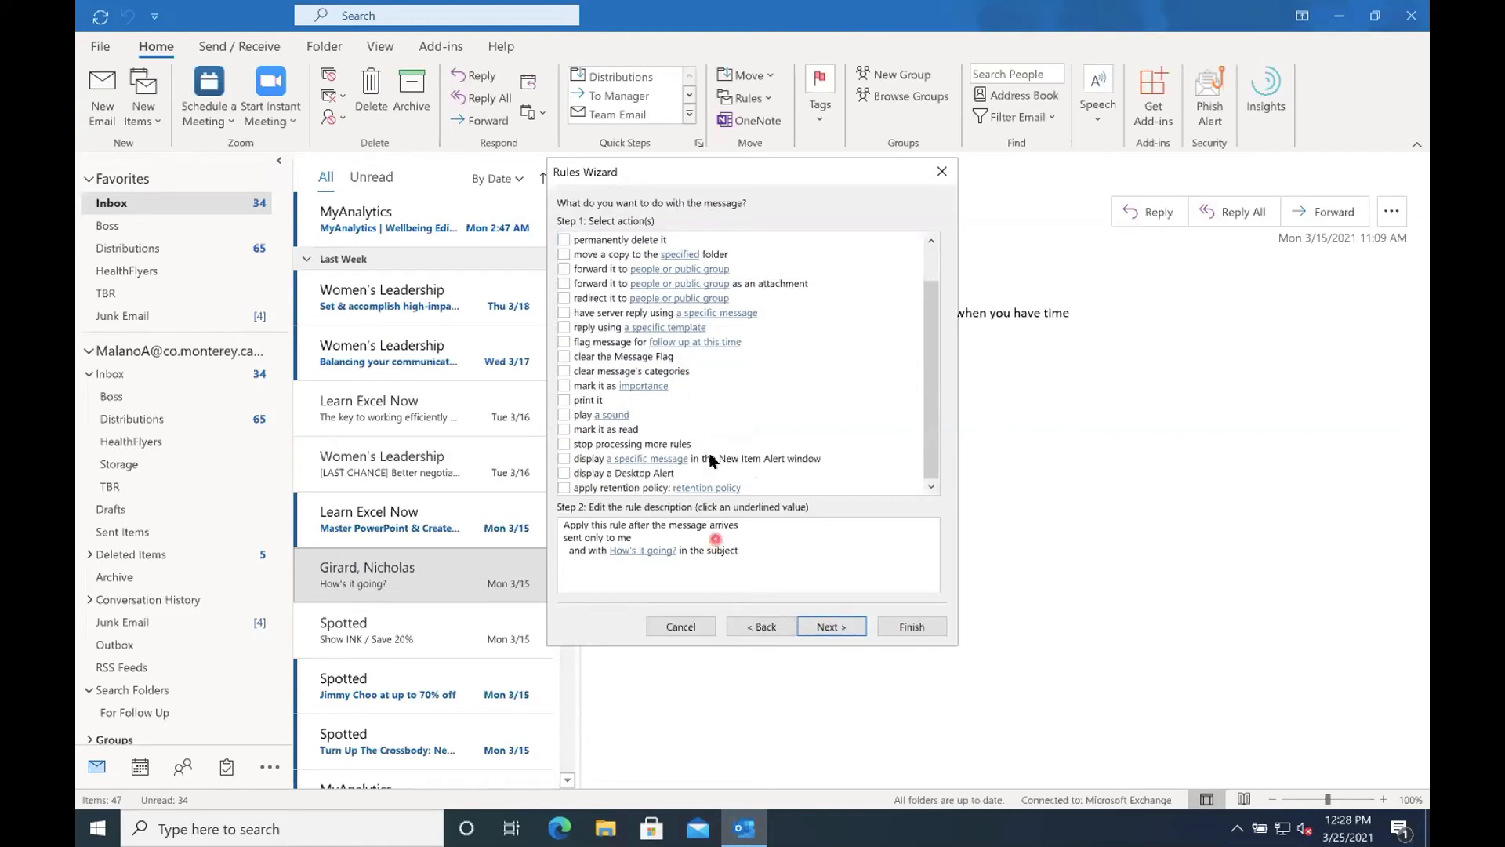
click(703, 628)
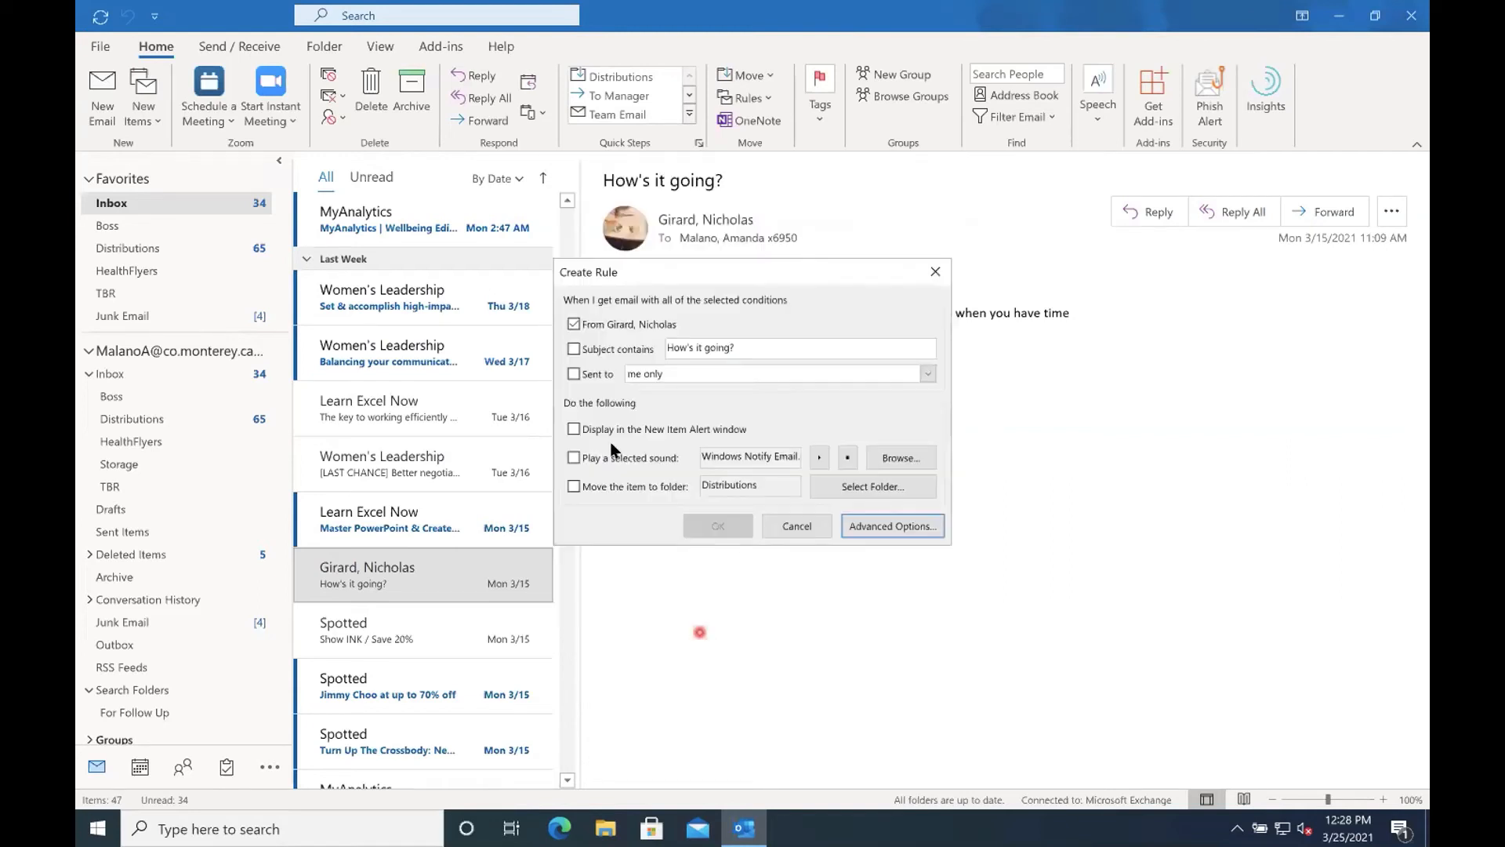
click(822, 527)
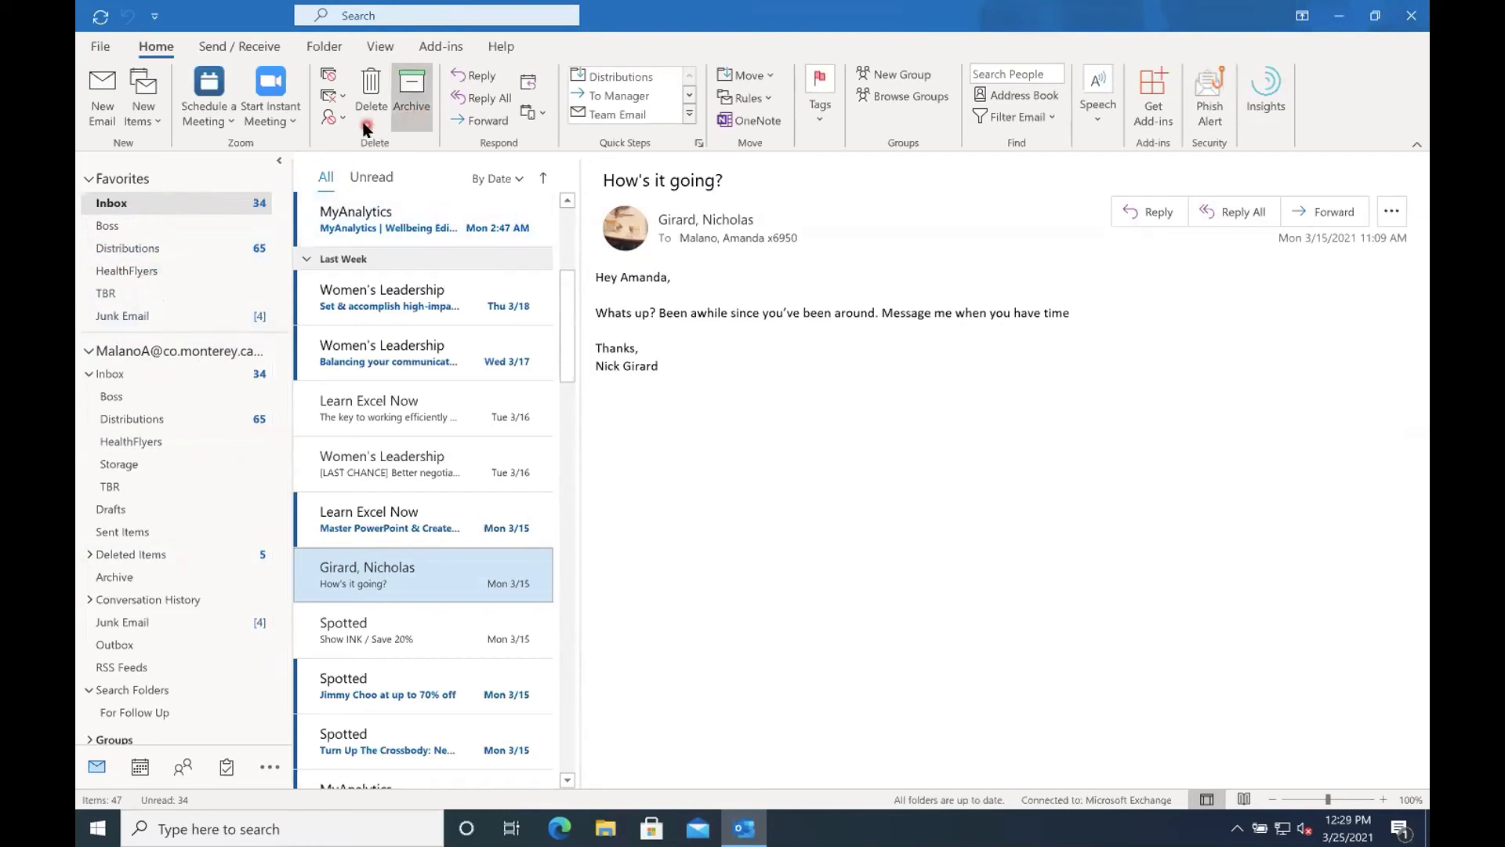
Review the junk email protection levels in Junk Email Options and close without changes.
click(335, 116)
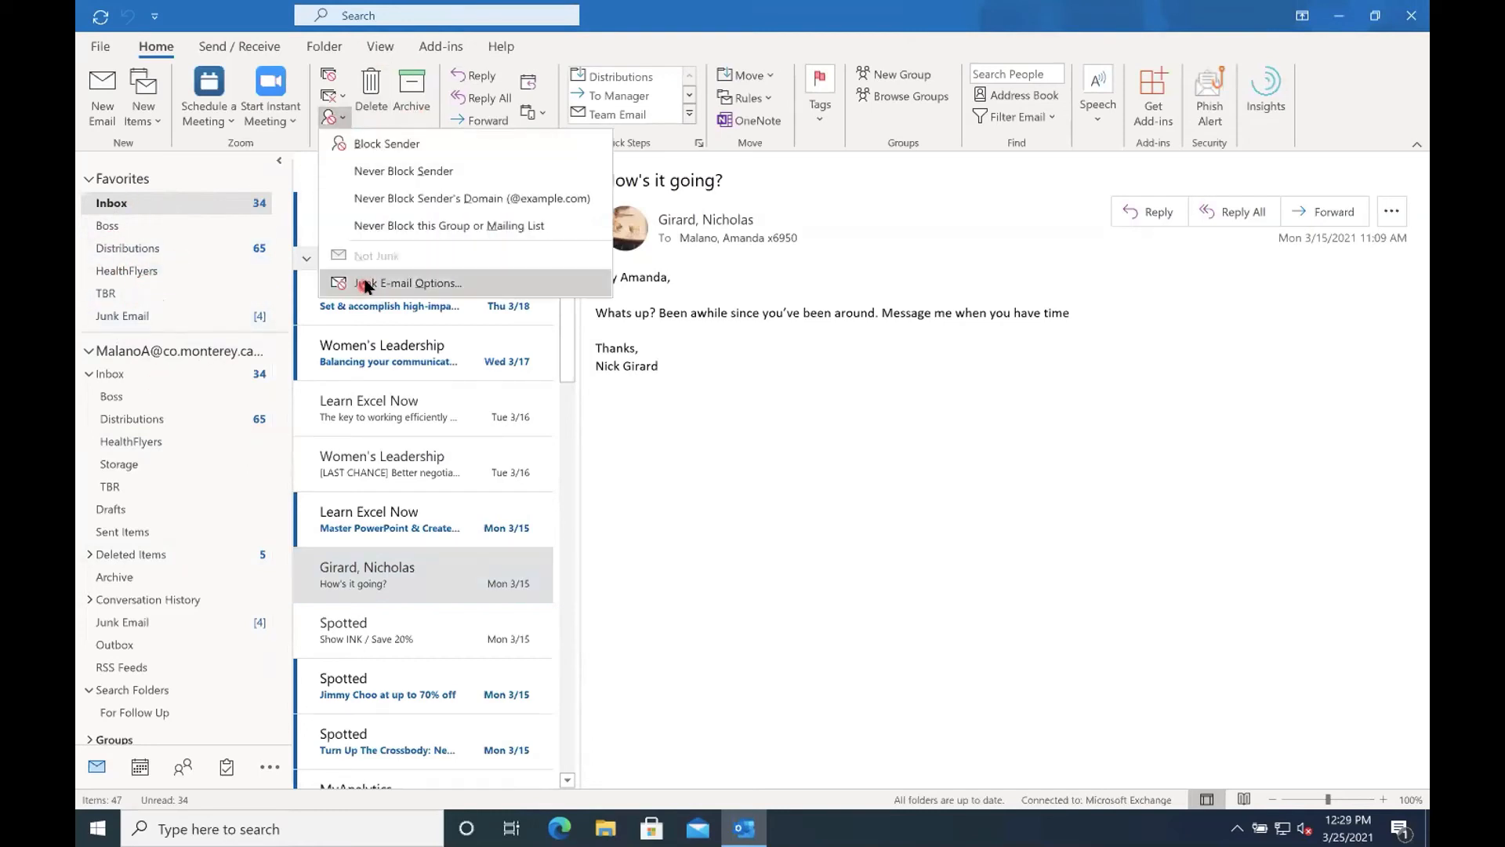
click(367, 285)
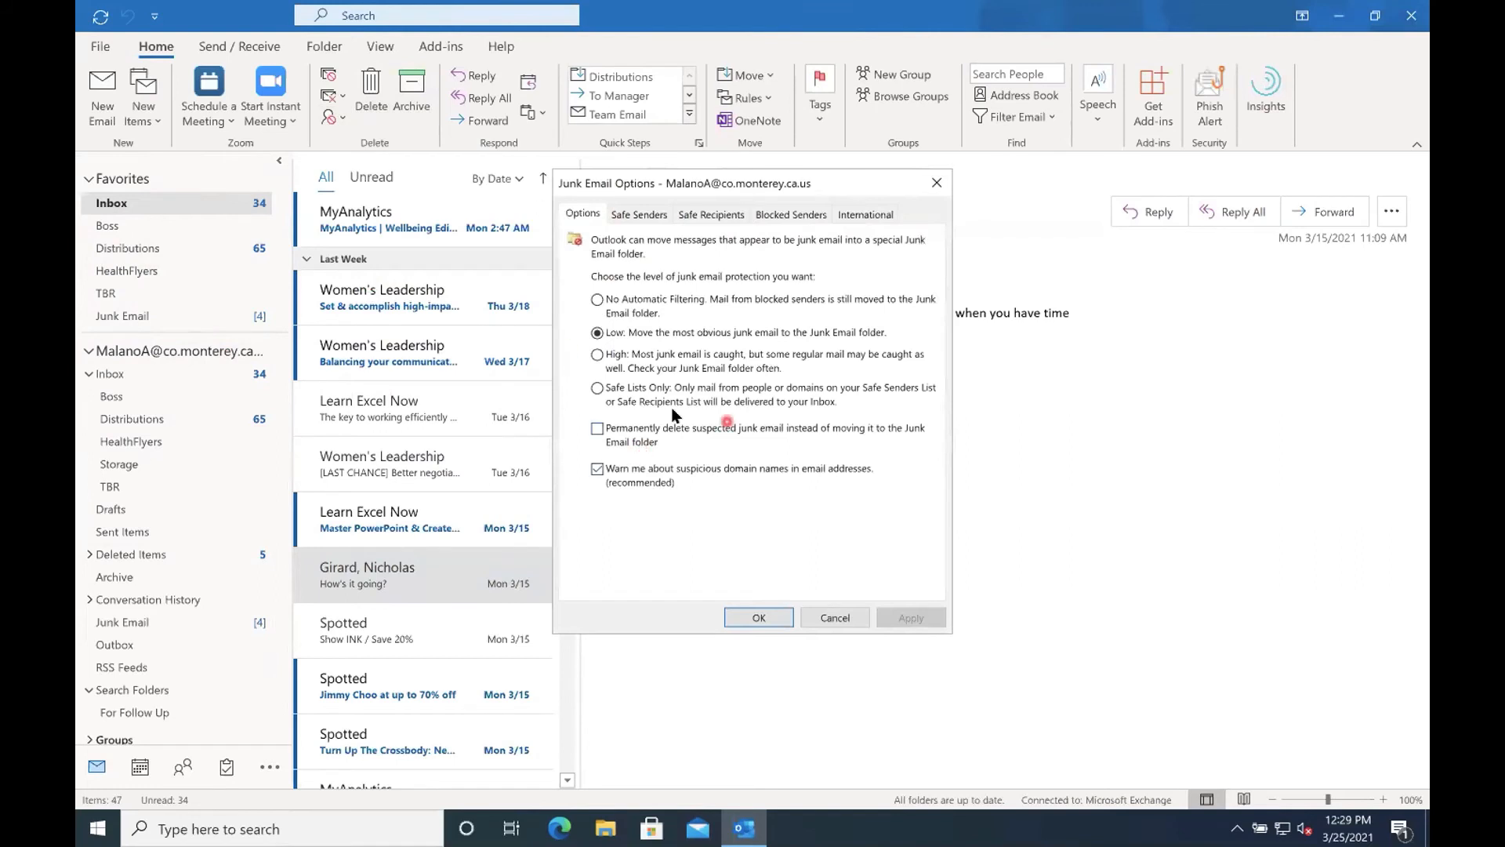
click(836, 618)
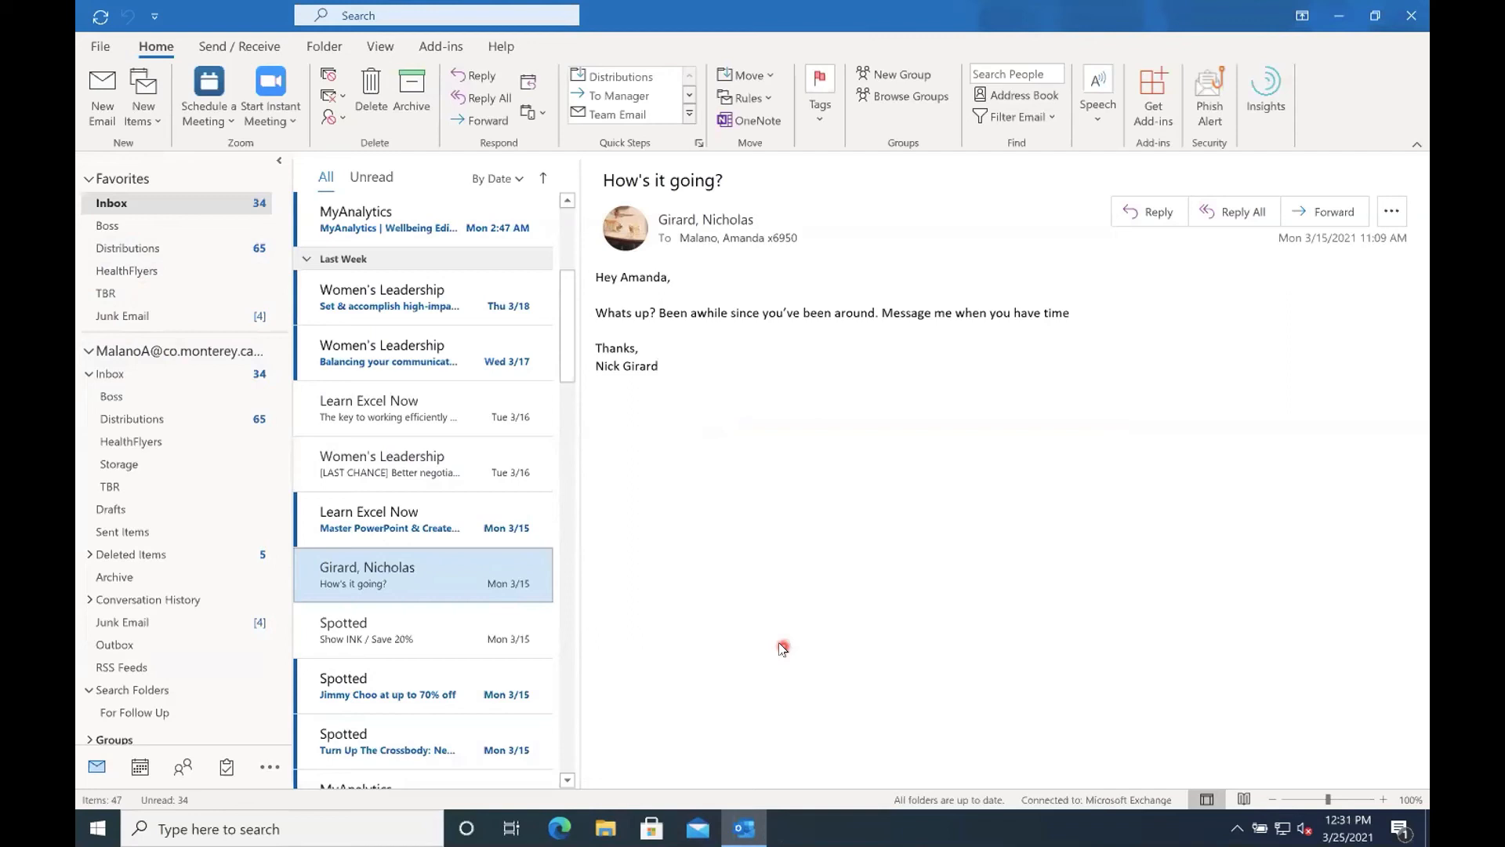
right_click(450, 577)
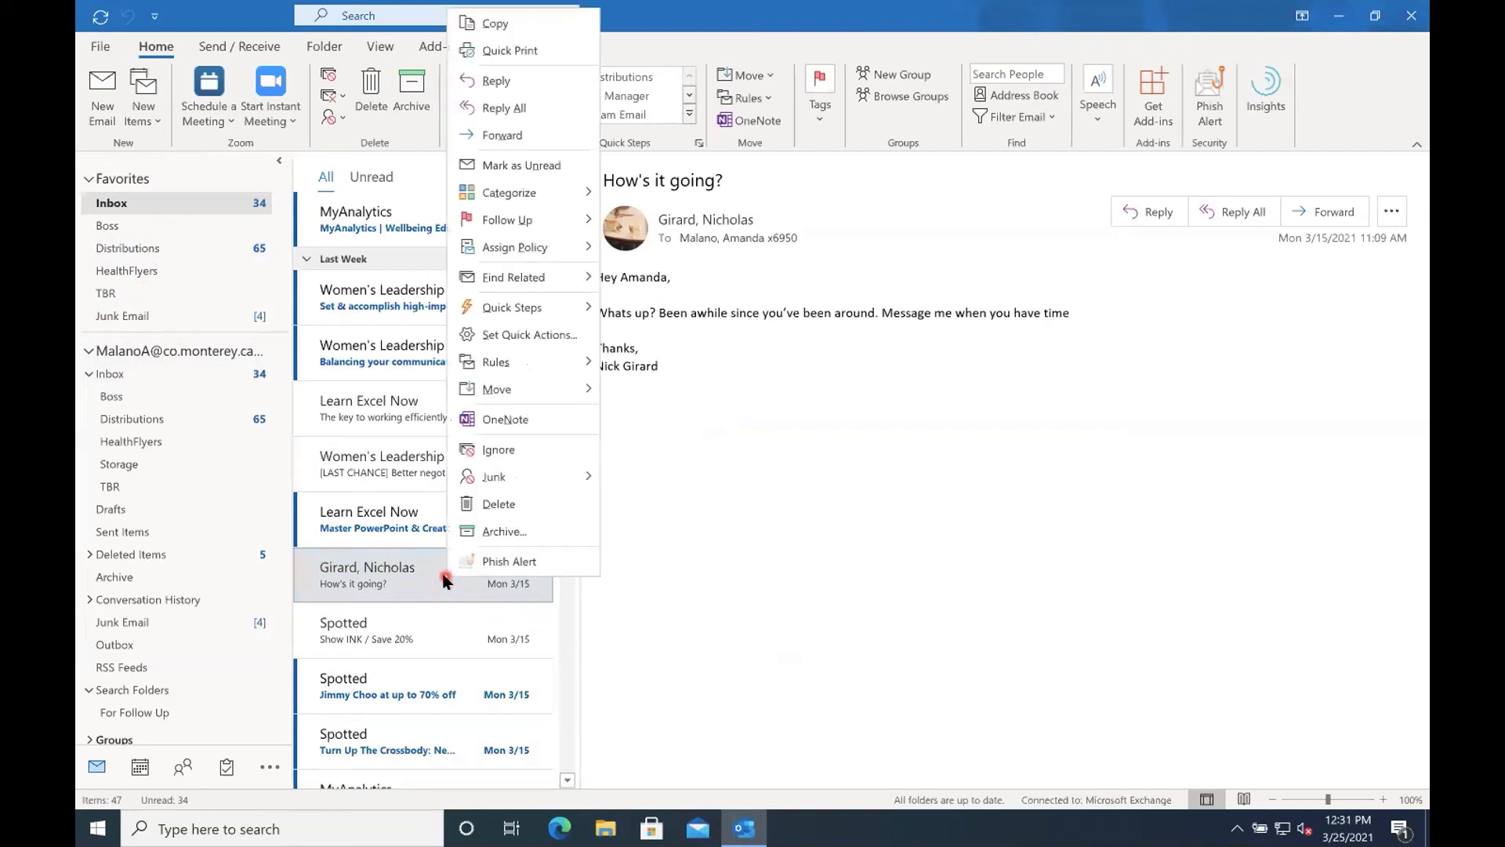
click(497, 363)
click(649, 392)
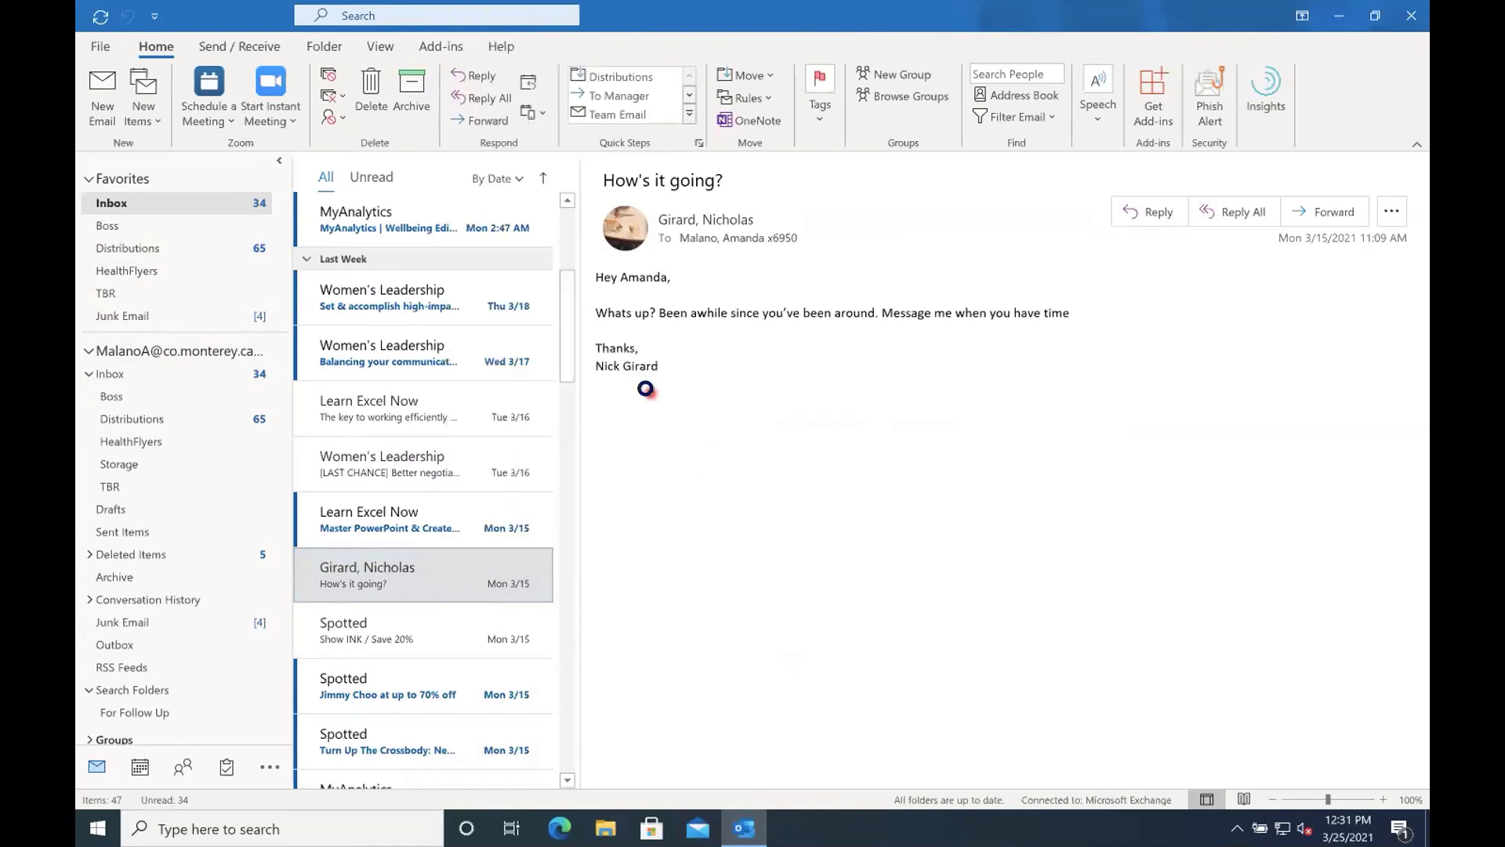
click(797, 526)
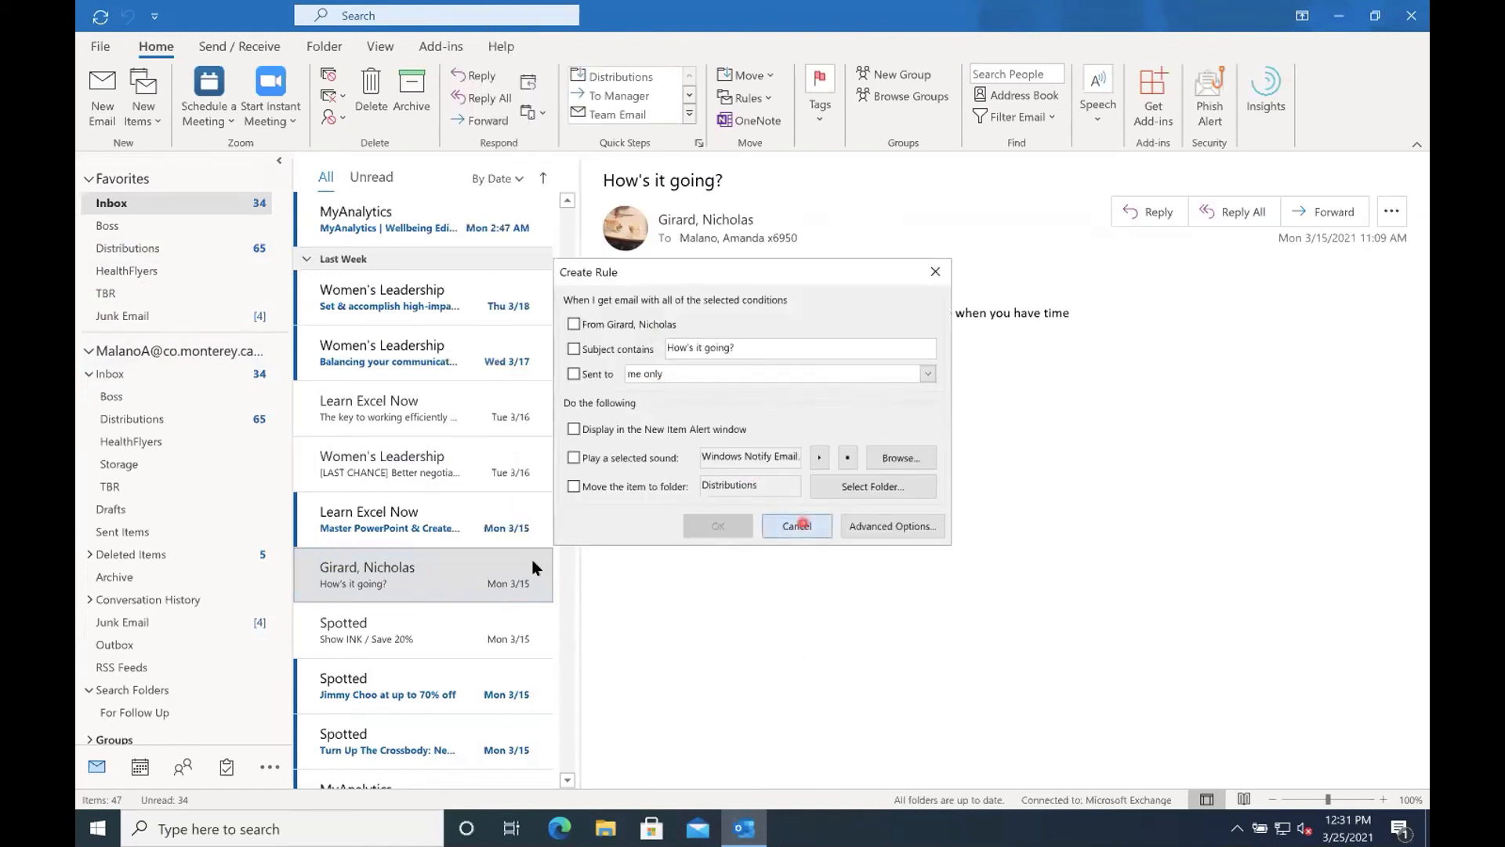
Review the HRMorning rule's description and its available change options in Rules and Alerts without saving changes.
right_click(404, 570)
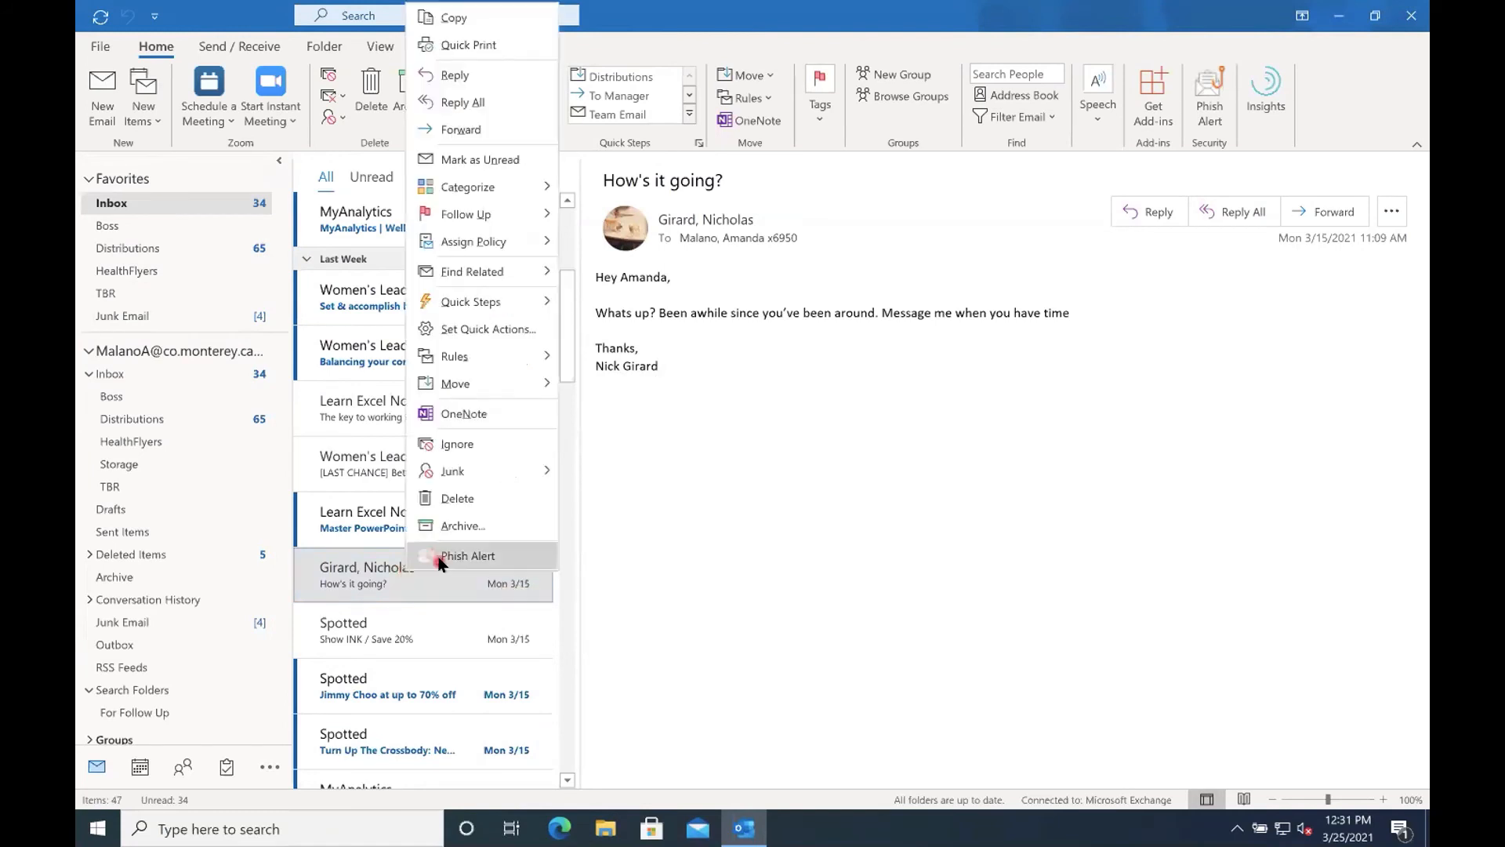
mouse_move(458, 361)
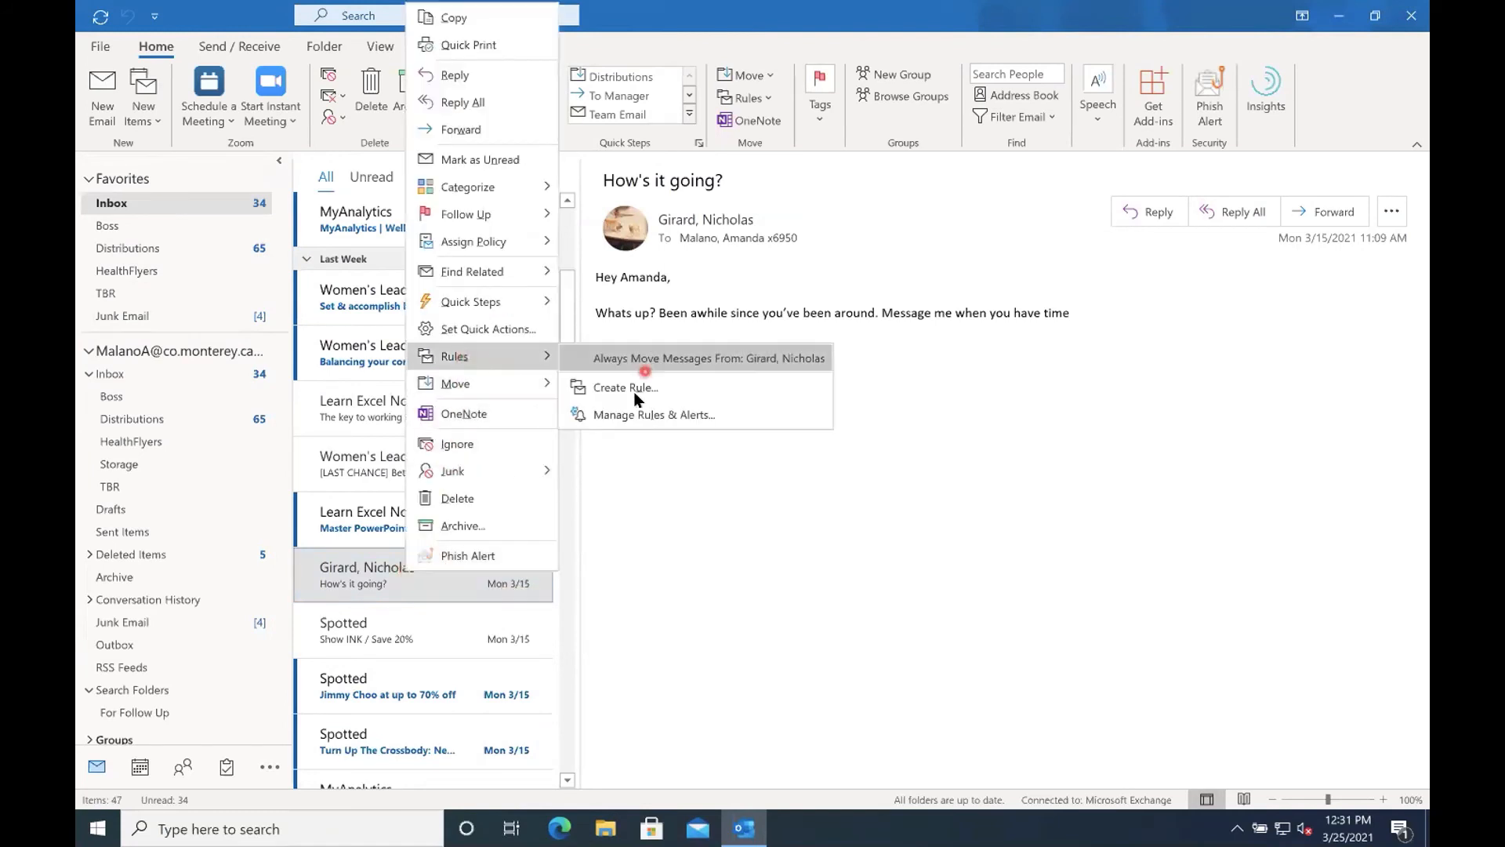
click(636, 414)
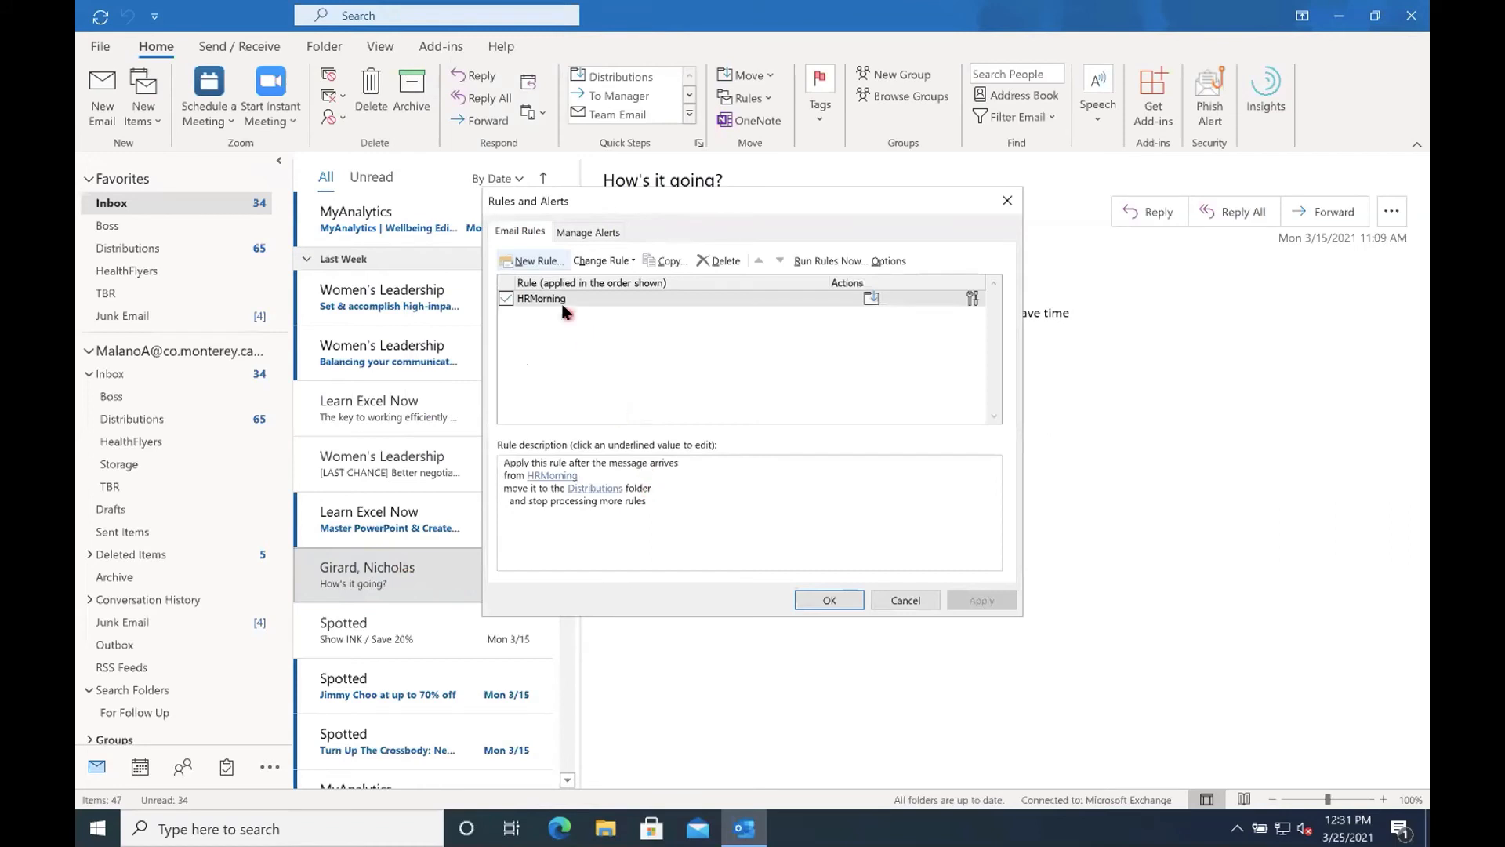
click(603, 261)
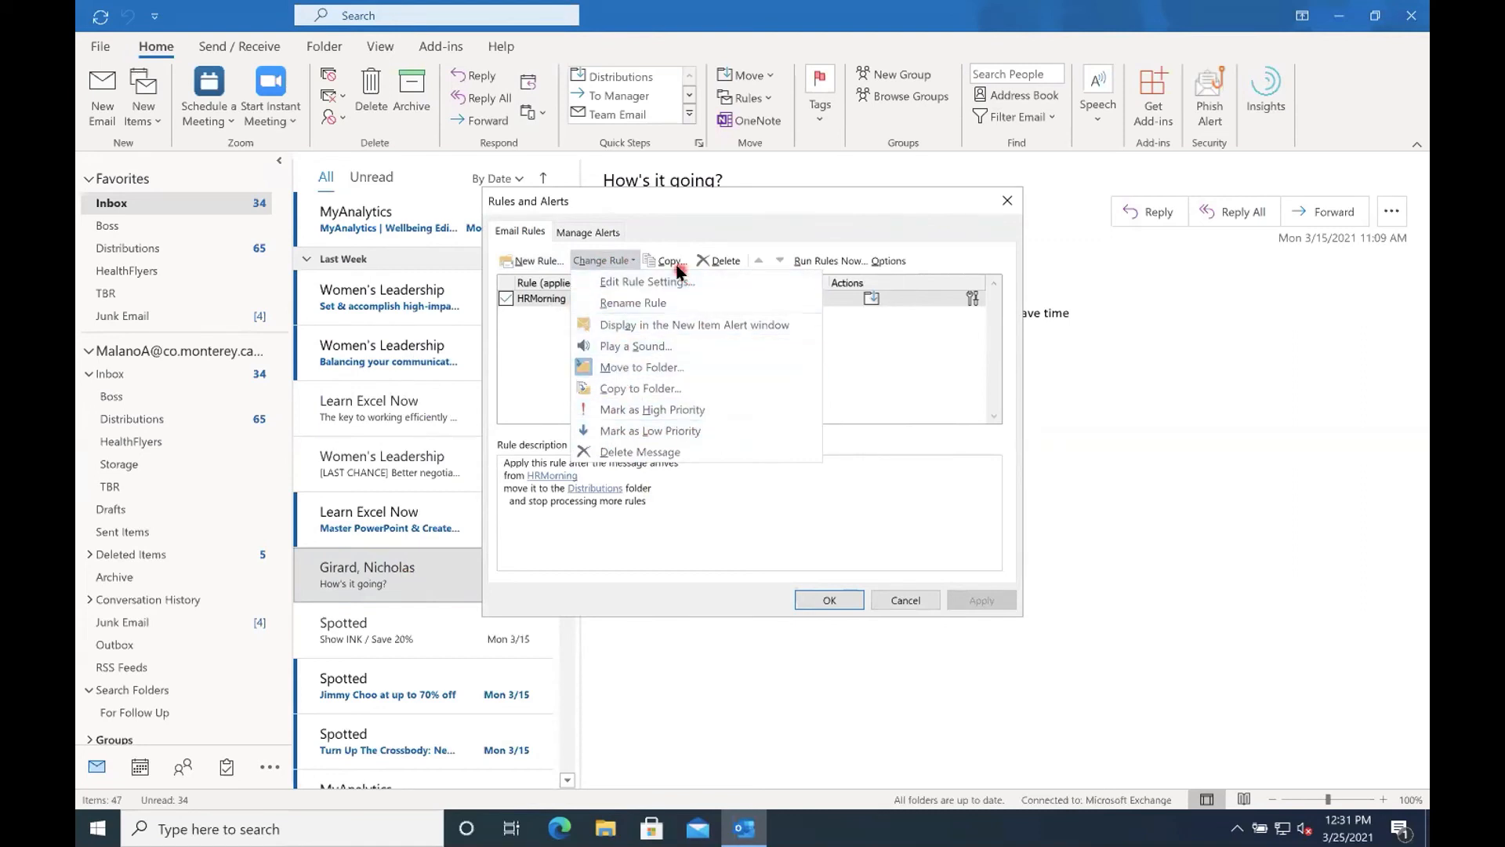
click(577, 517)
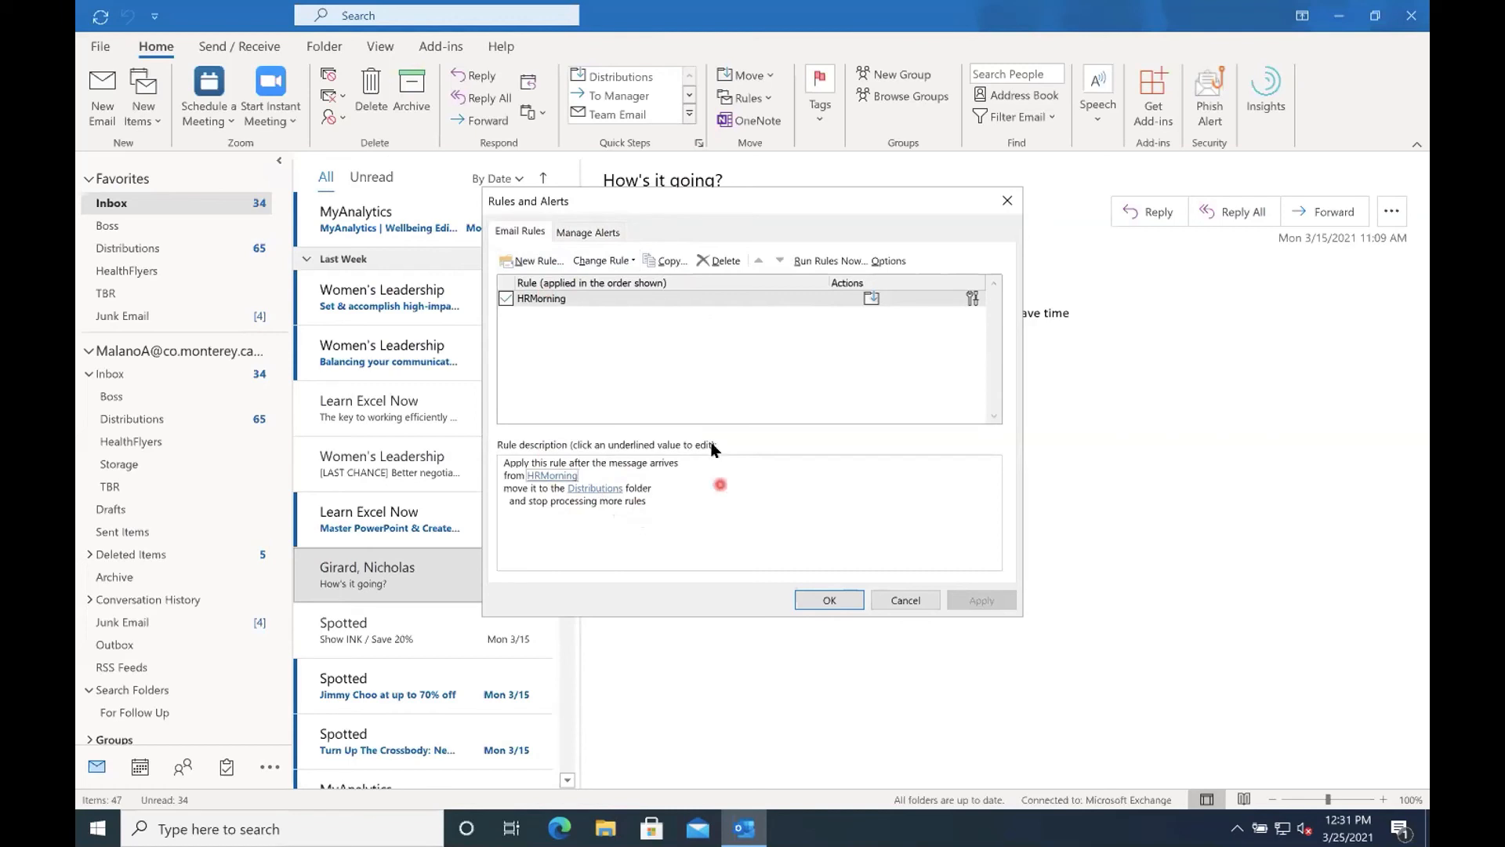
click(902, 601)
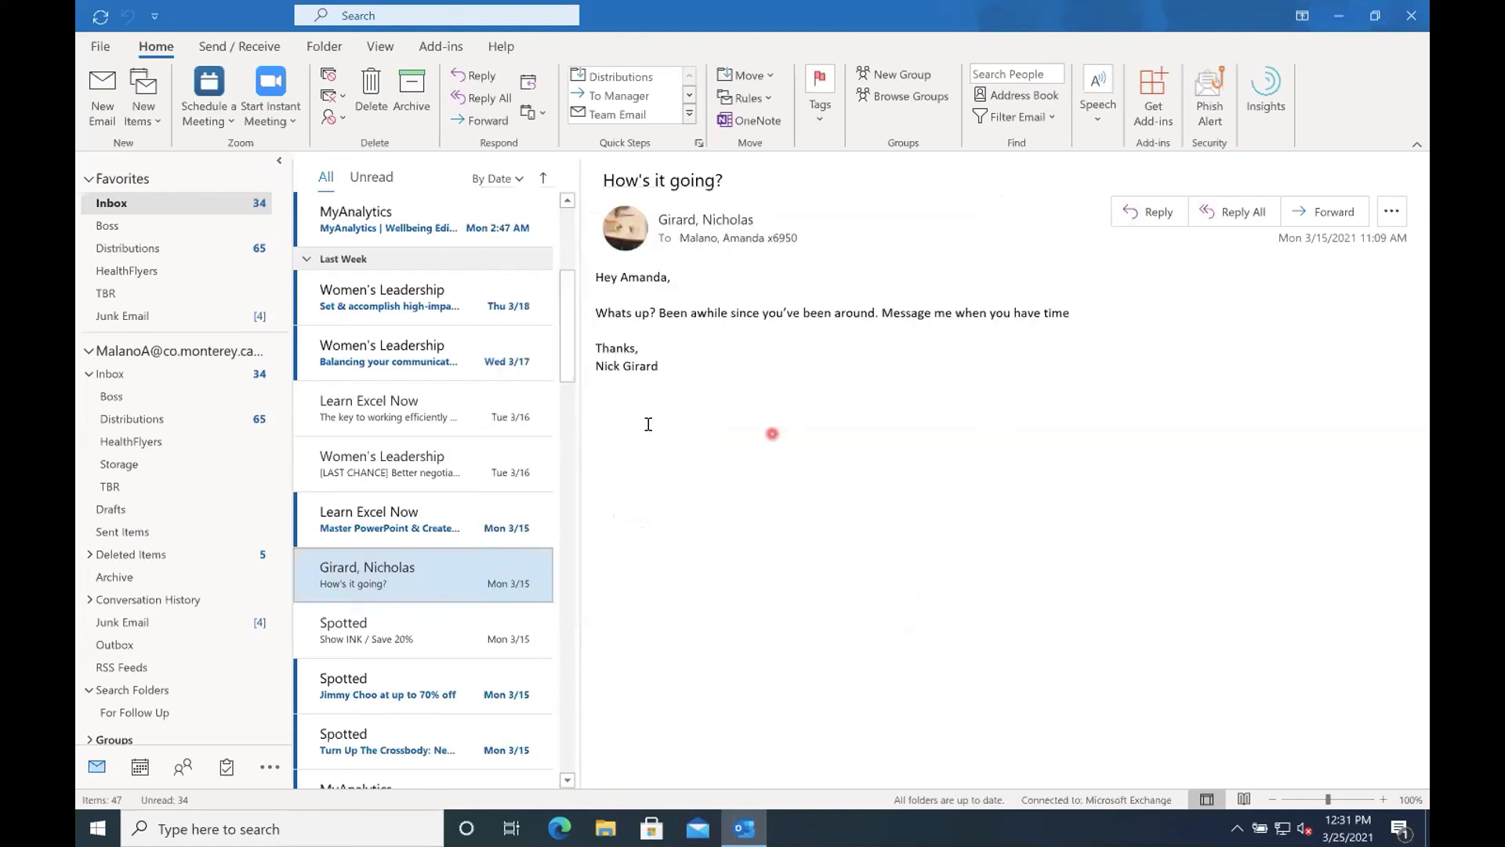
Start a custom rule from the "How's it going?" message and select its subject condition in the advanced options.
right_click(371, 568)
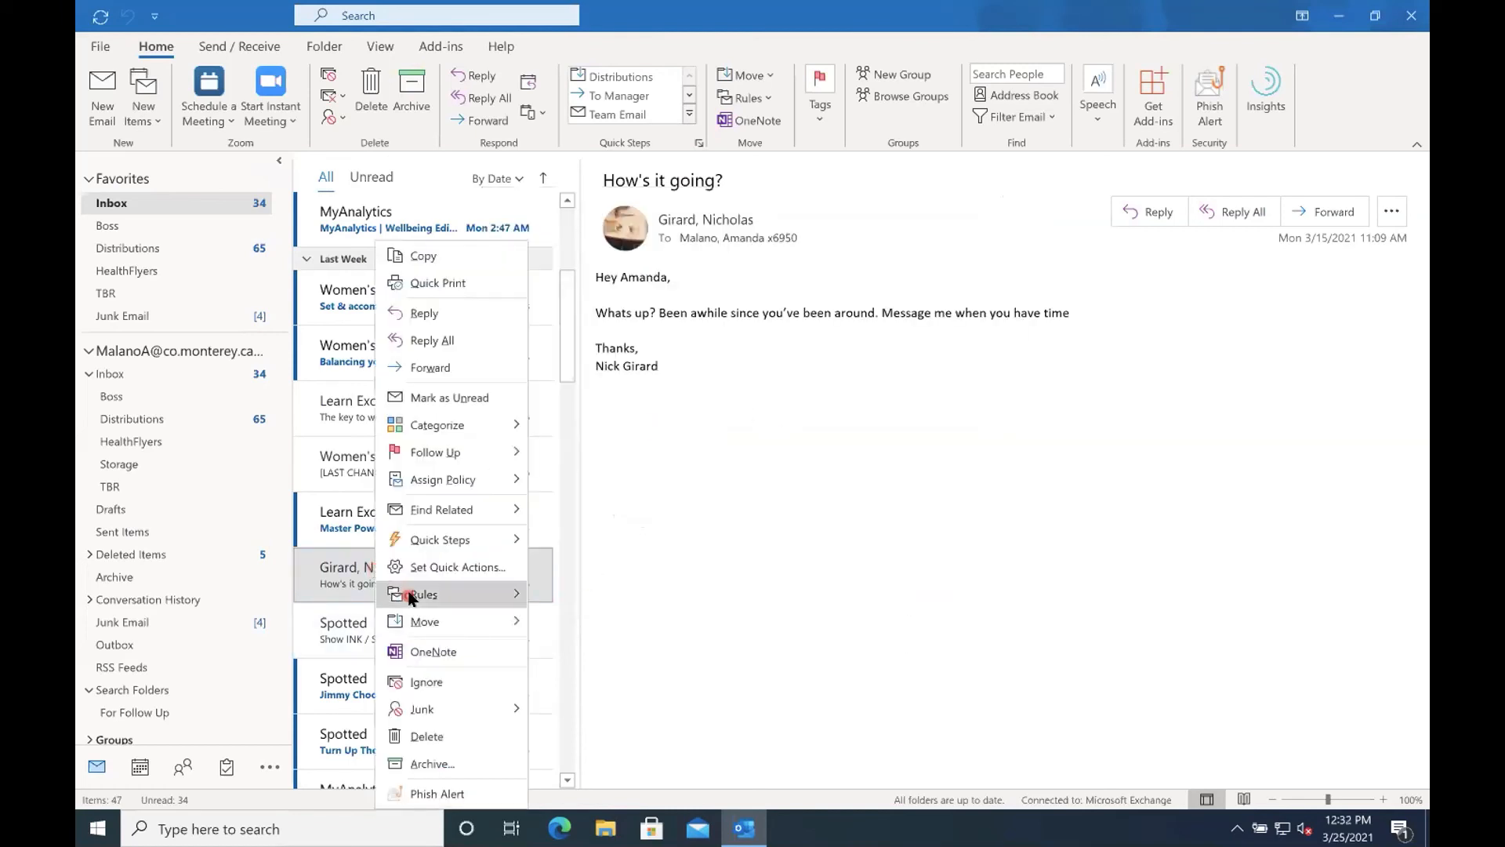
mouse_move(415, 596)
click(593, 630)
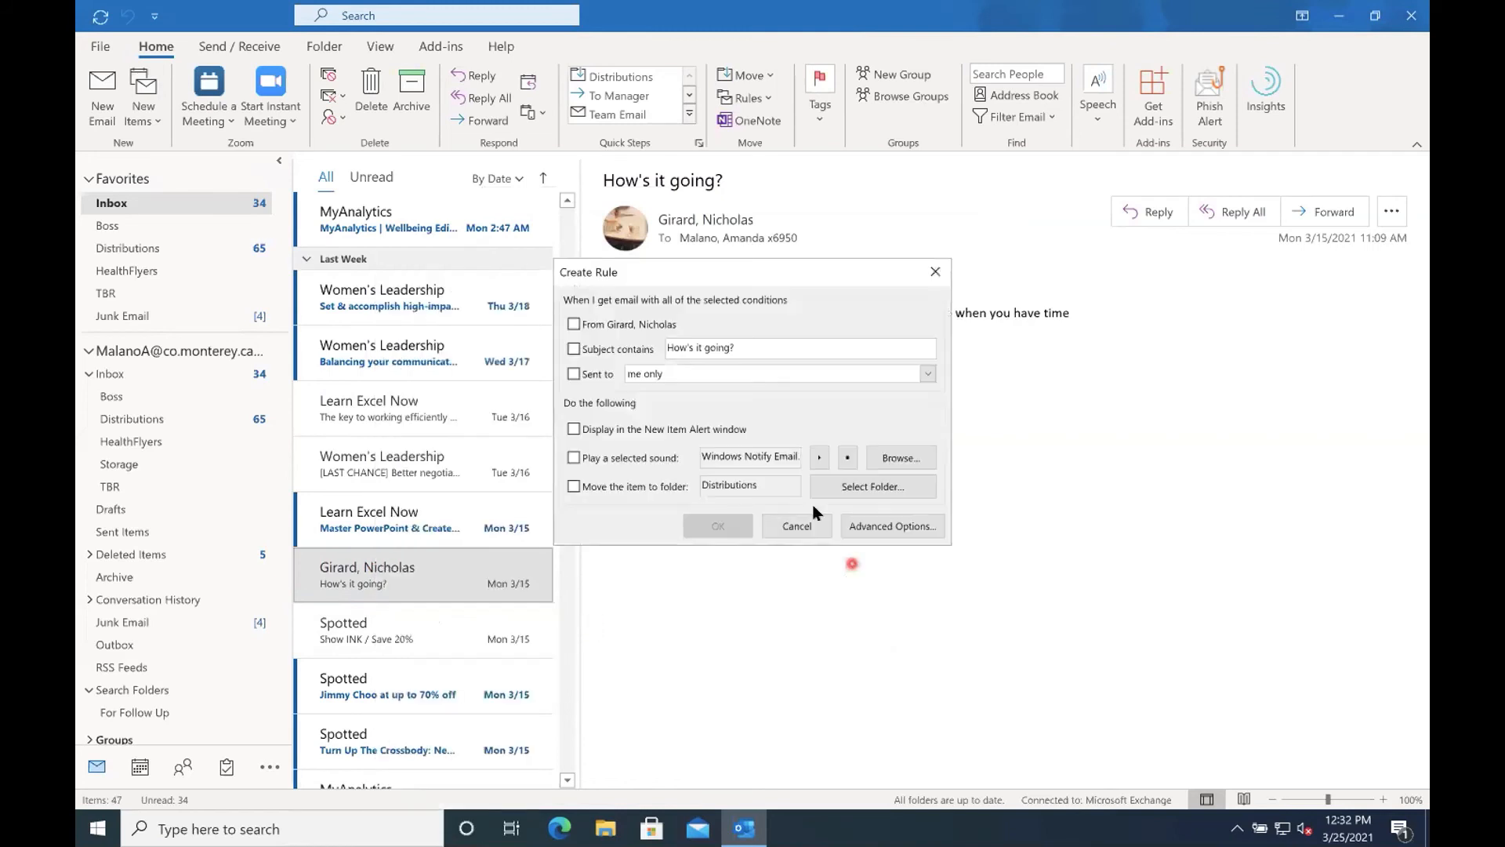
click(590, 350)
click(577, 351)
click(893, 527)
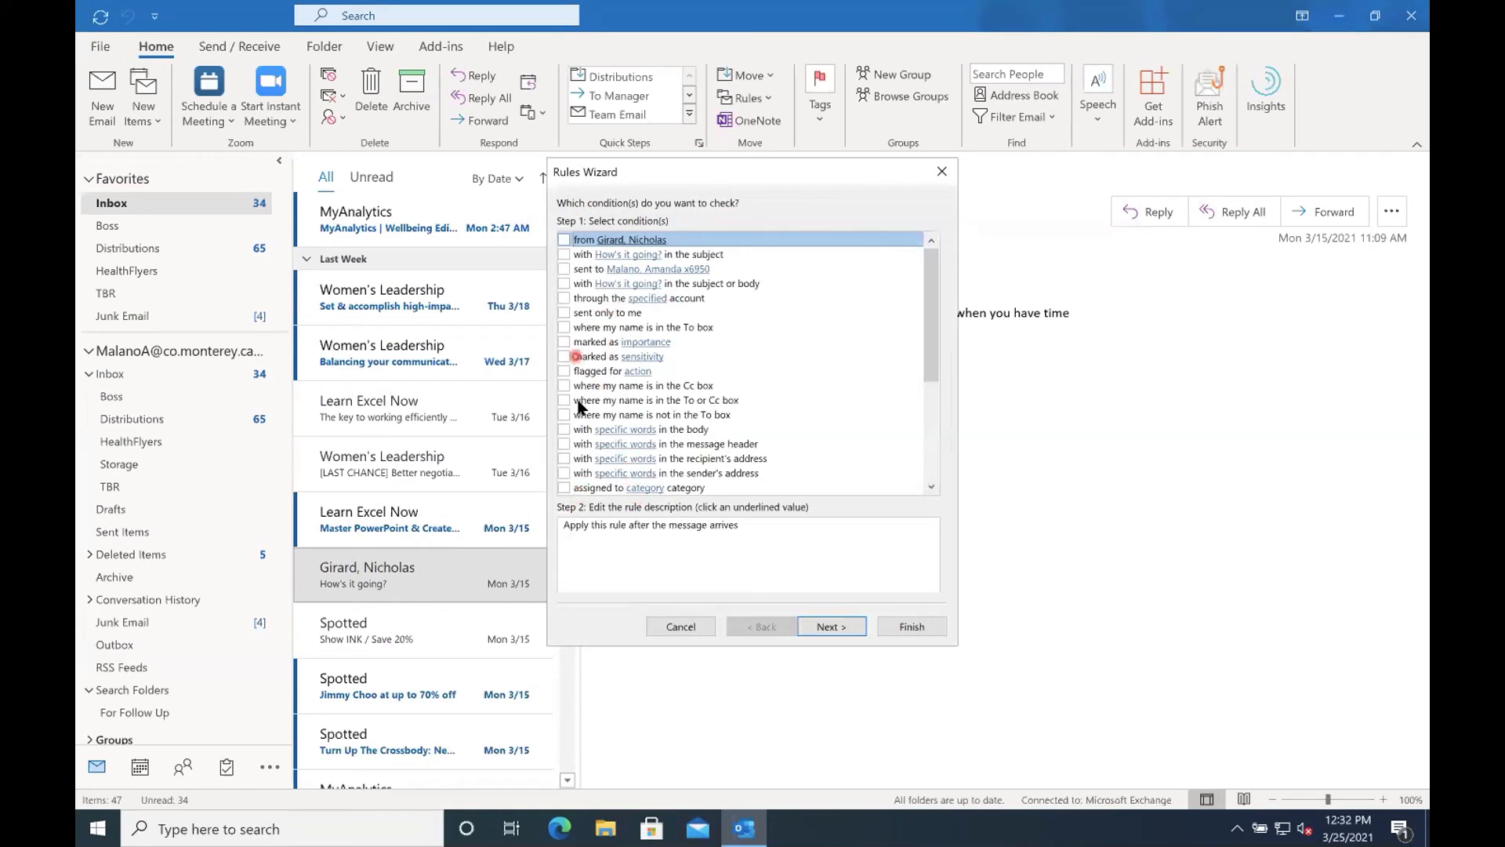
click(565, 255)
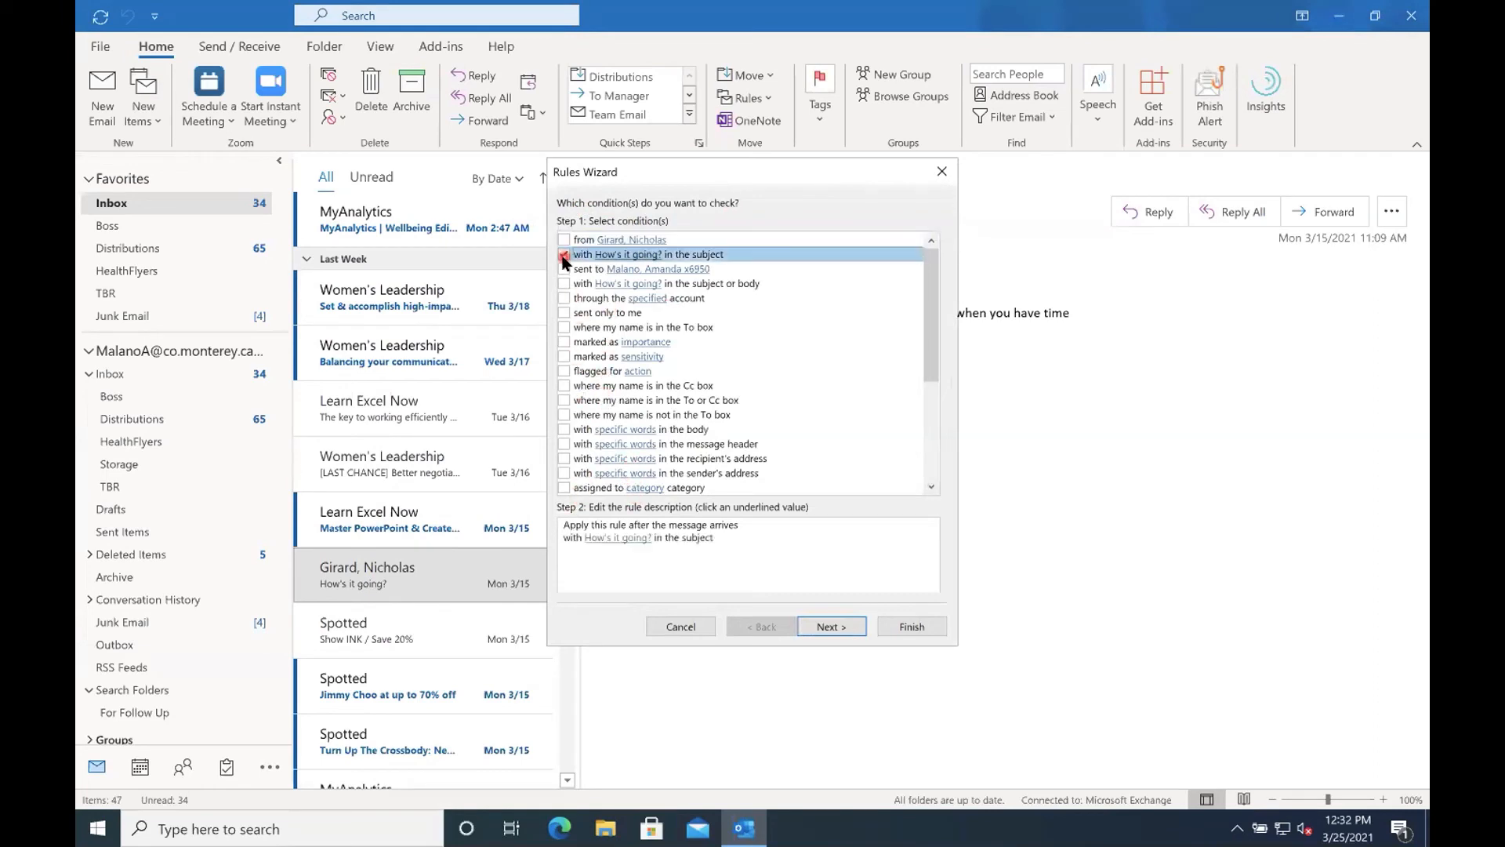
Try the conditions "sent only to me" and "where my name is in the To box", and select "where my name is in the Cc box".
click(564, 315)
click(563, 313)
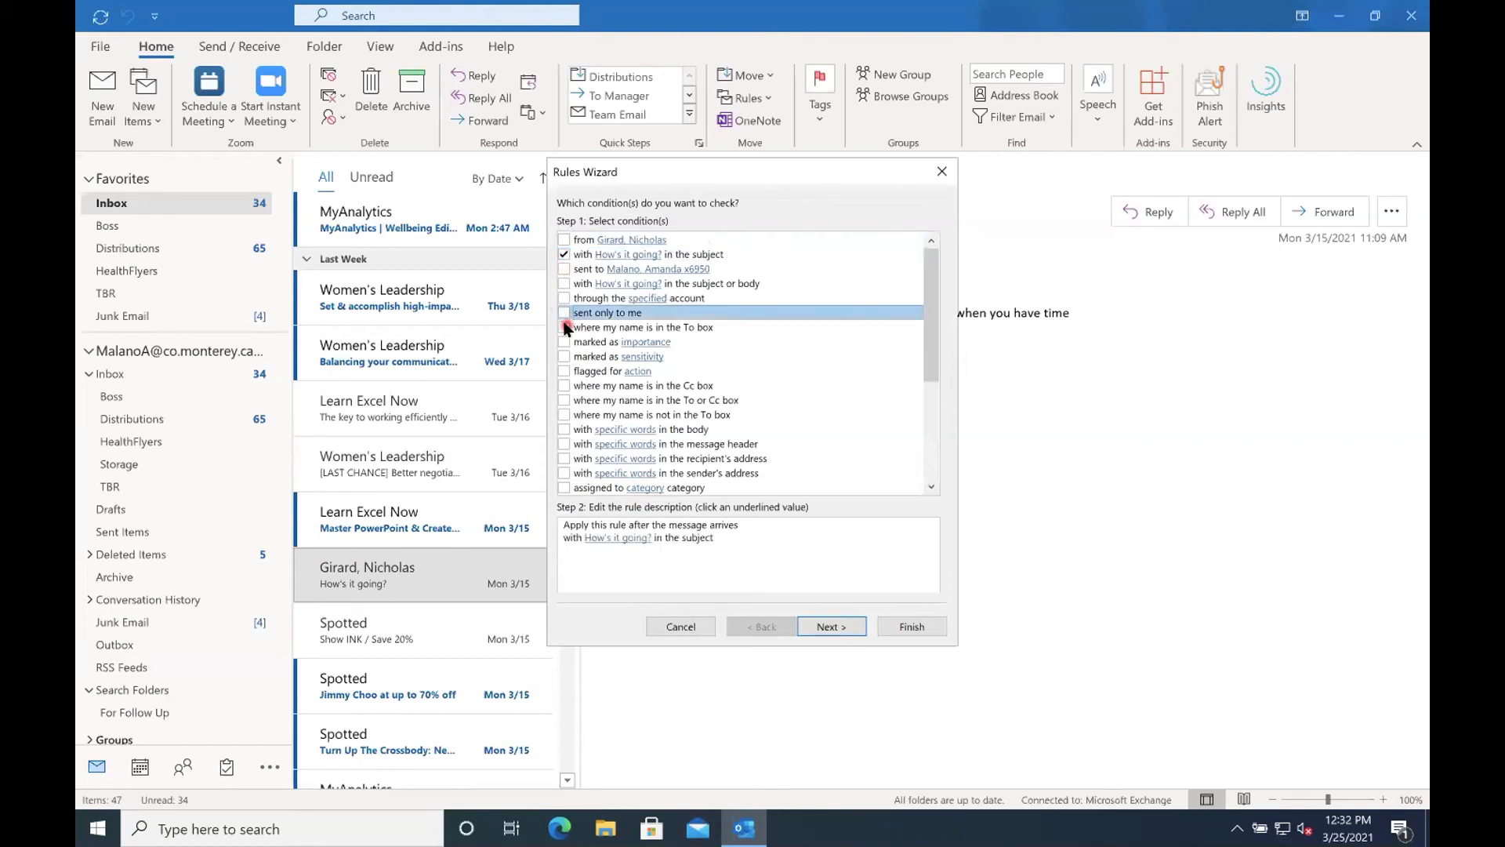
click(564, 327)
click(613, 566)
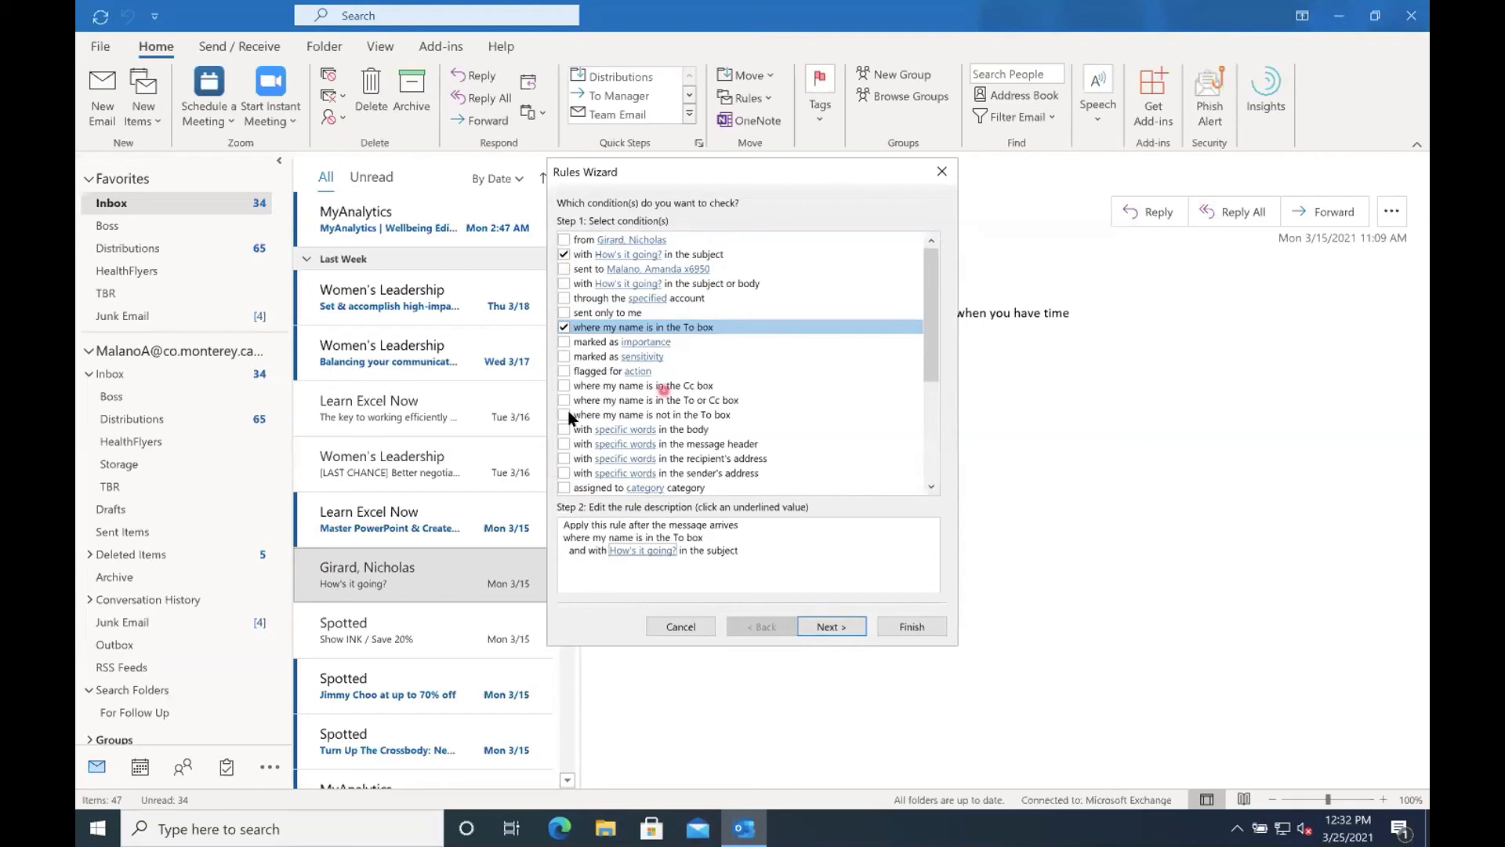
click(563, 327)
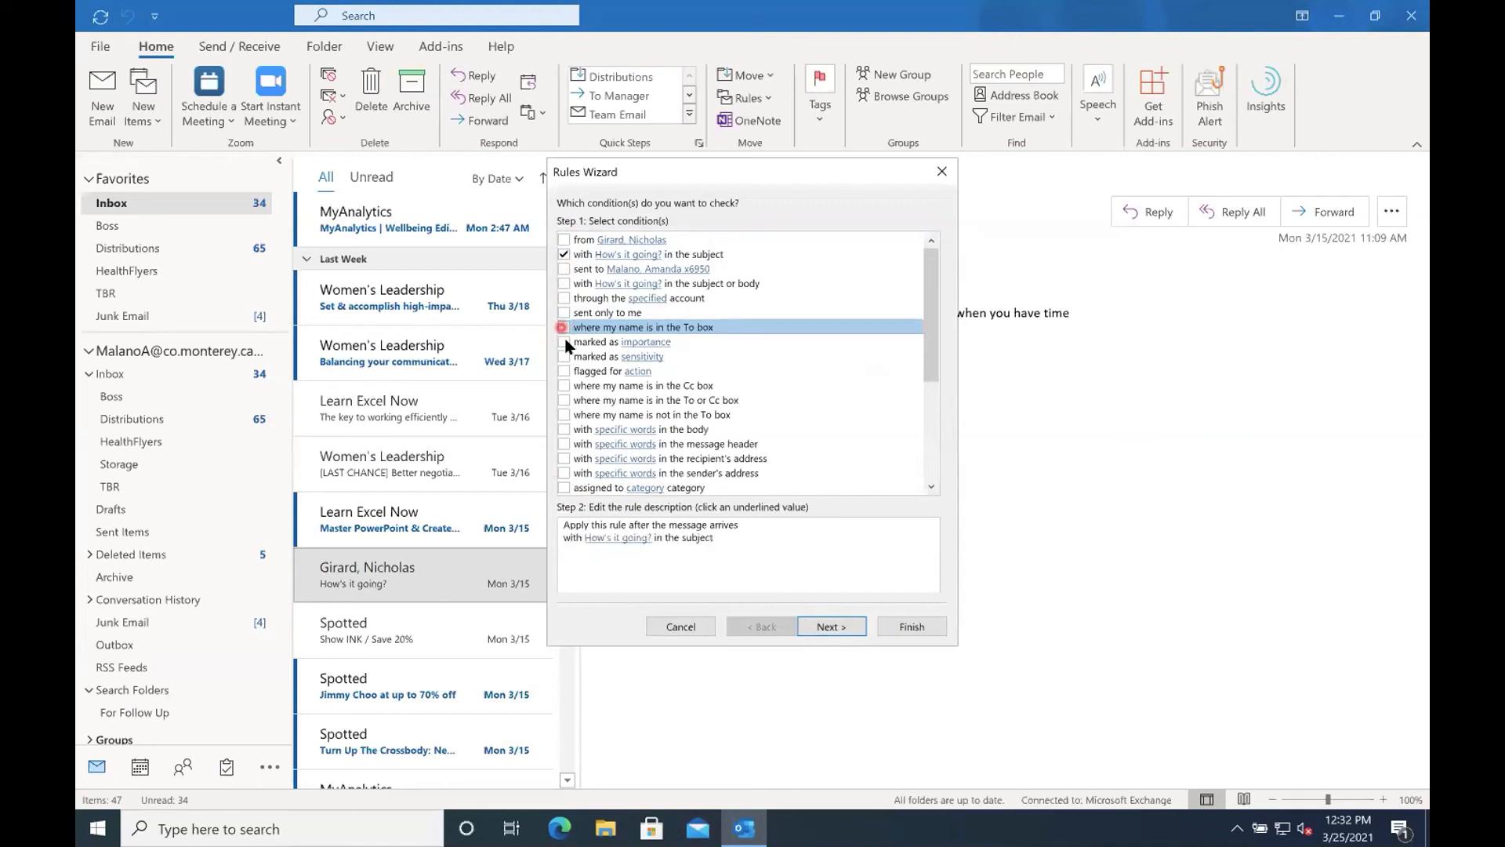
click(565, 386)
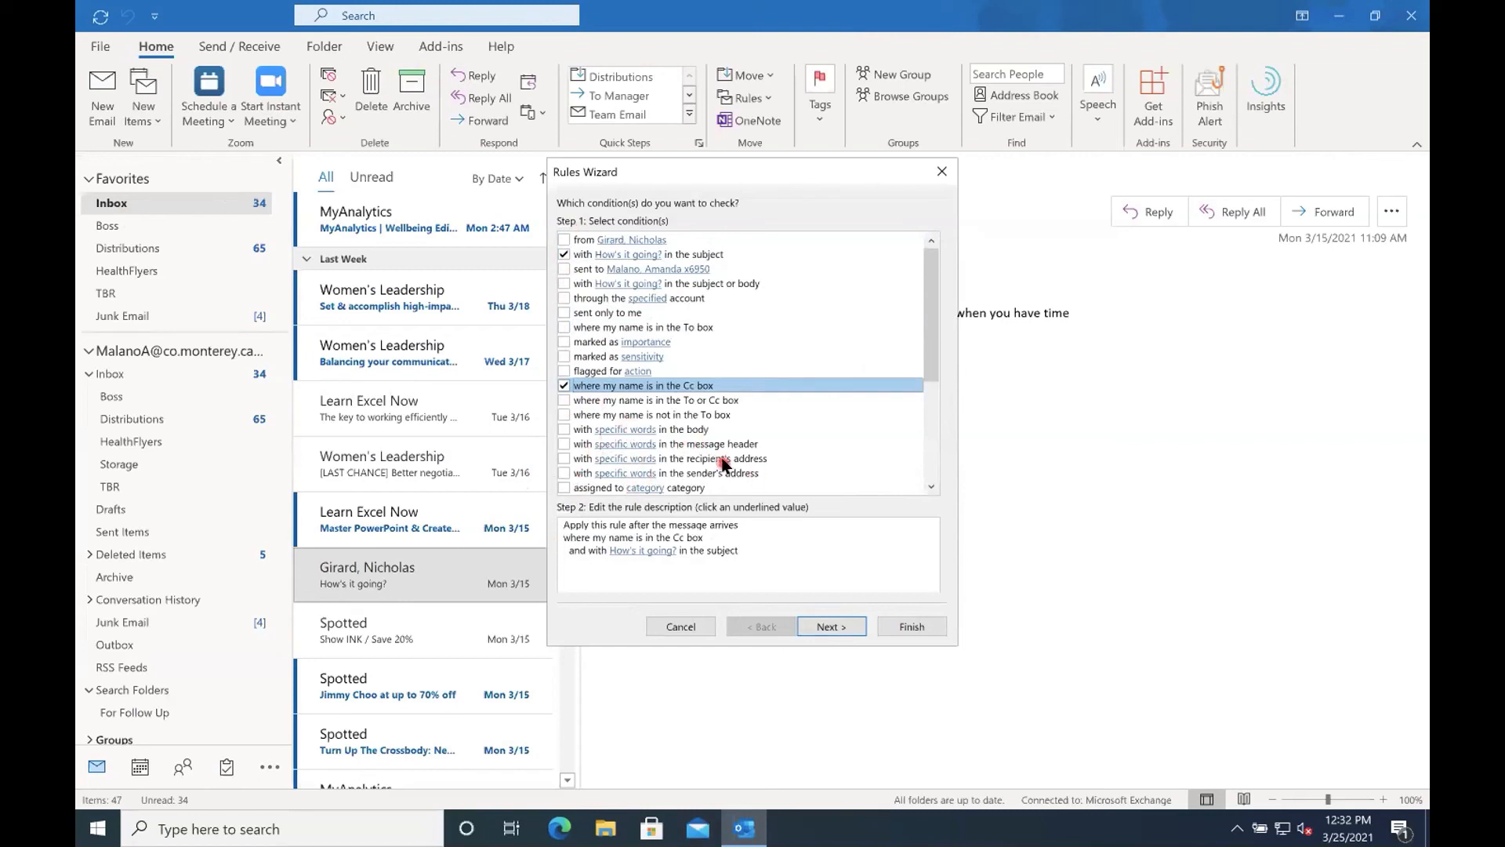
scroll(723, 462, down, 1)
scroll(722, 468, down, 1)
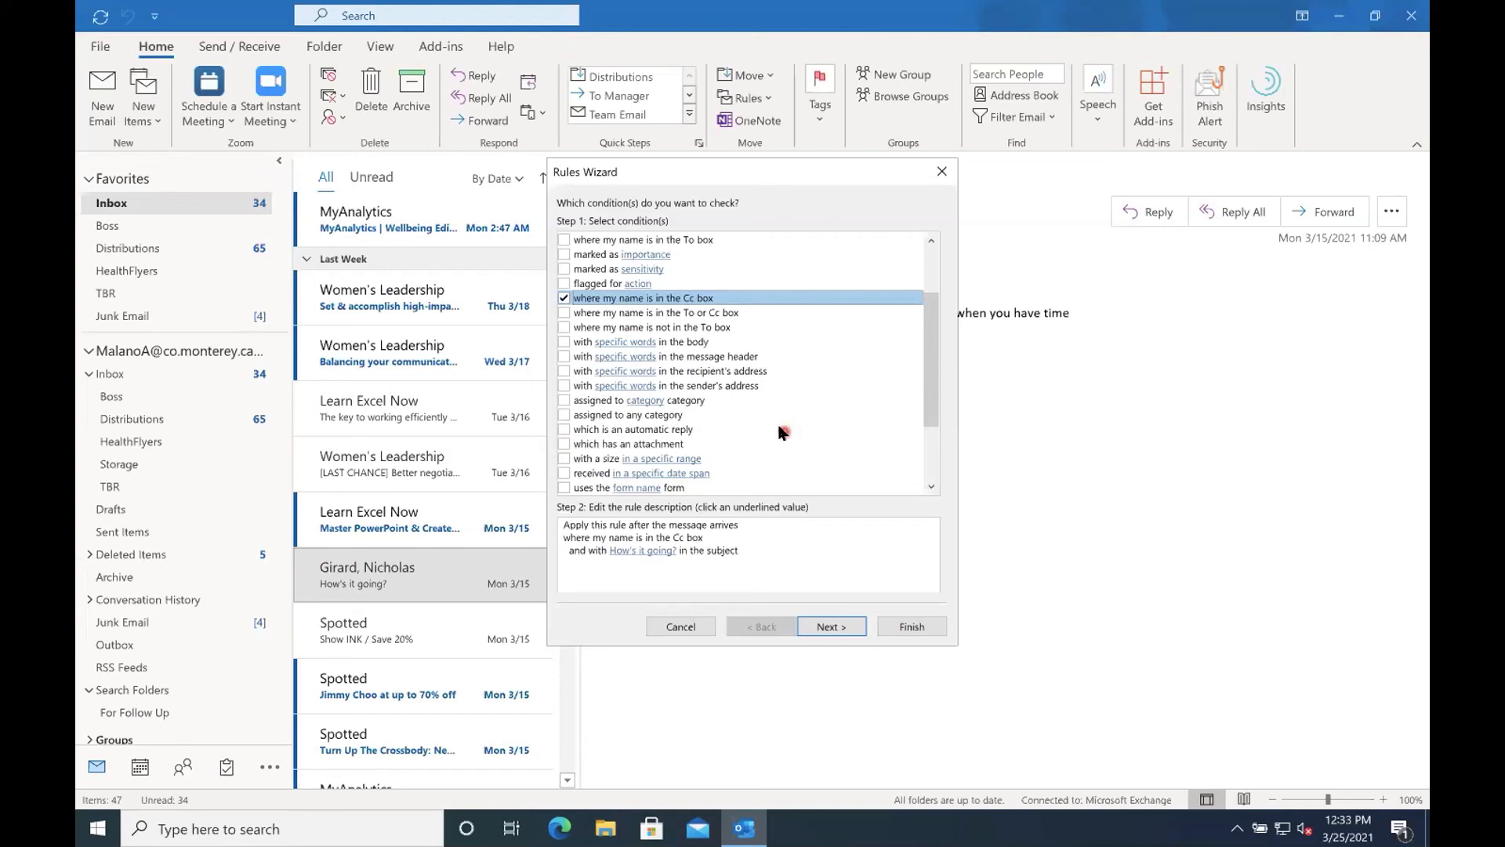
scroll(784, 430, up, 2)
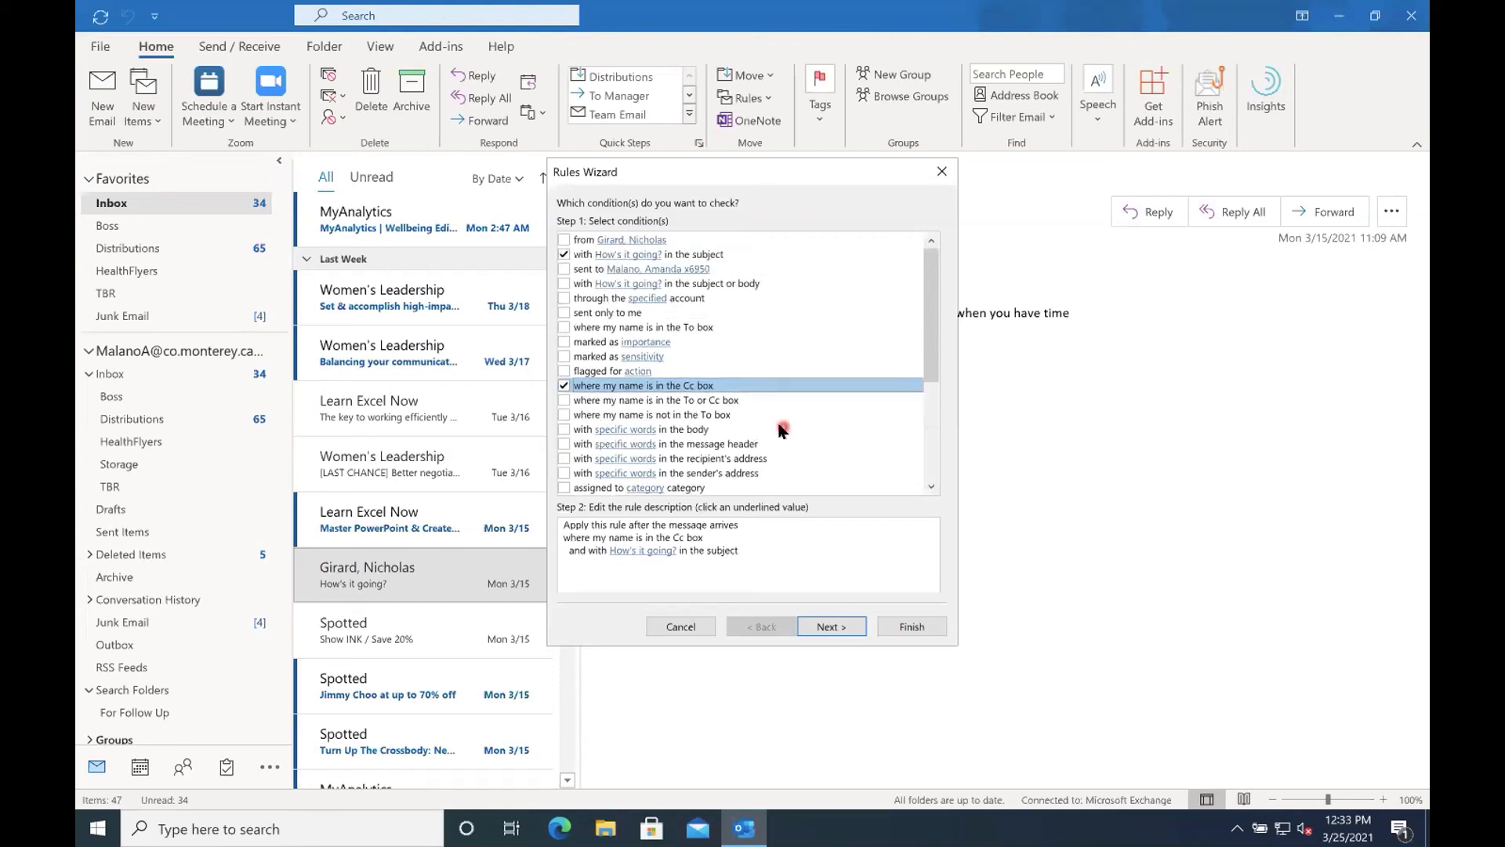
Review the available rule actions, add "clear the Message Flag", and continue to the exceptions.
click(833, 627)
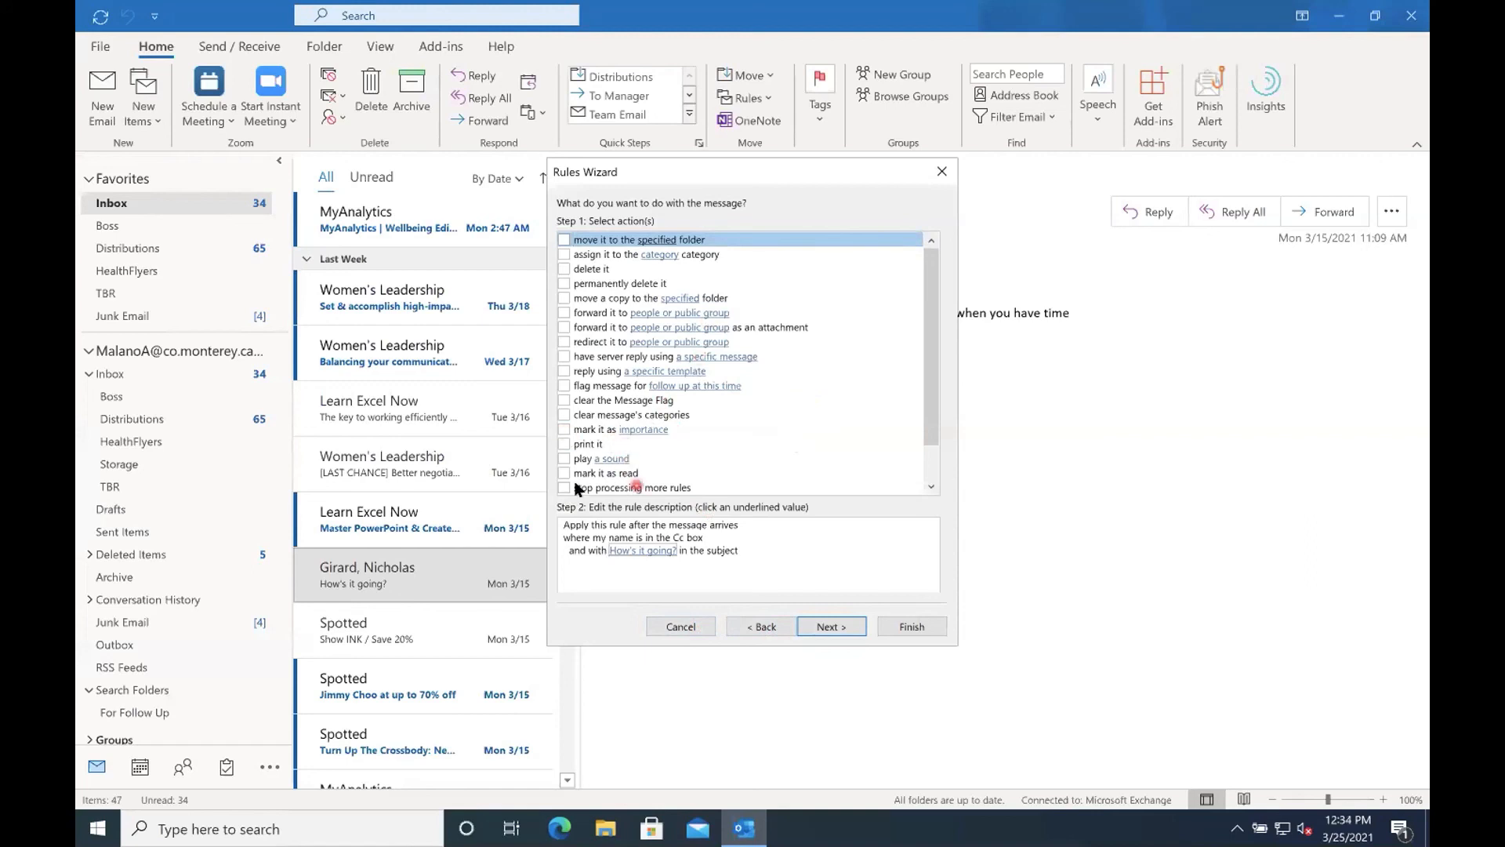
scroll(929, 470, down, 1)
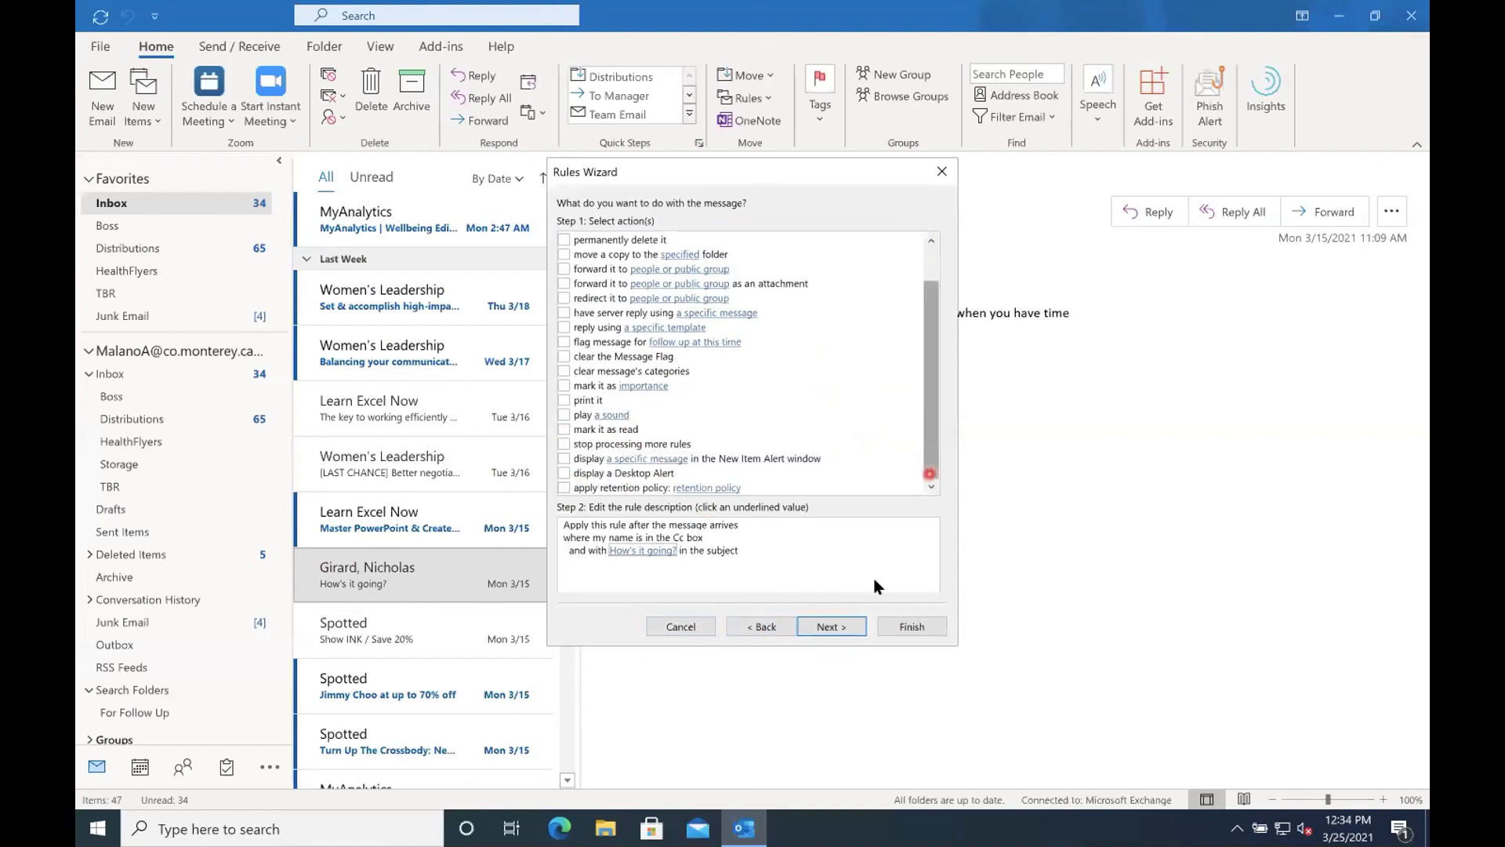
click(839, 629)
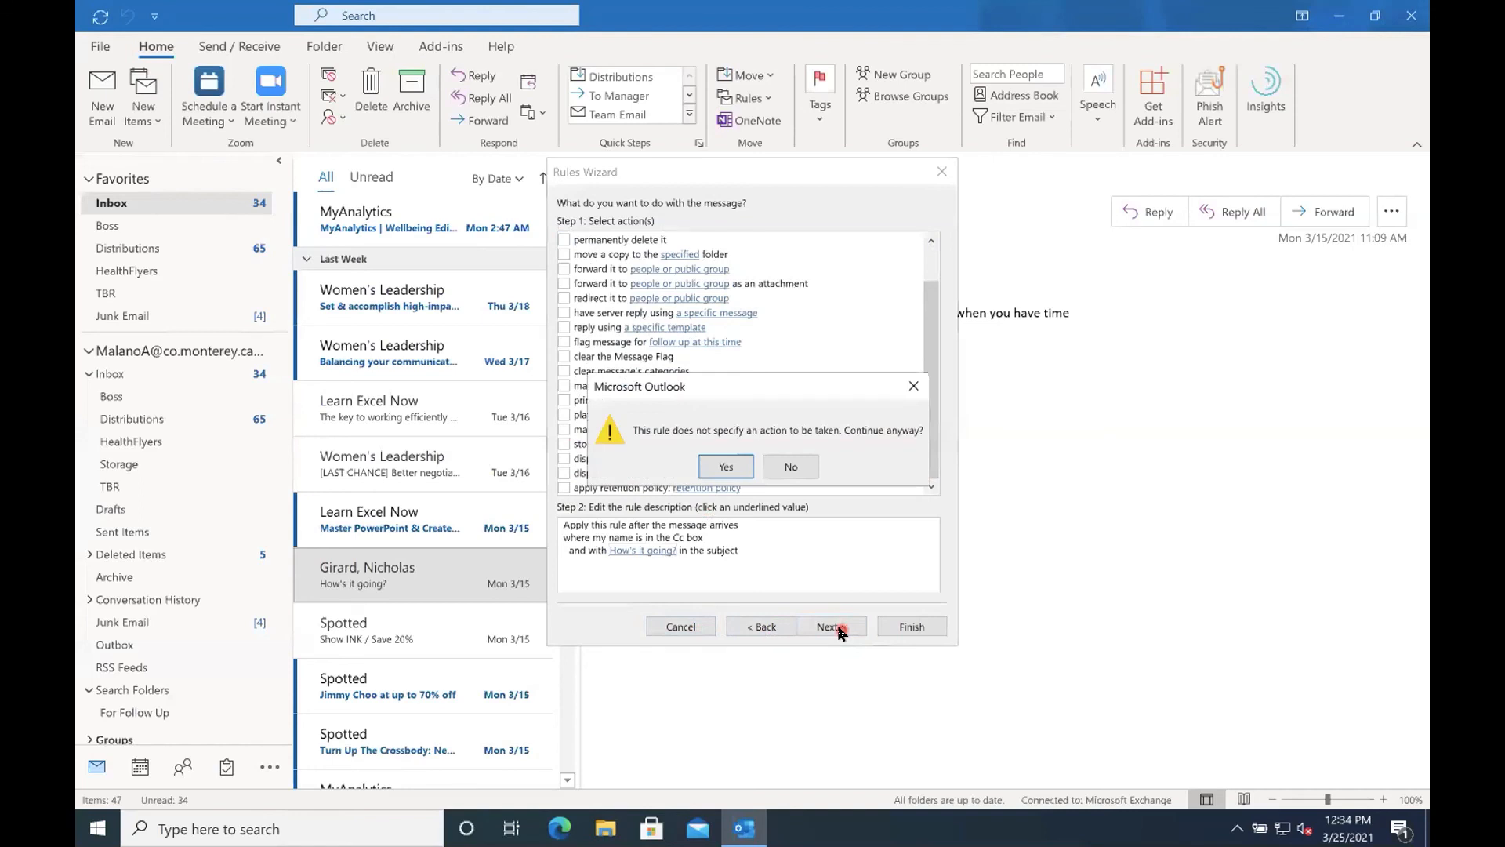
click(806, 469)
scroll(621, 370, up, 1)
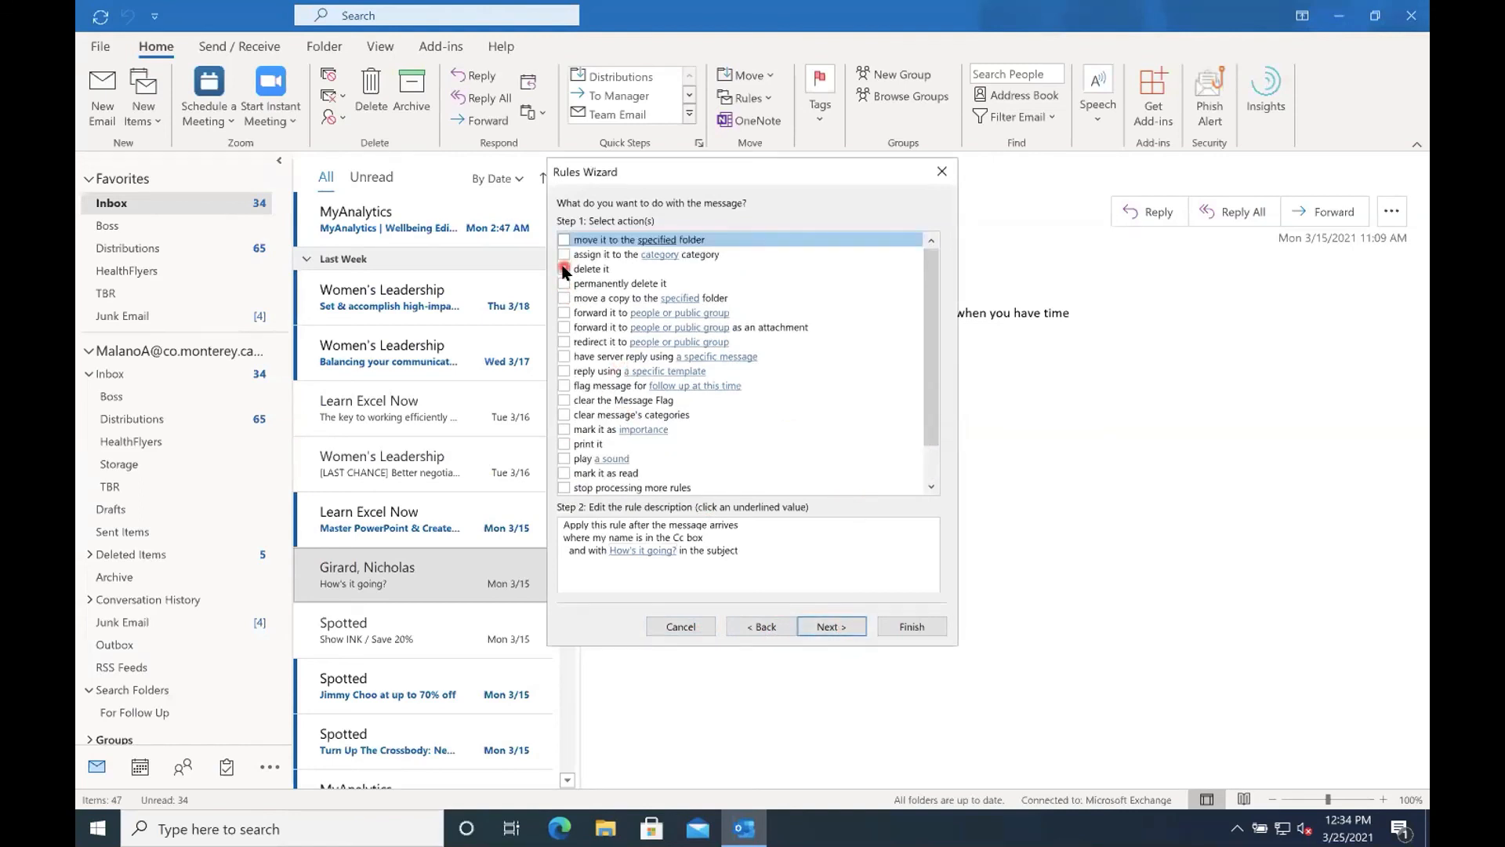
click(565, 401)
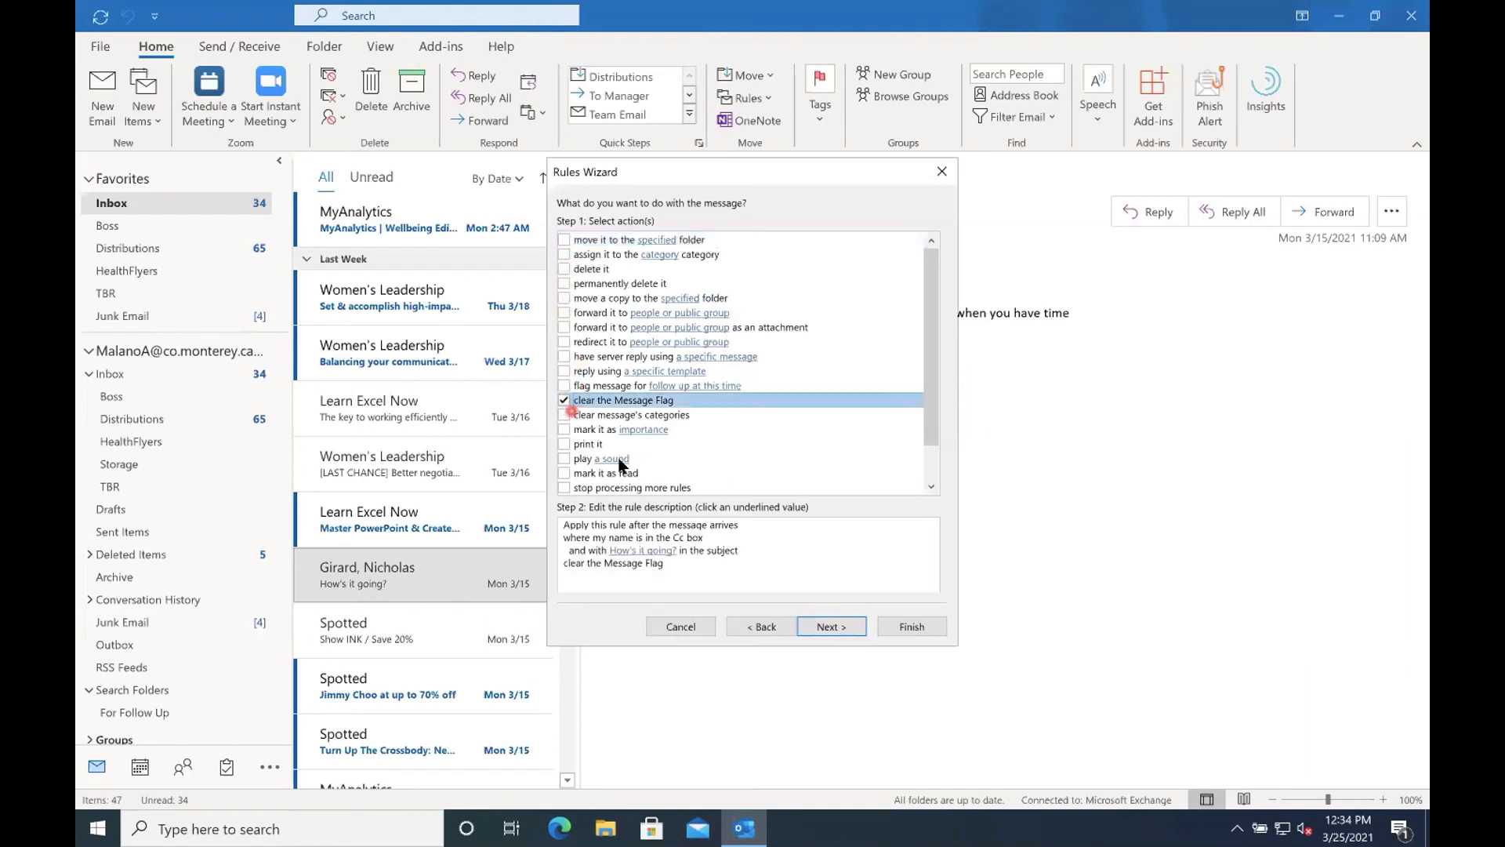
click(836, 626)
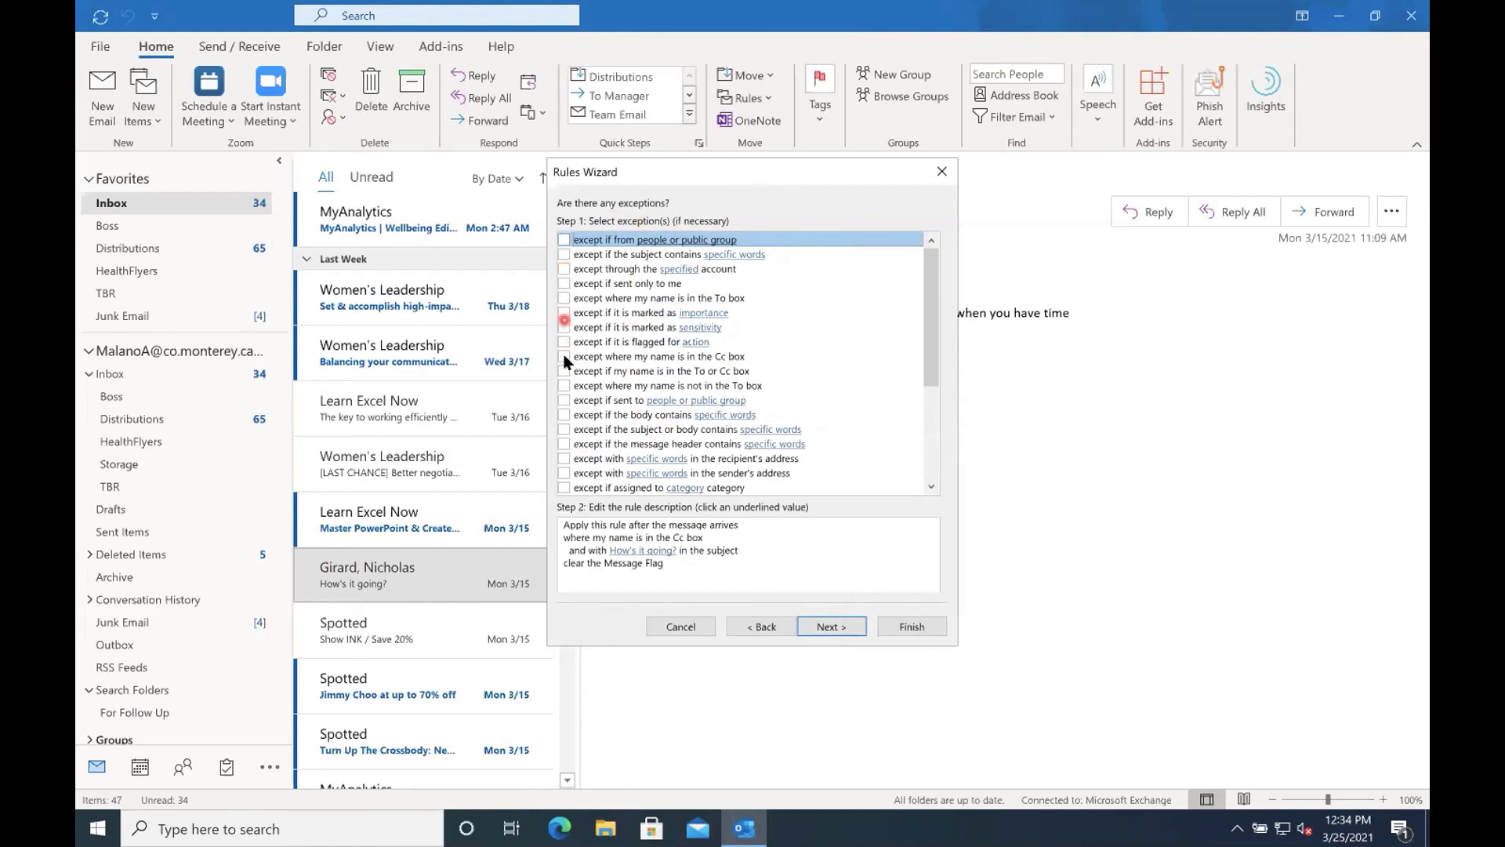
Review the available rule exceptions without selecting any and return to the conditions.
click(928, 427)
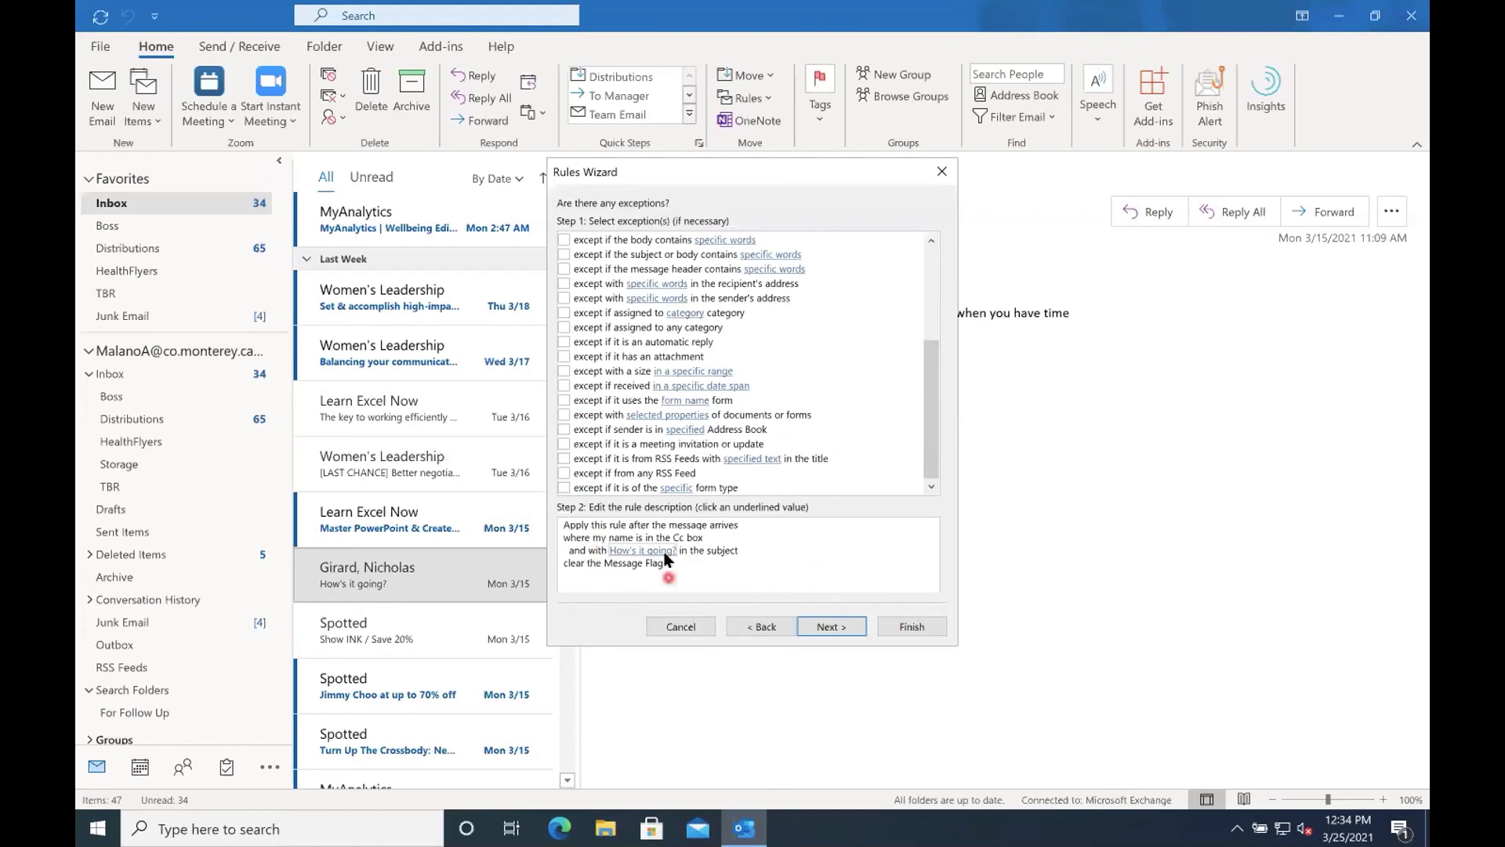
click(643, 550)
click(757, 629)
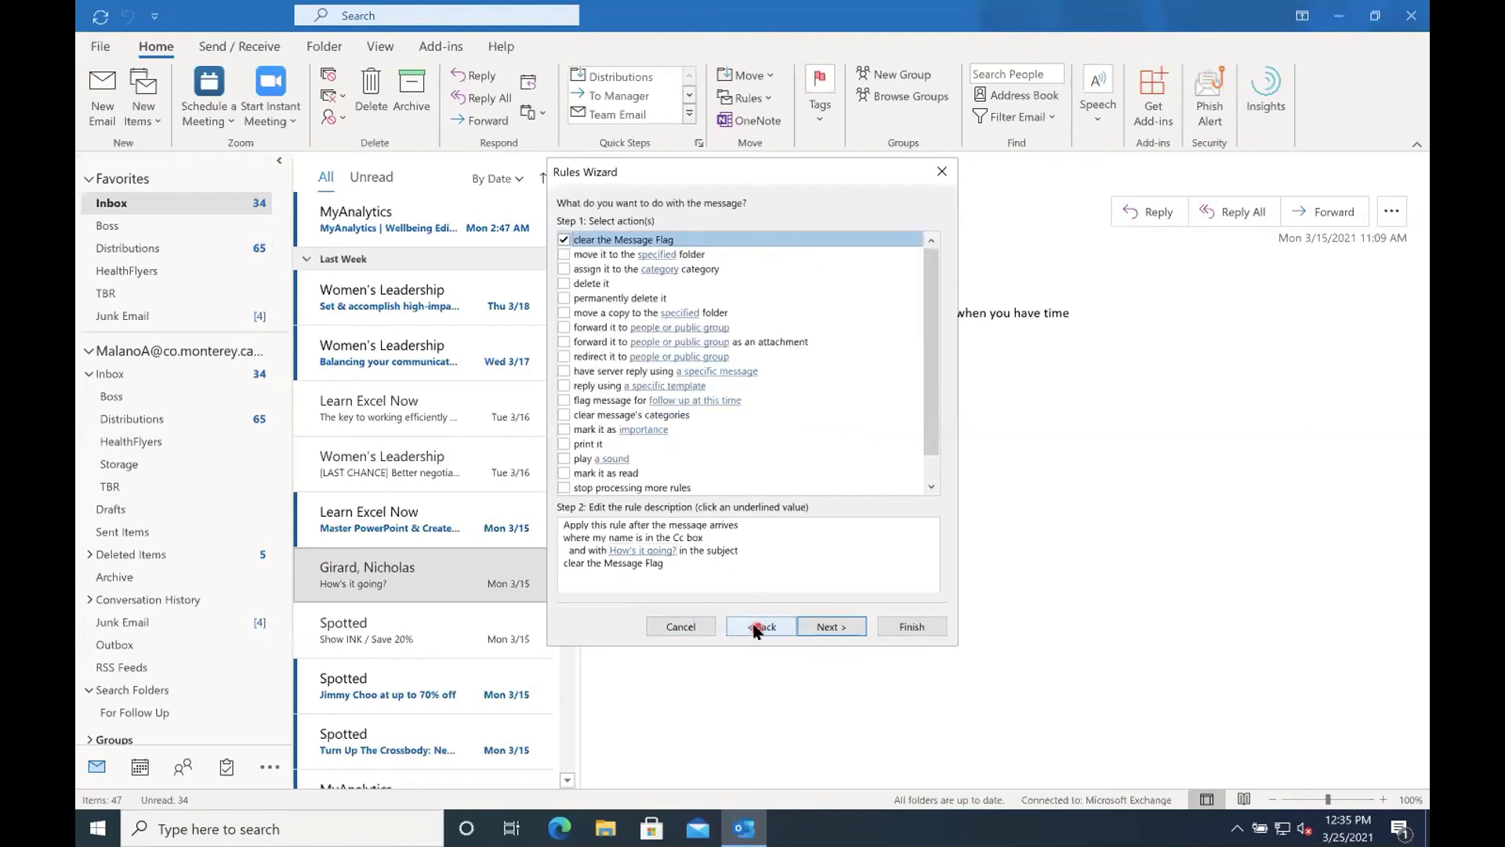
click(758, 629)
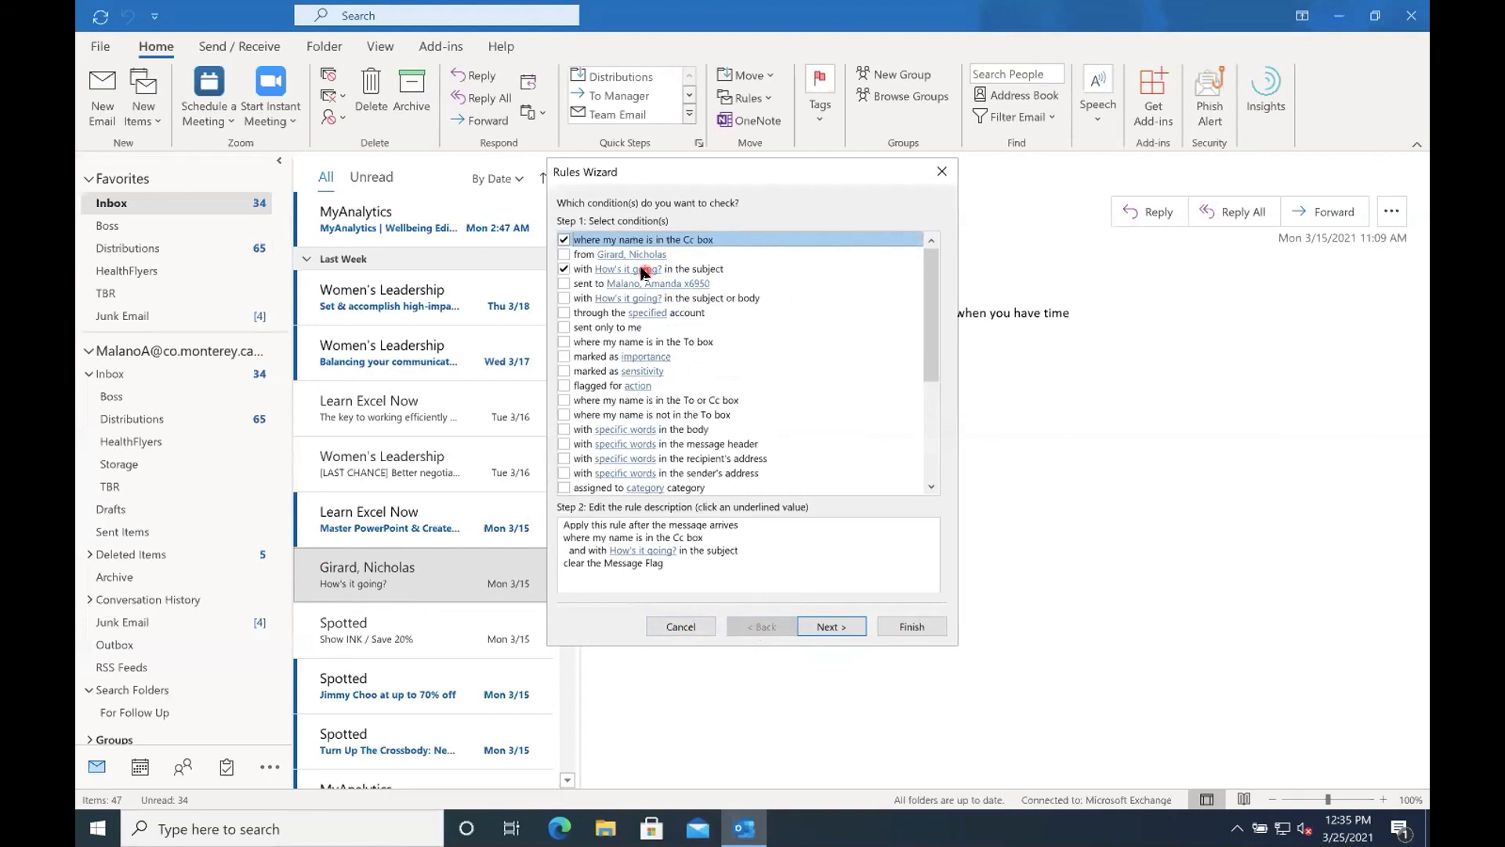
Replace the Cc box condition with the message sender's "from" condition, combined with "How's it going?" in the subject.
click(564, 240)
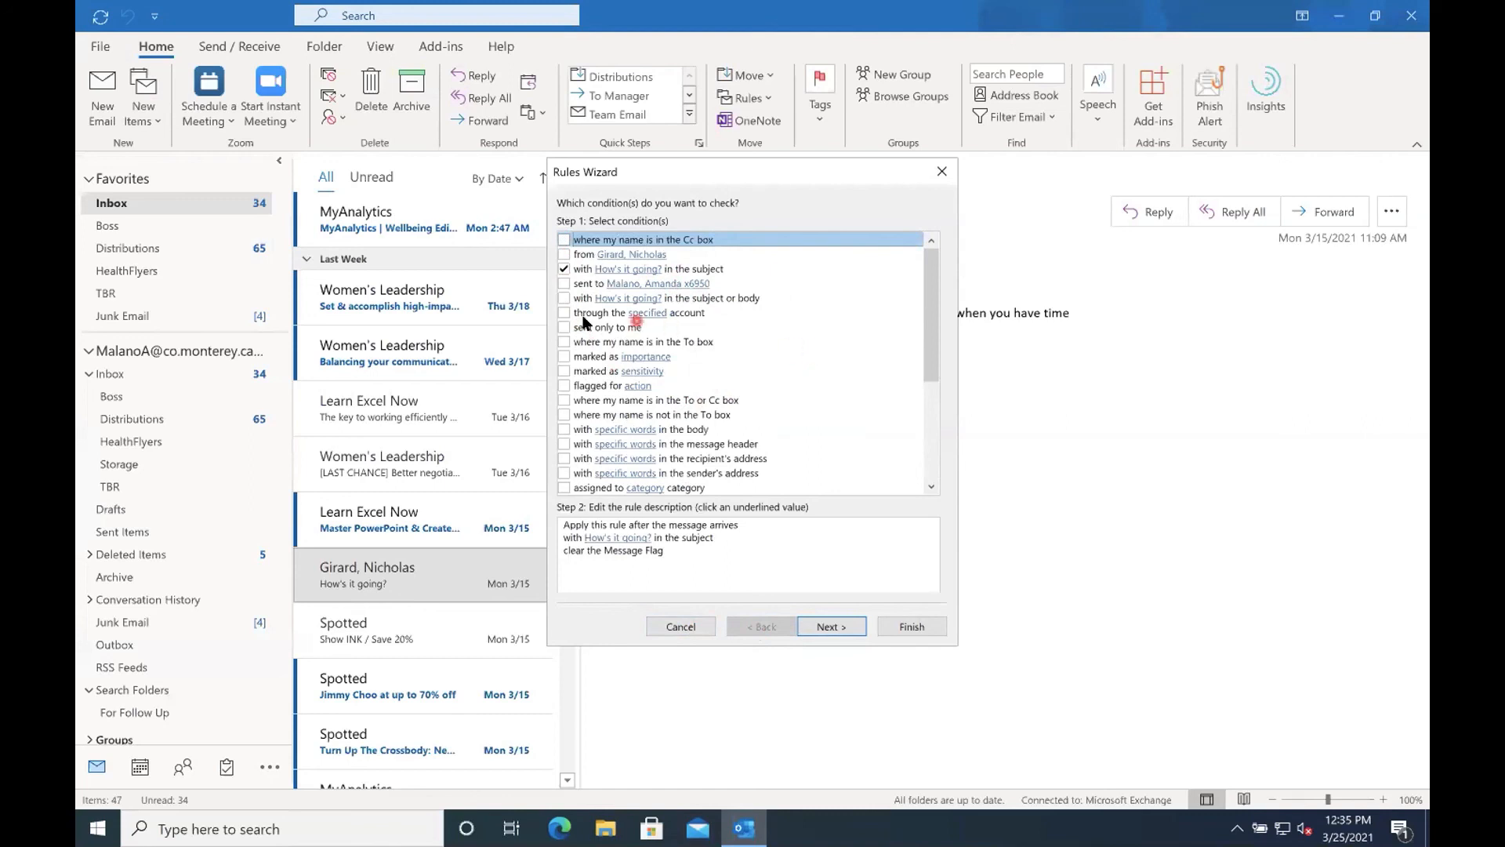
click(565, 299)
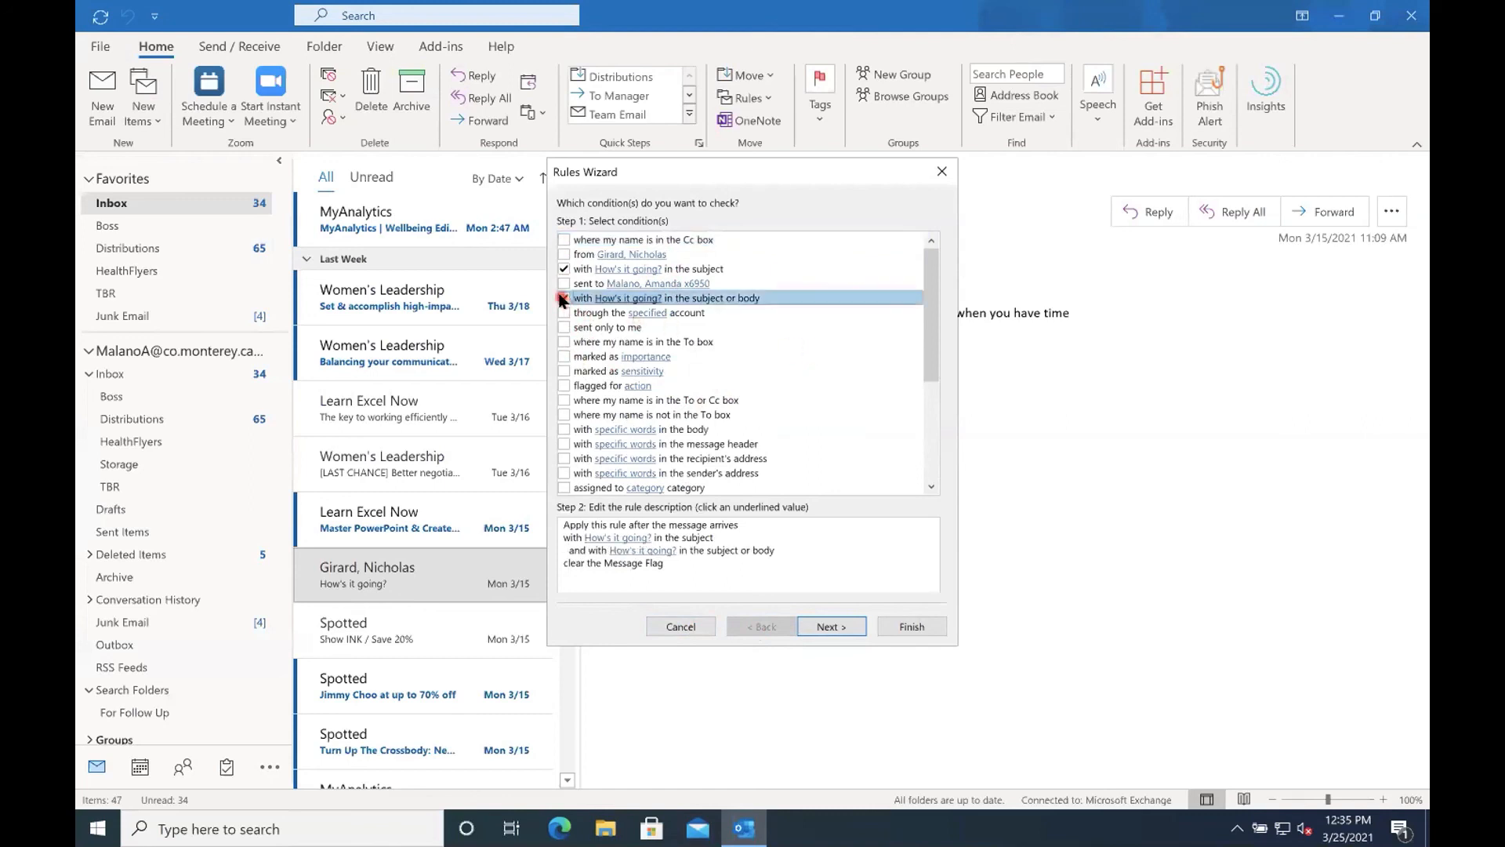
click(564, 298)
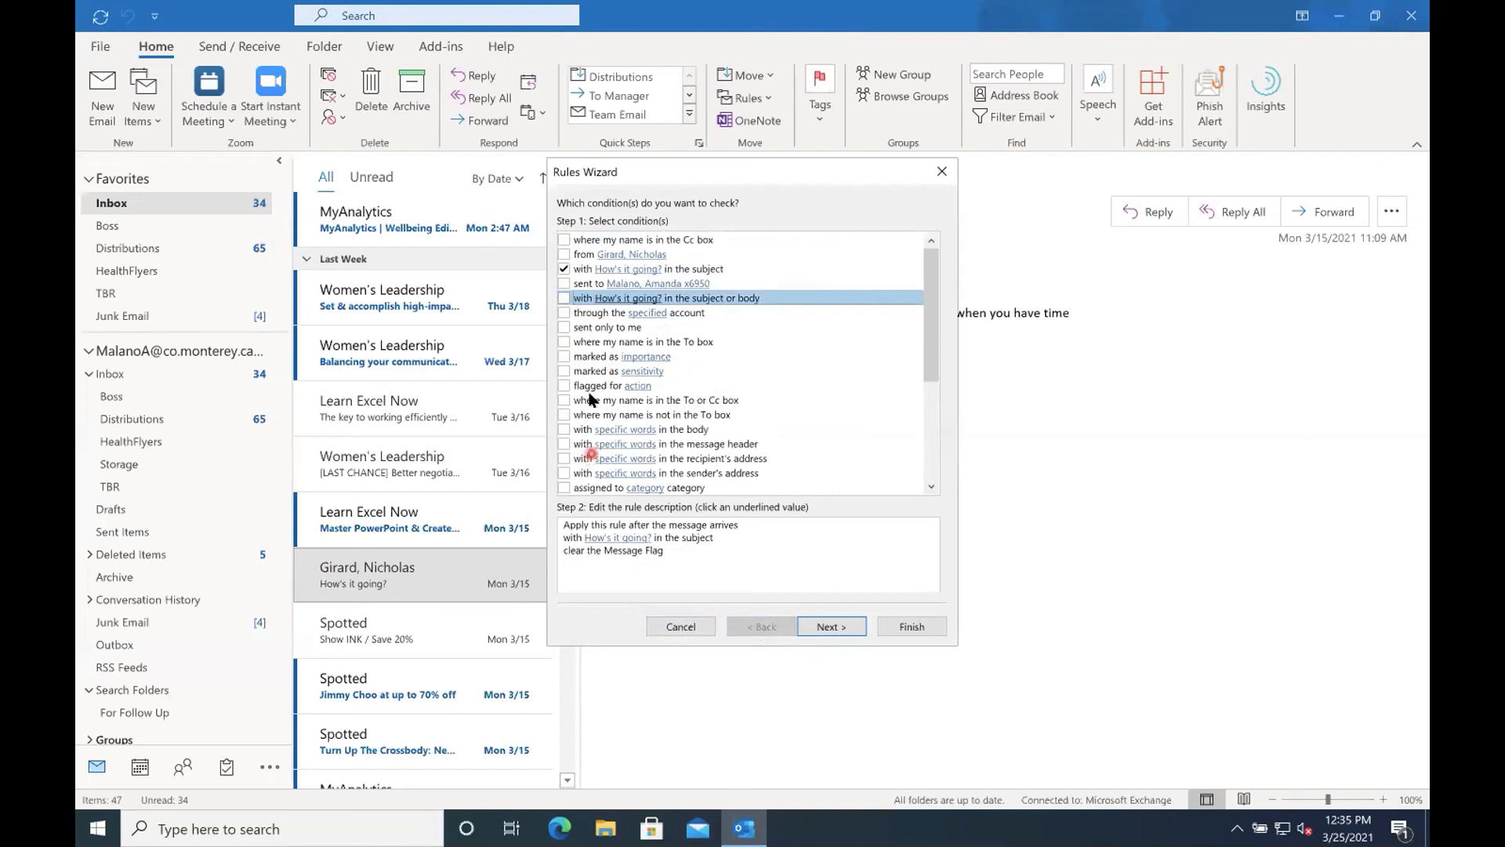
click(564, 266)
click(564, 254)
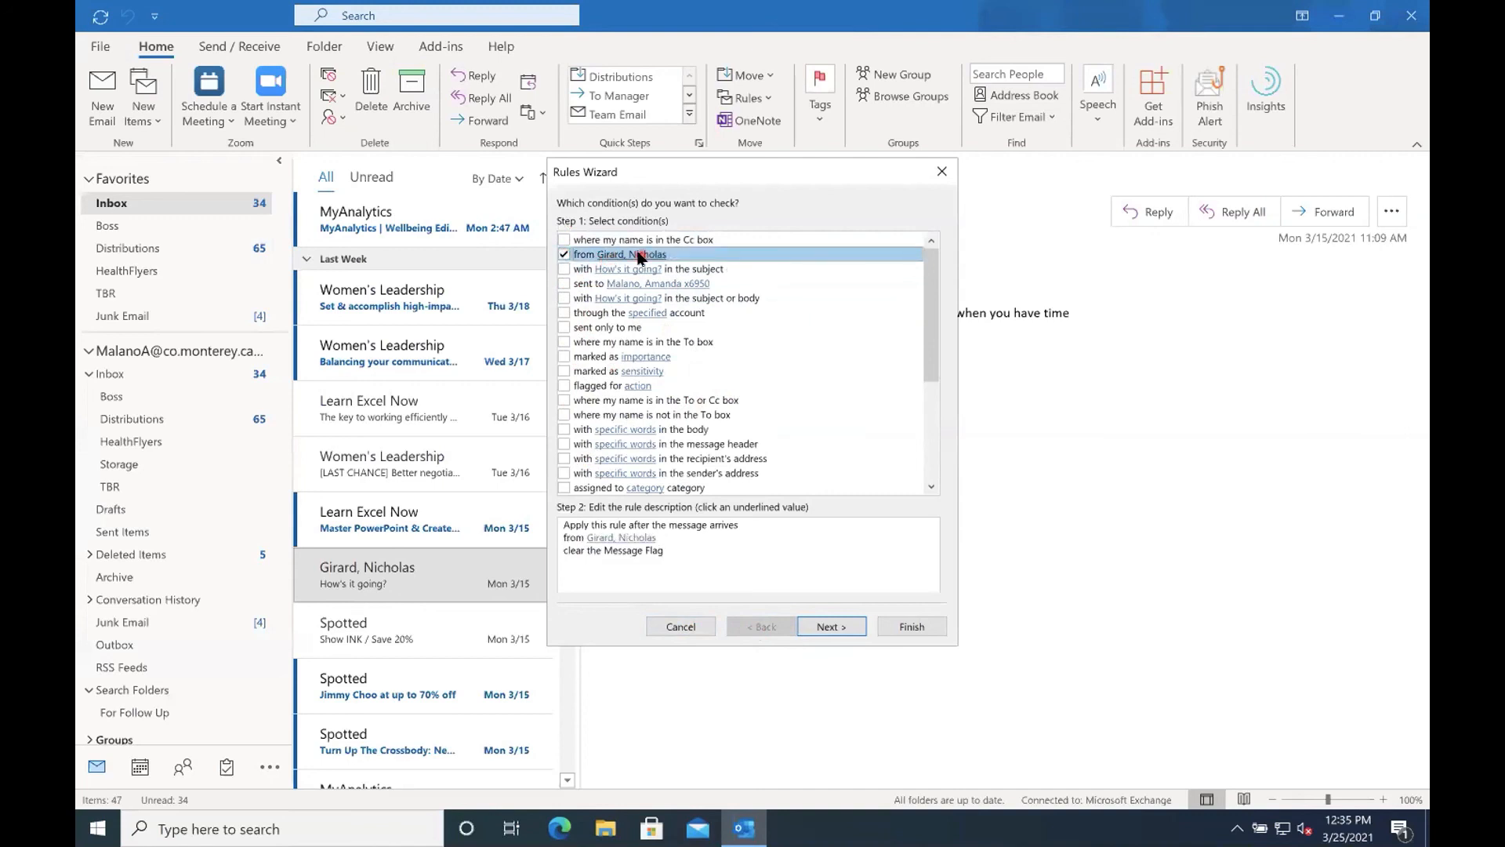
click(564, 269)
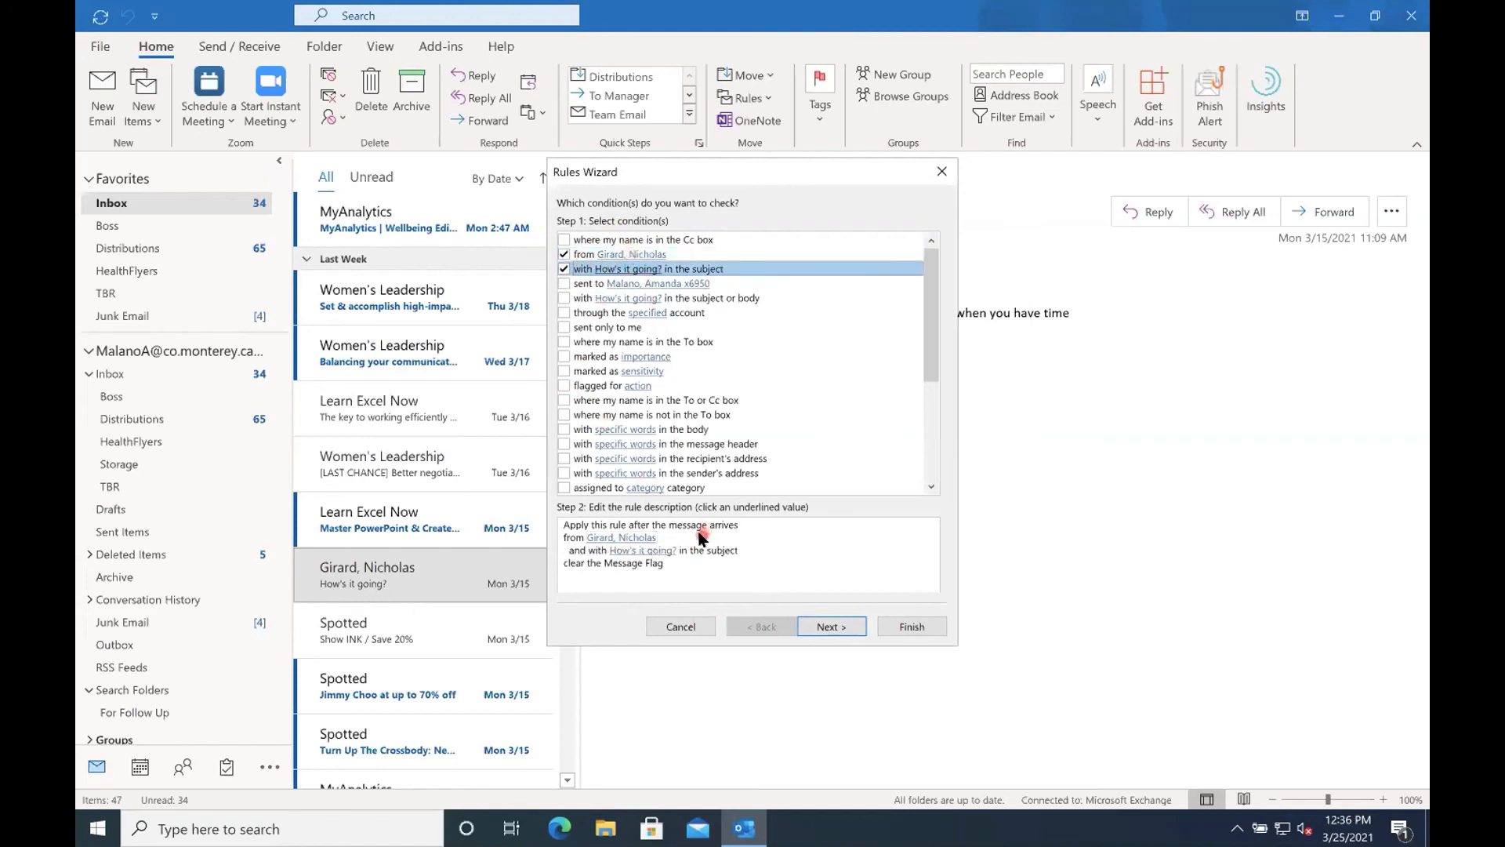
Add the 100-Unit XY Staff group to the rule's sender condition and keep the public group in it.
click(616, 538)
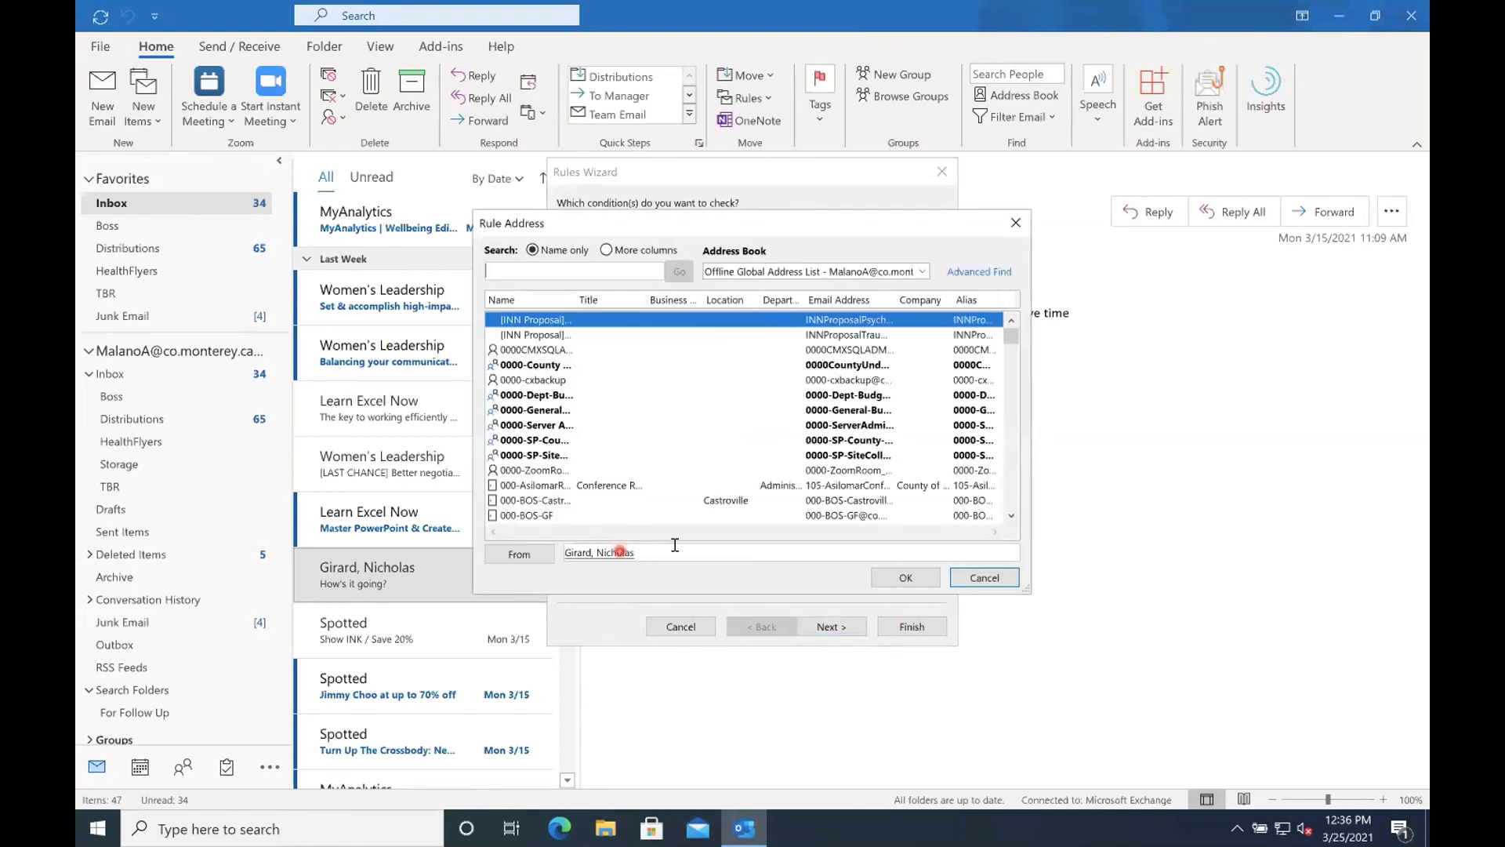
scroll(624, 474, down, 3)
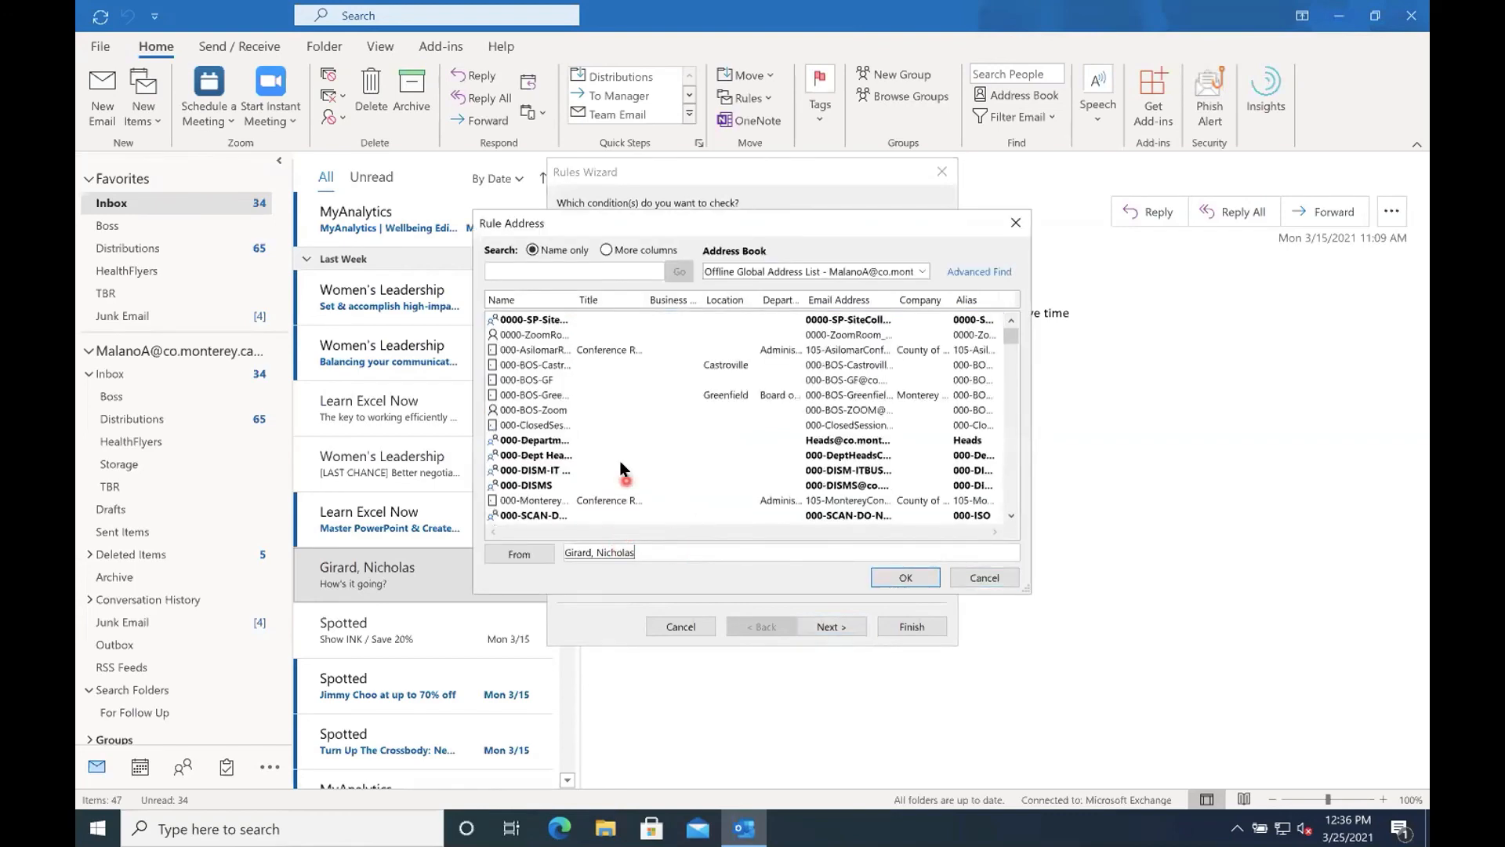
scroll(620, 469, down, 5)
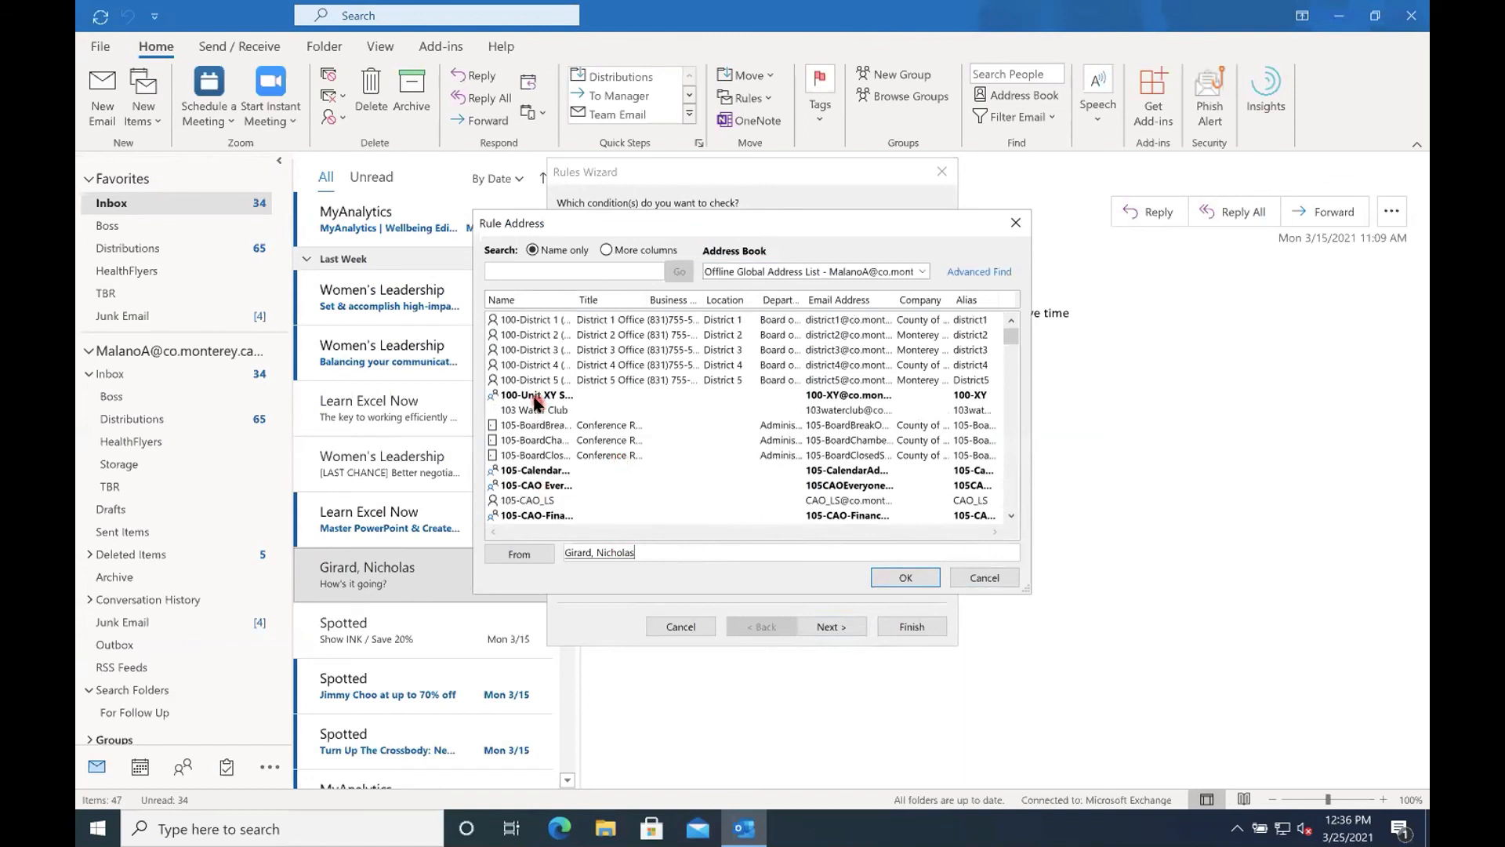
click(537, 399)
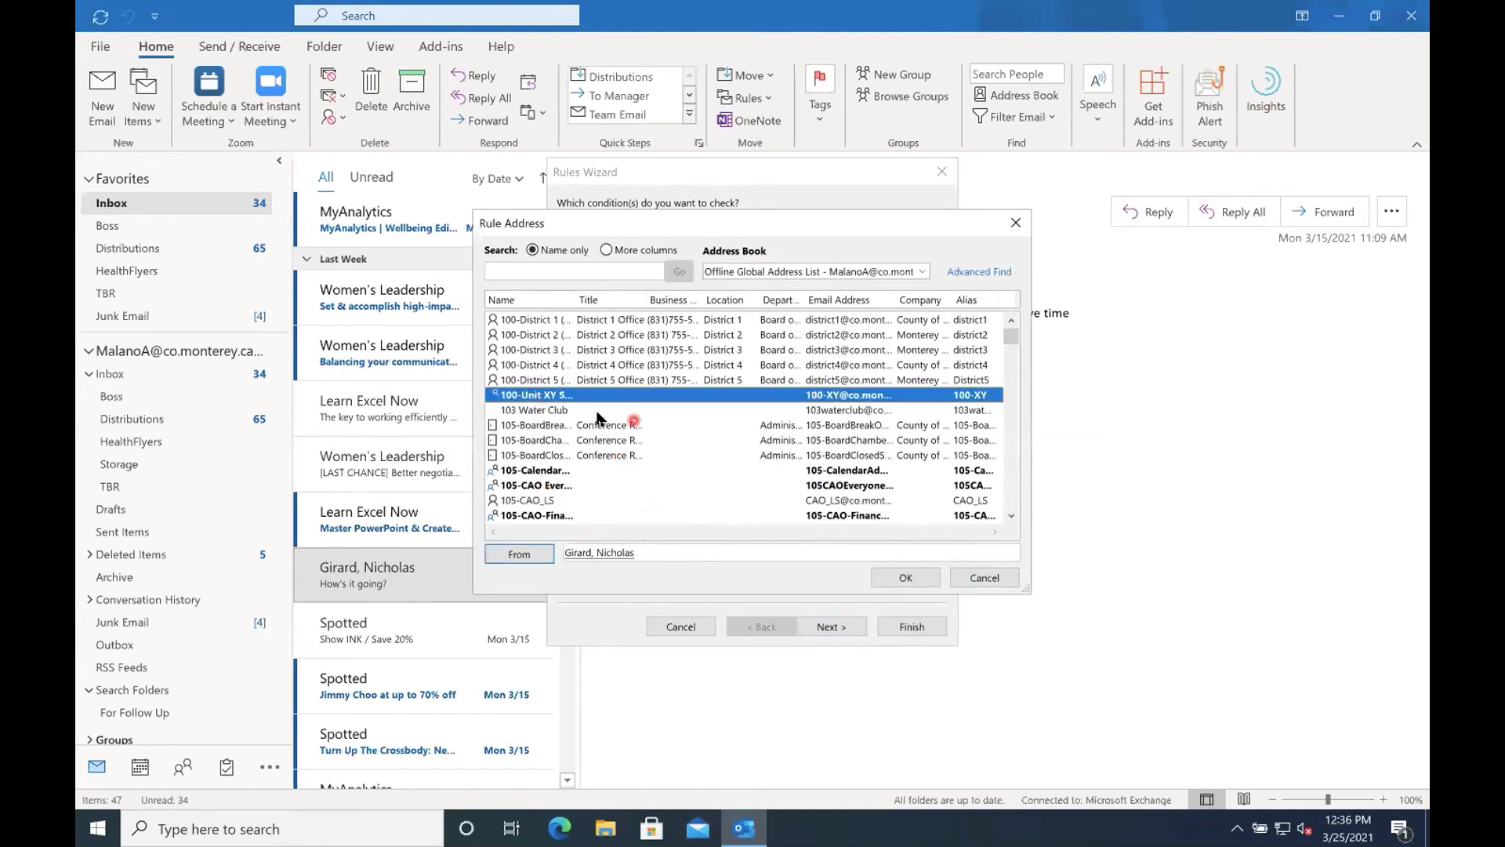
key(Return)
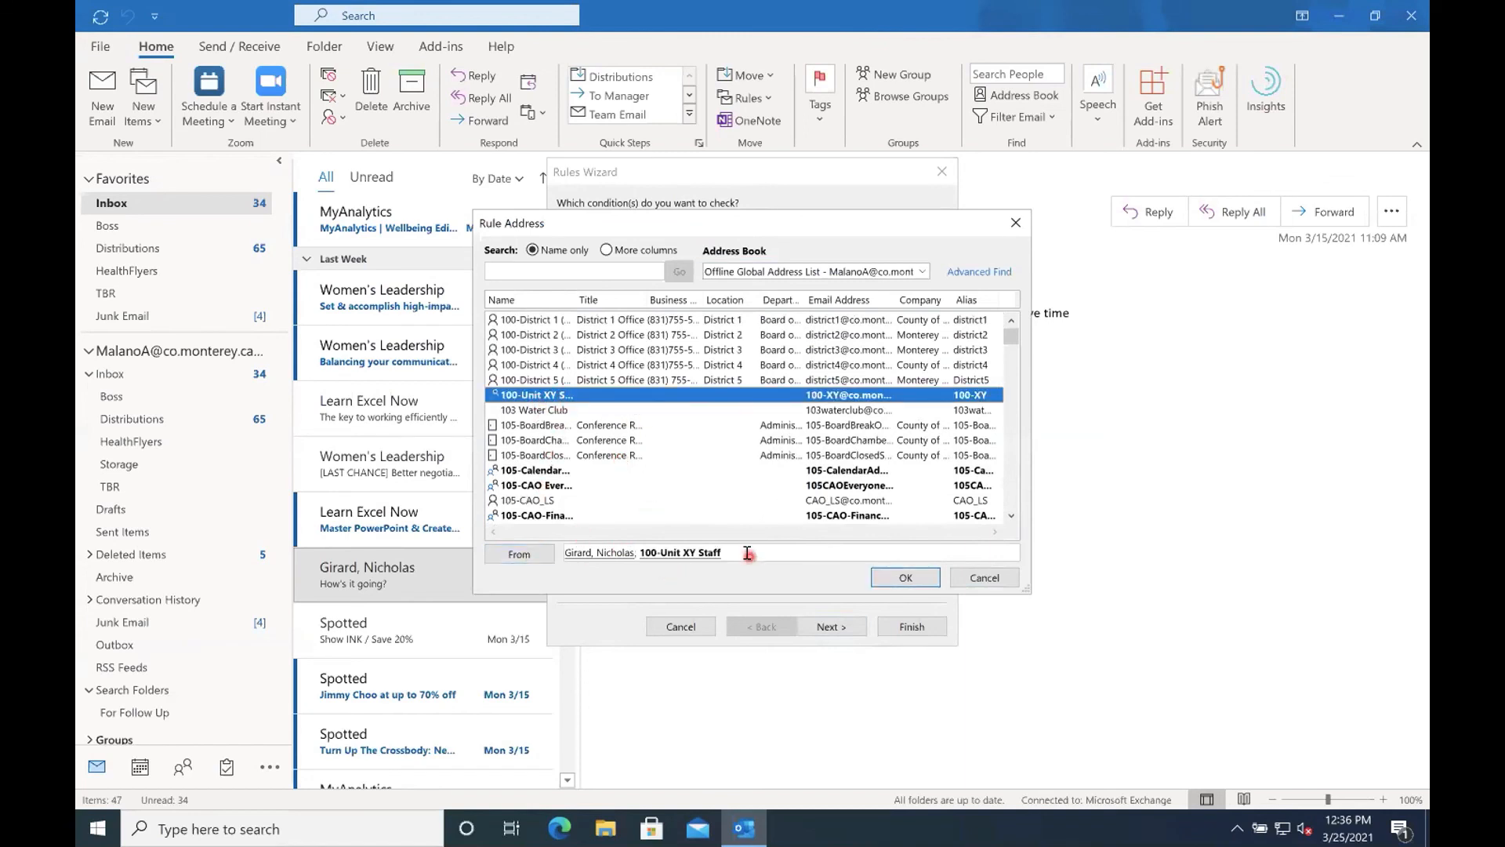
click(906, 578)
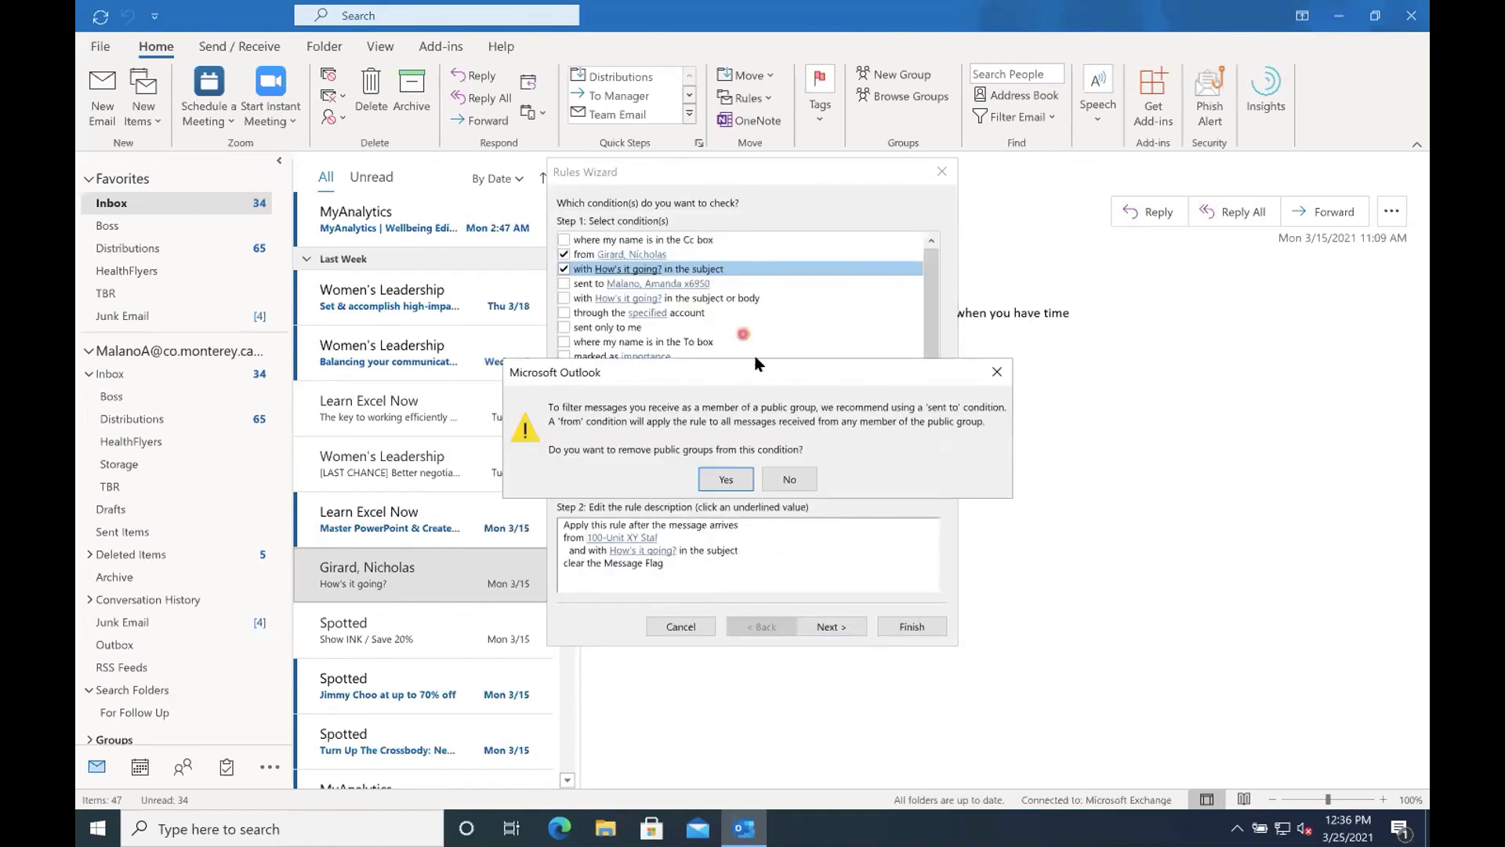
click(805, 487)
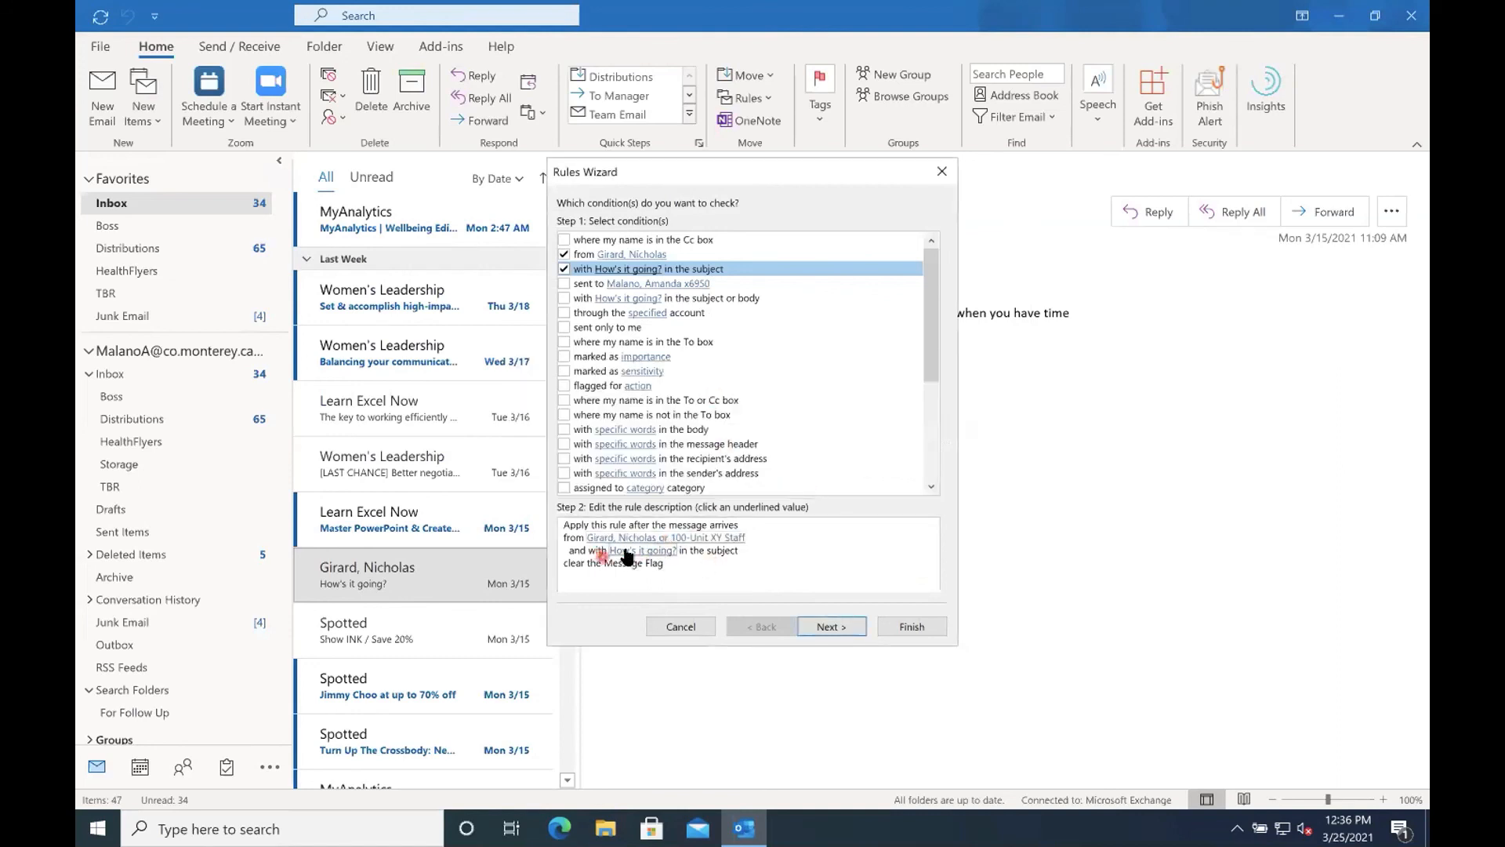
Replace the 100-Unit XY Staff group in the sender condition with an address book contact and an external e-mail address, and continue to the actions.
click(683, 540)
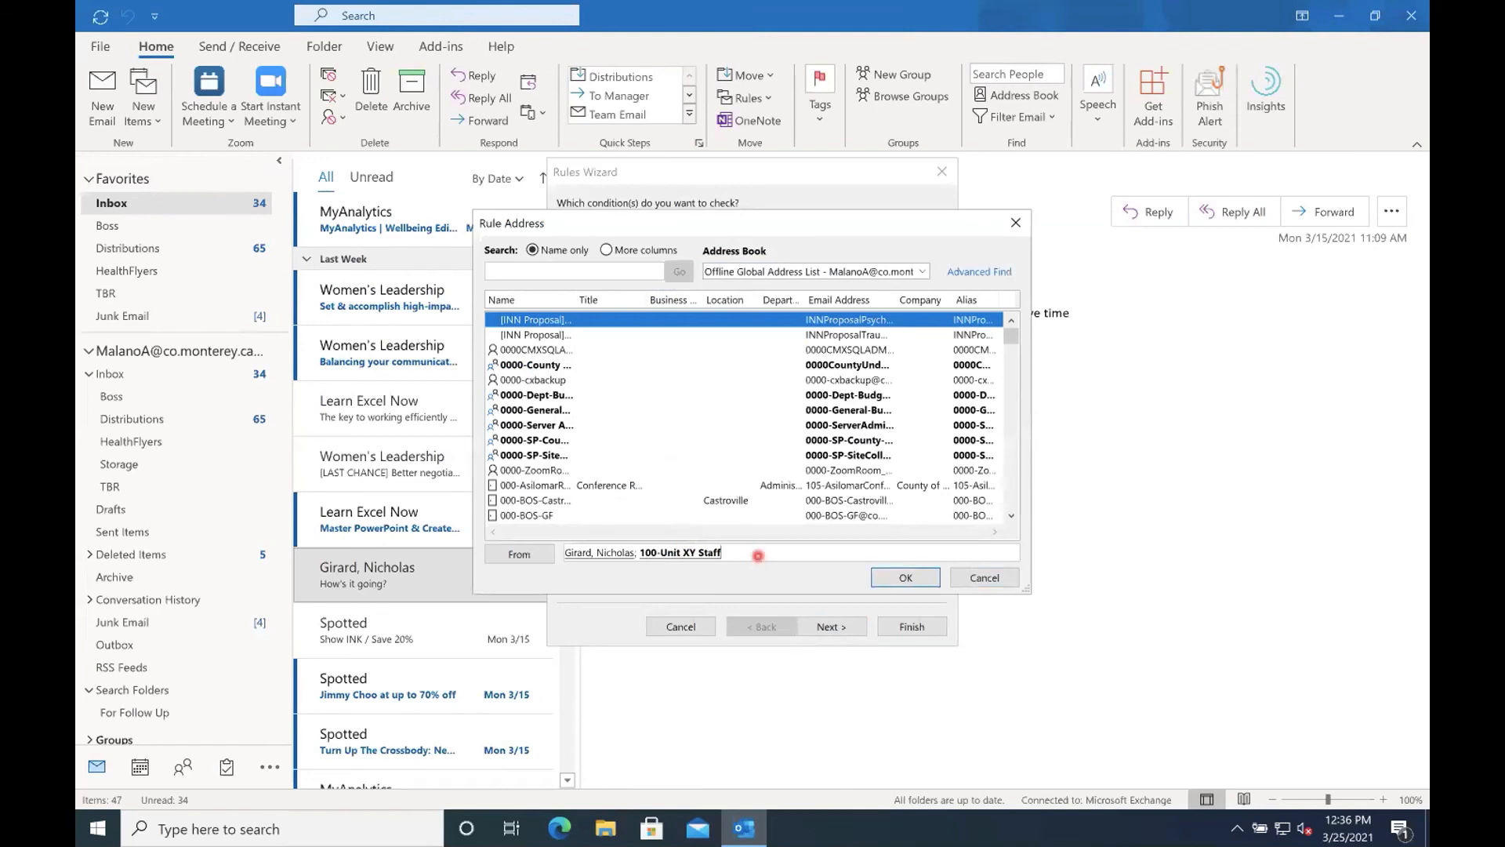
key(BackSpace)
key(BackSpace)
click(617, 270)
text(kern)
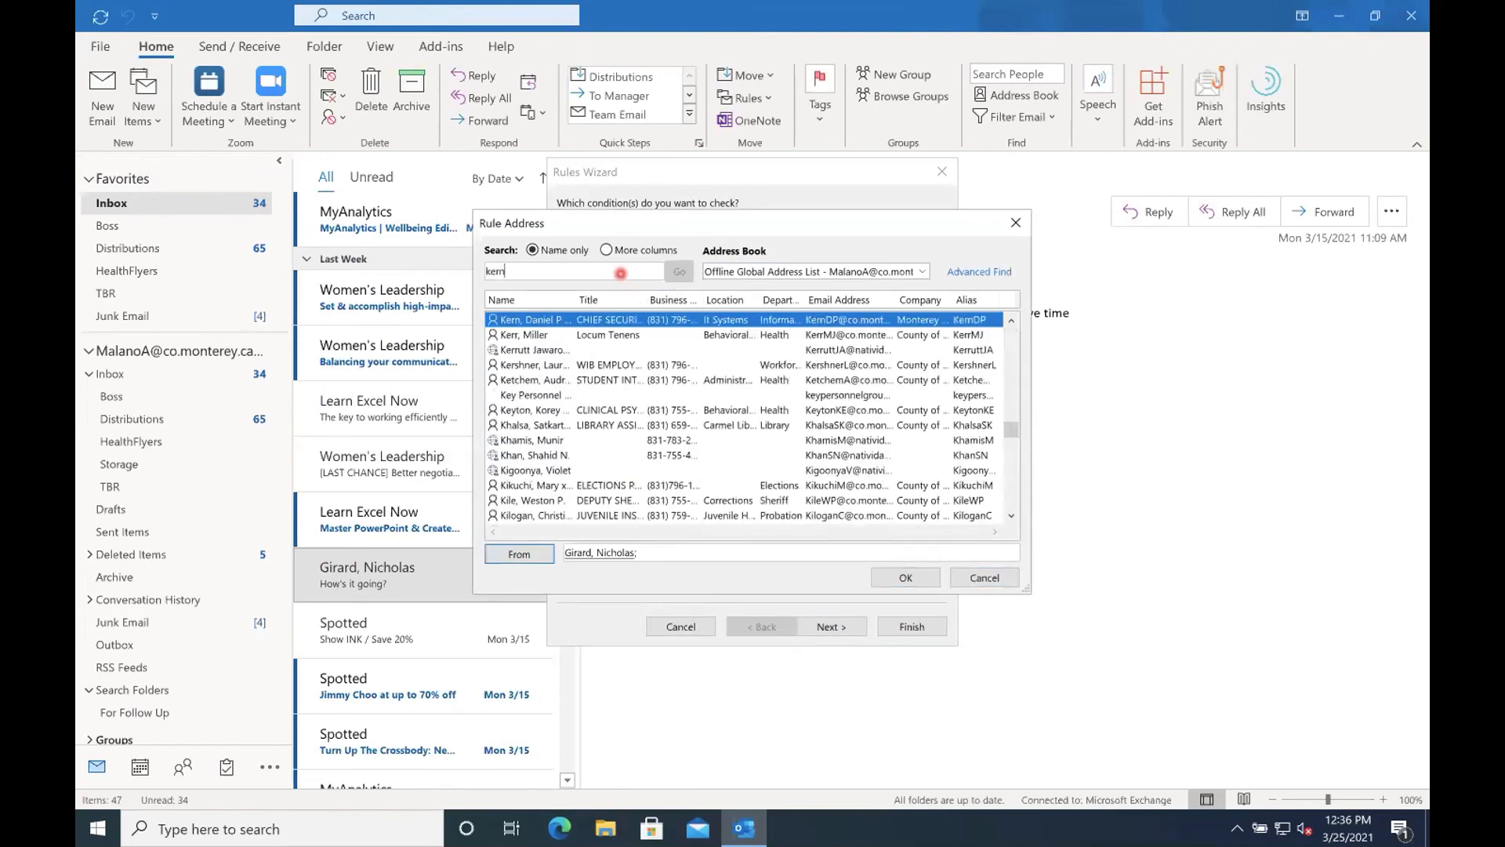
click(519, 554)
click(781, 552)
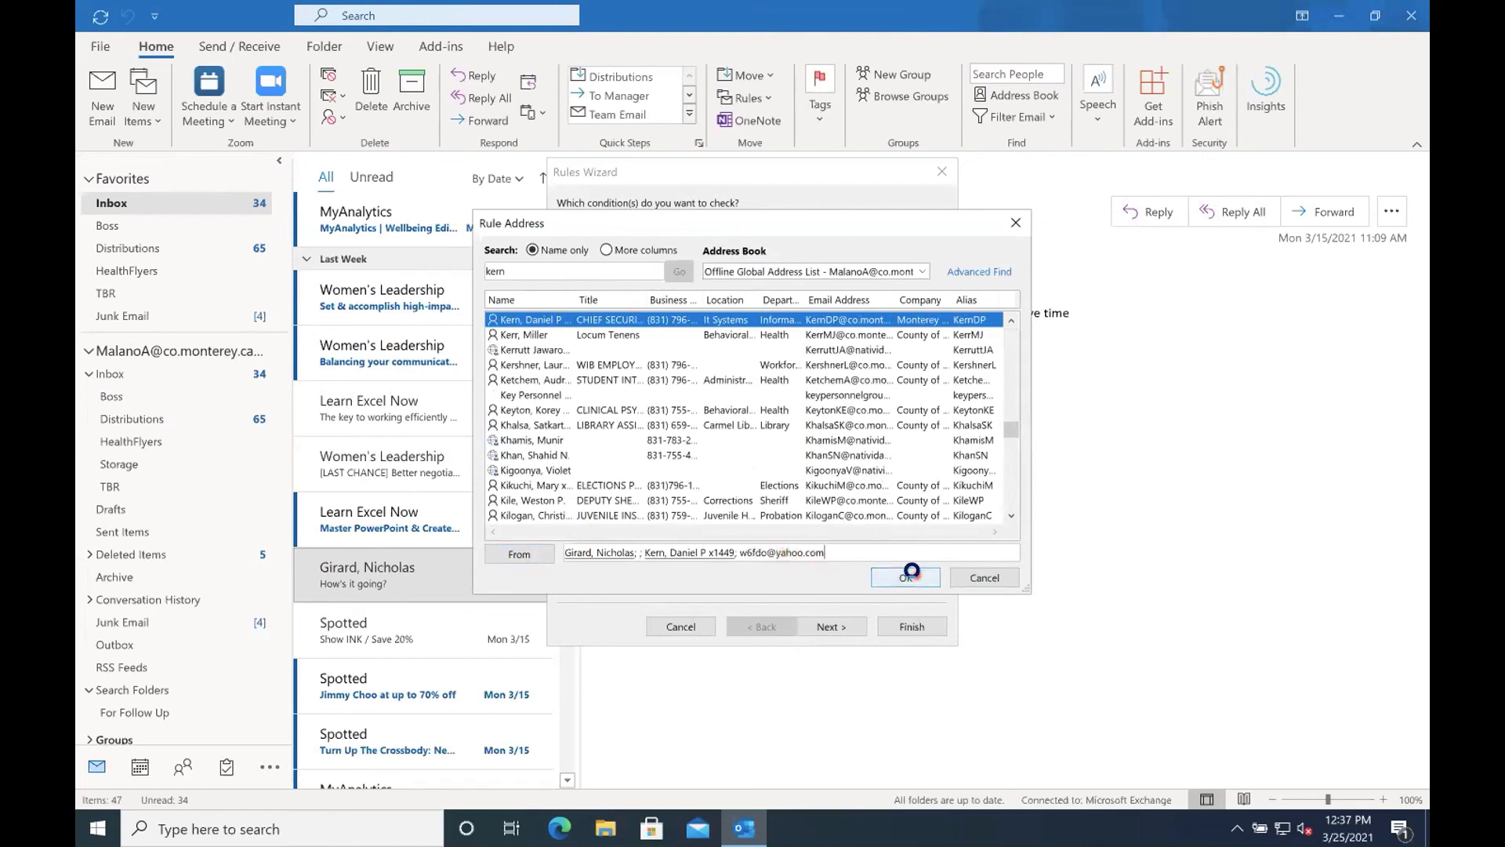
click(905, 577)
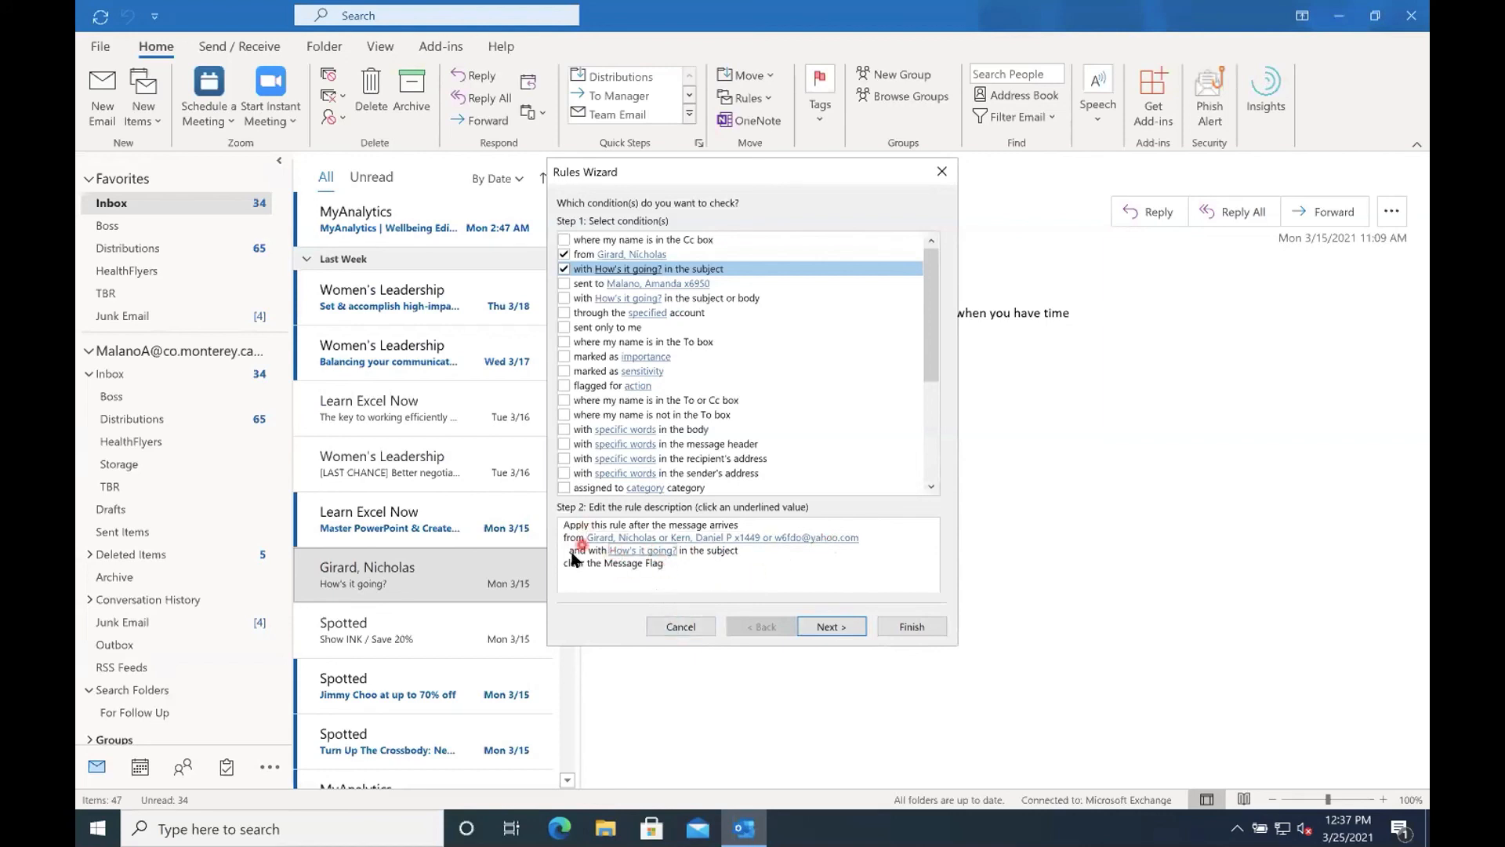
click(818, 627)
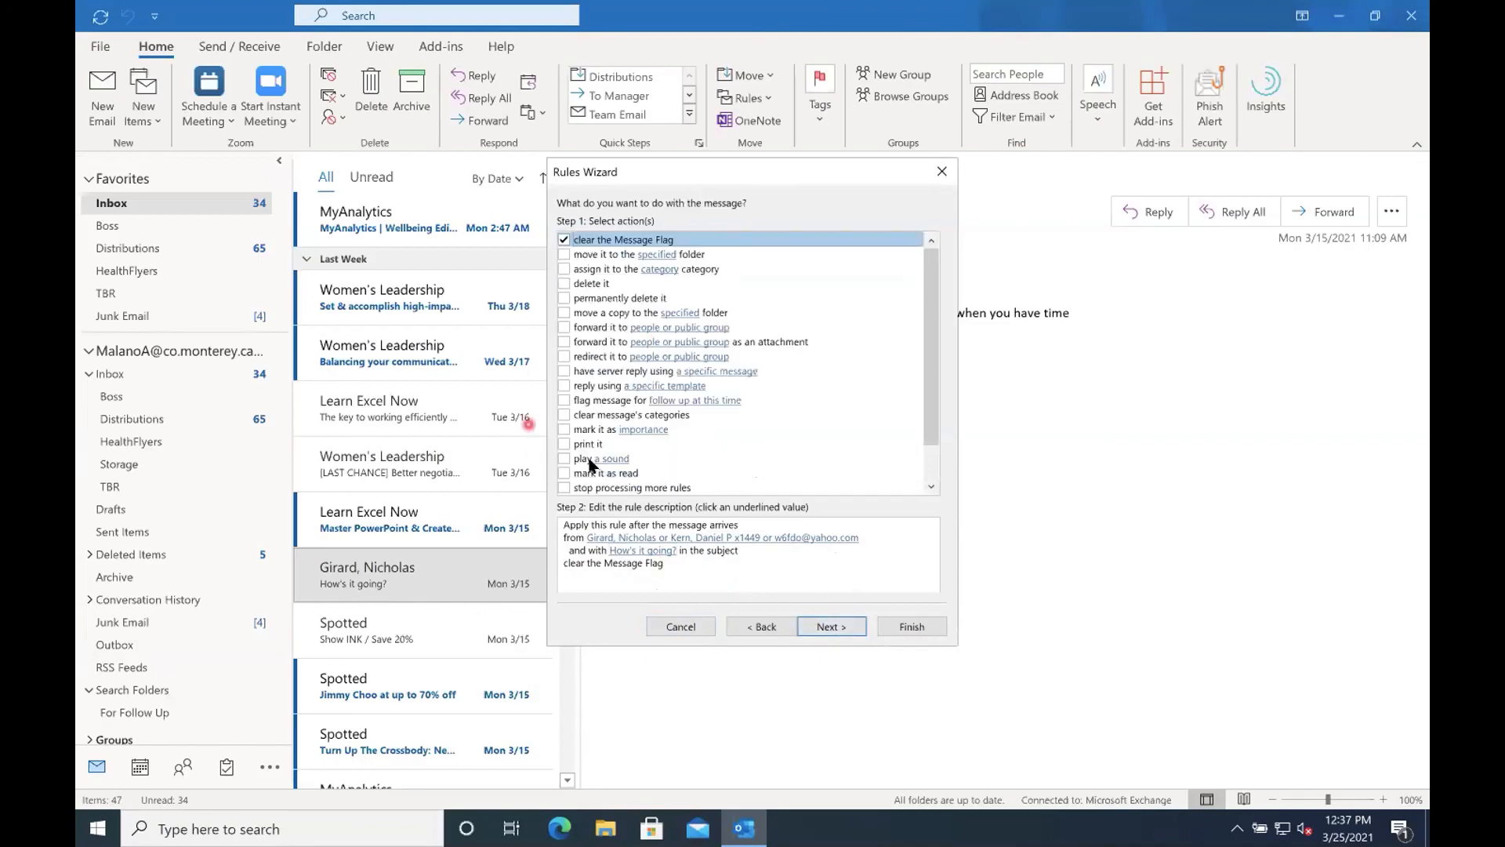